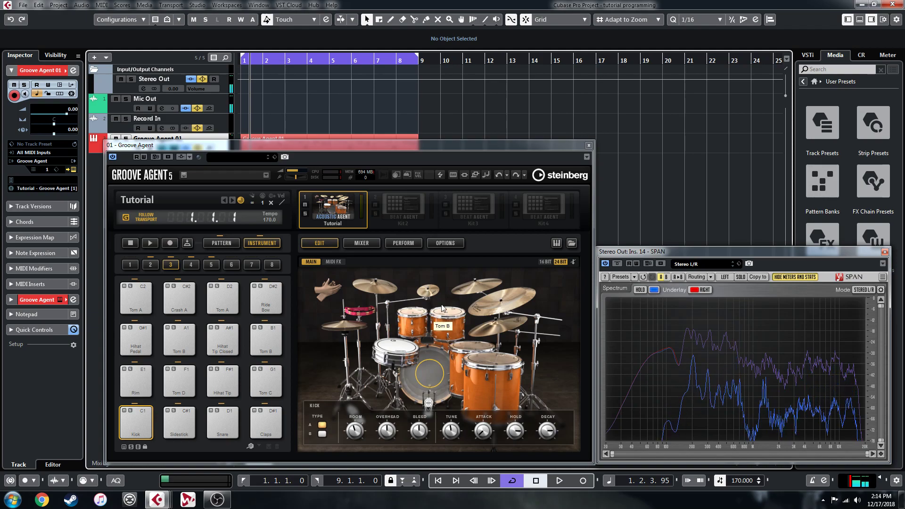
# - Browse the kit library's content sets, choose Funk Essentials, and hide the library again
pyautogui.click(571, 243)
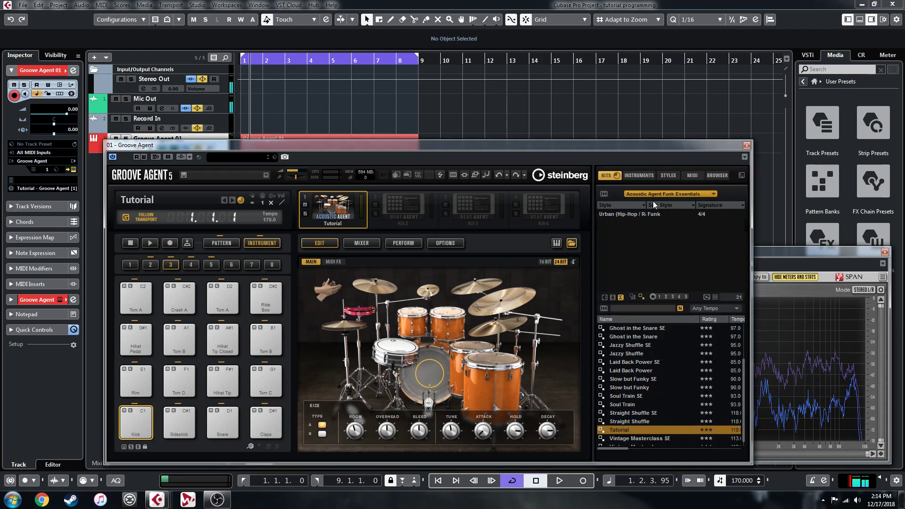
pyautogui.click(688, 195)
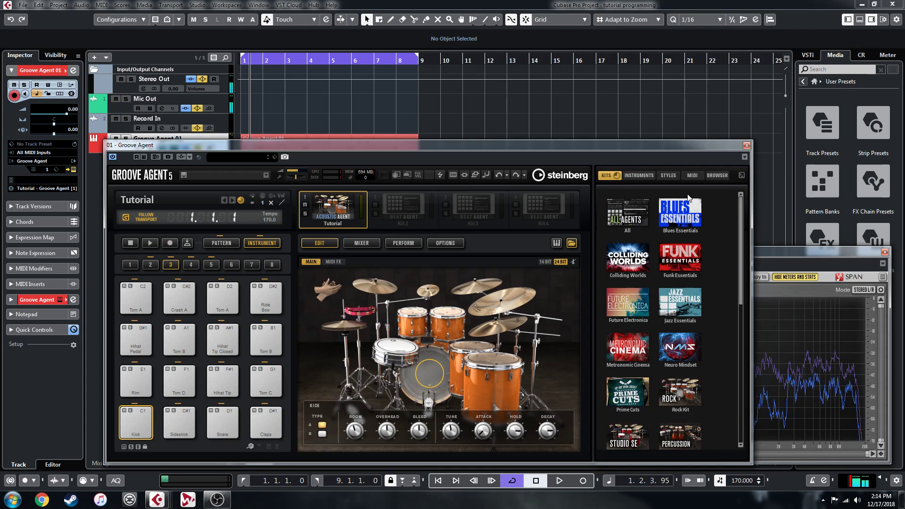
pyautogui.click(685, 257)
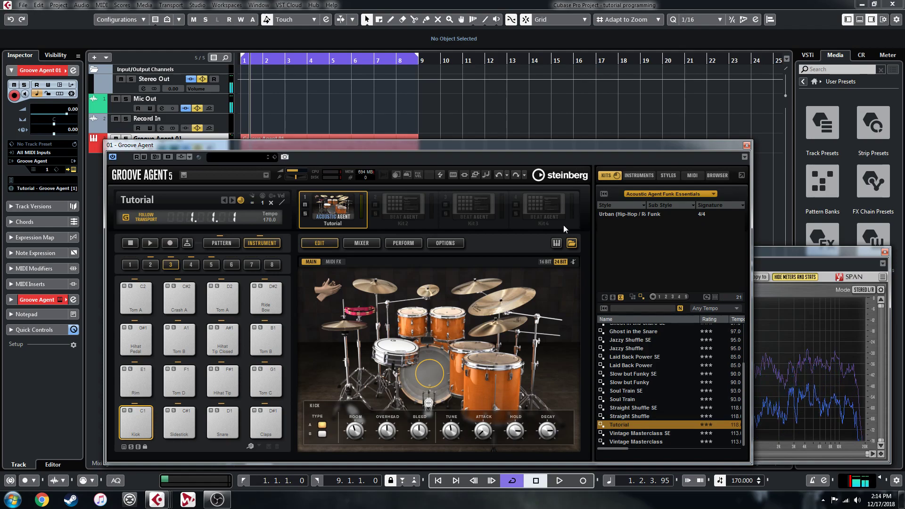
pyautogui.click(573, 245)
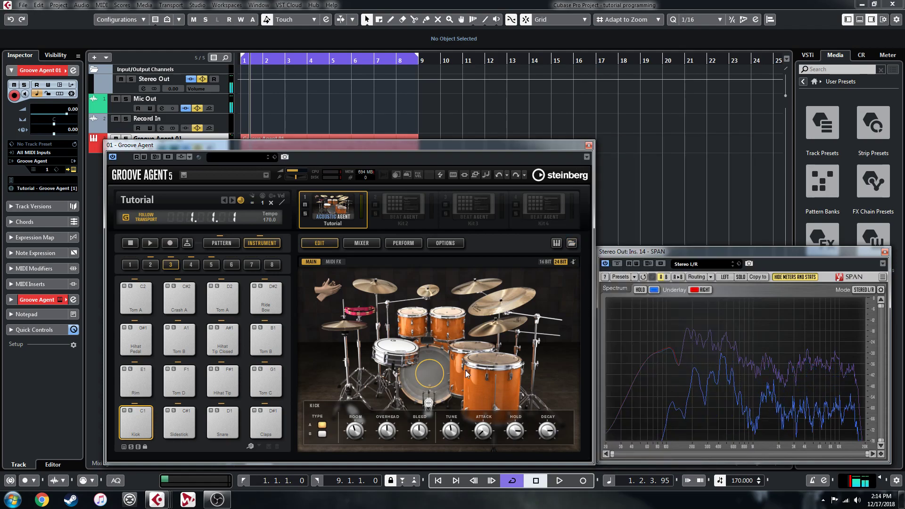
# - Show the Tutorial kit's mixer and pattern pads, and audition the patterns on pads G#-1, A-1 and A#-1
pyautogui.click(360, 245)
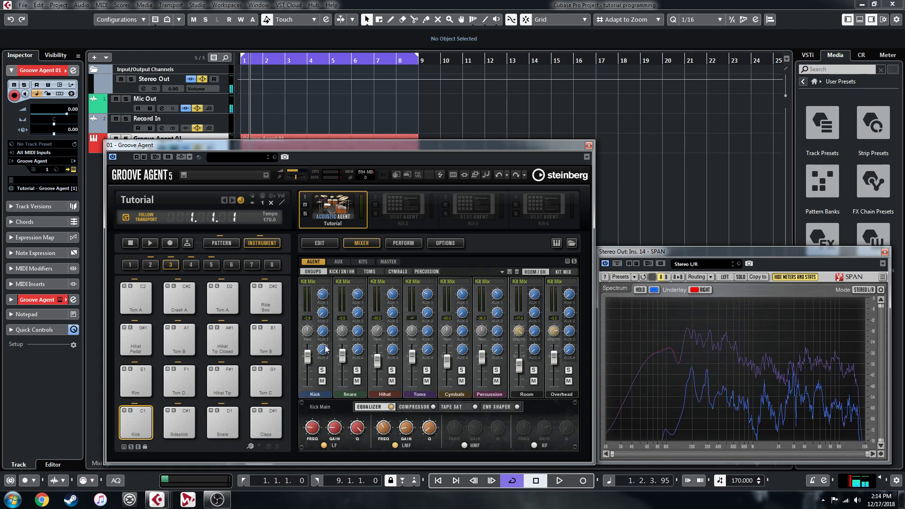
pyautogui.click(217, 243)
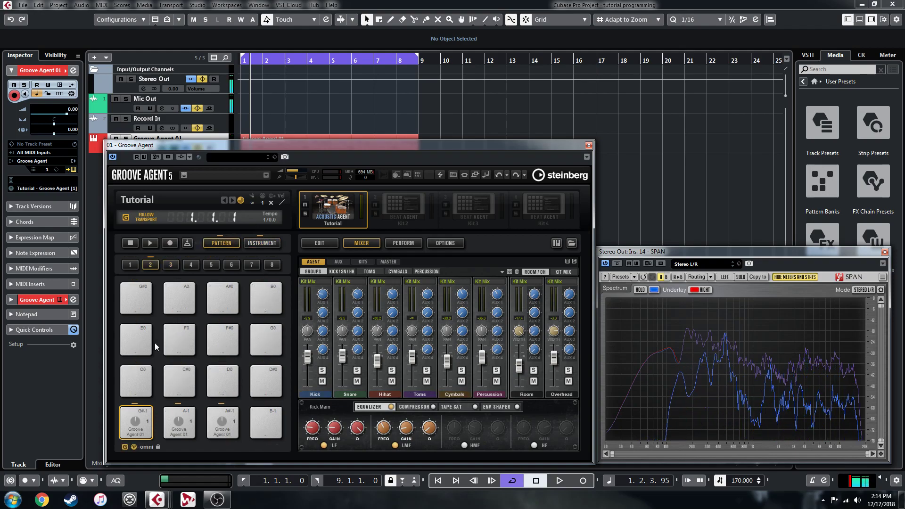
pyautogui.click(141, 414)
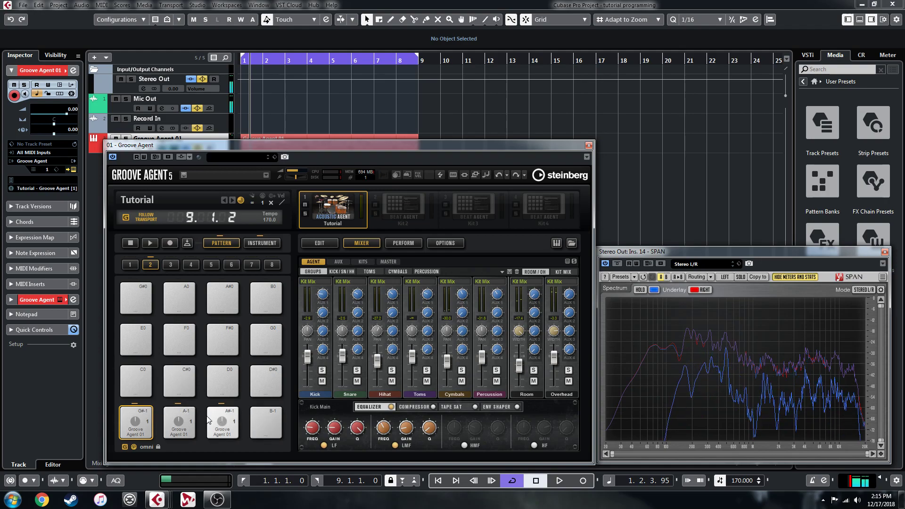
pyautogui.click(174, 422)
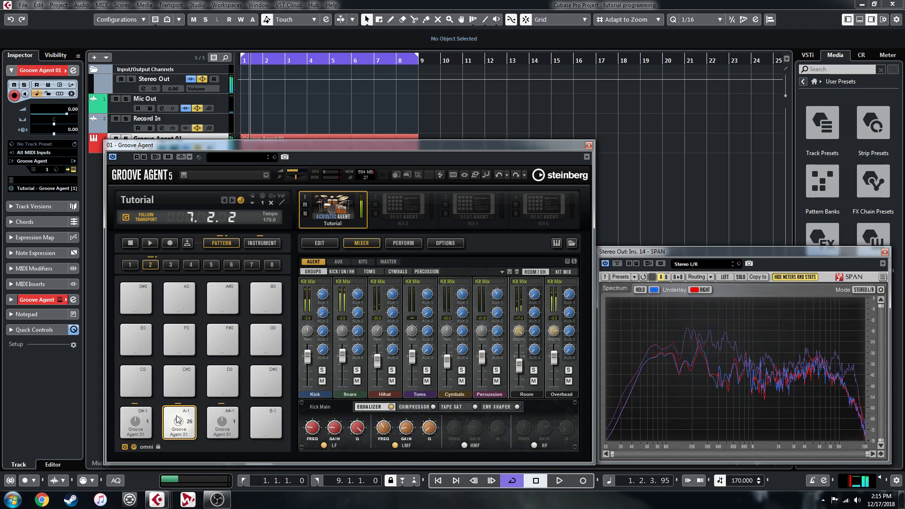
pyautogui.click(178, 419)
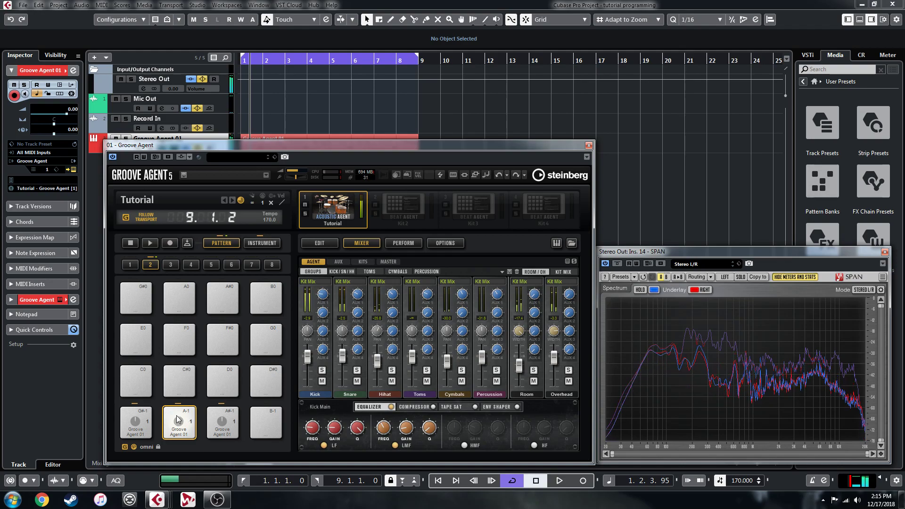
pyautogui.click(223, 421)
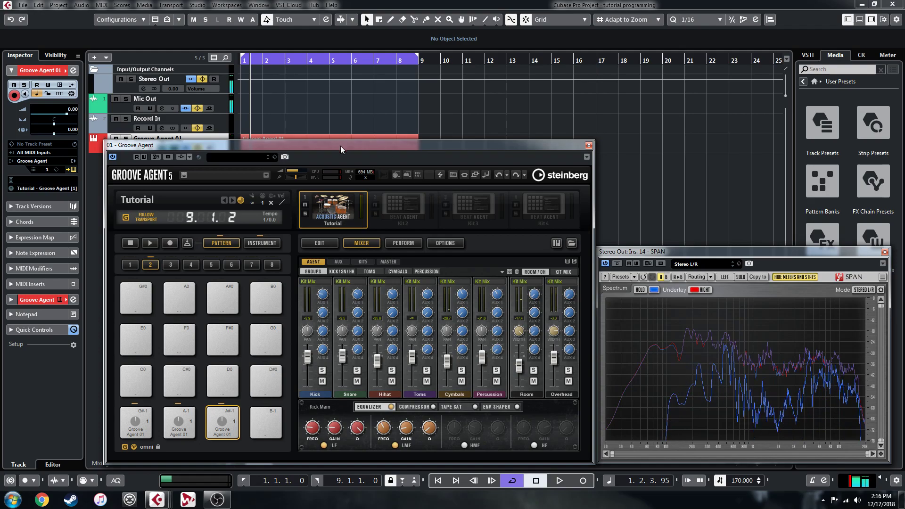
# - Uncover the Groove Agent 01 track, select its MIDI part and play it back
pyautogui.moveTo(340, 145); pyautogui.dragTo(342, 167)
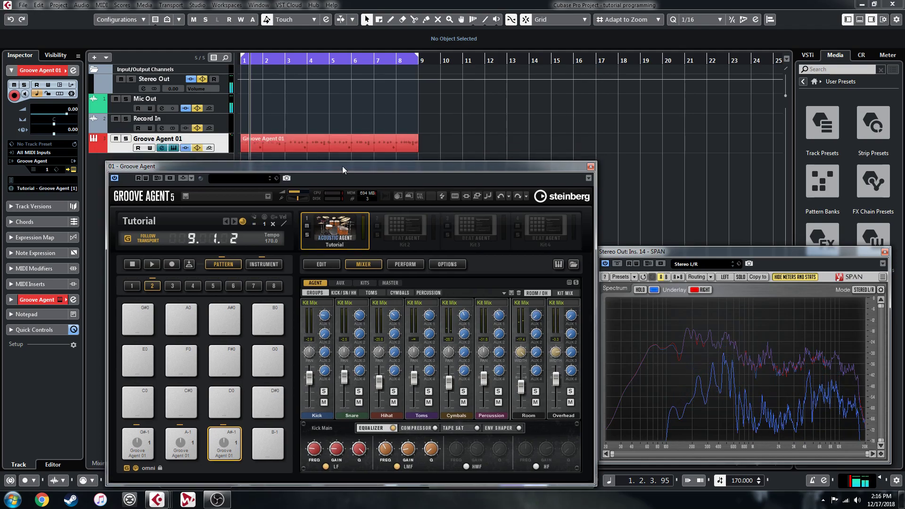
pyautogui.click(310, 142)
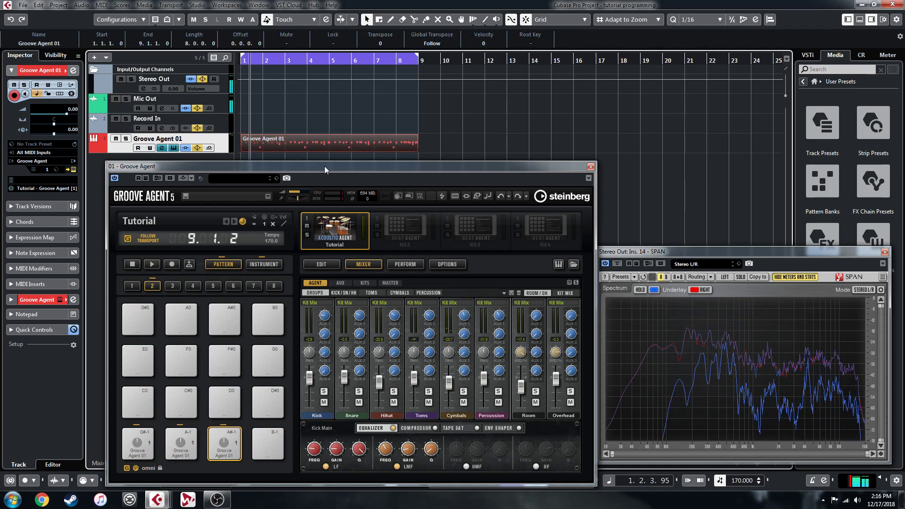
pyautogui.press('space')
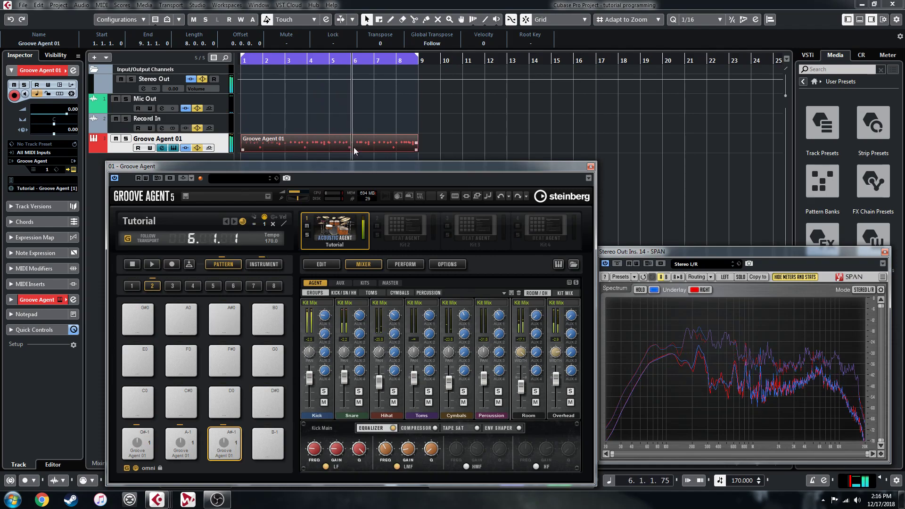
pyautogui.press('space')
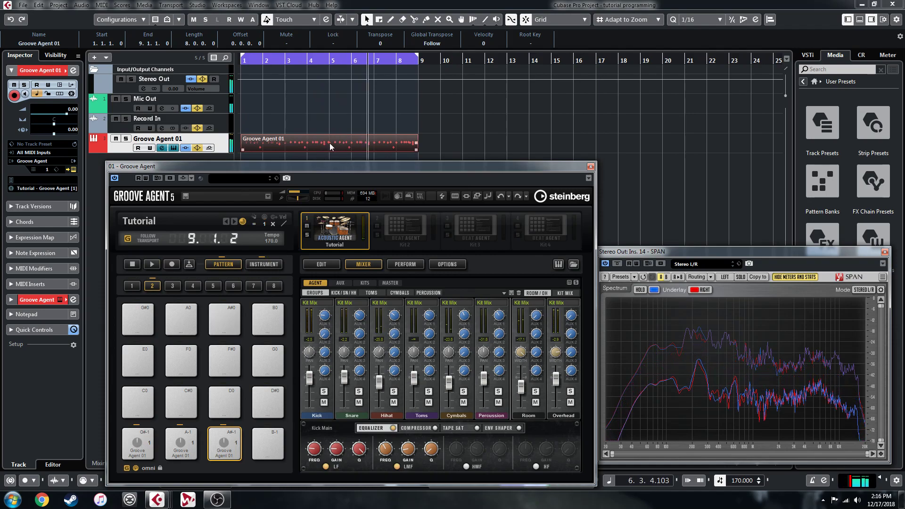
# - Replace the part on the Groove Agent 01 track with the pattern from pad G#-1, starting at bar 1
pyautogui.press('Delete')
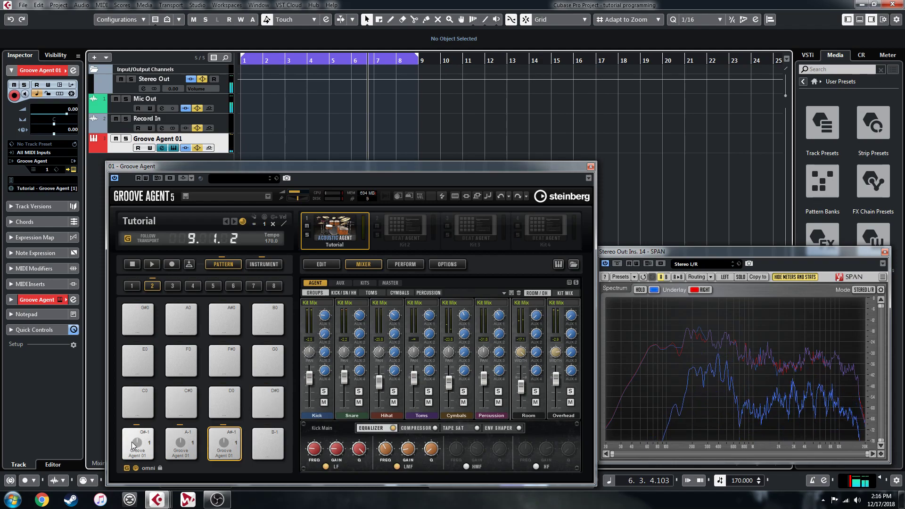
pyautogui.moveTo(131, 446); pyautogui.dragTo(242, 144)
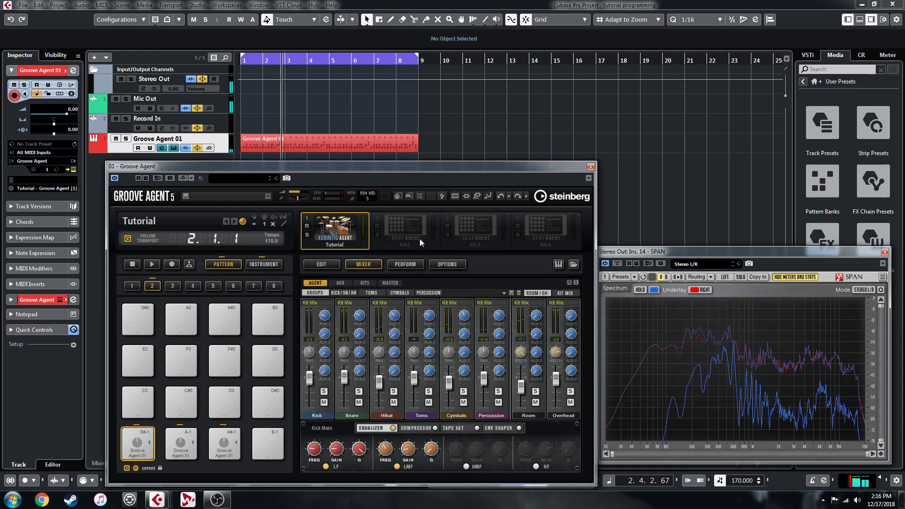
# - Add one MIDI track named Kit 2 below the Groove Agent 01 track
pyautogui.moveTo(384, 167); pyautogui.dragTo(383, 201)
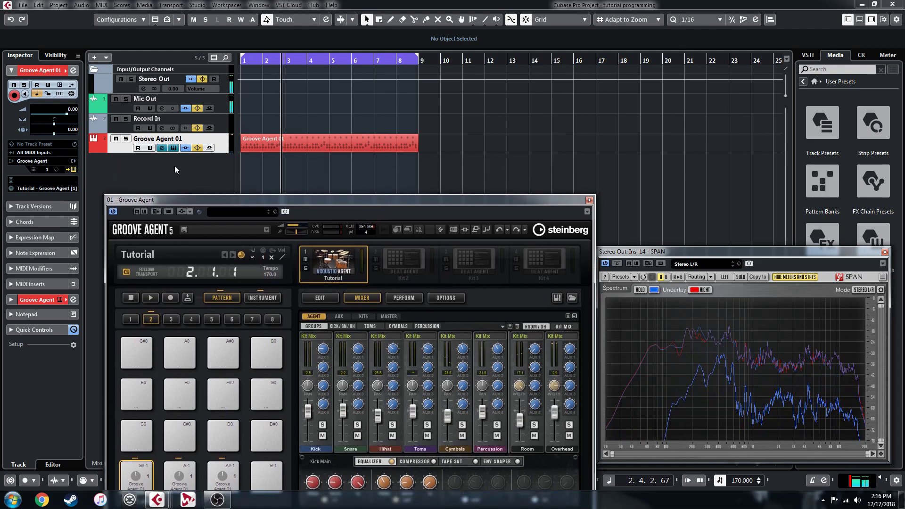
pyautogui.rightClick(119, 150)
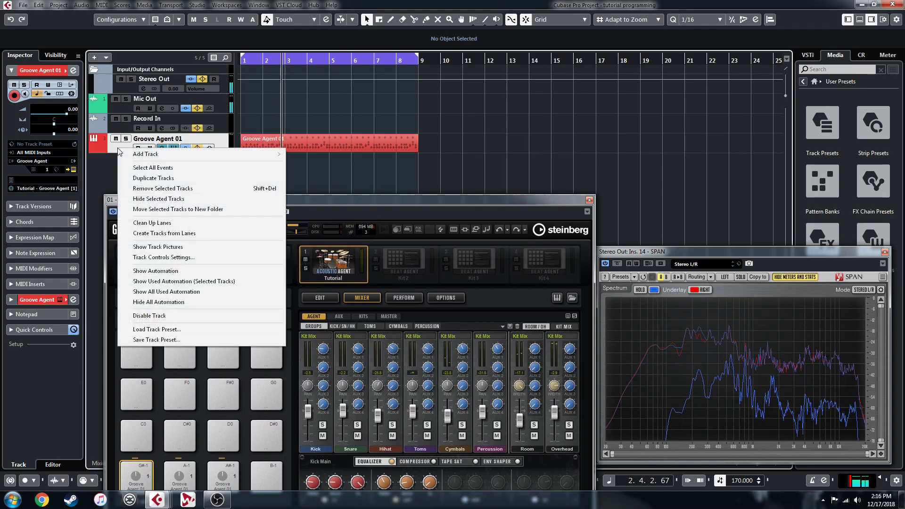
pyautogui.moveTo(149, 155)
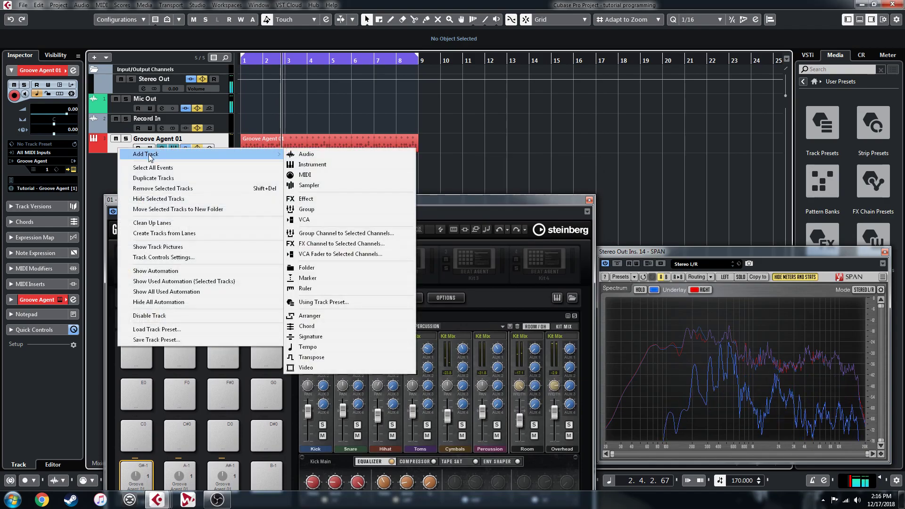
pyautogui.click(310, 174)
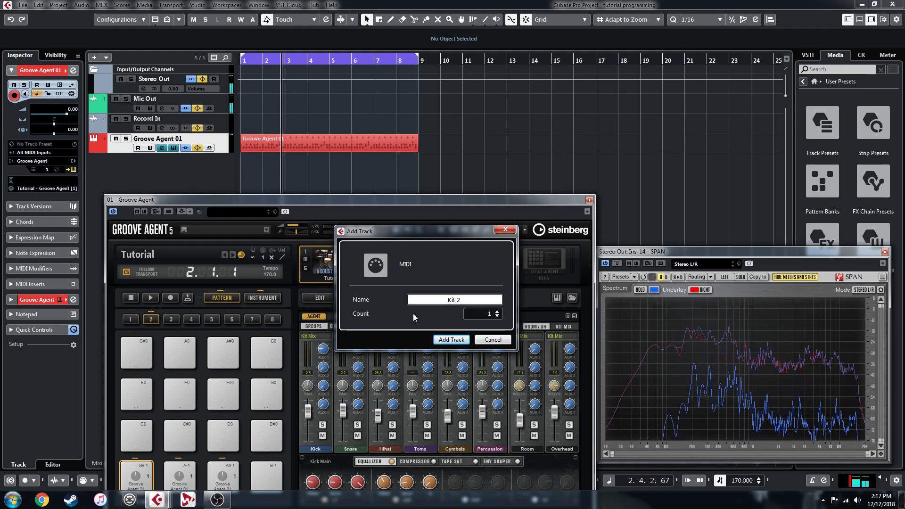
pyautogui.click(452, 339)
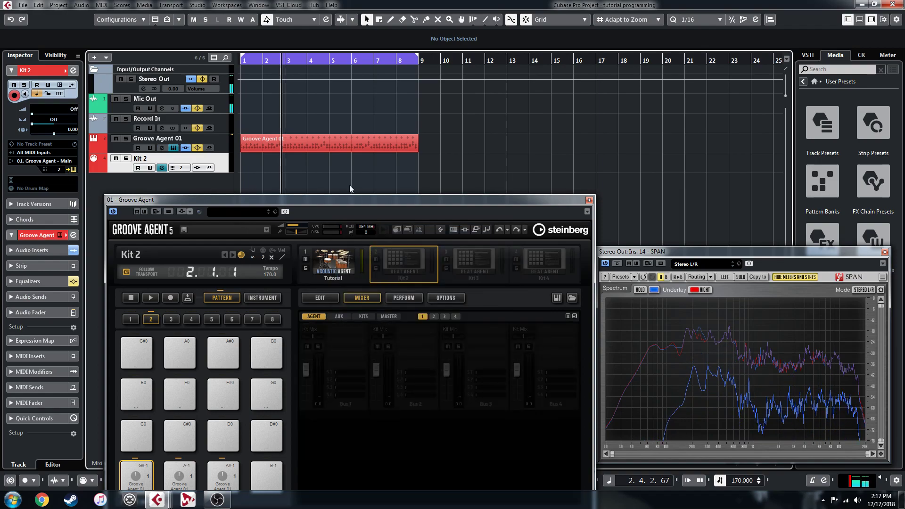
# - Switch the pattern pads from global to kit-specific settings and compare the pads of the Tutorial kit and Kit 2
pyautogui.moveTo(394, 197); pyautogui.dragTo(393, 143)
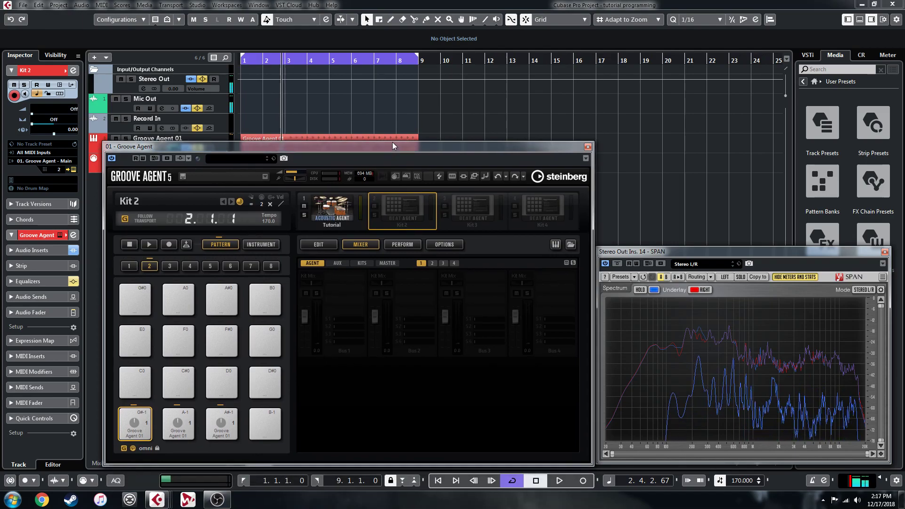
pyautogui.click(123, 449)
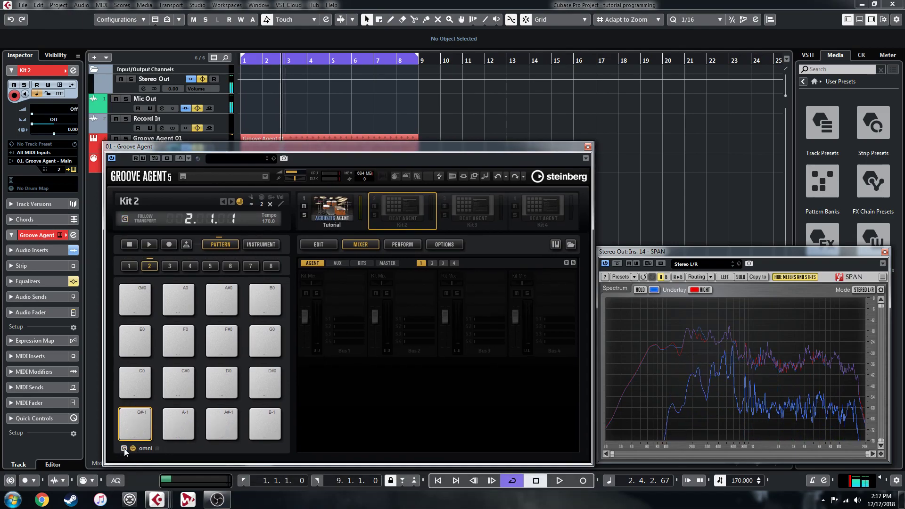
pyautogui.click(341, 213)
pyautogui.click(398, 210)
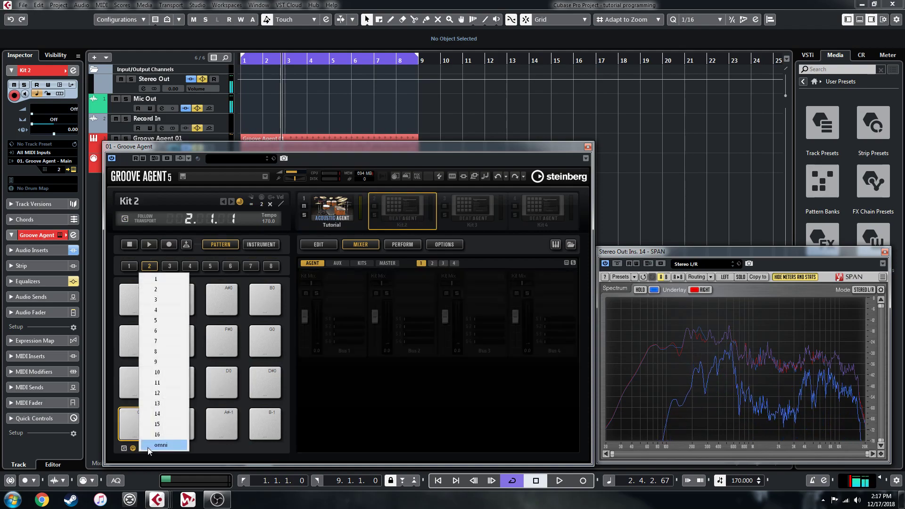
# - Assign the pattern pads of the Tutorial kit to MIDI channel 1 and those of Kit 2 to channel 2
pyautogui.click(168, 278)
pyautogui.click(332, 213)
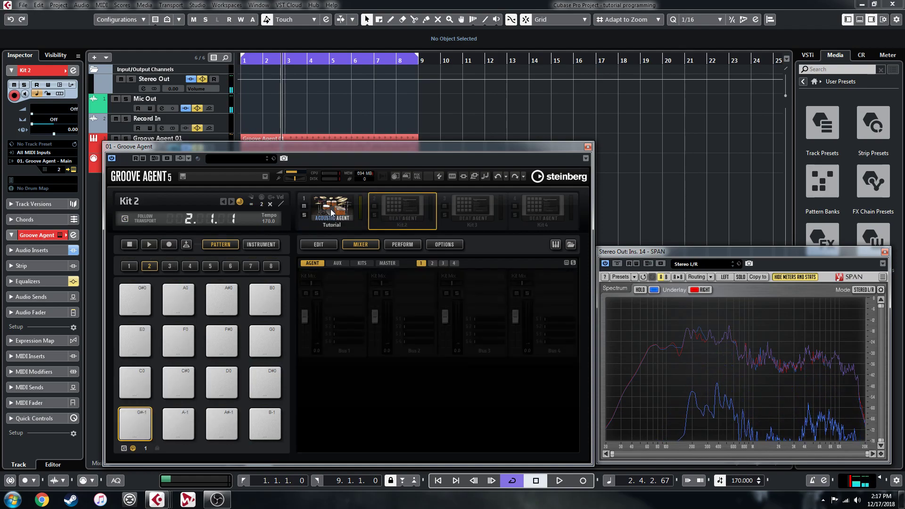
pyautogui.click(143, 448)
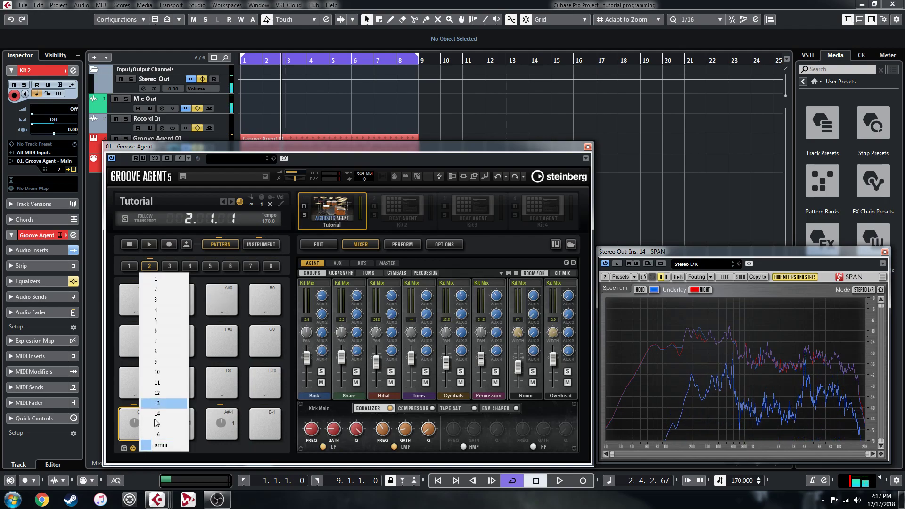
pyautogui.click(156, 279)
pyautogui.click(400, 209)
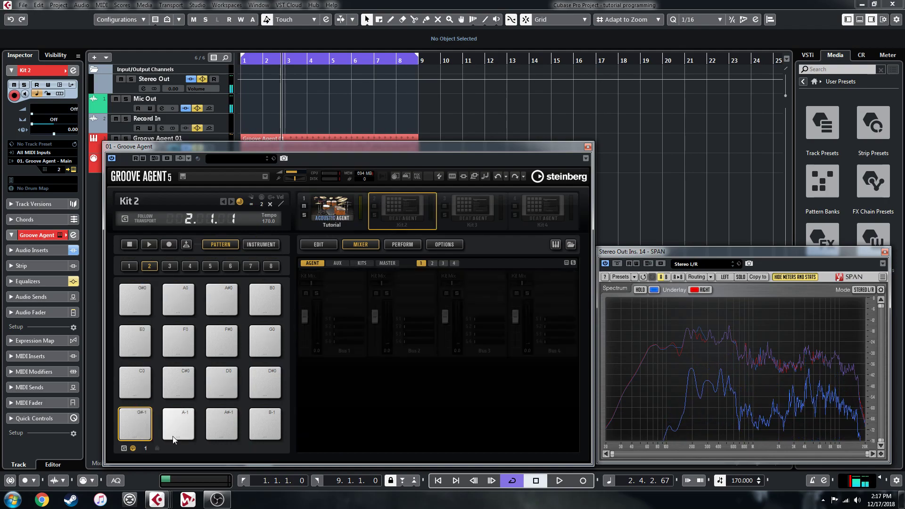
pyautogui.click(145, 448)
pyautogui.click(154, 291)
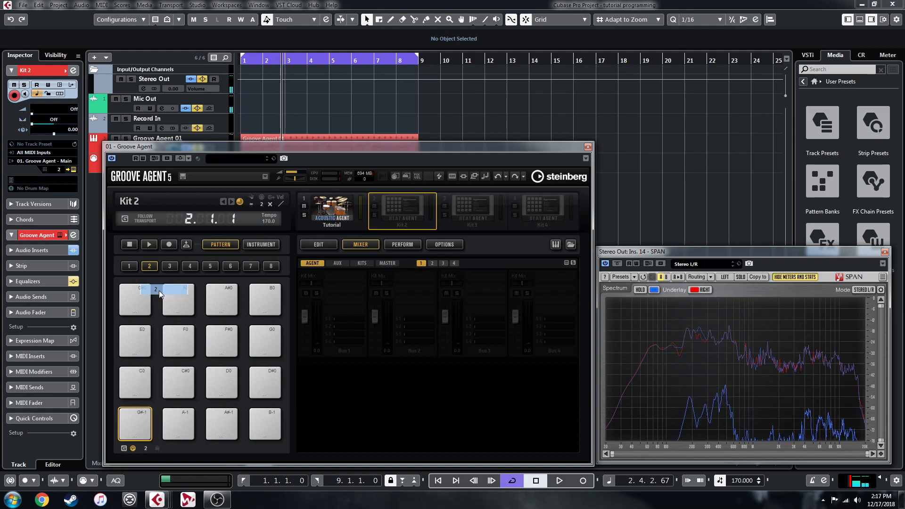
# - Load the Straight Shuffle kit from Funk Essentials into the second kit slot and audition its D#0 pattern pad
pyautogui.click(570, 244)
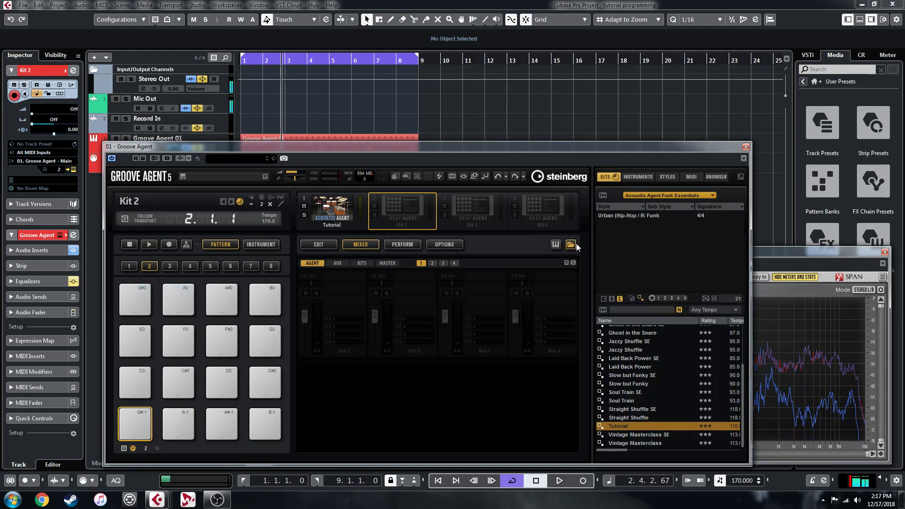
pyautogui.doubleClick(641, 417)
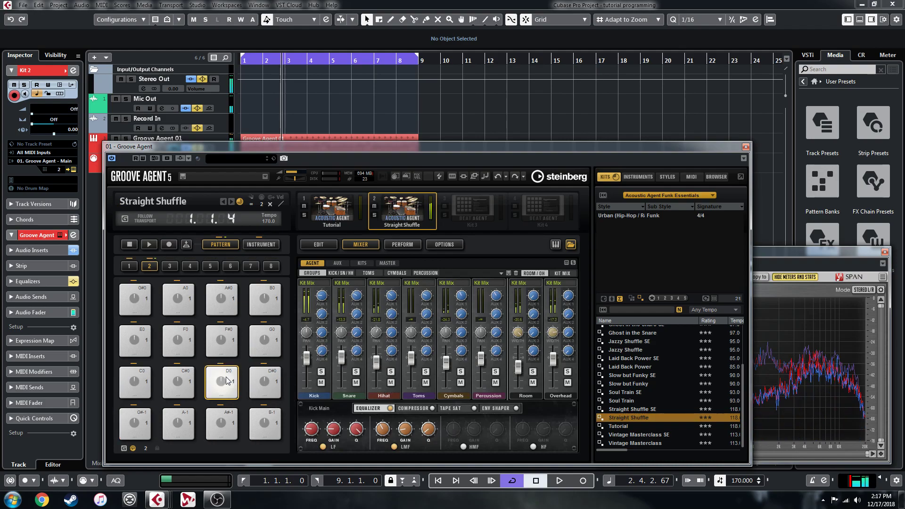
pyautogui.click(274, 381)
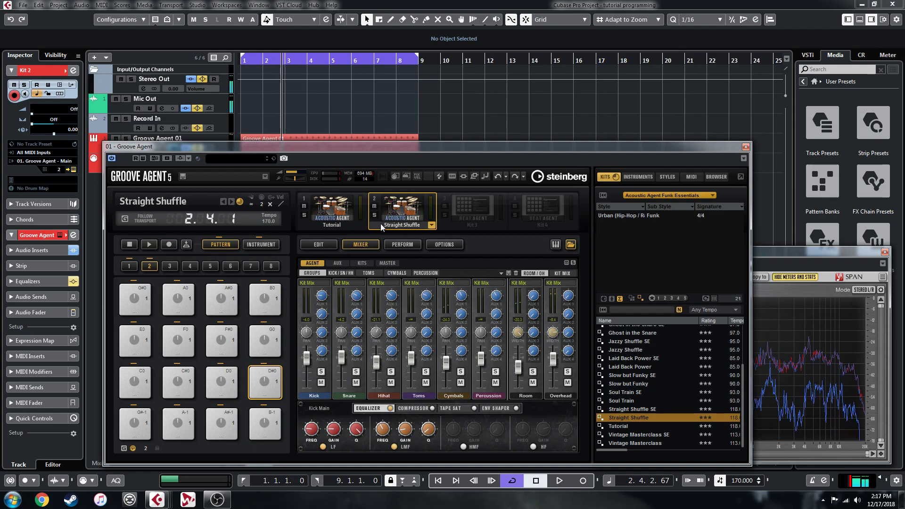
# - Load the Funk Essentials pattern group Vintage Masterclass - Styles - 113 into the Straight Shuffle kit
pyautogui.rightClick(406, 218)
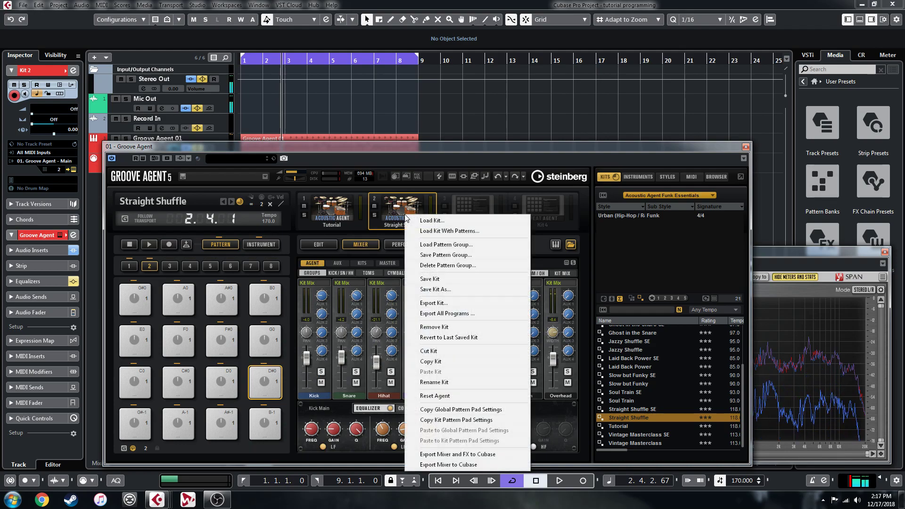
pyautogui.click(449, 246)
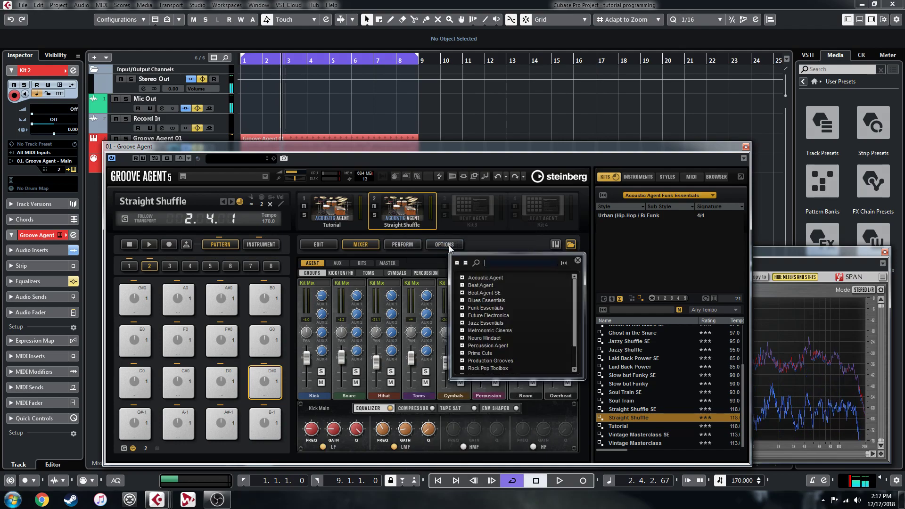
pyautogui.click(463, 309)
pyautogui.scroll(-2, 488, 325)
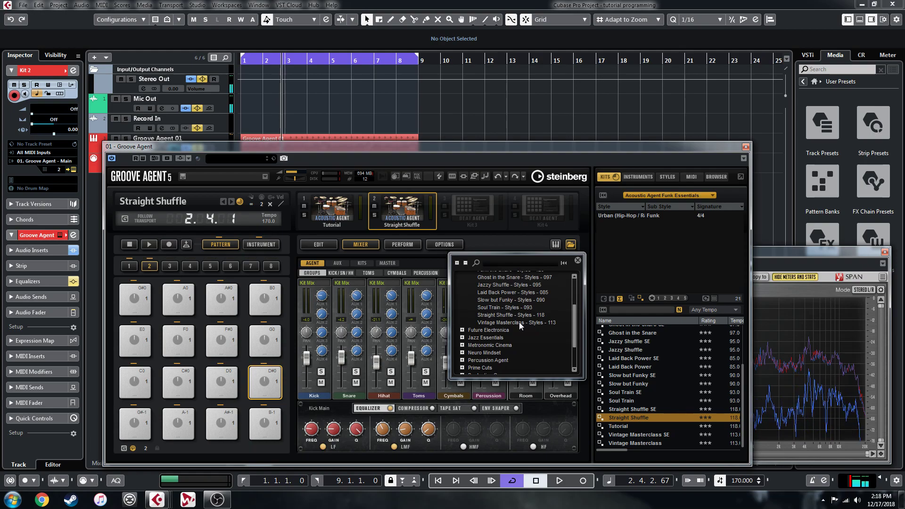
pyautogui.click(506, 324)
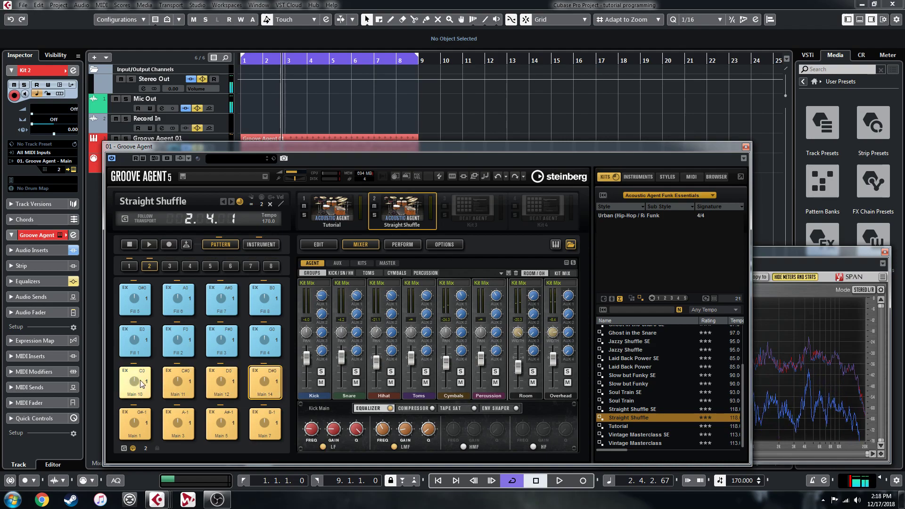
# - Show the Straight Shuffle kit's pattern editing page and audition its D#0, C#0 and C0 pattern pads
pyautogui.click(319, 244)
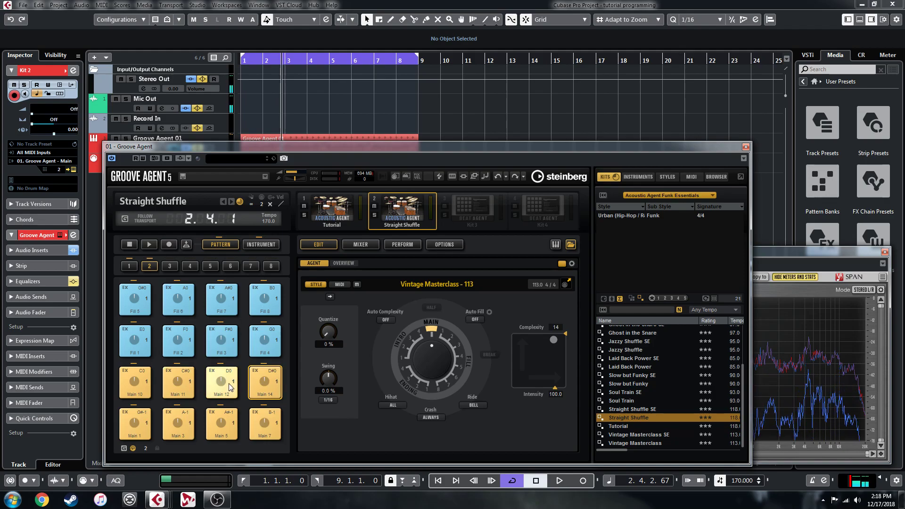
pyautogui.click(256, 381)
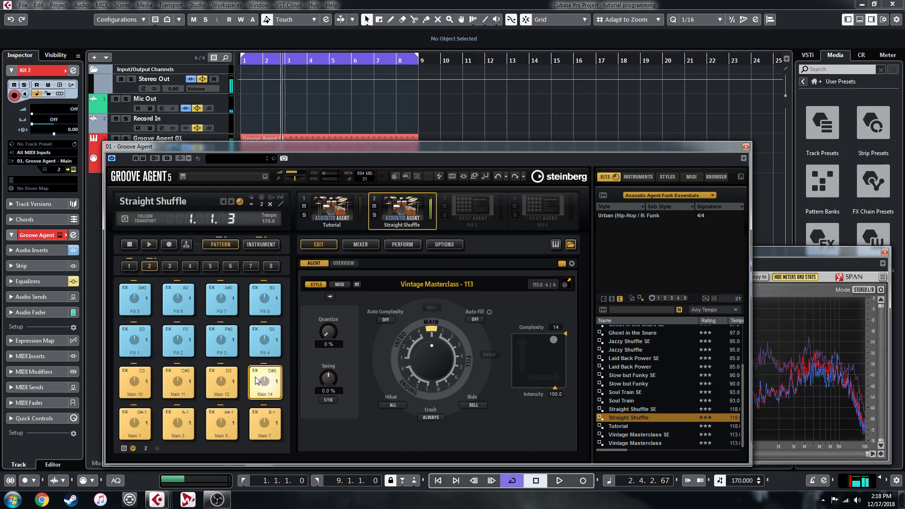
pyautogui.click(188, 377)
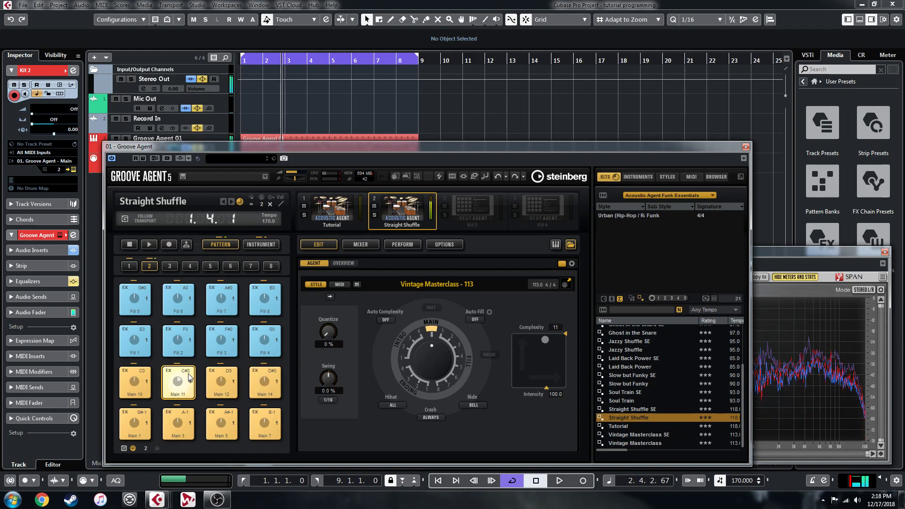
pyautogui.click(123, 375)
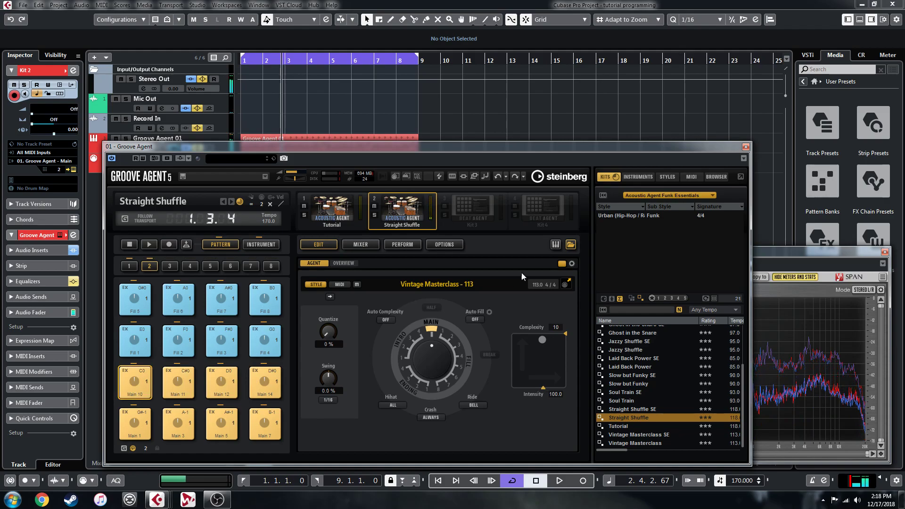
# - Load the pattern group Slow but Funky - Styles - 090 into the Straight Shuffle kit and audition its D0 and D#0 pads
pyautogui.rightClick(404, 225)
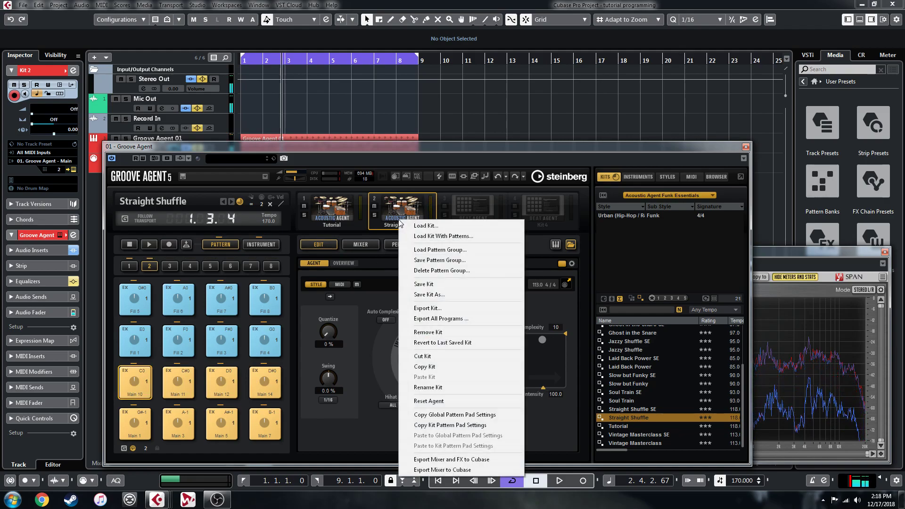
pyautogui.click(441, 250)
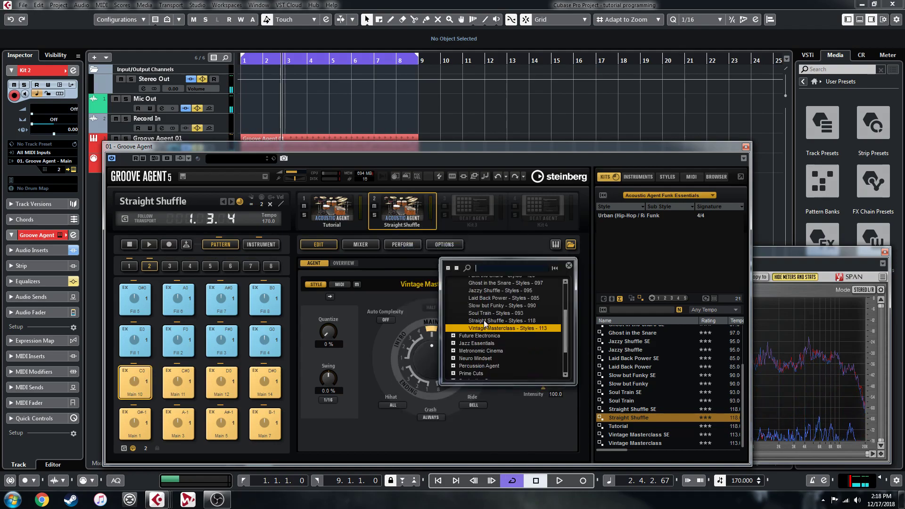
pyautogui.click(484, 306)
pyautogui.click(401, 363)
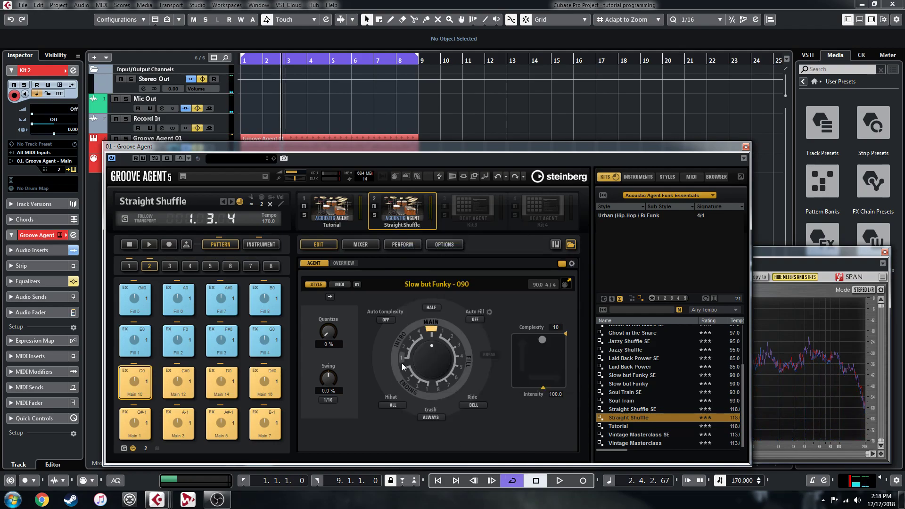
pyautogui.click(222, 340)
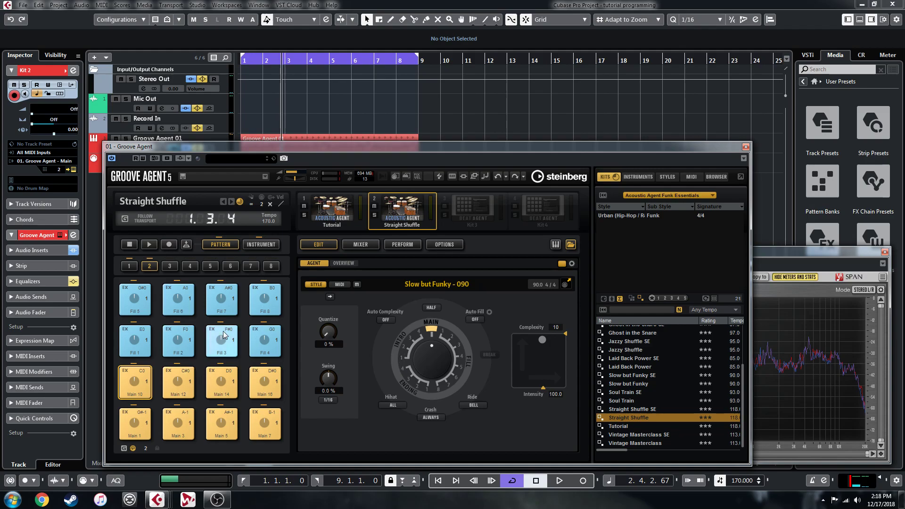
pyautogui.click(236, 384)
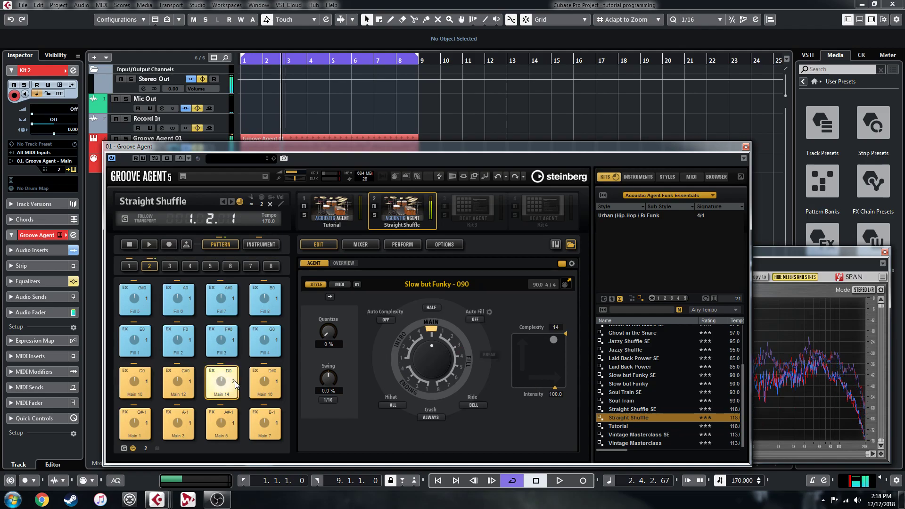
pyautogui.click(270, 376)
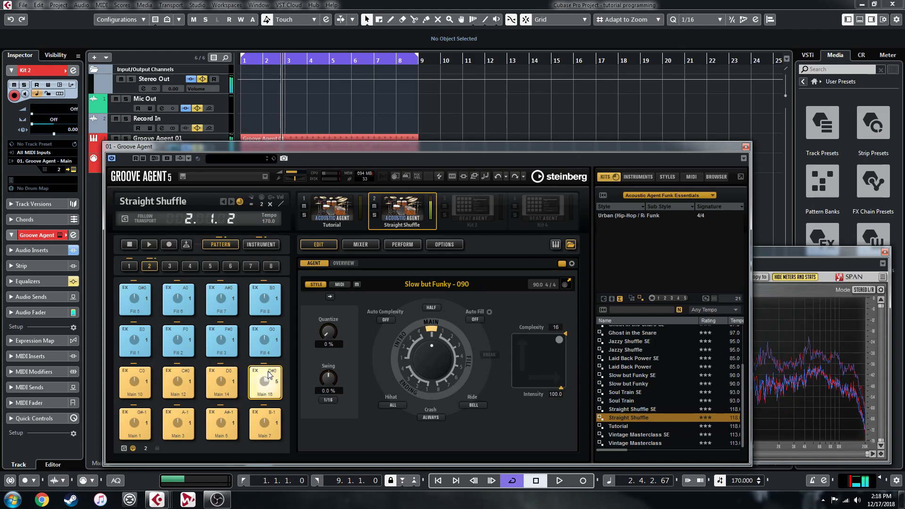
pyautogui.click(235, 371)
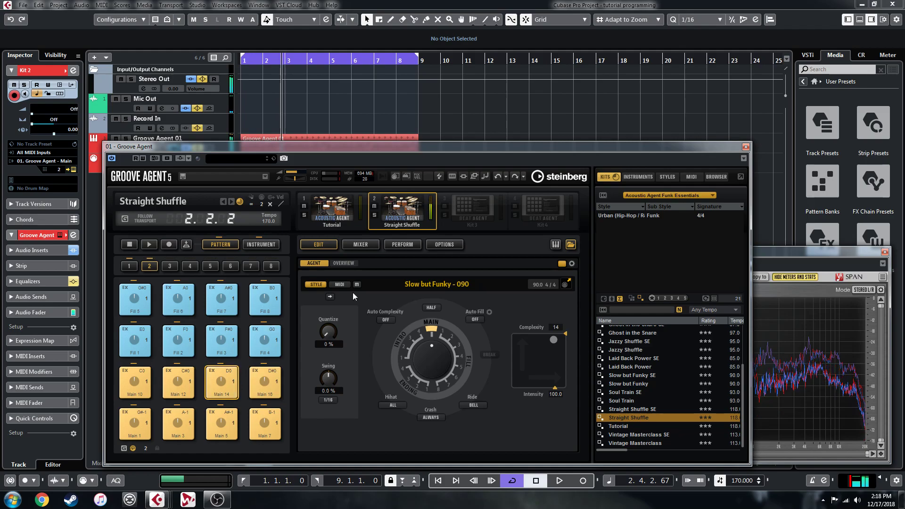
# - Load the pattern group Laid Back Power - Styles - 085 into the Straight Shuffle kit and place its D0 pattern at bar 1 of the Kit 2 track
pyautogui.rightClick(416, 221)
pyautogui.click(447, 248)
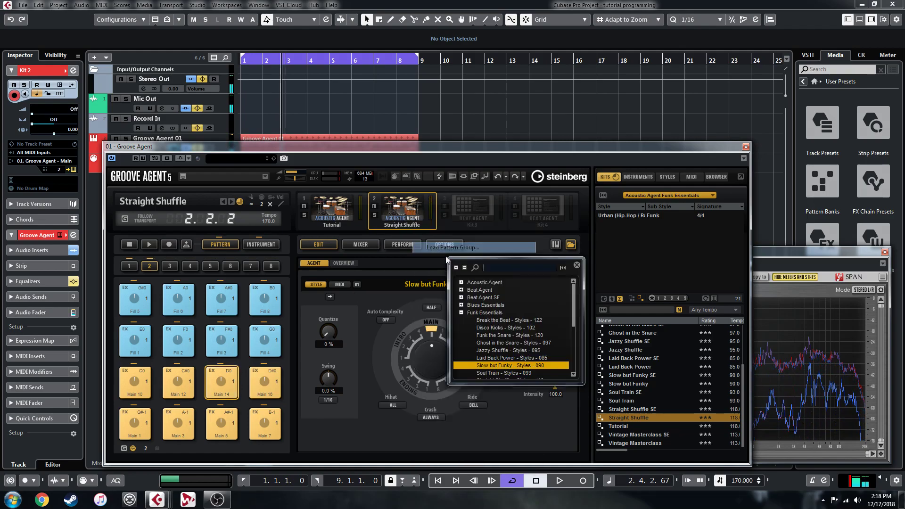
pyautogui.doubleClick(486, 357)
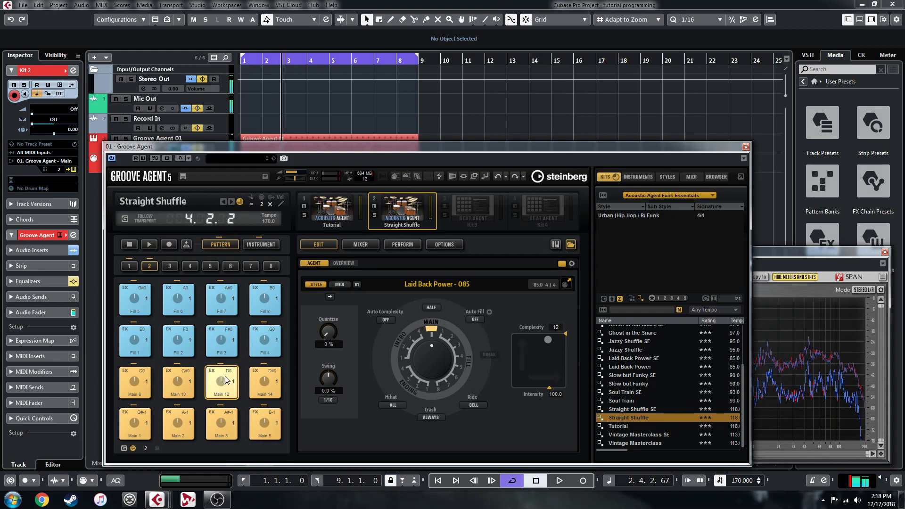
pyautogui.moveTo(352, 147); pyautogui.dragTo(352, 236)
pyautogui.moveTo(222, 463); pyautogui.dragTo(242, 165)
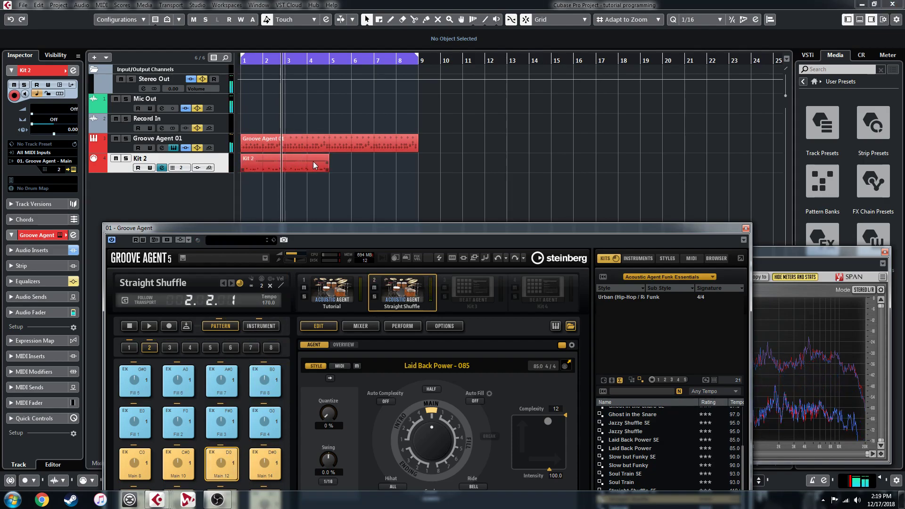
# - Create a drum map from the instrument for the Kit 2 track and copy all Ride.Bow notes of its part
pyautogui.click(34, 189)
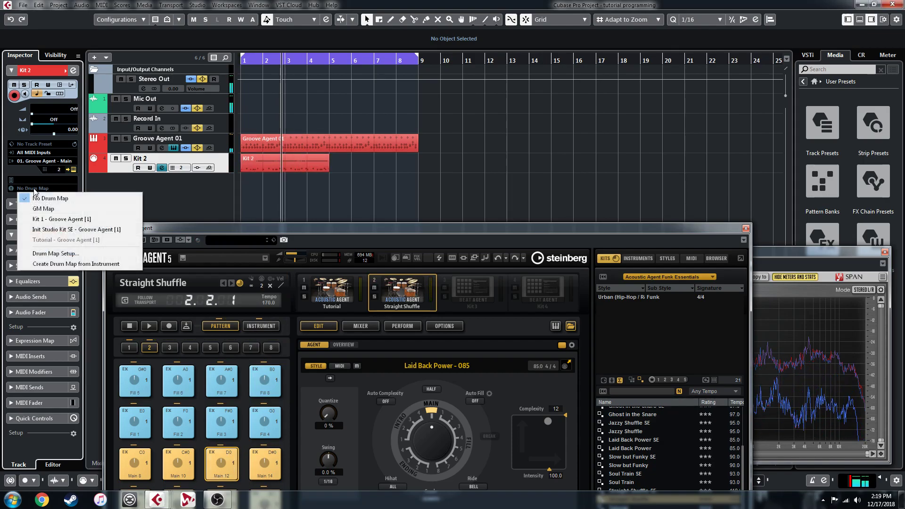
pyautogui.click(76, 263)
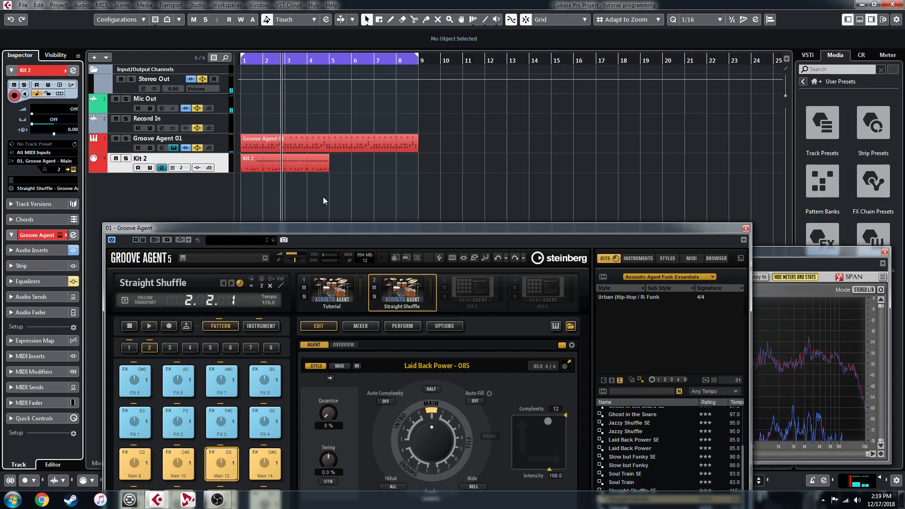
pyautogui.doubleClick(299, 160)
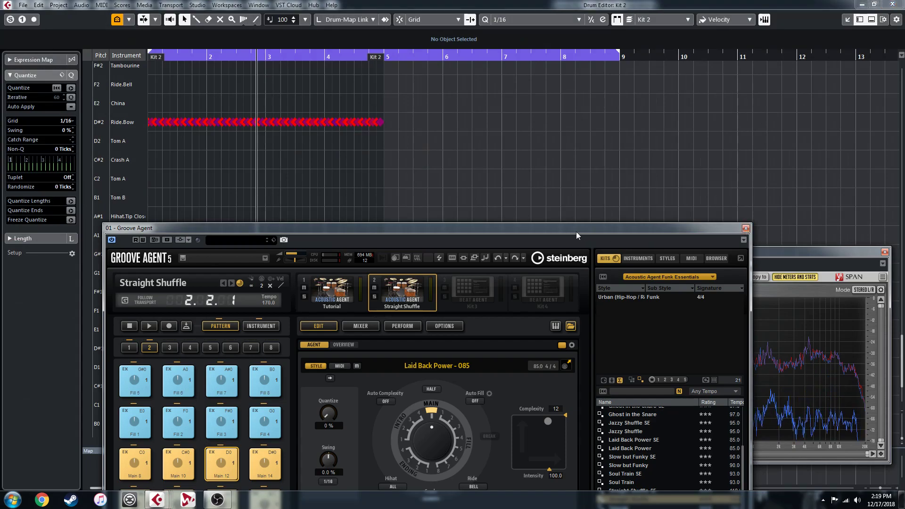
pyautogui.moveTo(424, 122); pyautogui.dragTo(124, 126)
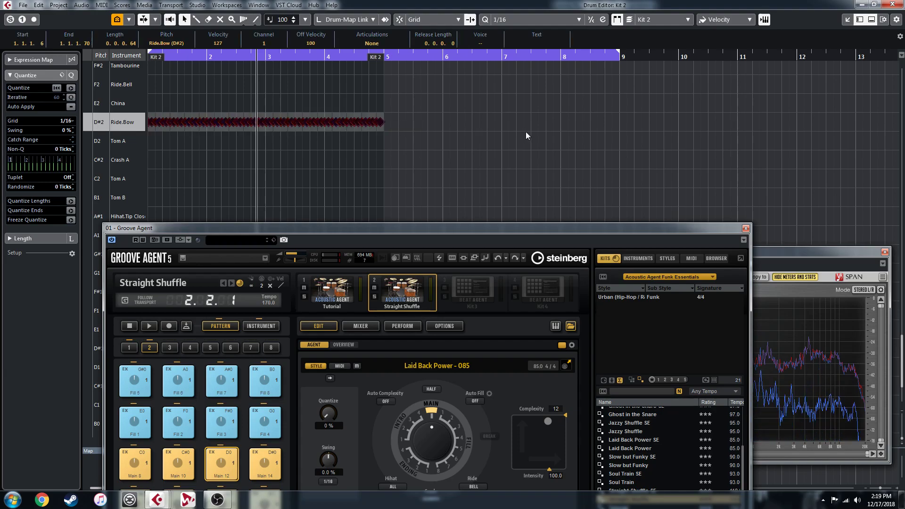
pyautogui.click(893, 5)
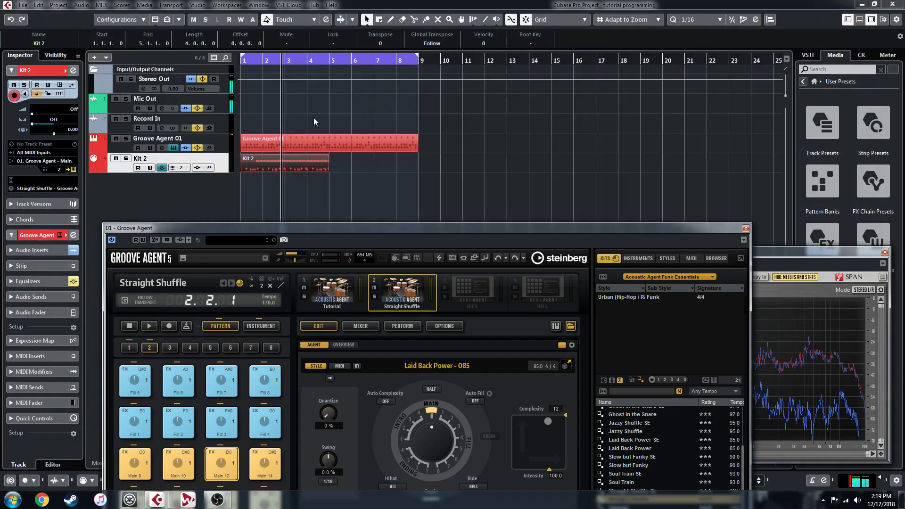
# - Paste the copied Ride.Bow notes into the Groove Agent 01 part, starting at bar 1
pyautogui.doubleClick(326, 138)
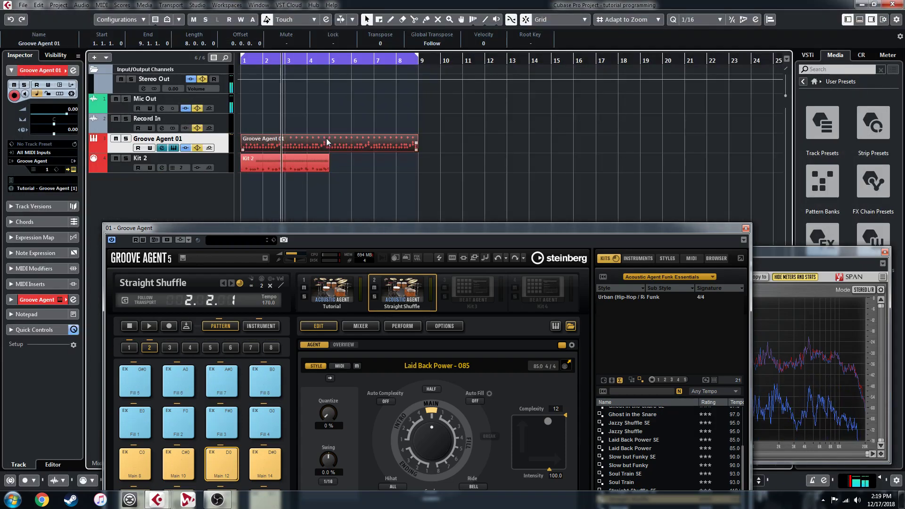
pyautogui.press('KP_Decimal')
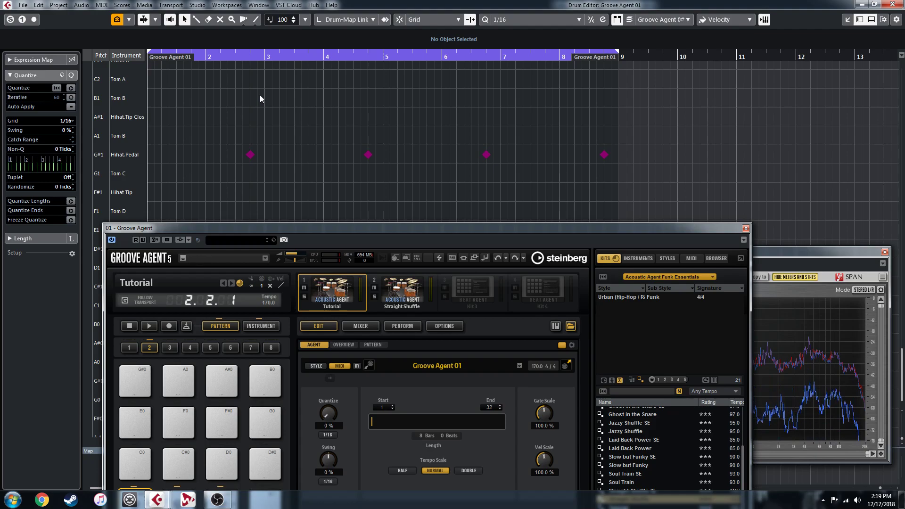
pyautogui.hotkey('ctrl', 'a')
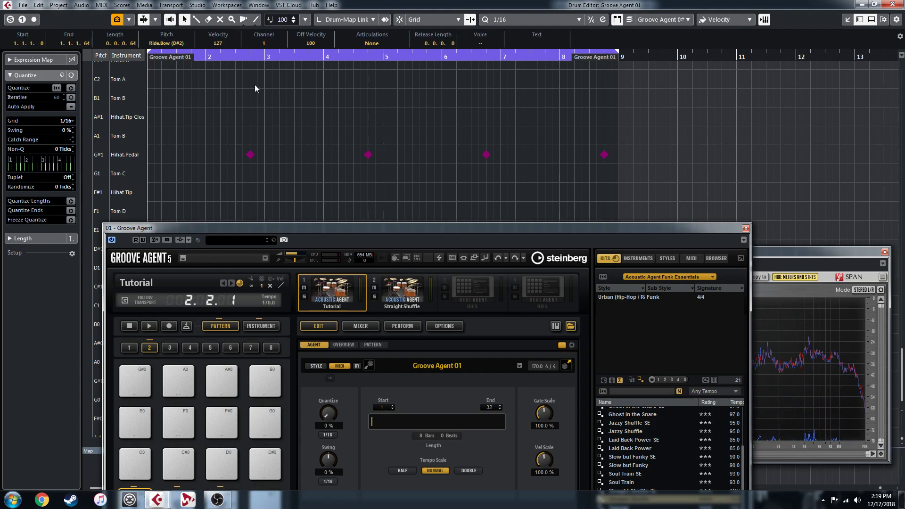
pyautogui.scroll(3, 344, 143)
pyautogui.scroll(-4, 343, 143)
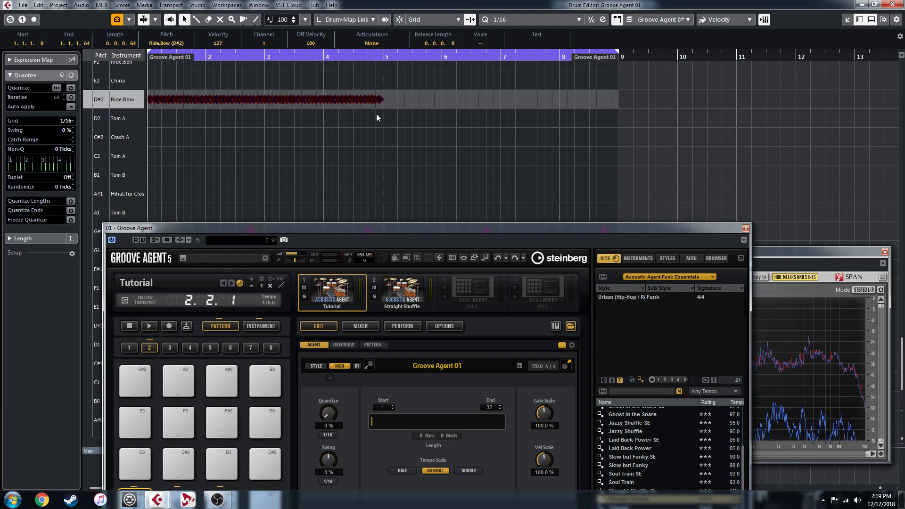
# - Paste the Ride.Bow notes again at the exact start of bar 5 in the Groove Agent 01 part
pyautogui.click(384, 57)
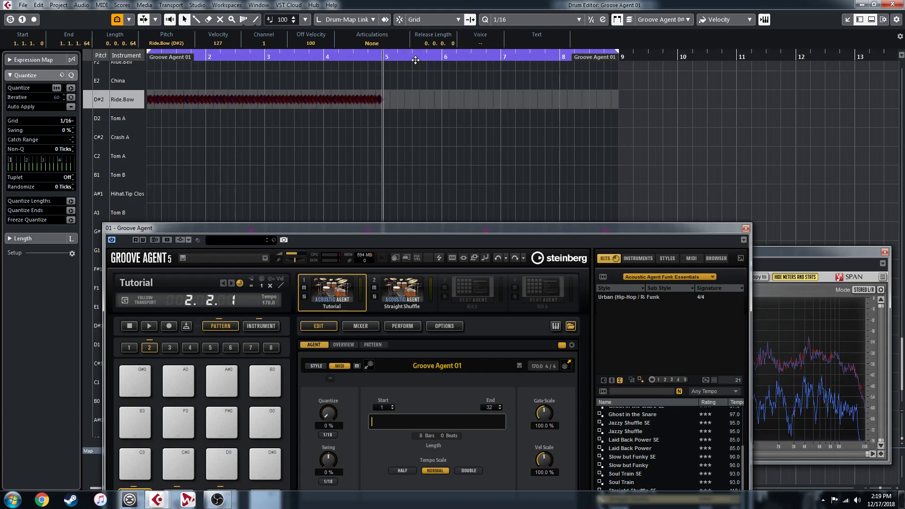
pyautogui.press('h')
pyautogui.press('h')
pyautogui.press('h')
pyautogui.press('h')
pyautogui.press('h')
pyautogui.press('h')
pyautogui.press('h')
pyautogui.press('h')
pyautogui.press('h')
pyautogui.press('h')
pyautogui.press('h')
pyautogui.press('h')
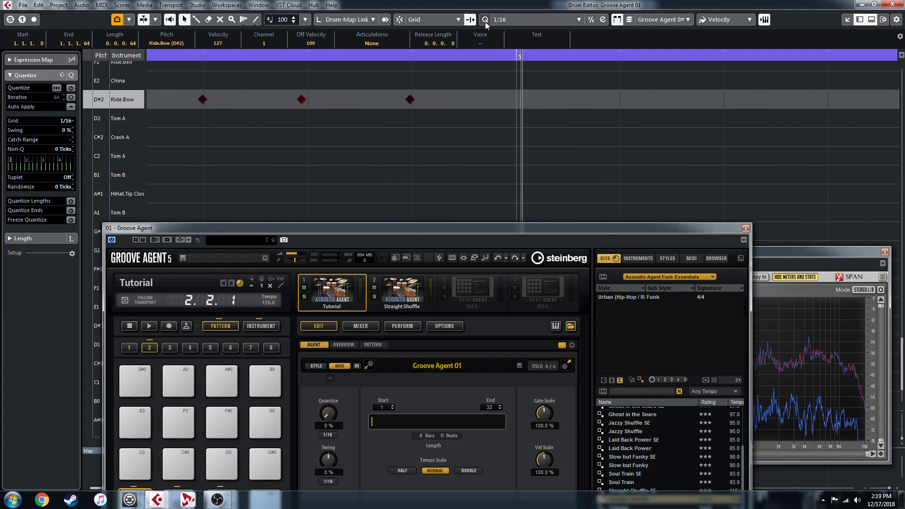
pyautogui.click(518, 56)
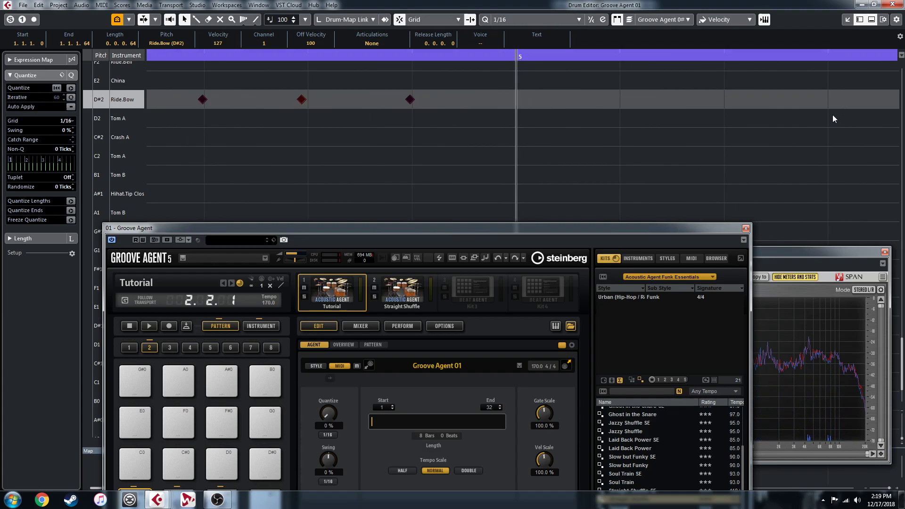
pyautogui.hotkey('ctrl', 'v')
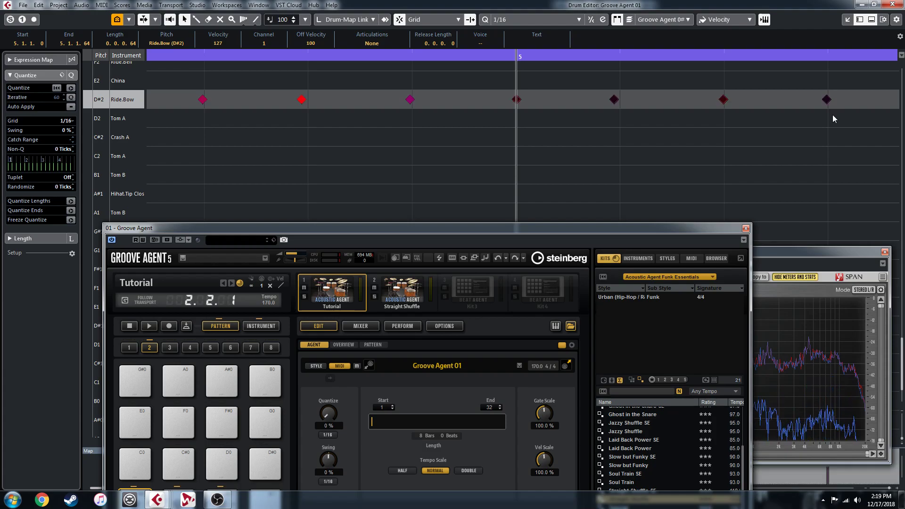
pyautogui.press('g')
pyautogui.press('g')
pyautogui.press('g')
pyautogui.press('g')
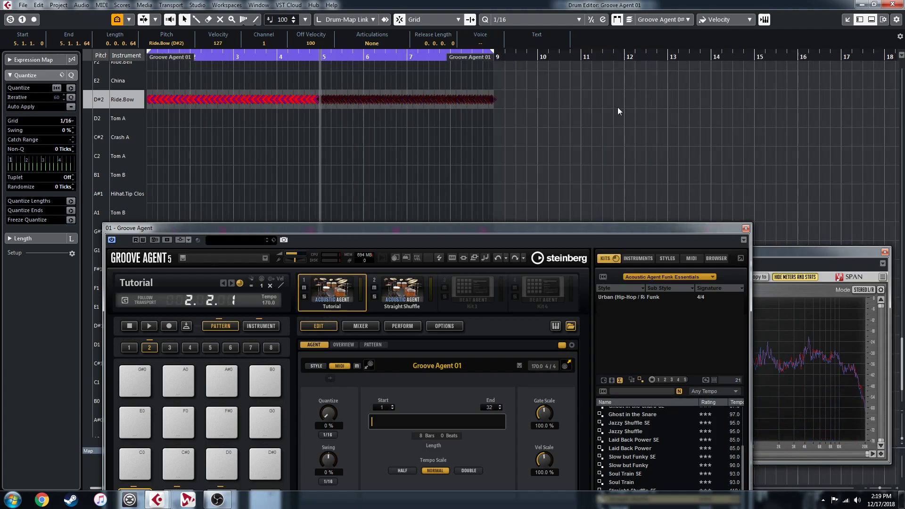
# - Hide the kit browser of Groove Agent and close its window to uncover the drum editor's lower rows
pyautogui.scroll(-4, 654, 115)
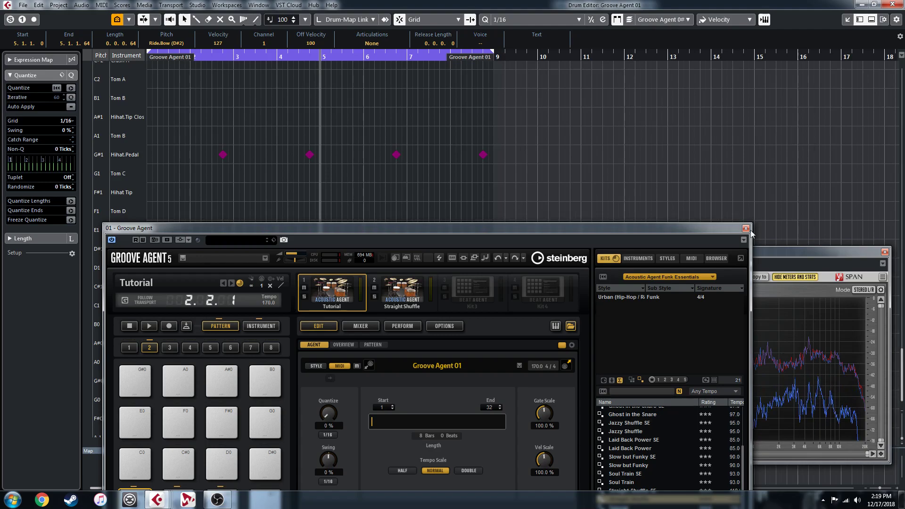
pyautogui.moveTo(701, 232); pyautogui.dragTo(640, 160)
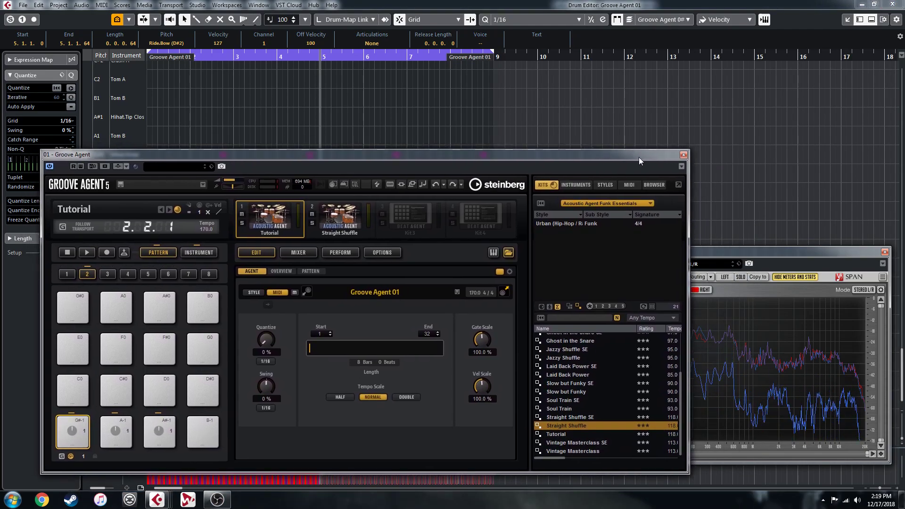
pyautogui.click(509, 253)
pyautogui.moveTo(464, 159); pyautogui.dragTo(530, 150)
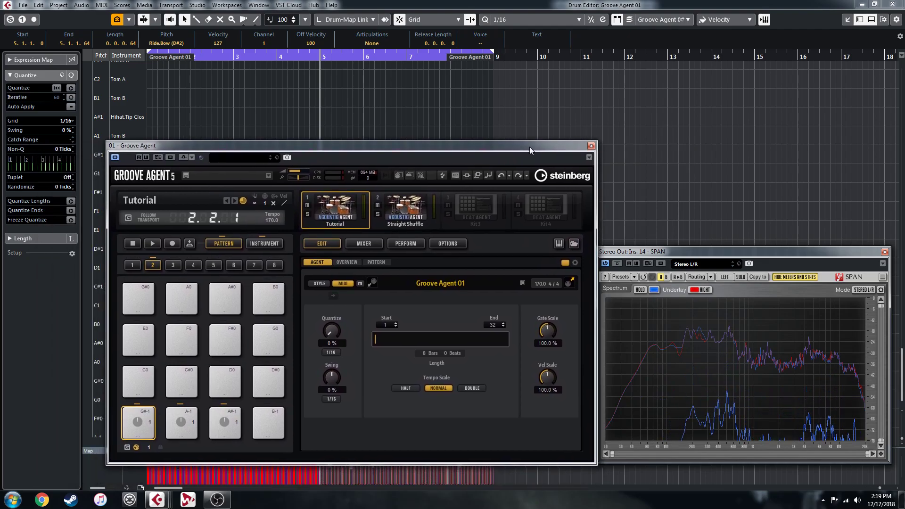
pyautogui.click(591, 147)
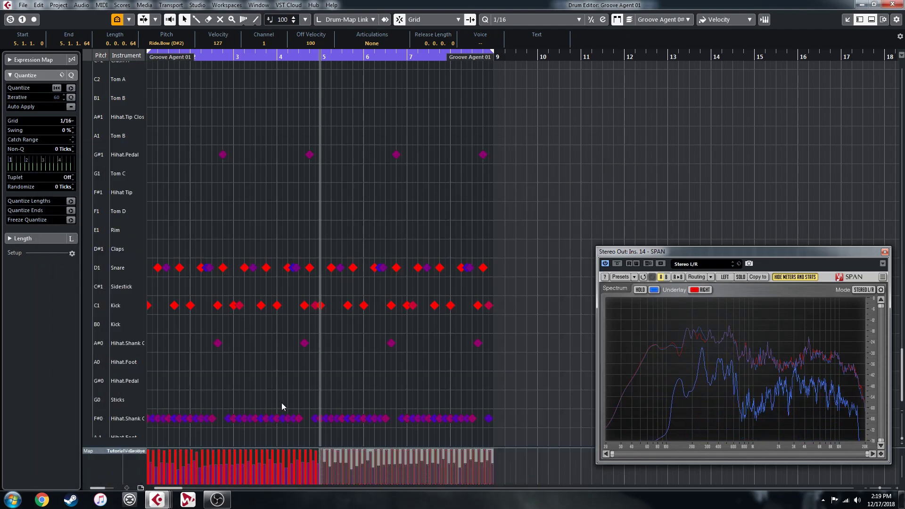
# - Delete all hi-hat shank notes on the F#0 row of the Groove Agent 01 part
pyautogui.moveTo(505, 416); pyautogui.dragTo(144, 422)
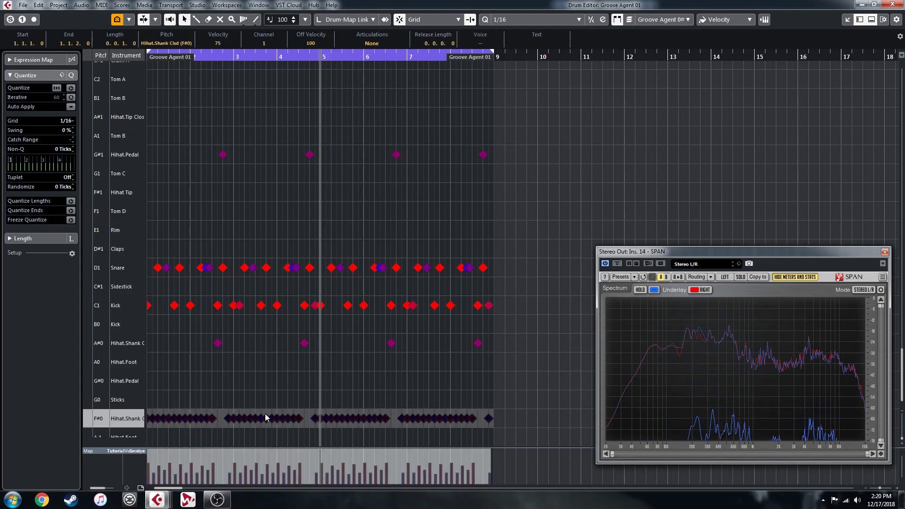
pyautogui.press('Delete')
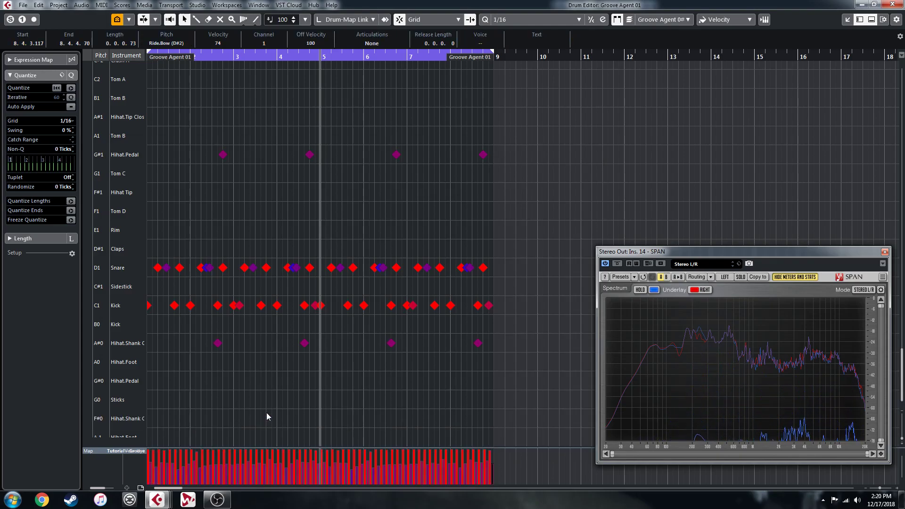
pyautogui.scroll(3, 361, 388)
pyautogui.scroll(-2, 362, 389)
pyautogui.scroll(5, 362, 390)
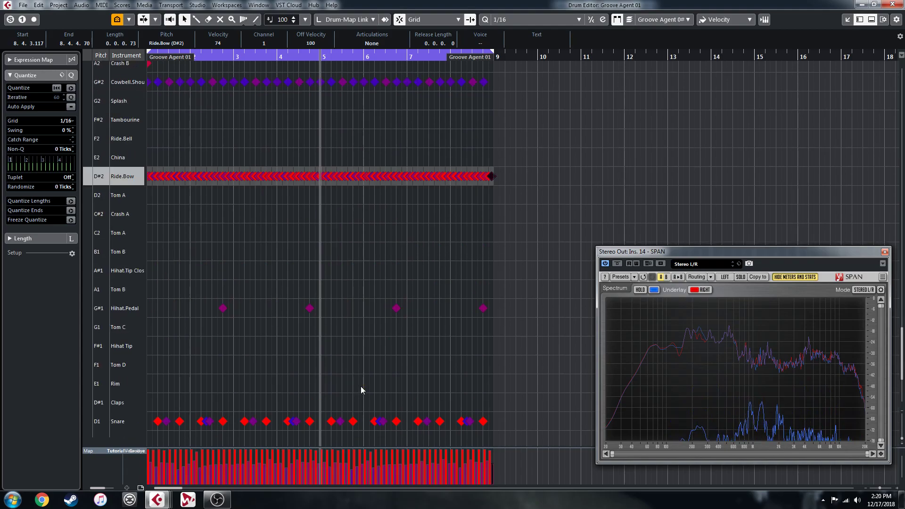
# - In the Groove Agent 01 part, delete all Cowbell.Shoulder notes on the G#2 row and the Ride.Bow note at the start of bar 1
pyautogui.moveTo(504, 236); pyautogui.dragTo(142, 239)
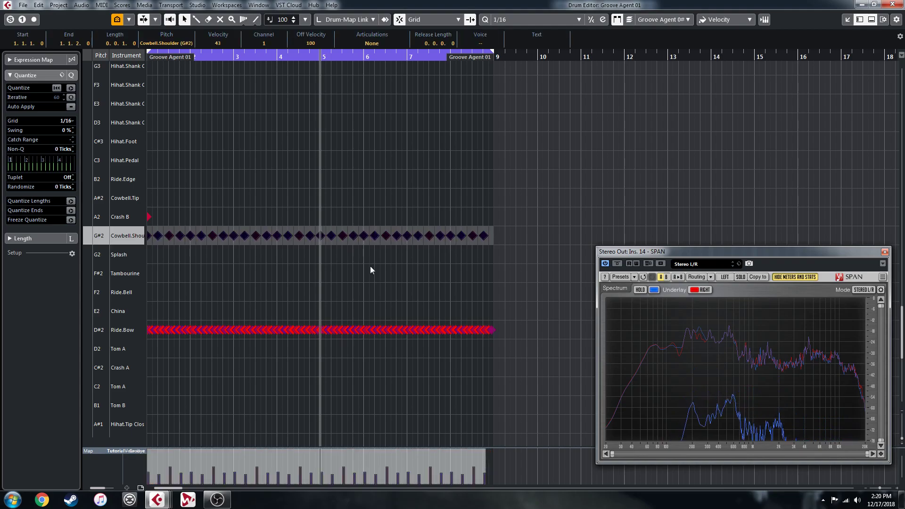
pyautogui.press('Delete')
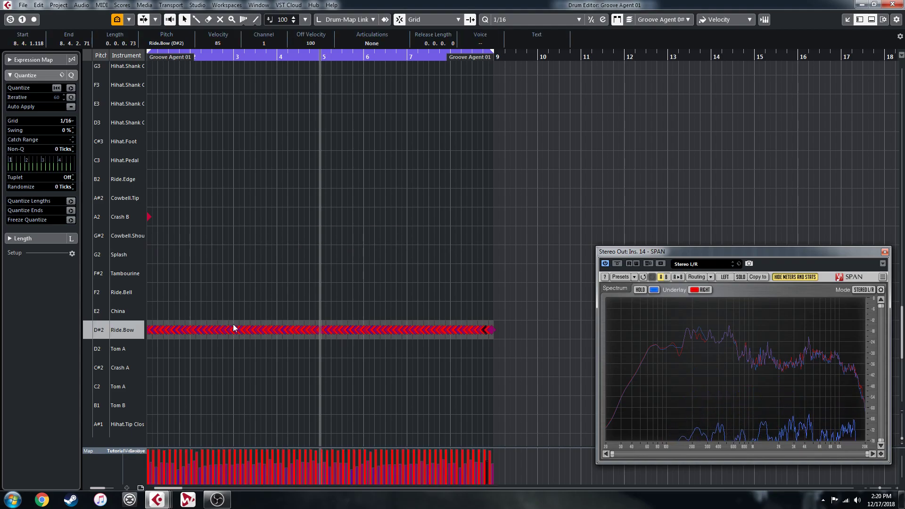
pyautogui.press('h')
pyautogui.press('h')
pyautogui.press('h')
pyautogui.press('h')
pyautogui.press('h')
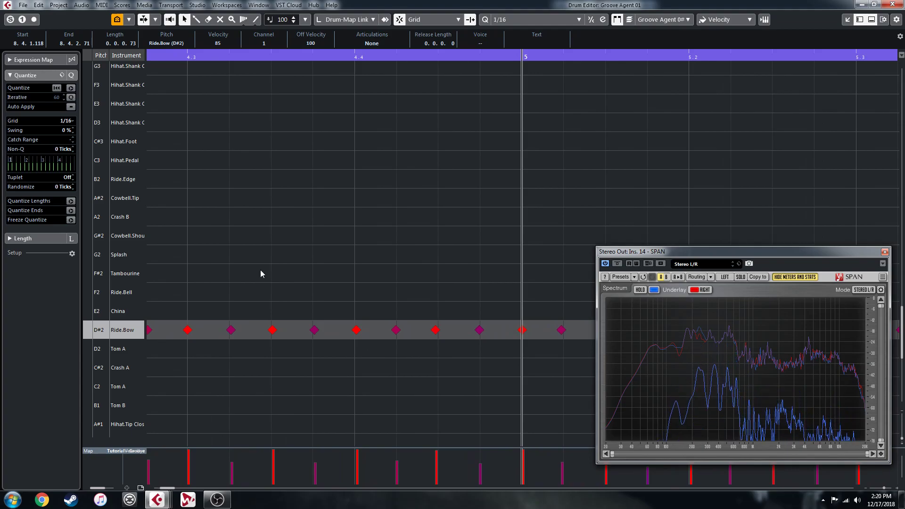
pyautogui.press('.')
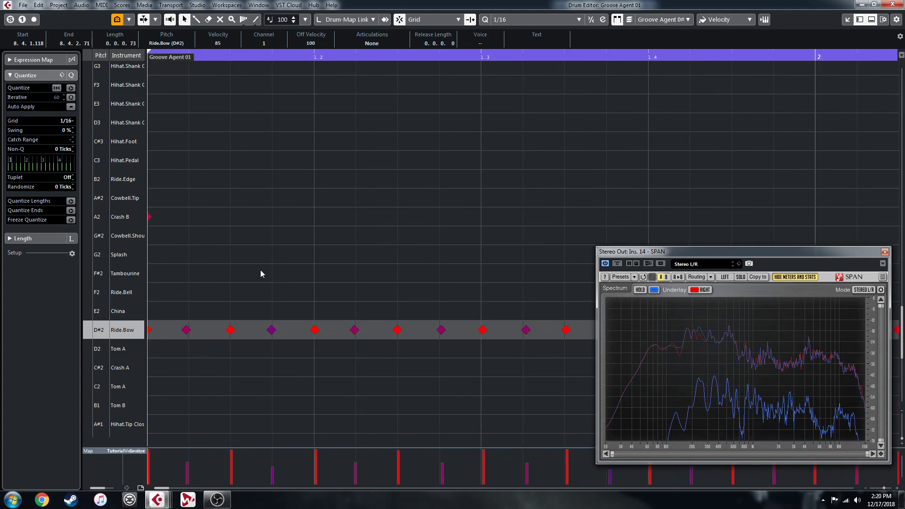
pyautogui.click(150, 330)
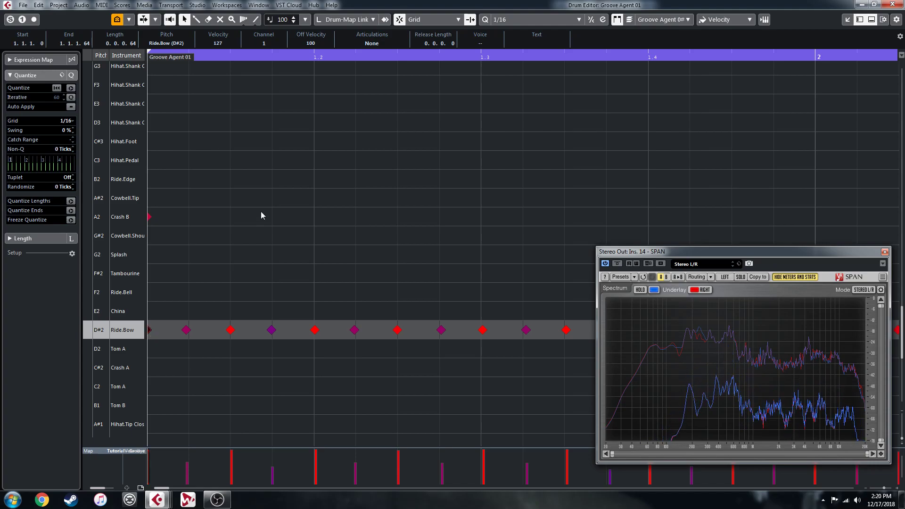
pyautogui.press('Delete')
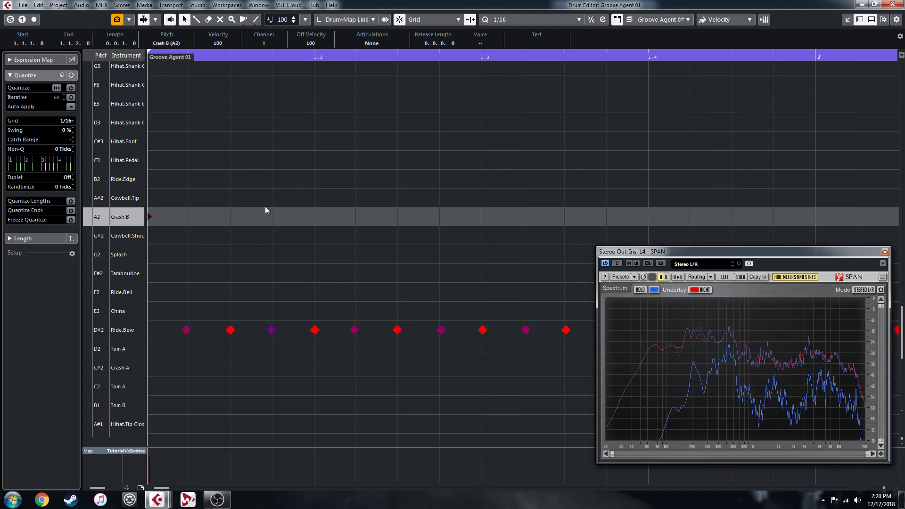
# - Play back the edited Groove Agent 01 pattern from bar 1 in the drum editor, checking the Ride.Bow row, and stop playback
pyautogui.press('space')
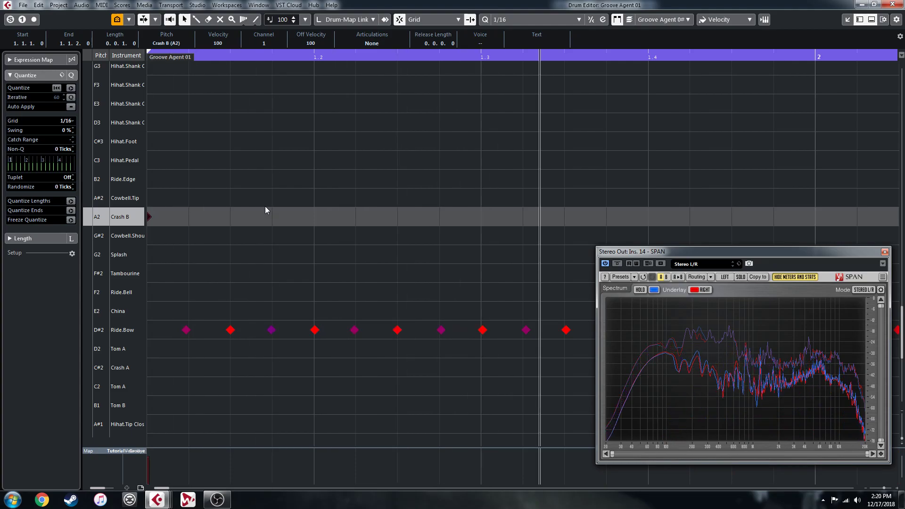
pyautogui.press('g')
pyautogui.press('g')
pyautogui.press('g')
pyautogui.press('g')
pyautogui.press('g')
pyautogui.press('g')
pyautogui.press('g')
pyautogui.press('g')
pyautogui.press('g')
pyautogui.press('g')
pyautogui.press('g')
pyautogui.press('g')
pyautogui.press('g')
pyautogui.press('g')
pyautogui.press('g')
pyautogui.press('g')
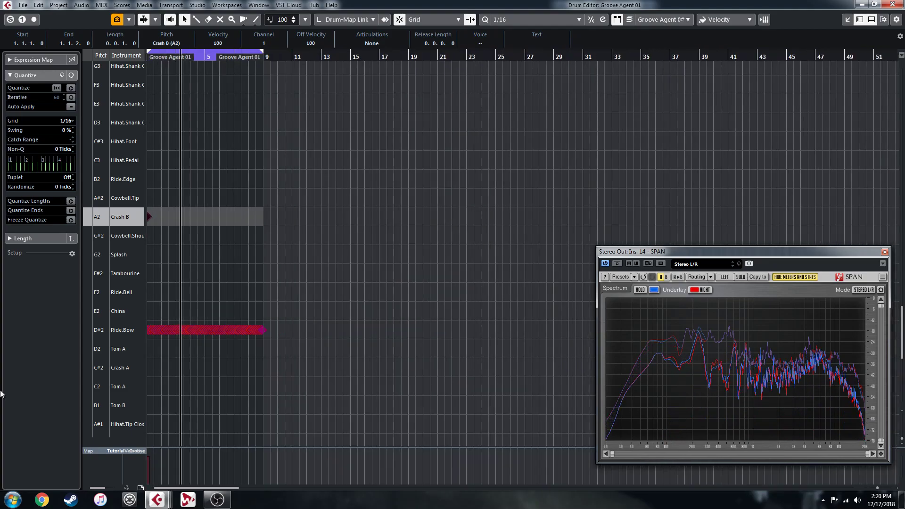
pyautogui.press('h')
pyautogui.click(87, 330)
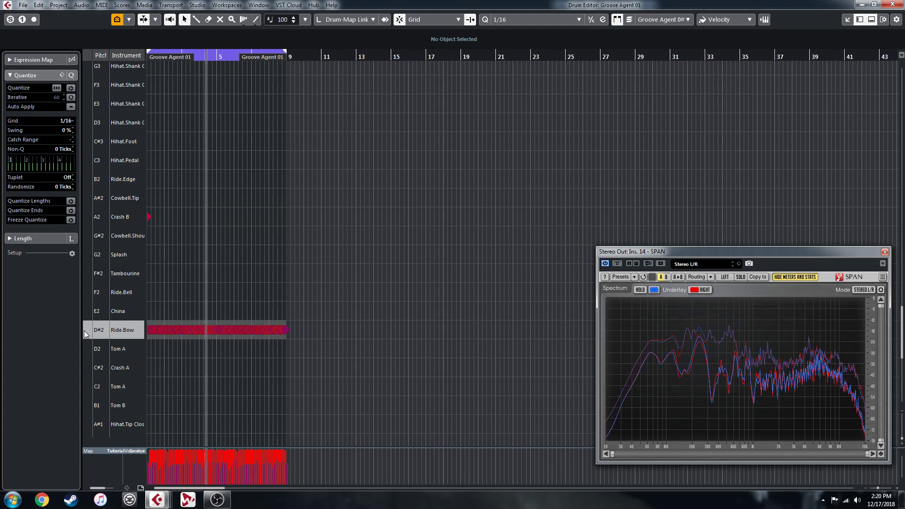
pyautogui.press('space')
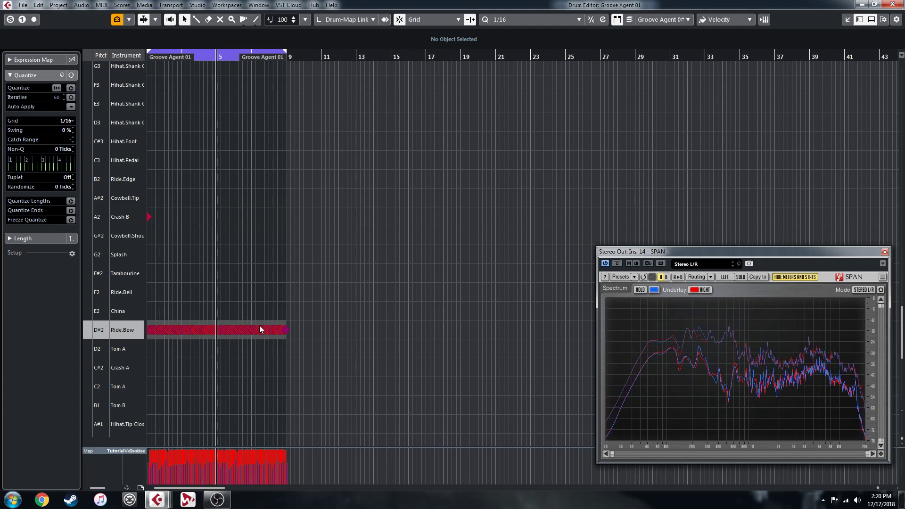
# - Close the drum editor and delete the four-bar Kit 2 part from the Kit 2 track
pyautogui.click(893, 5)
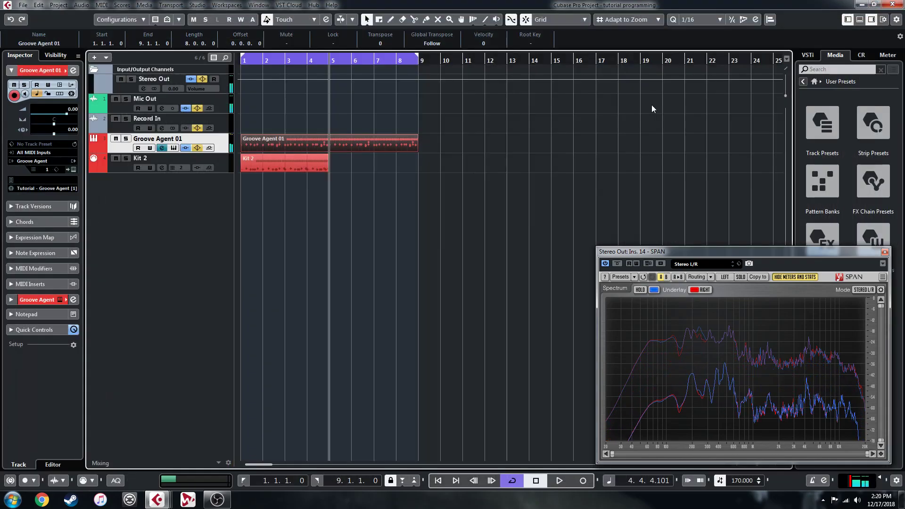
pyautogui.click(272, 162)
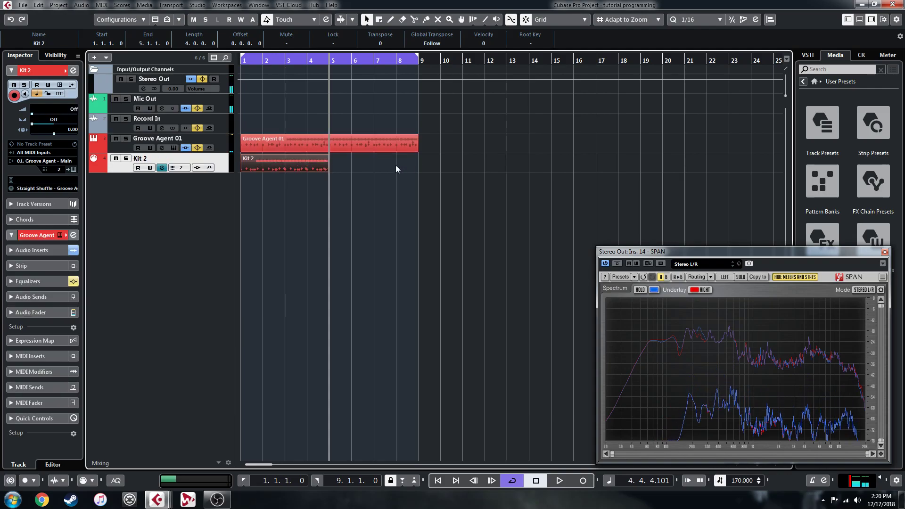
pyautogui.press('Delete')
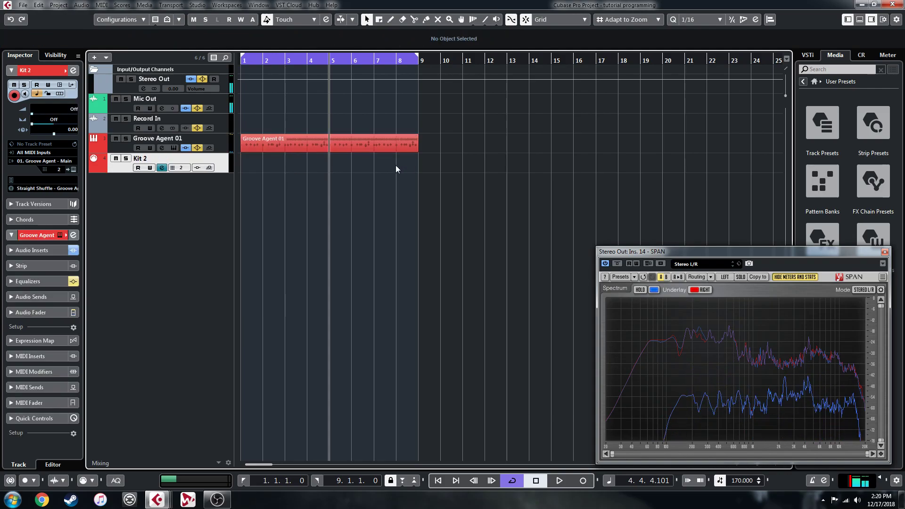
# - During playback from bar 1, scale down the velocities of all Ride.Bow notes in the Groove Agent 01 part, bringing the first selected note to 62
pyautogui.press('KP_Decimal')
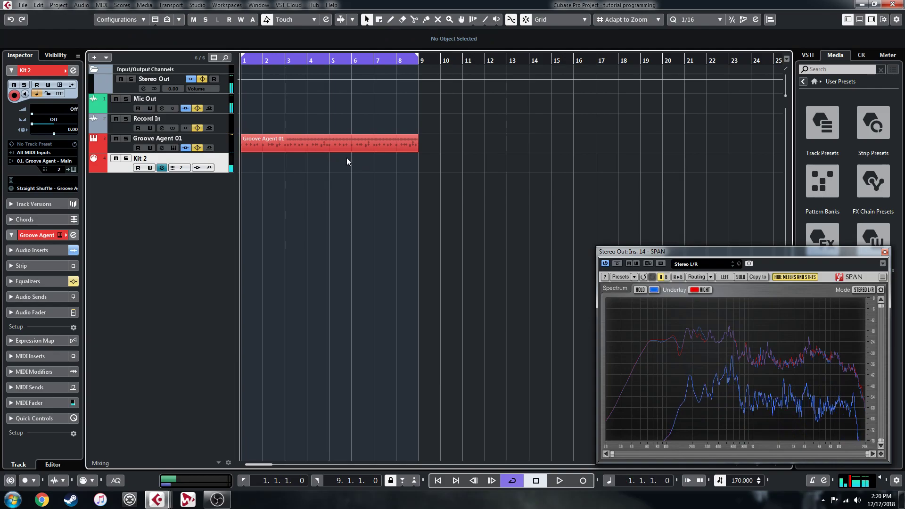
pyautogui.press('space')
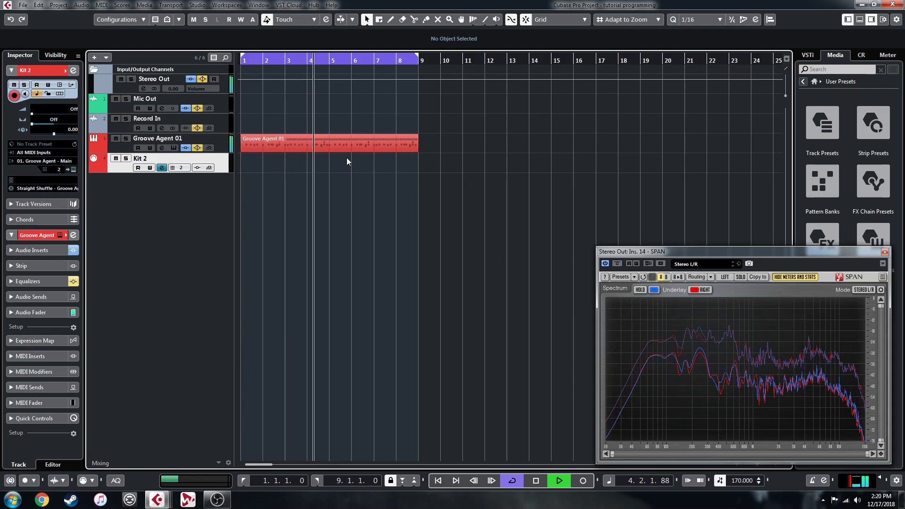
pyautogui.click(326, 142)
pyautogui.doubleClick(326, 142)
pyautogui.moveTo(371, 333); pyautogui.dragTo(129, 336)
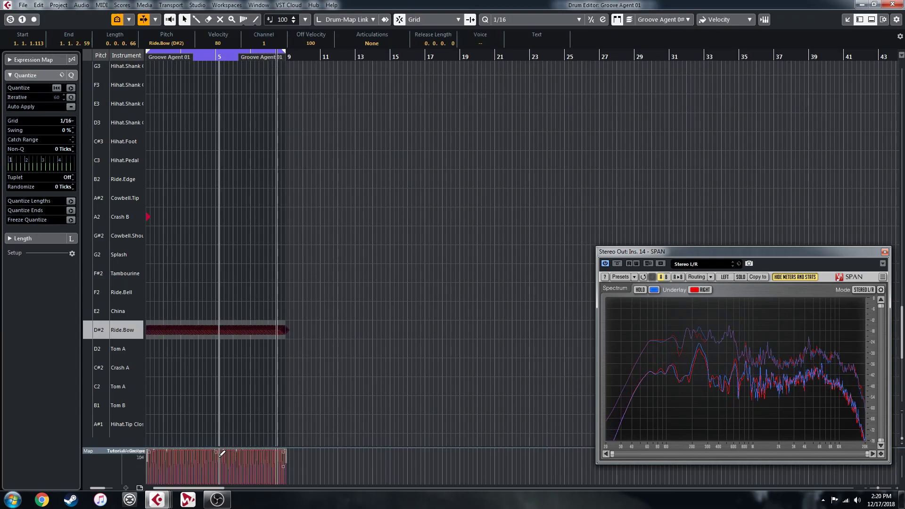
pyautogui.press('h')
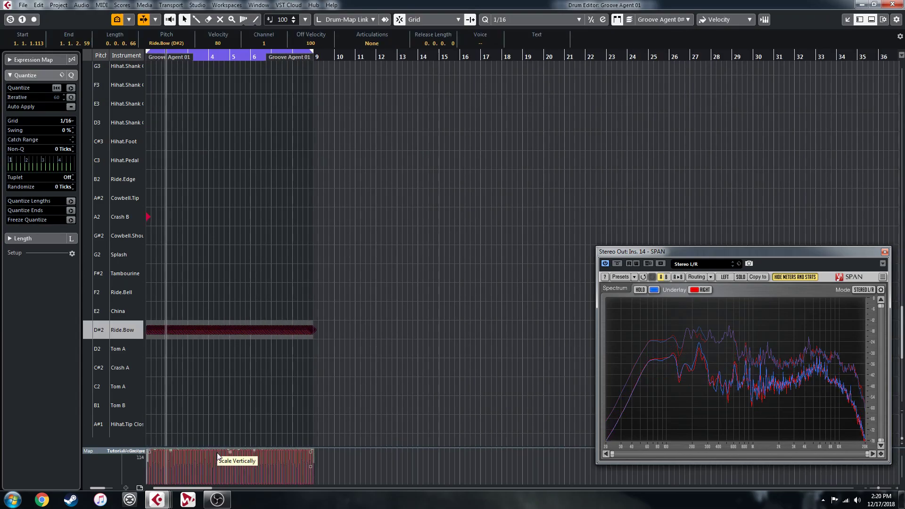
pyautogui.press('h')
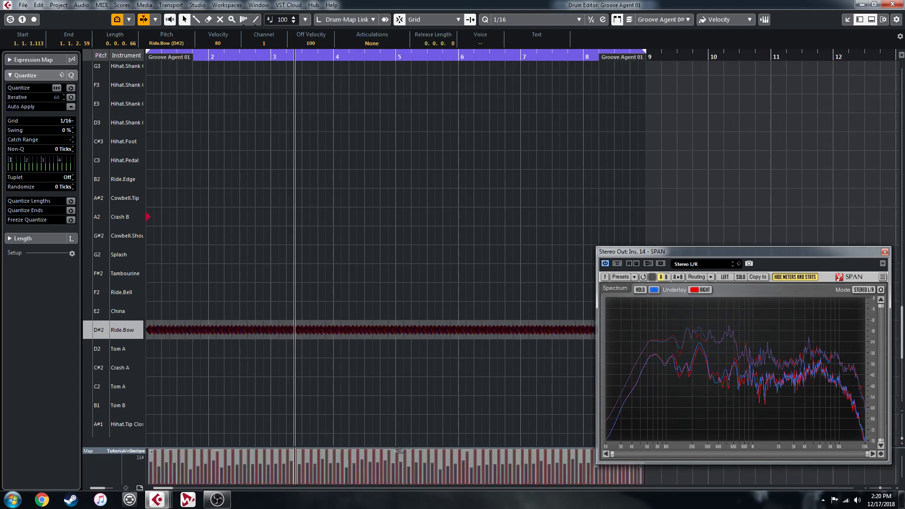
pyautogui.moveTo(400, 453); pyautogui.dragTo(398, 454)
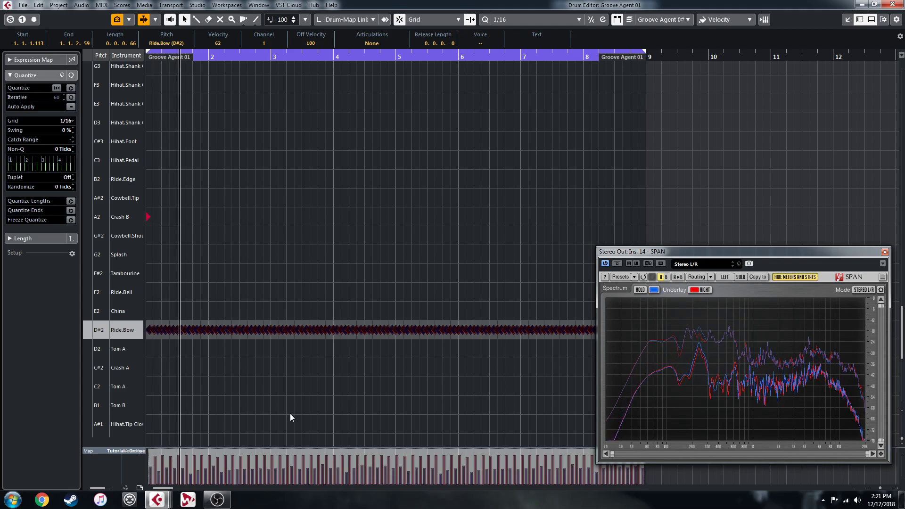
pyautogui.press('space')
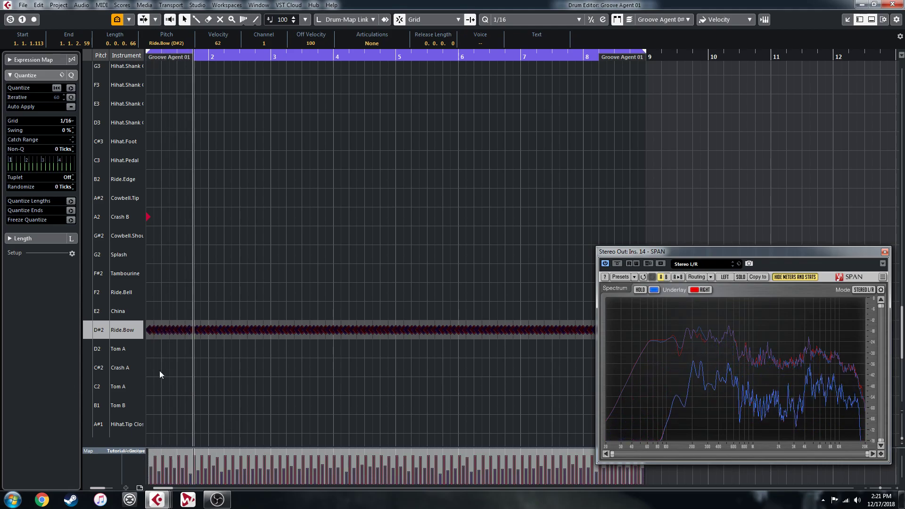
# - Replace the Groove Agent 01 part with the Tutorial kit's pattern from pad A-1, starting at bar 1, and shorten it to seven bars
pyautogui.click(894, 4)
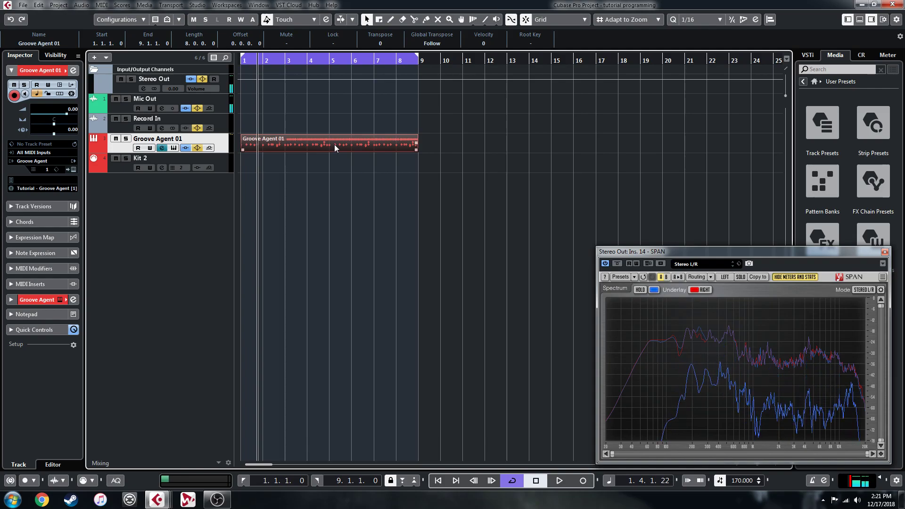
pyautogui.press('Delete')
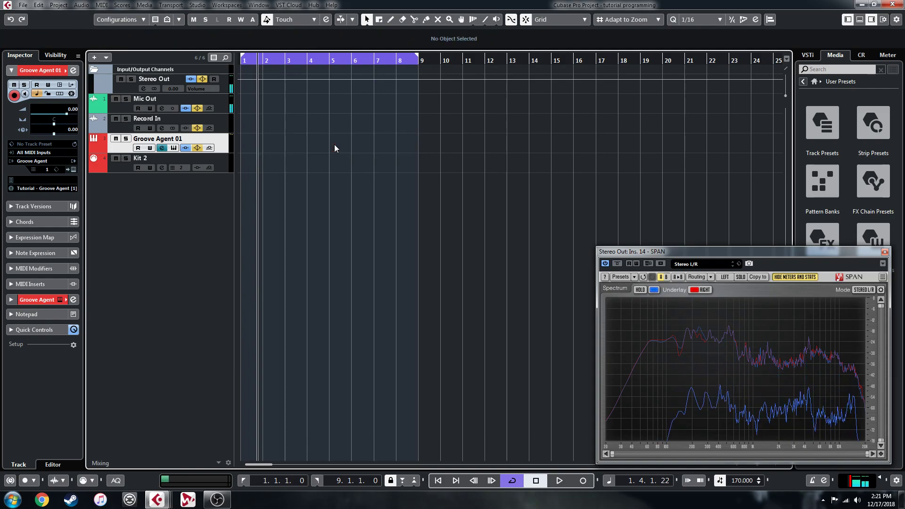
pyautogui.click(175, 148)
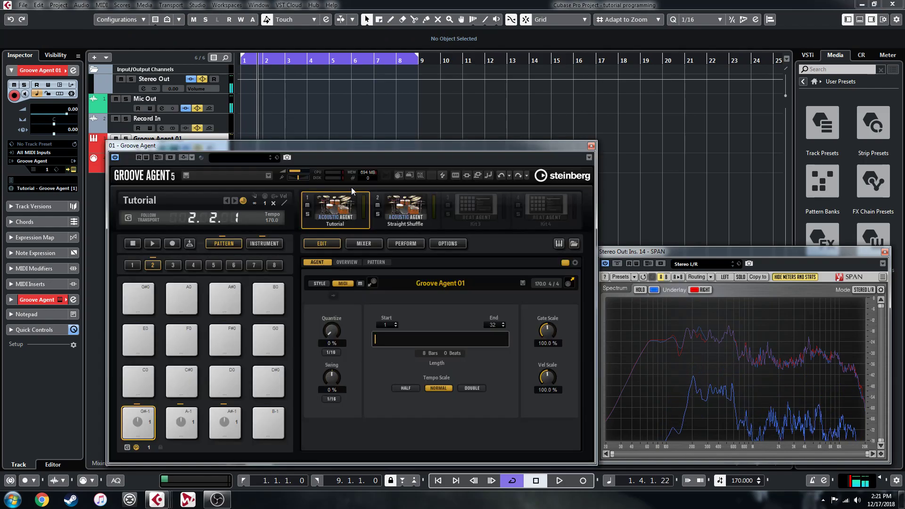
pyautogui.click(187, 417)
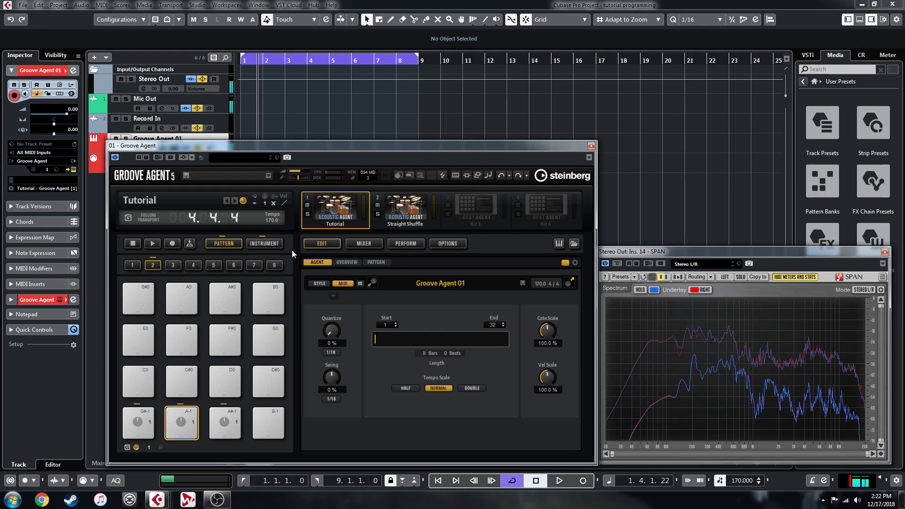
pyautogui.moveTo(306, 145); pyautogui.dragTo(305, 156)
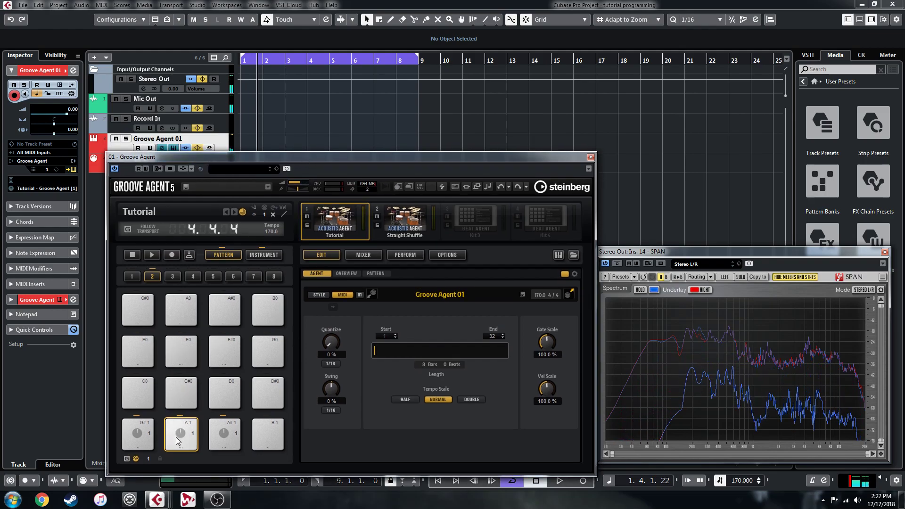
pyautogui.moveTo(217, 164); pyautogui.dragTo(245, 144)
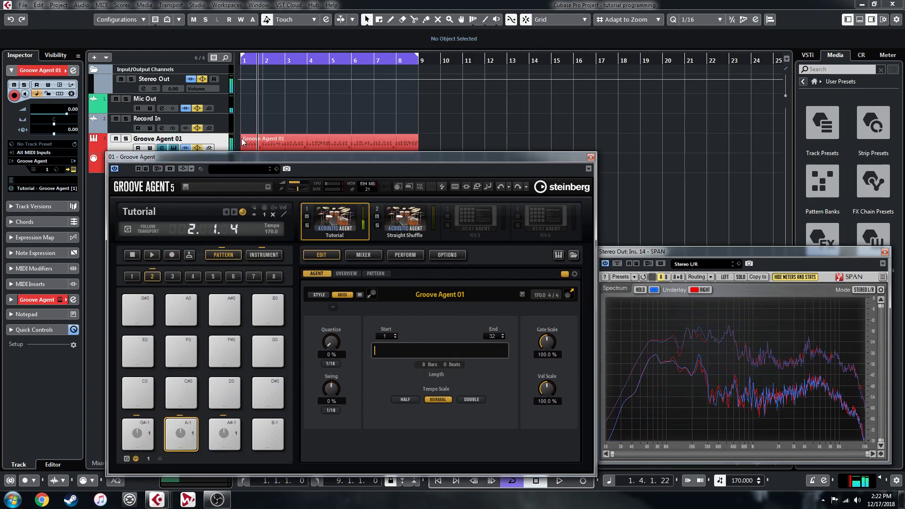
pyautogui.moveTo(532, 159); pyautogui.dragTo(528, 182)
pyautogui.moveTo(418, 150); pyautogui.dragTo(401, 149)
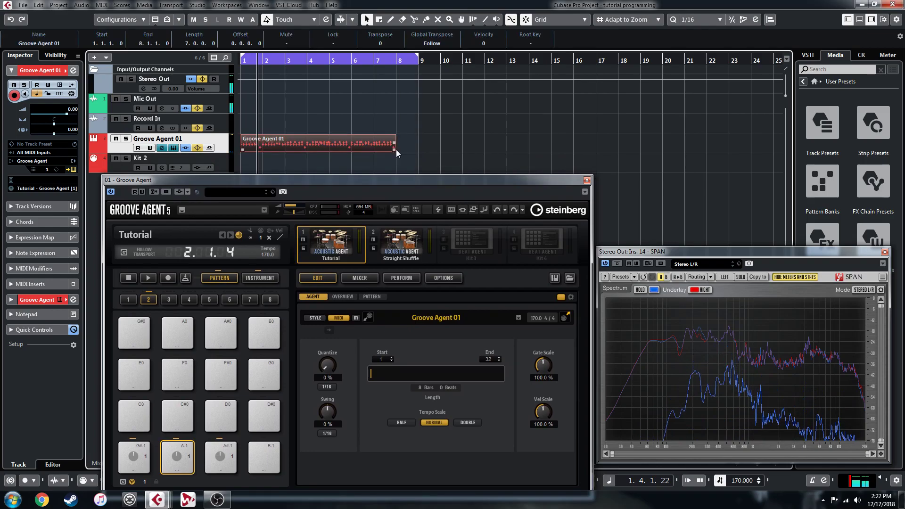
# - Audition Fill 4, Fill 3, Fill 2, Fill 6 and Fill 5 of the Straight Shuffle kit in Groove Agent
pyautogui.click(403, 247)
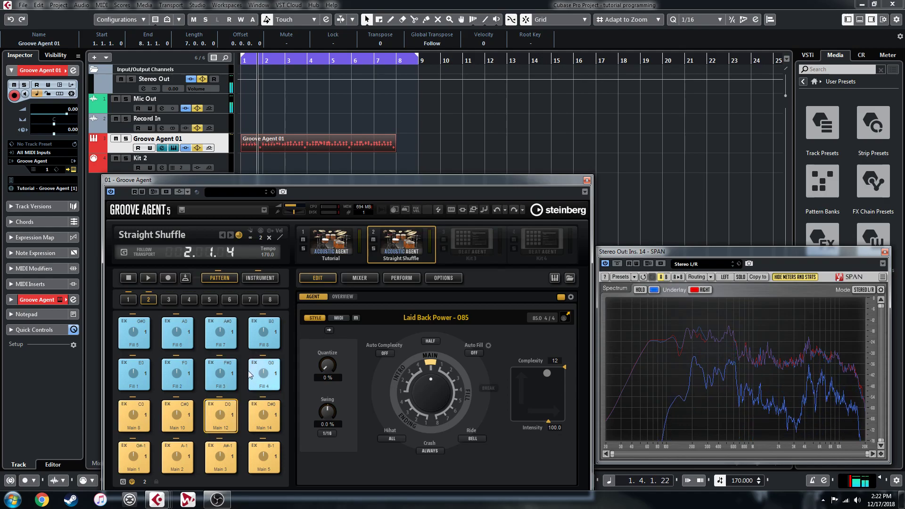
pyautogui.click(271, 374)
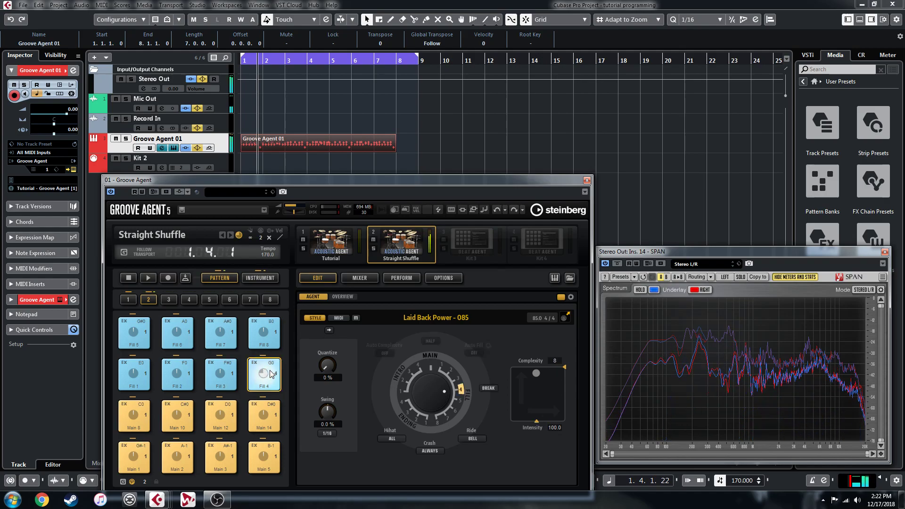
pyautogui.click(225, 374)
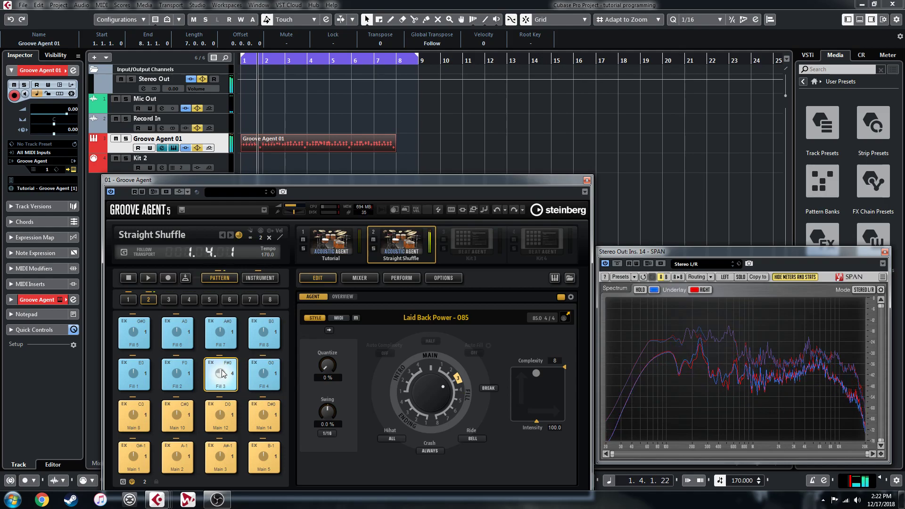
pyautogui.click(172, 371)
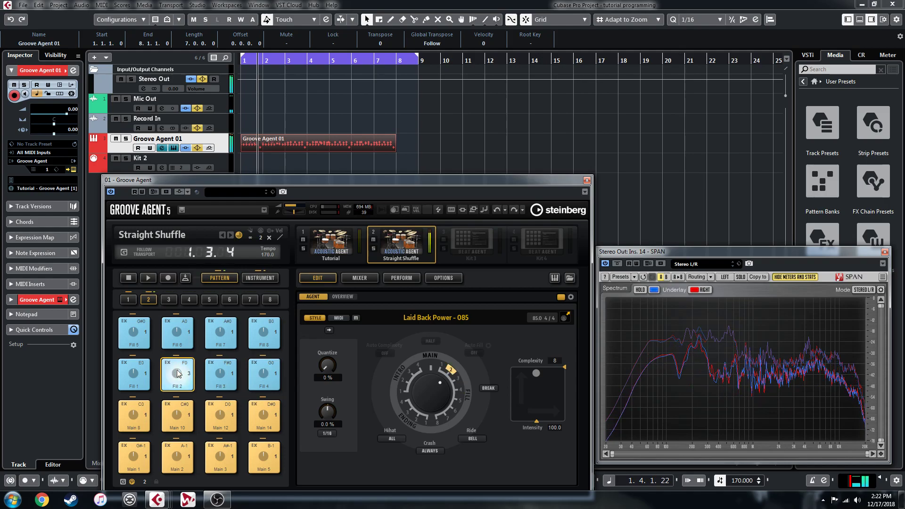
pyautogui.click(175, 332)
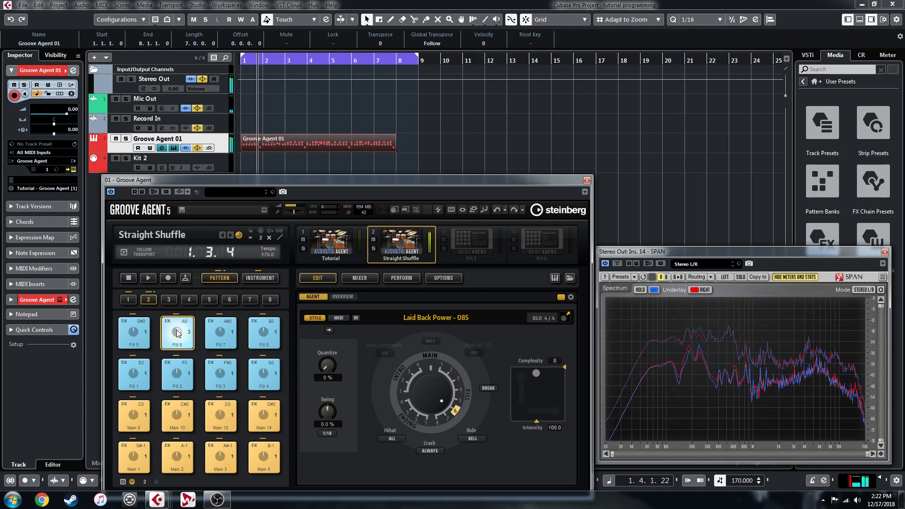
pyautogui.click(145, 334)
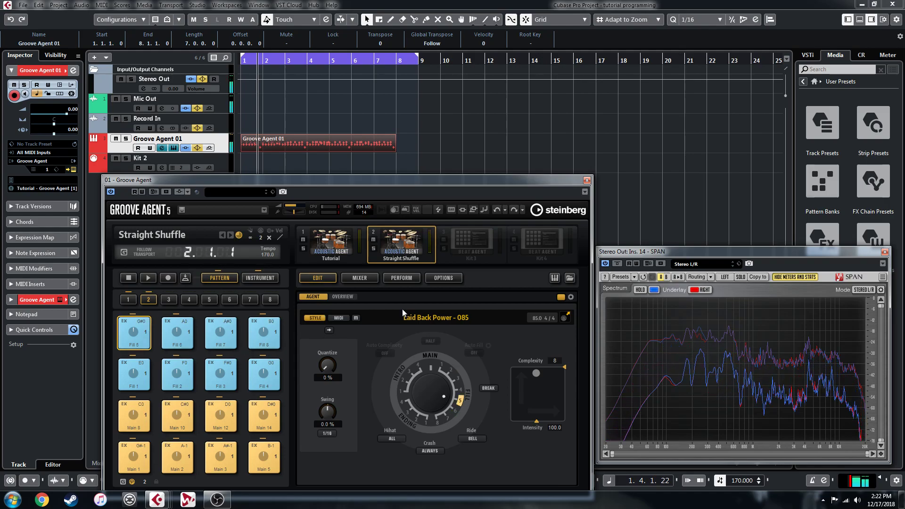
# - Load the Blues Essentials pattern group Straight Eight - Styles - 103 into the Straight Shuffle kit
pyautogui.rightClick(401, 246)
pyautogui.click(427, 263)
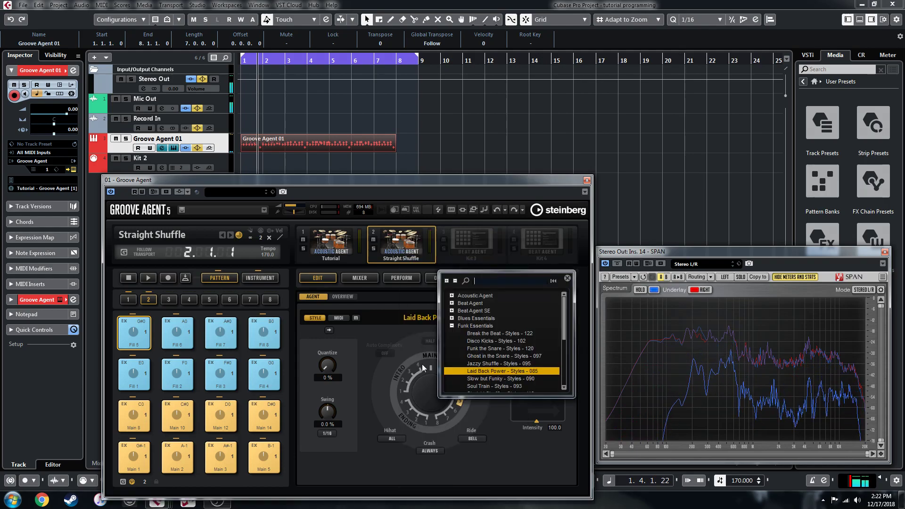
pyautogui.click(452, 325)
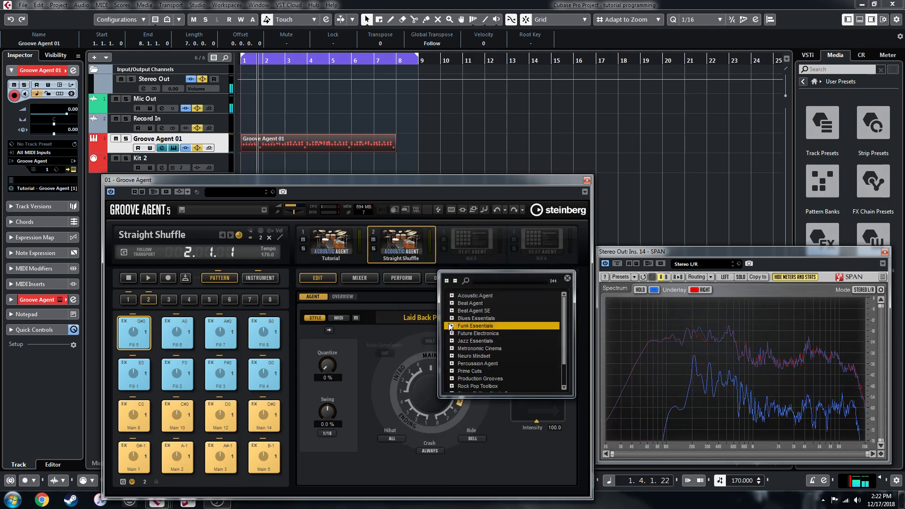
pyautogui.click(451, 319)
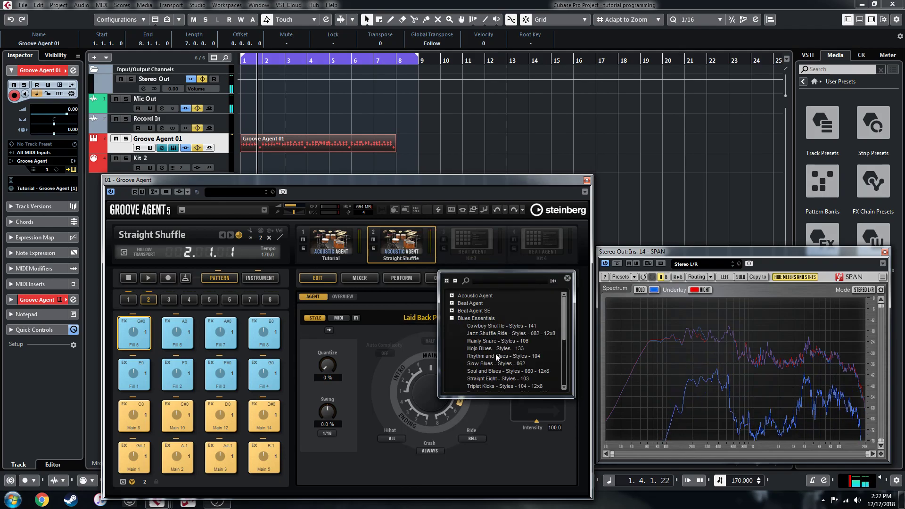
pyautogui.scroll(-3, 496, 354)
pyautogui.click(494, 338)
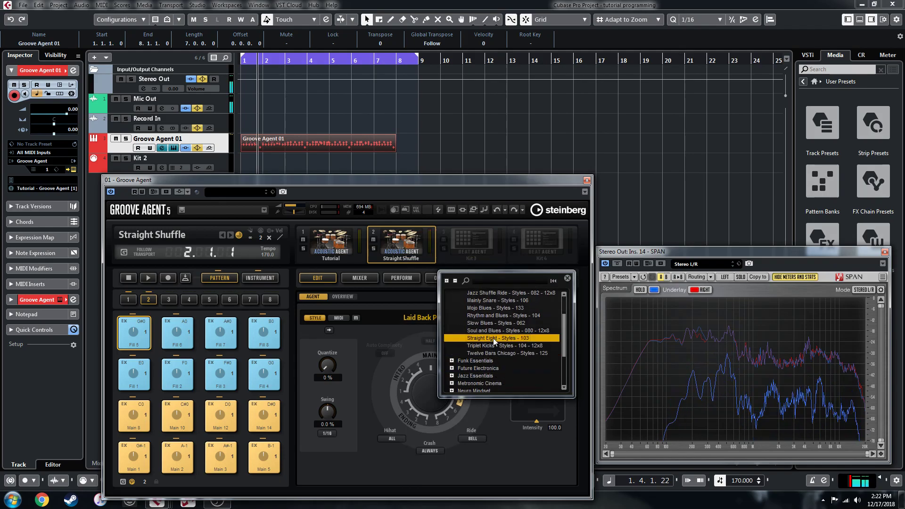
pyautogui.doubleClick(493, 338)
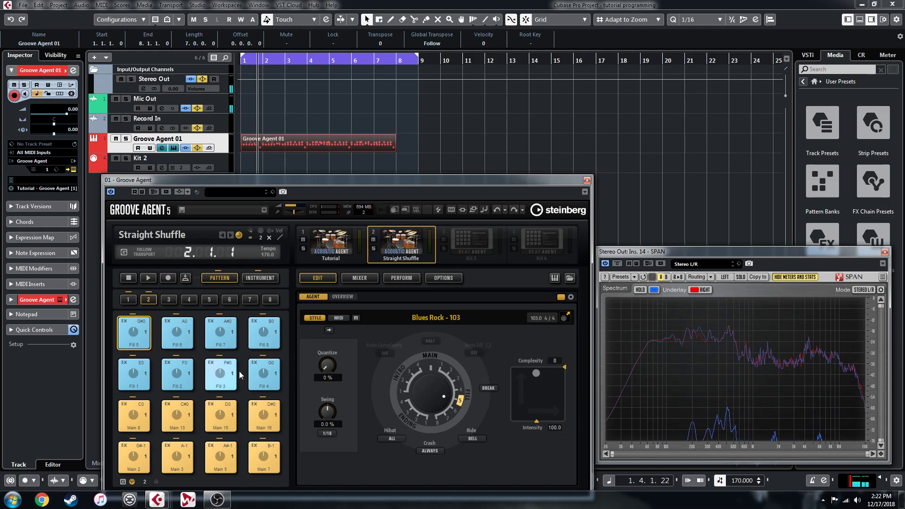
# - Audition Fill 2 of the Straight Shuffle kit and copy it to the Tutorial kit's empty pad E0
pyautogui.click(177, 382)
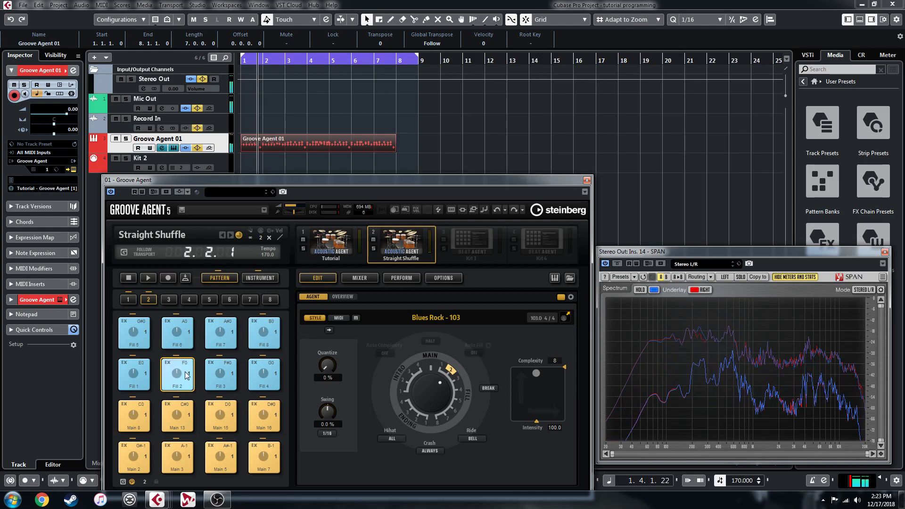
pyautogui.rightClick(185, 373)
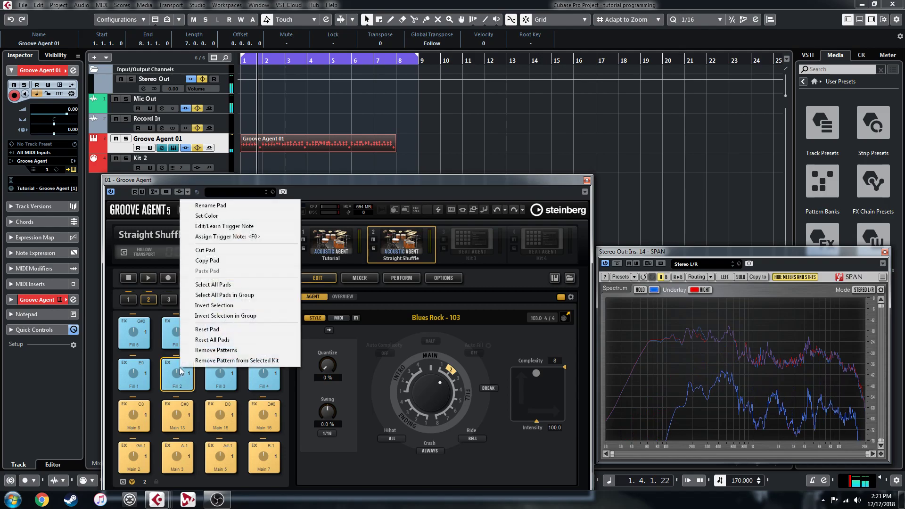
pyautogui.click(214, 261)
pyautogui.click(333, 250)
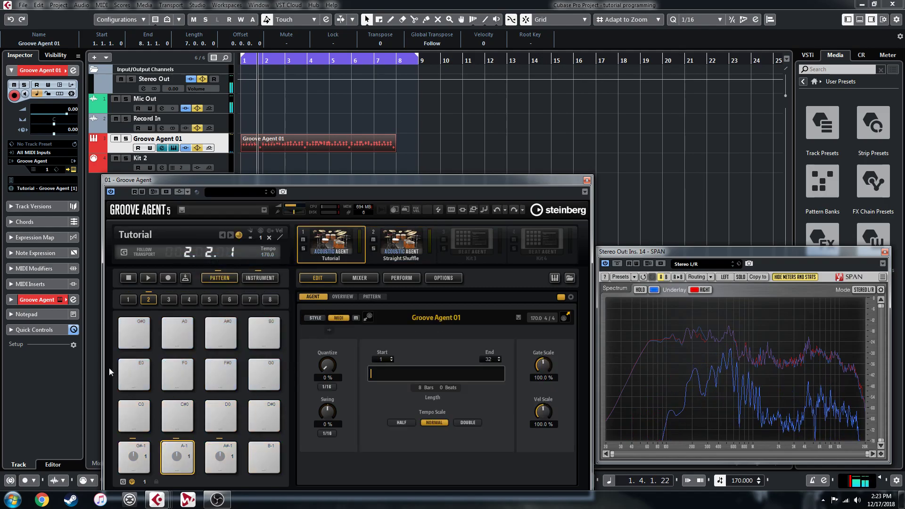
pyautogui.click(135, 374)
pyautogui.rightClick(136, 377)
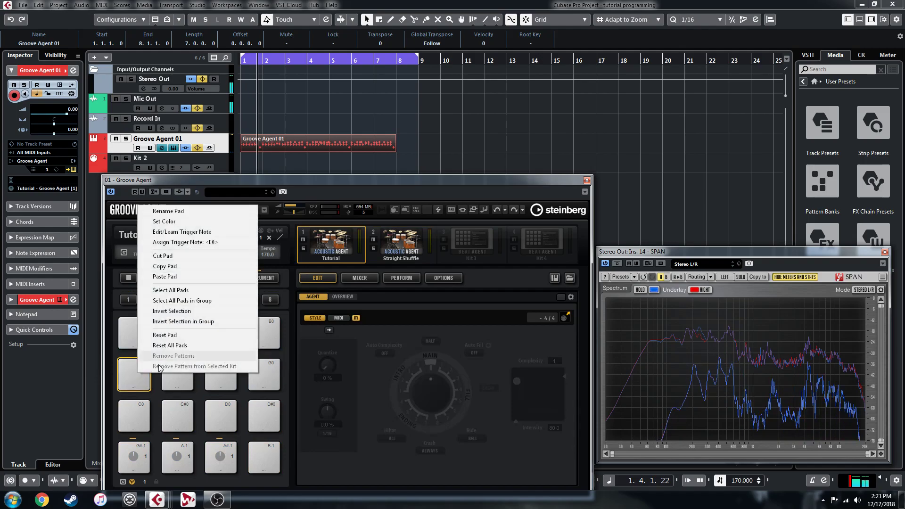
pyautogui.click(179, 279)
# - Audition Fill 1, Fill 5, Fill 6, Fill 7 and Fill 8 of the Blues Rock - 103 style in the Straight Shuffle kit
pyautogui.click(401, 243)
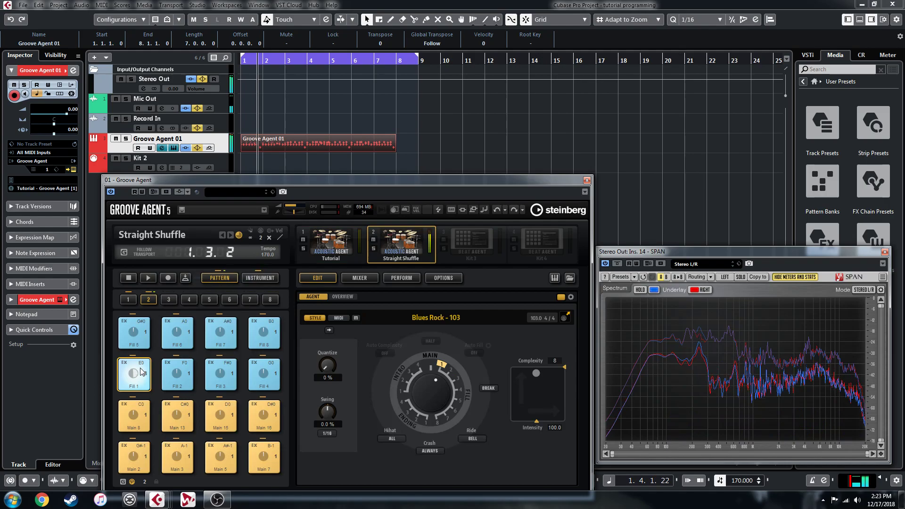
pyautogui.click(137, 326)
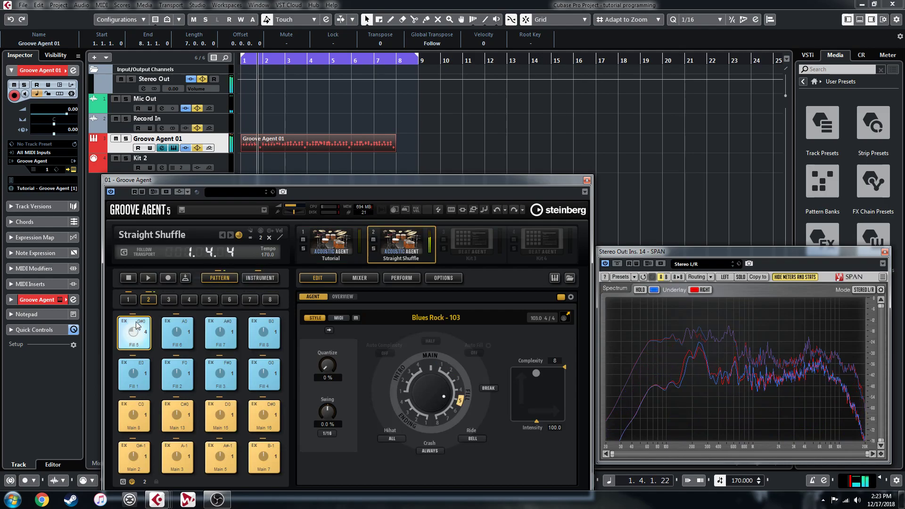
pyautogui.click(186, 327)
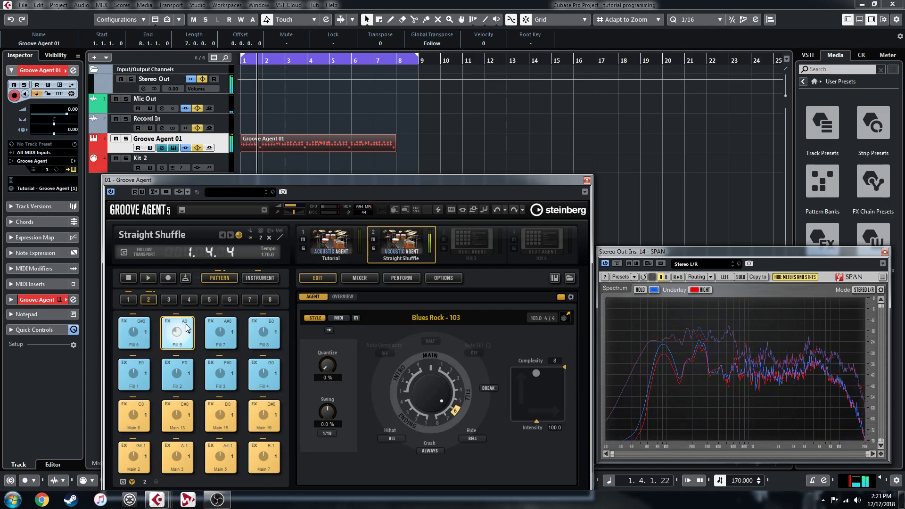
pyautogui.click(228, 330)
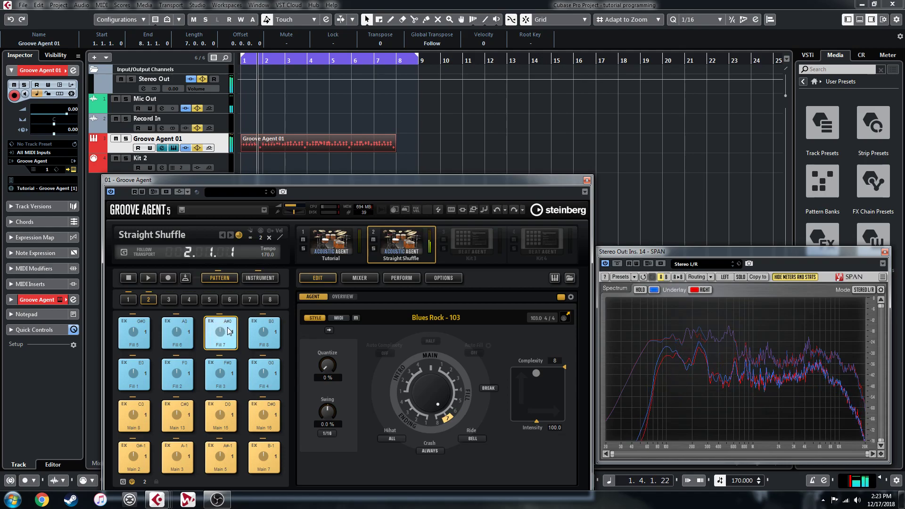
pyautogui.click(271, 324)
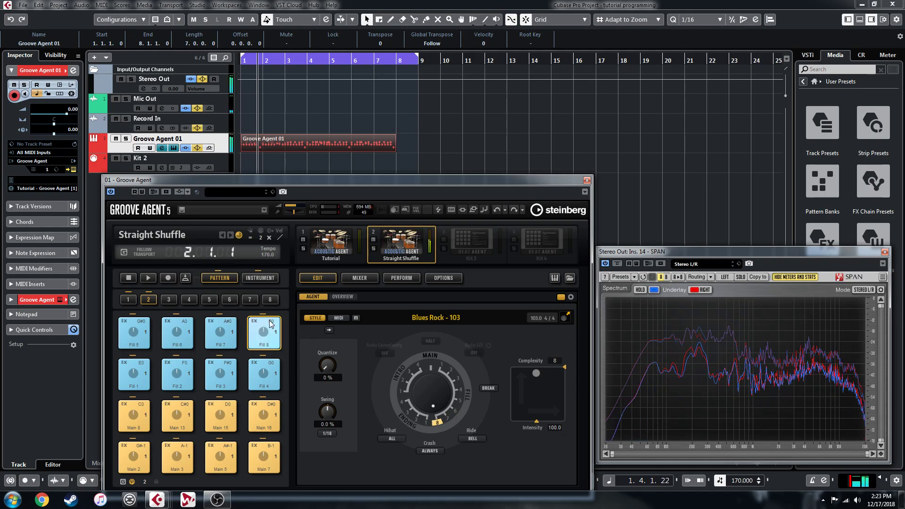
# - Load the Funk Essentials pattern group Break the Beat - Styles - 122 into the Straight Shuffle kit
pyautogui.rightClick(412, 240)
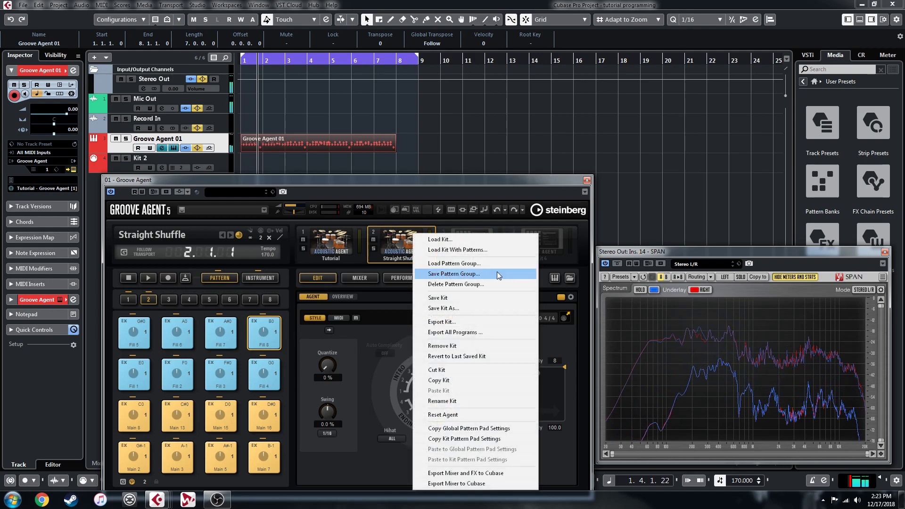
pyautogui.click(465, 264)
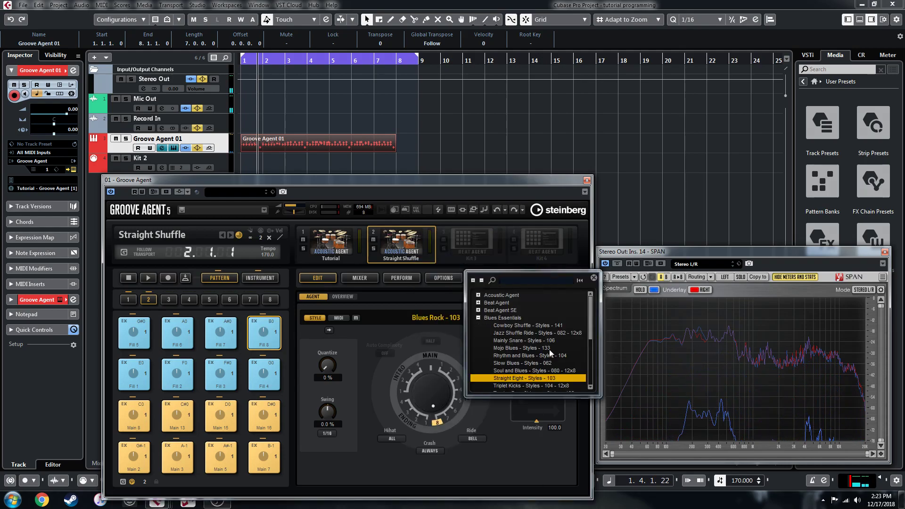
pyautogui.scroll(-3, 550, 349)
pyautogui.scroll(-1, 534, 337)
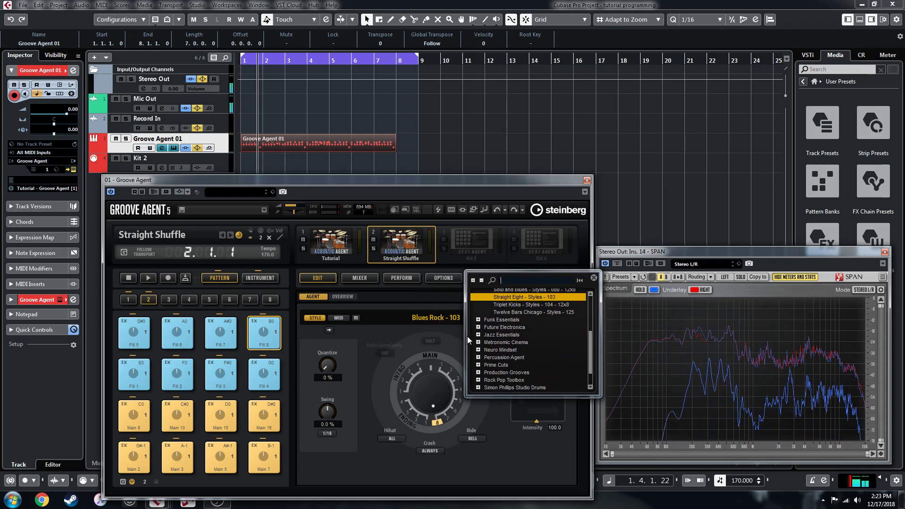
pyautogui.click(478, 320)
pyautogui.scroll(-1, 522, 351)
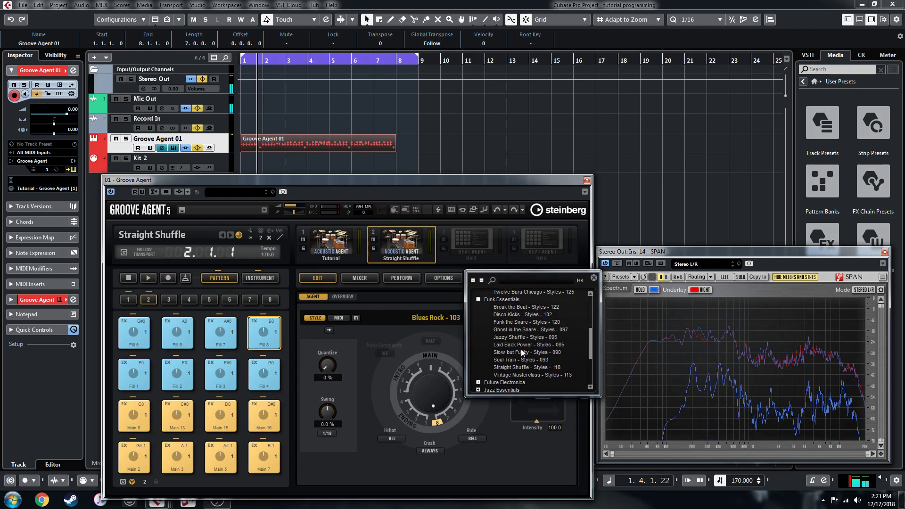
pyautogui.doubleClick(514, 306)
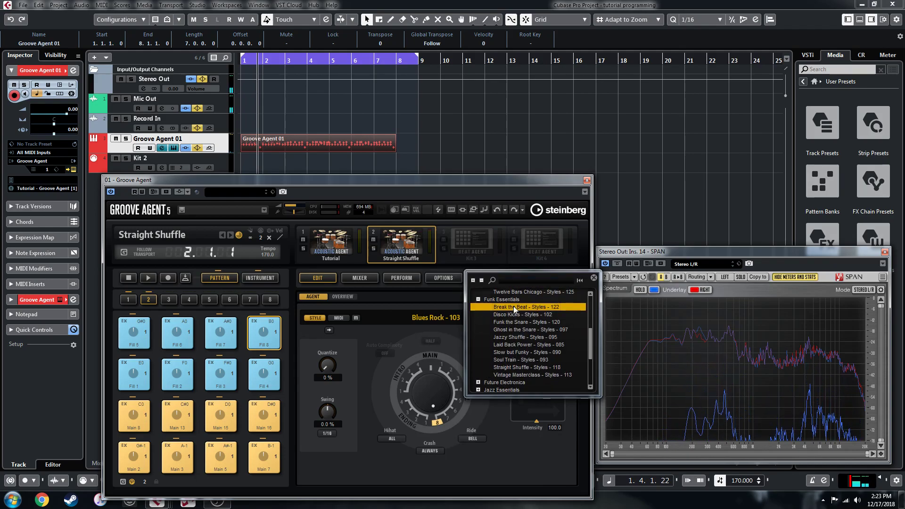
# - Audition Fill 3, Fill 2, Fill 6, Fill 7 and Fill 8 of the Break the Beat - 122 style
pyautogui.click(222, 367)
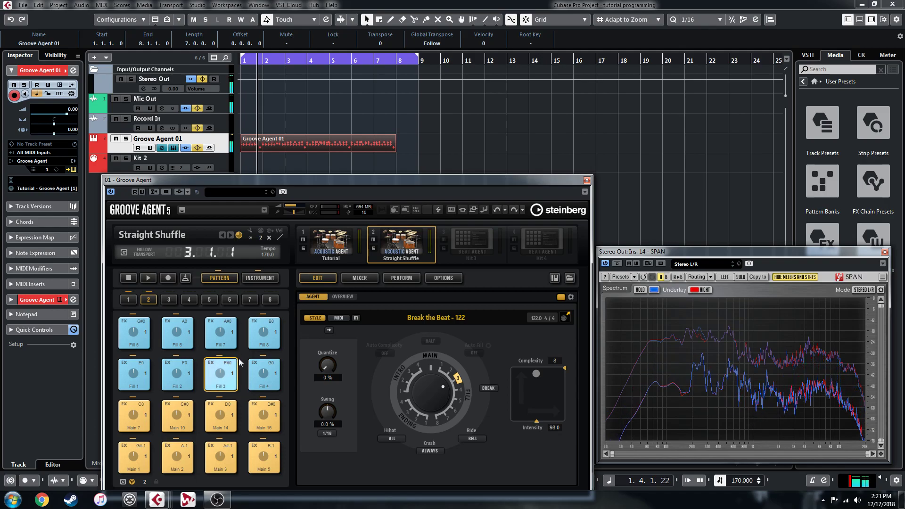
pyautogui.click(179, 370)
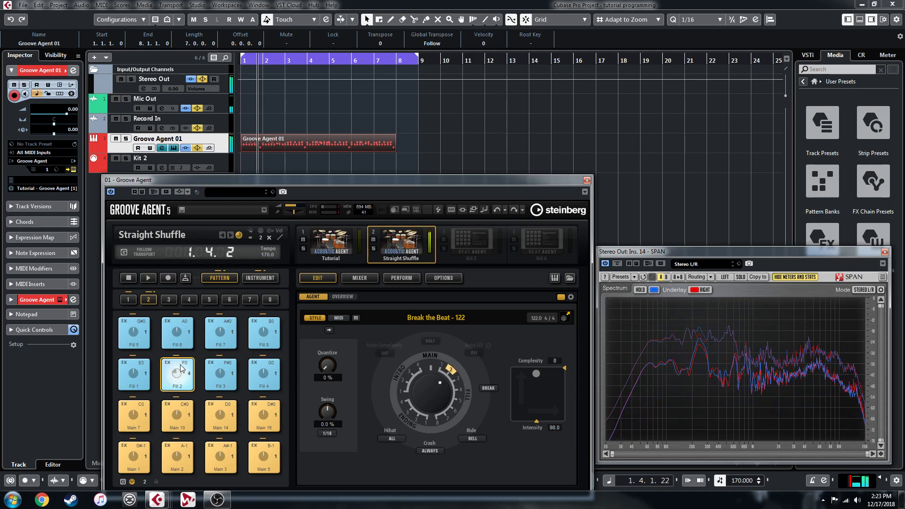
pyautogui.click(177, 325)
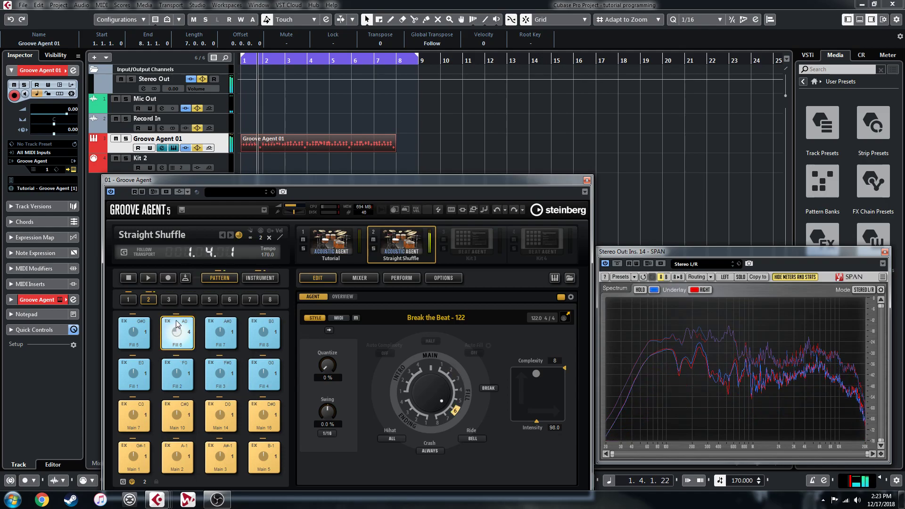
pyautogui.click(235, 323)
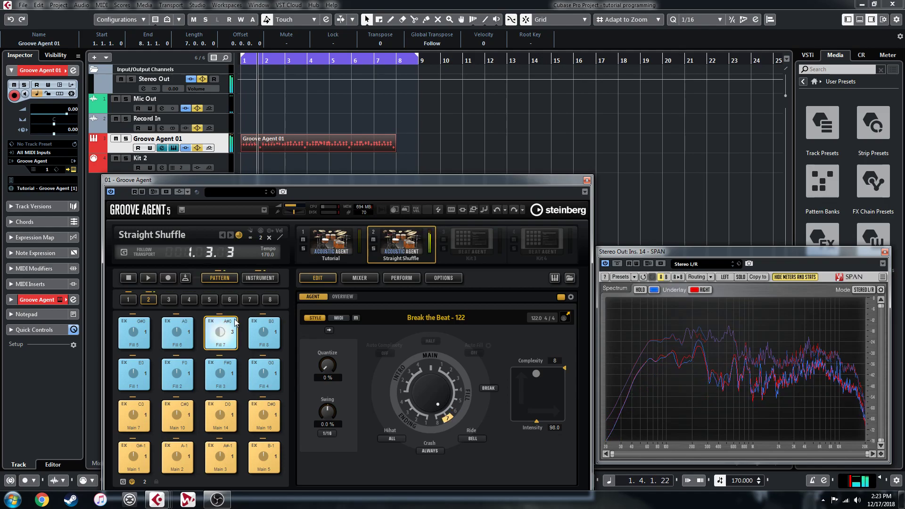
pyautogui.click(271, 325)
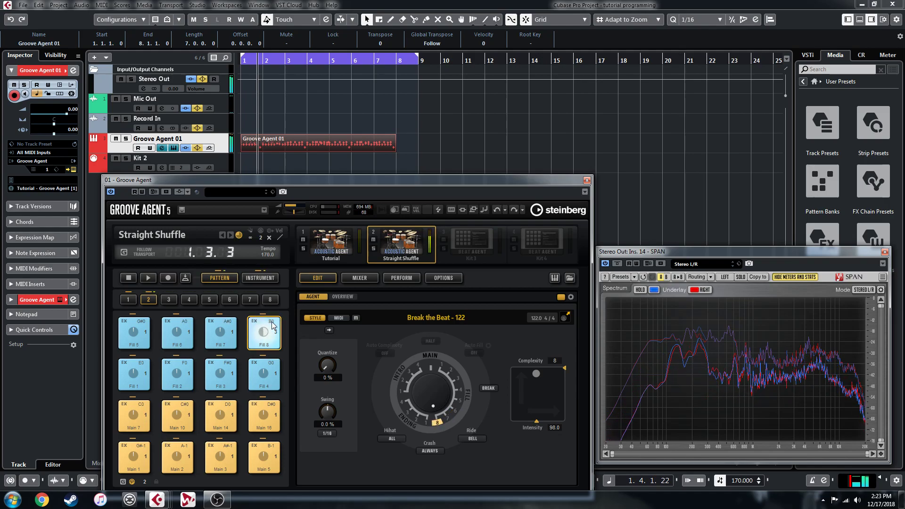
# - Audition Fill 5 of the Straight Shuffle kit and copy it to the Tutorial kit's empty pad F0
pyautogui.click(142, 325)
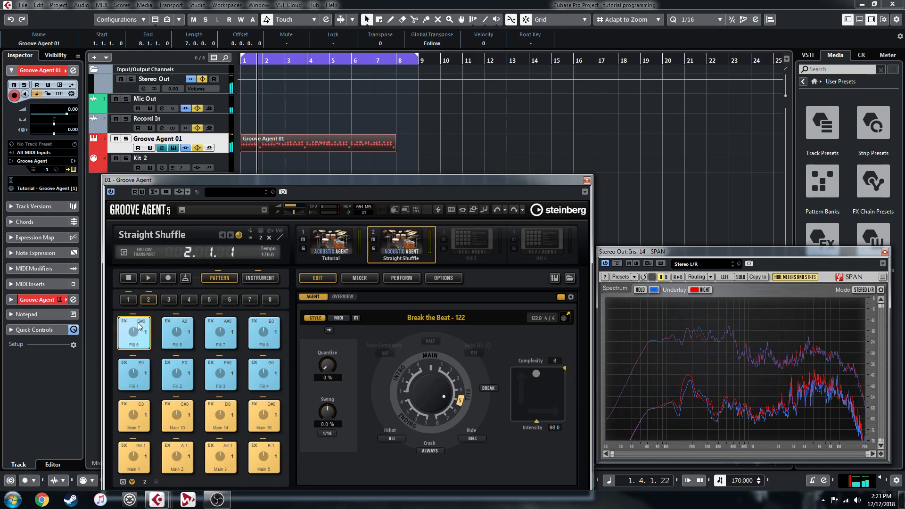
pyautogui.rightClick(138, 325)
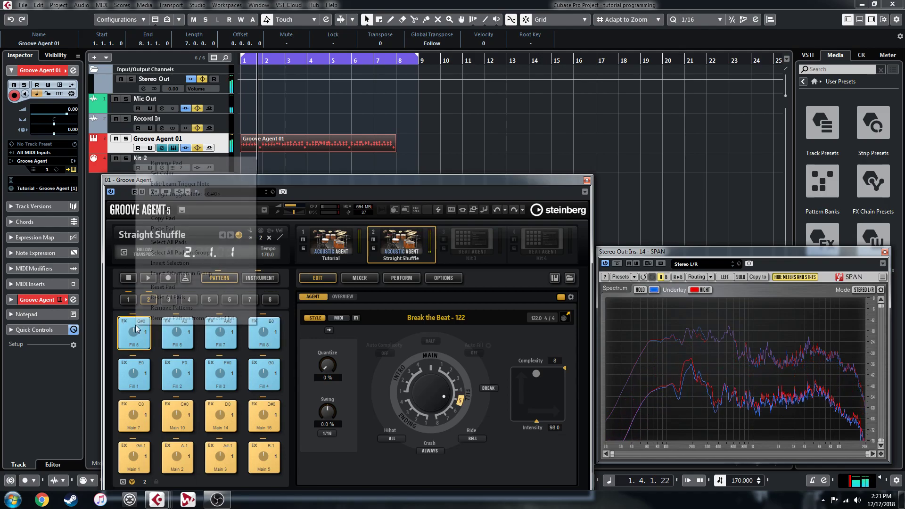
pyautogui.click(172, 220)
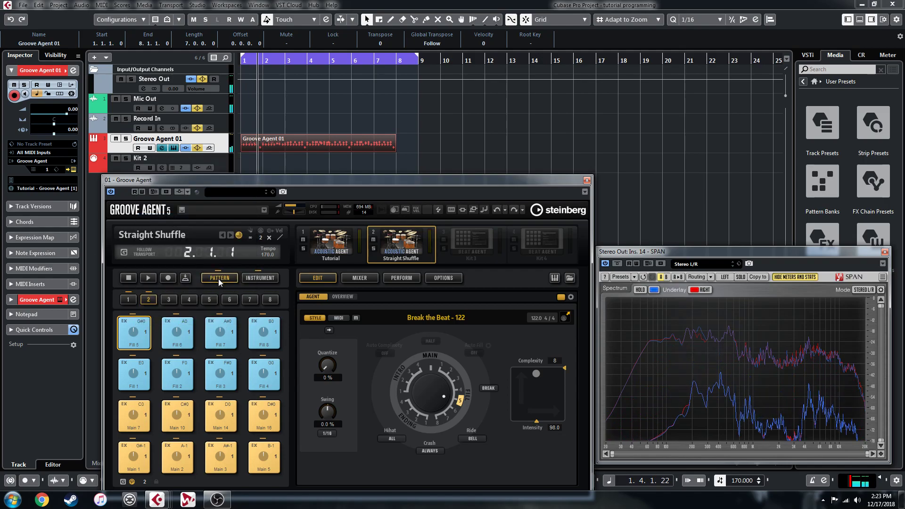
pyautogui.click(339, 254)
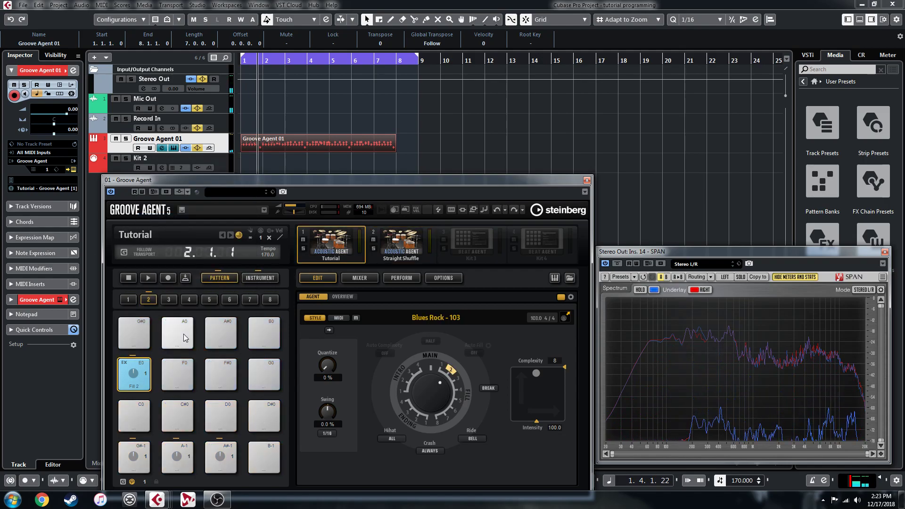
pyautogui.rightClick(178, 373)
pyautogui.click(208, 273)
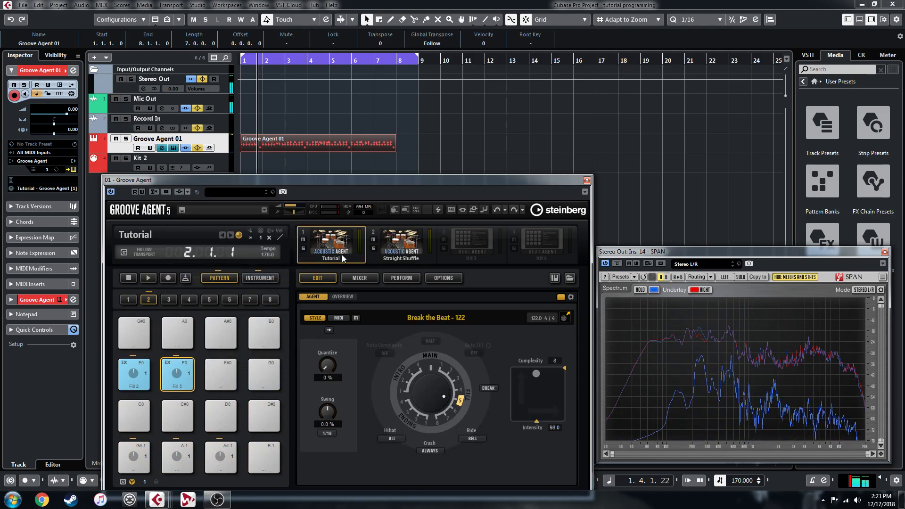
# - Audition Fill 3 of the Straight Shuffle kit and copy it to the Tutorial kit's empty pad F#0
pyautogui.click(396, 247)
pyautogui.click(220, 373)
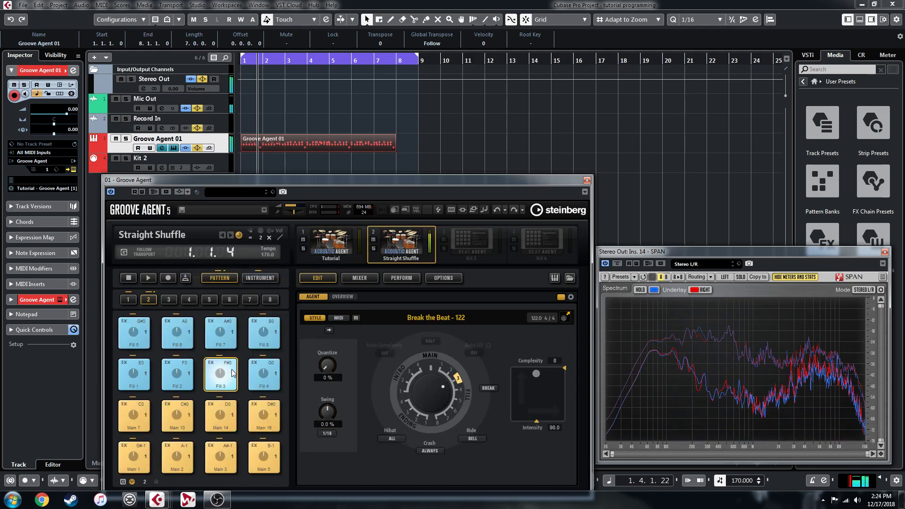
pyautogui.rightClick(219, 372)
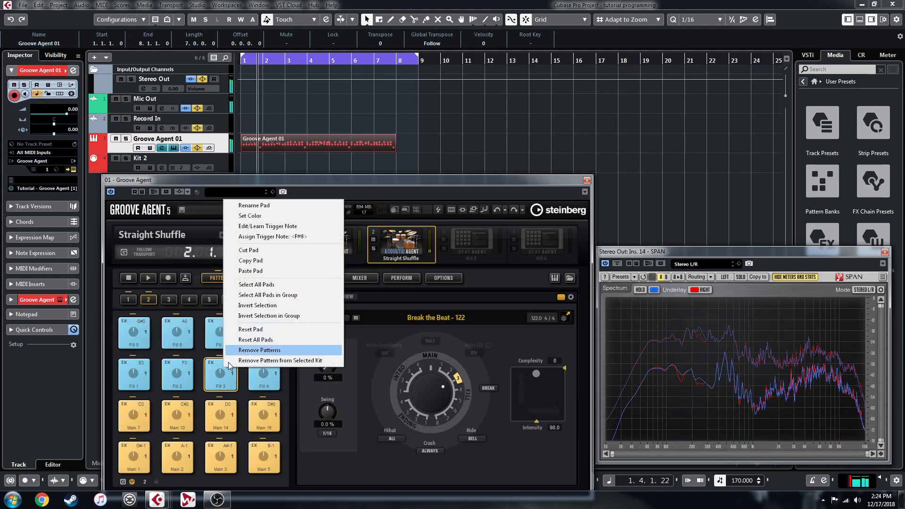
pyautogui.click(242, 260)
pyautogui.click(363, 250)
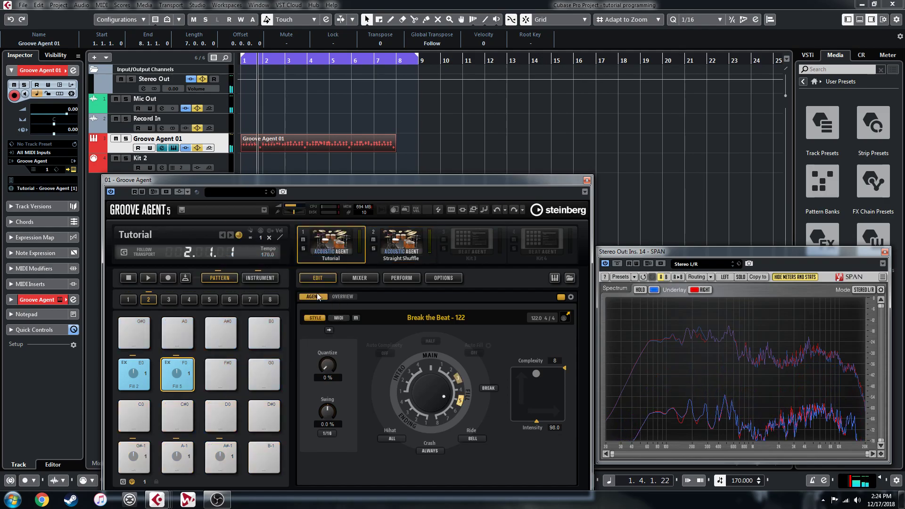
pyautogui.rightClick(220, 370)
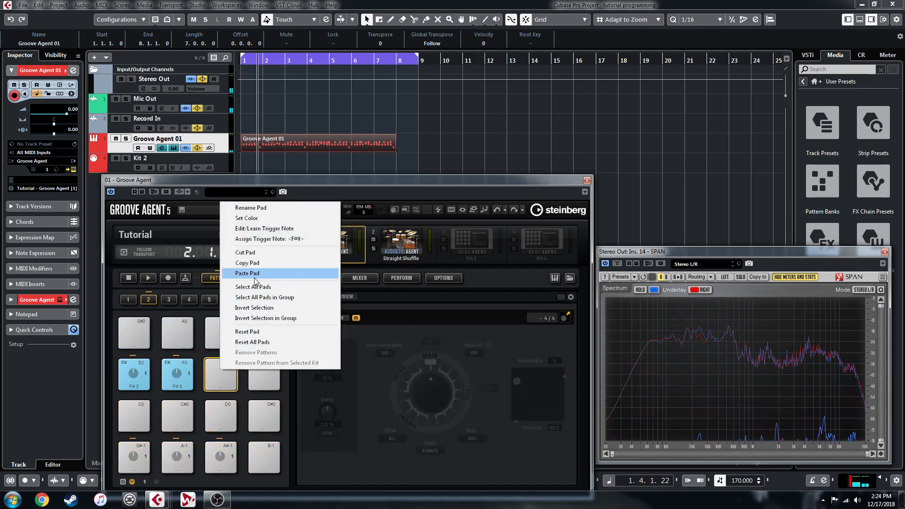
pyautogui.click(249, 273)
# - Audition Fill 1 of the Straight Shuffle kit and copy it to the Tutorial kit's empty pad G0
pyautogui.click(388, 253)
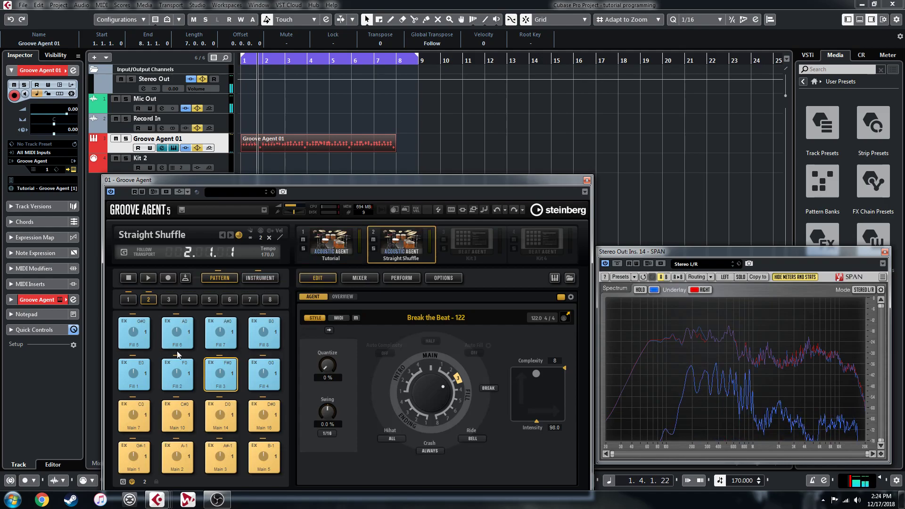
pyautogui.click(142, 374)
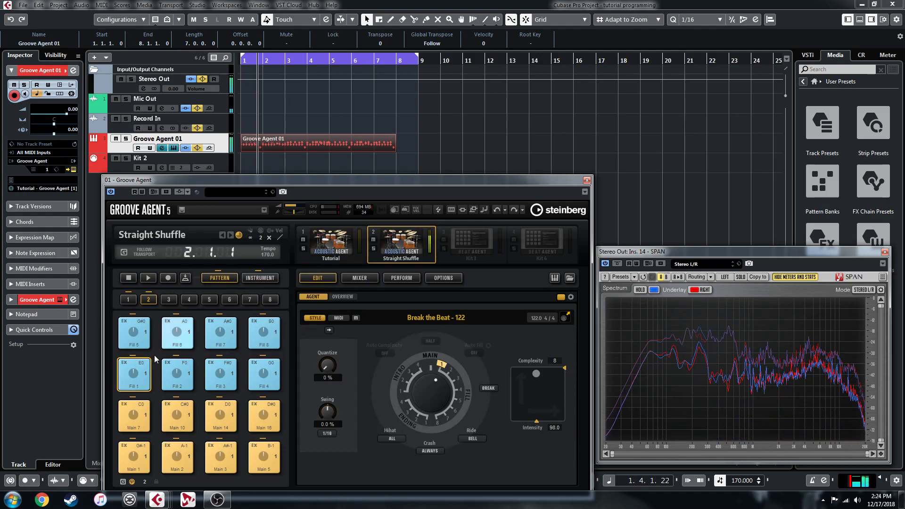
pyautogui.rightClick(136, 367)
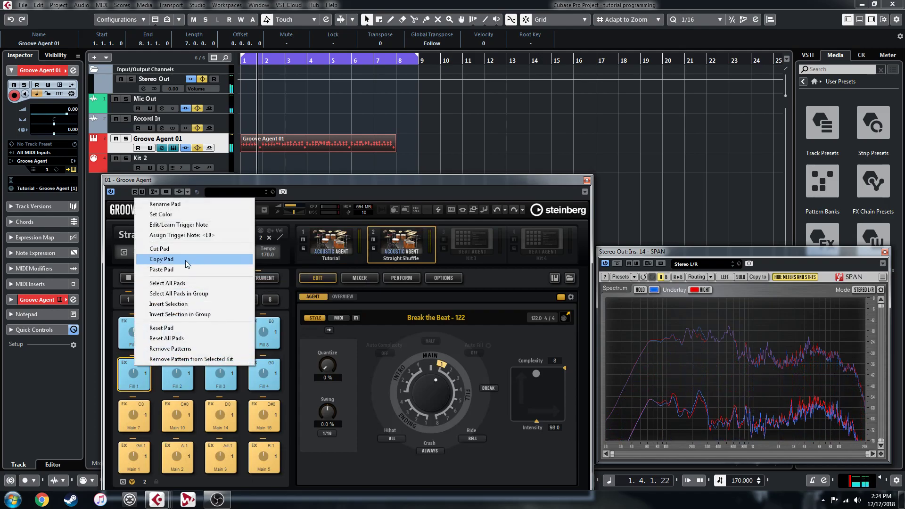
pyautogui.click(185, 260)
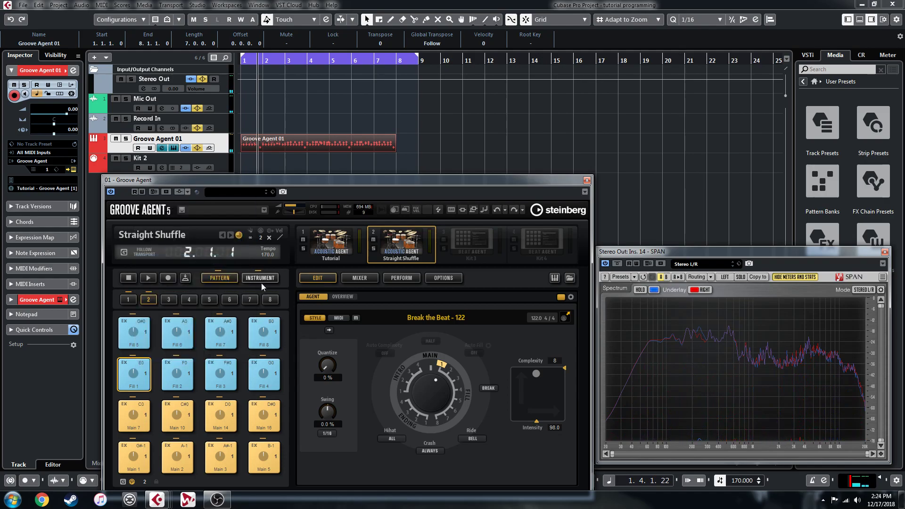
pyautogui.click(330, 241)
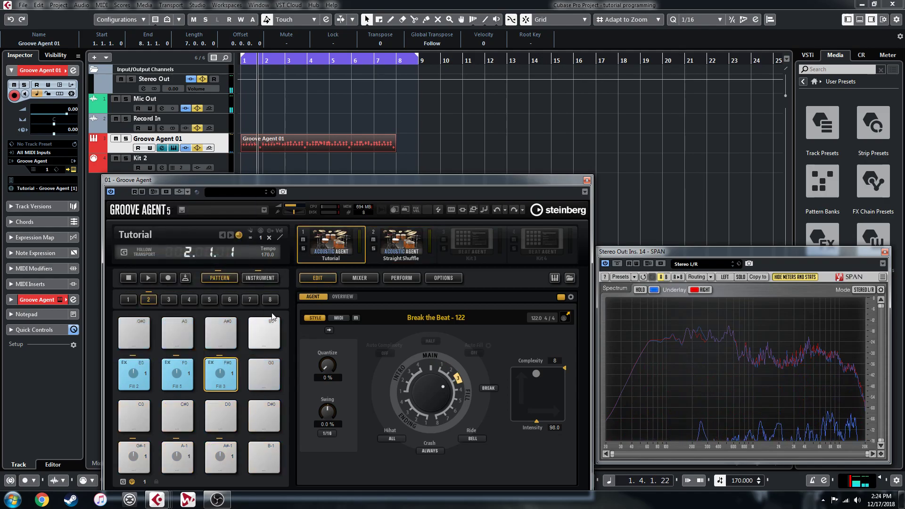
pyautogui.rightClick(264, 374)
pyautogui.click(322, 279)
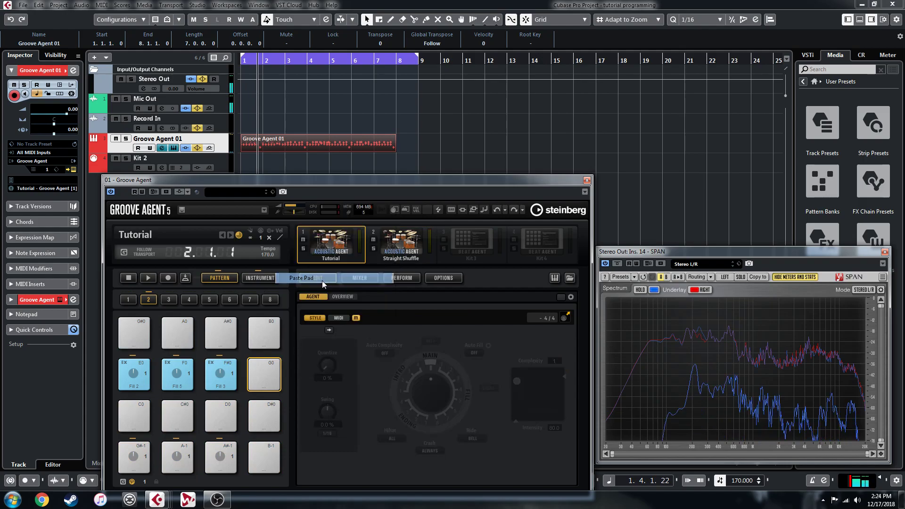
# - Place Fill 2 from the Tutorial kit's pad E0 at bar 8 of the Groove Agent 01 track and glue it to the existing part
pyautogui.click(165, 377)
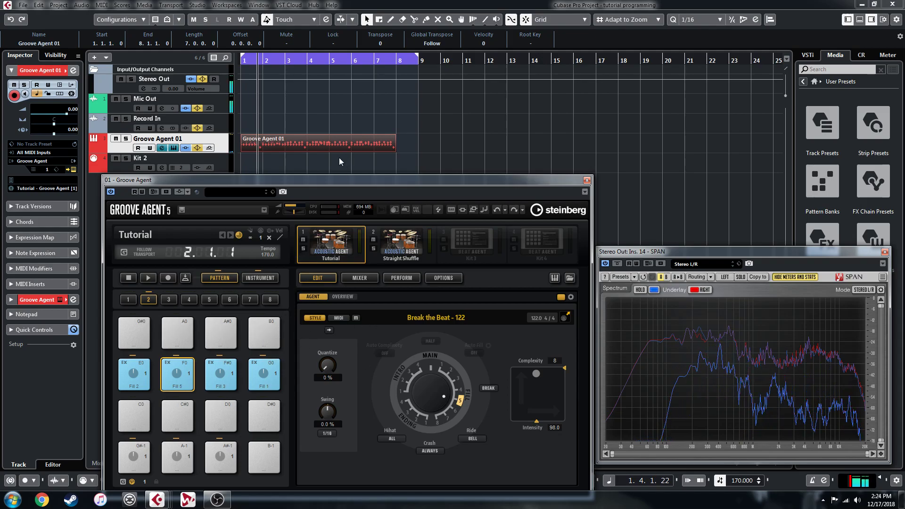
pyautogui.click(134, 371)
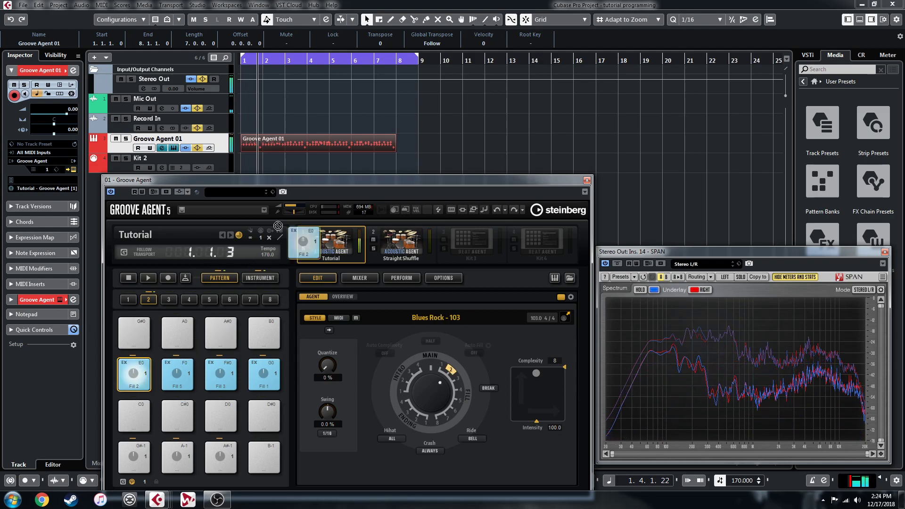
pyautogui.moveTo(394, 142); pyautogui.dragTo(394, 142)
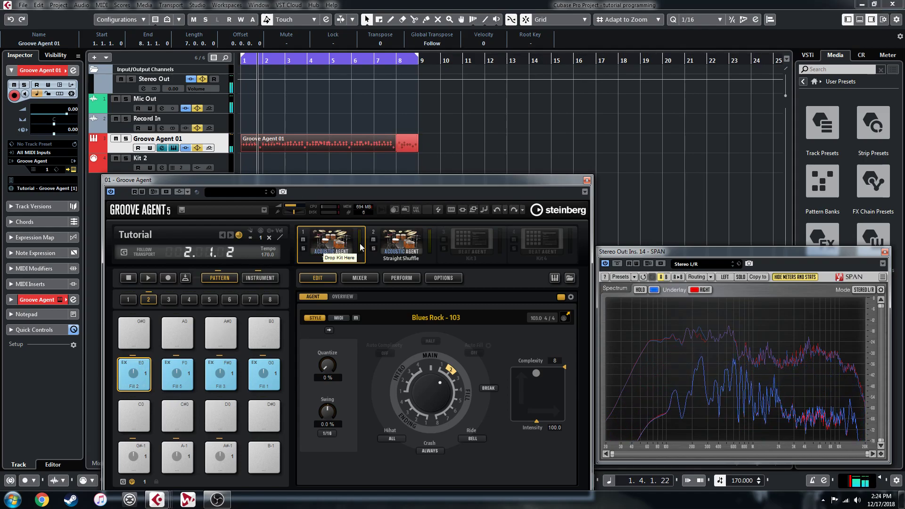
pyautogui.moveTo(447, 137); pyautogui.dragTo(378, 144)
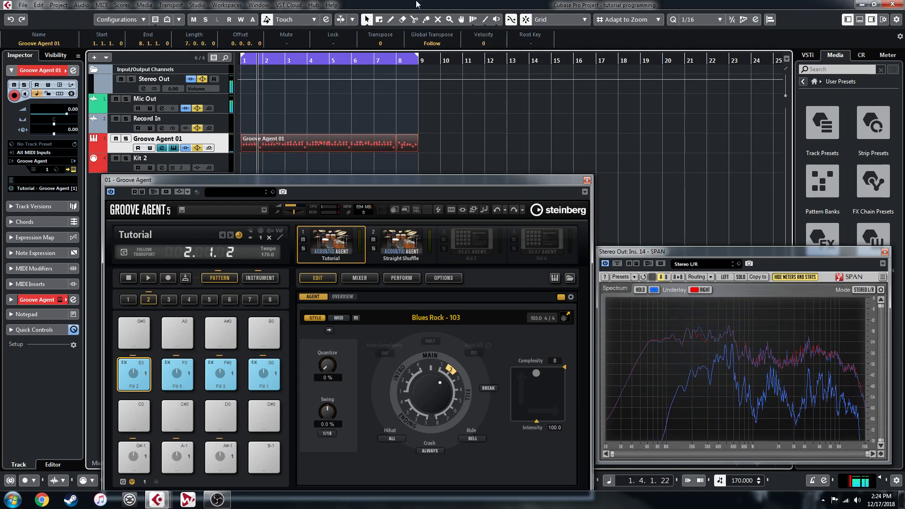
pyautogui.click(399, 92)
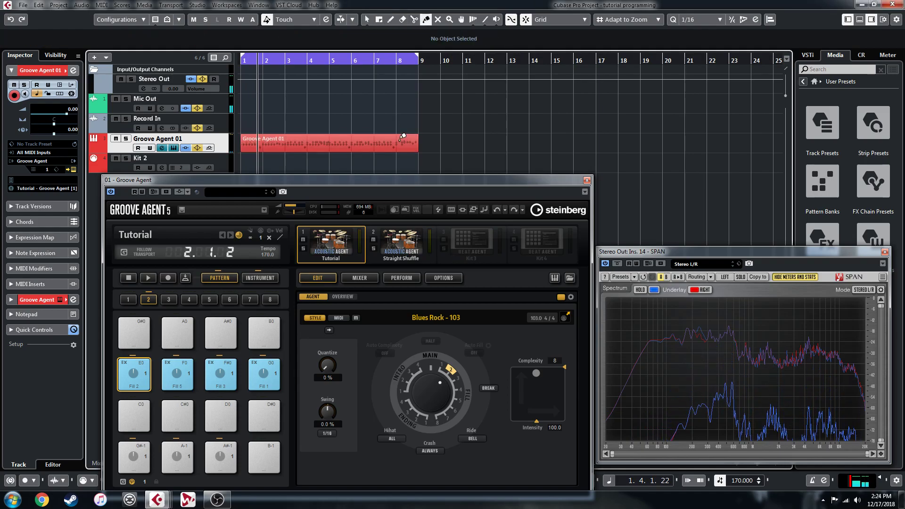
# - Limit the cycle range to bars 7 and 8 and start playback from bar 7
pyautogui.keyDown('ctrl'); pyautogui.click(375, 63); pyautogui.keyUp('ctrl')
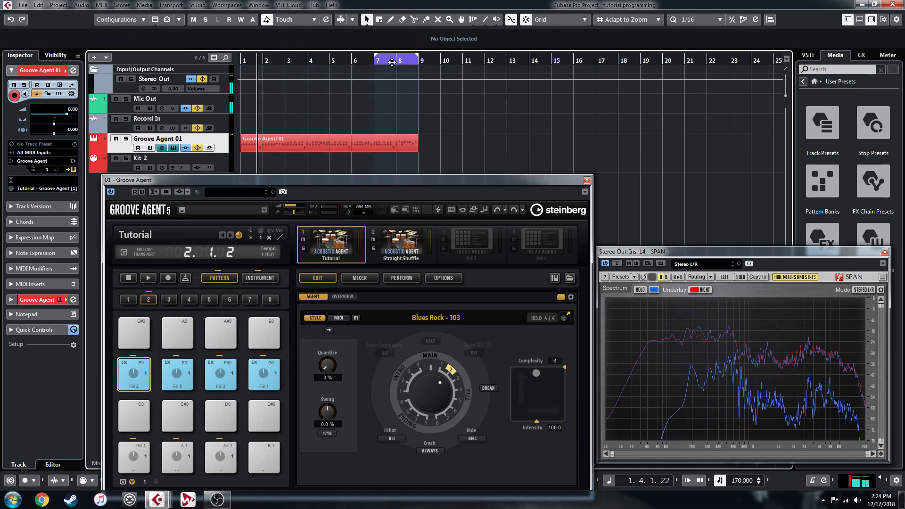
pyautogui.click(374, 60)
pyautogui.press('space')
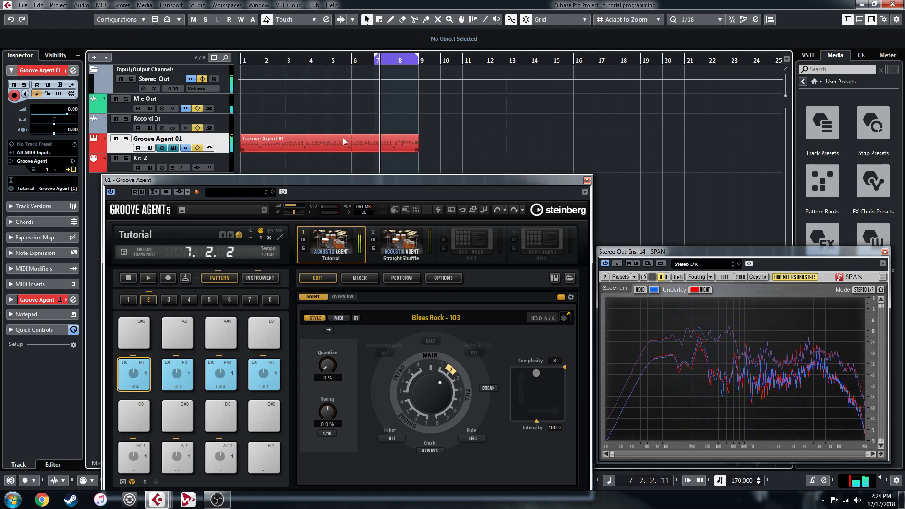
# - Open the combined Groove Agent 01 part in the Drum Editor and delete the Crash A note at the end of bar 8
pyautogui.doubleClick(387, 140)
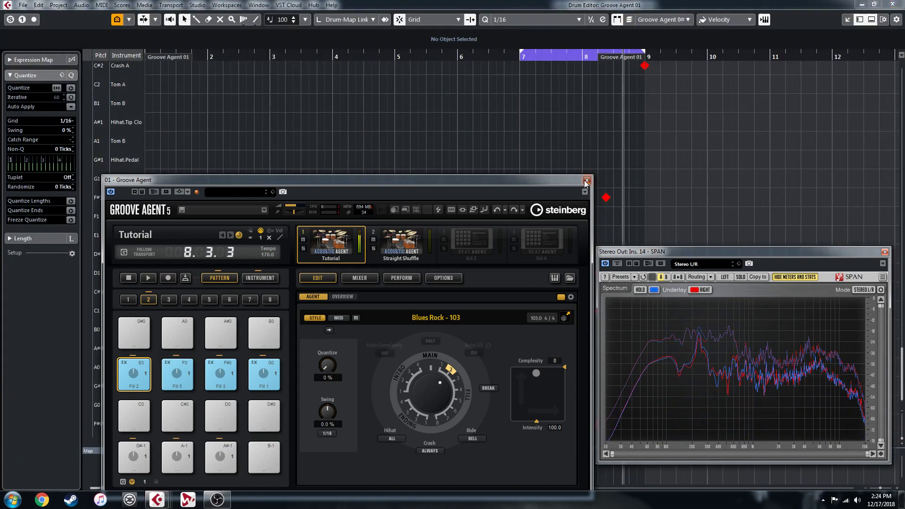
pyautogui.click(587, 180)
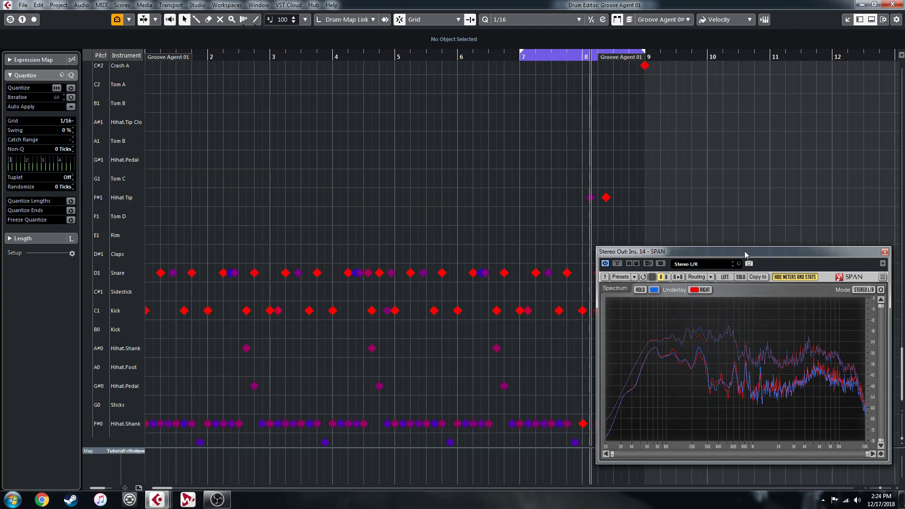
pyautogui.press('g')
pyautogui.scroll(-1, 522, 360)
pyautogui.scroll(5, 522, 354)
pyautogui.scroll(-5, 522, 353)
pyautogui.scroll(5, 521, 353)
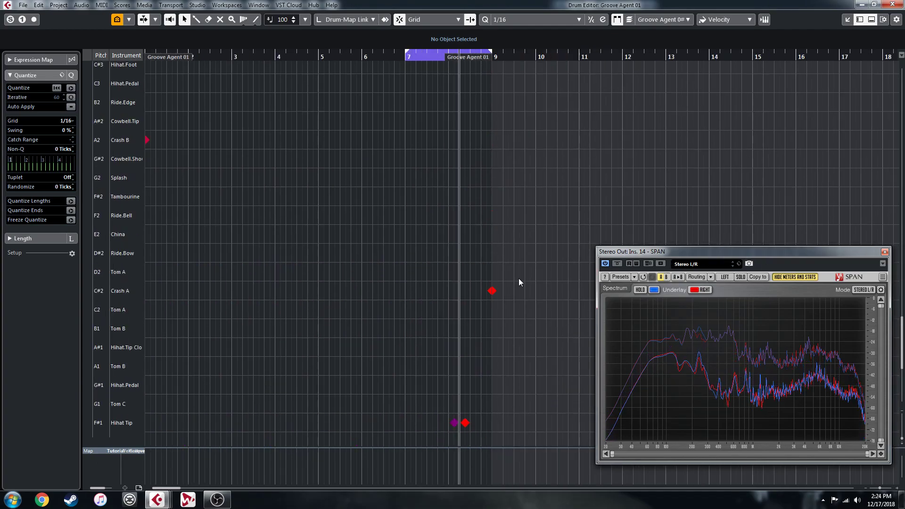
pyautogui.click(493, 291)
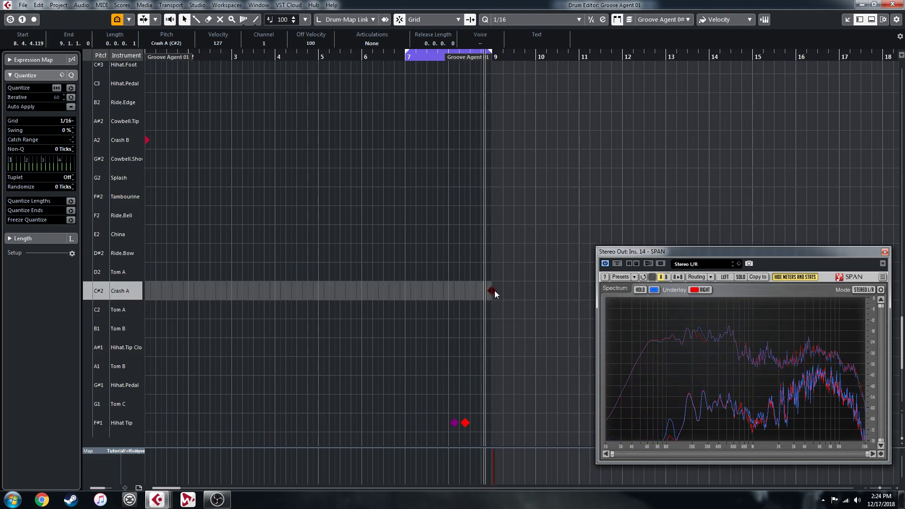
pyautogui.click(495, 291)
# - Lower the velocity of the two F#0 Hihat.Shank notes in bar 8 to 73
pyautogui.scroll(-5, 494, 291)
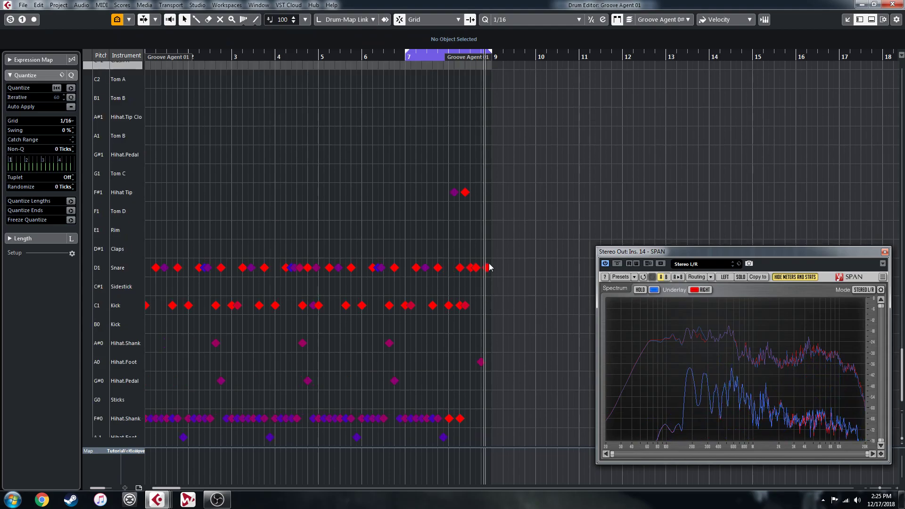
pyautogui.press('h')
pyautogui.press('h')
pyautogui.press('h')
pyautogui.press('h')
pyautogui.press('h')
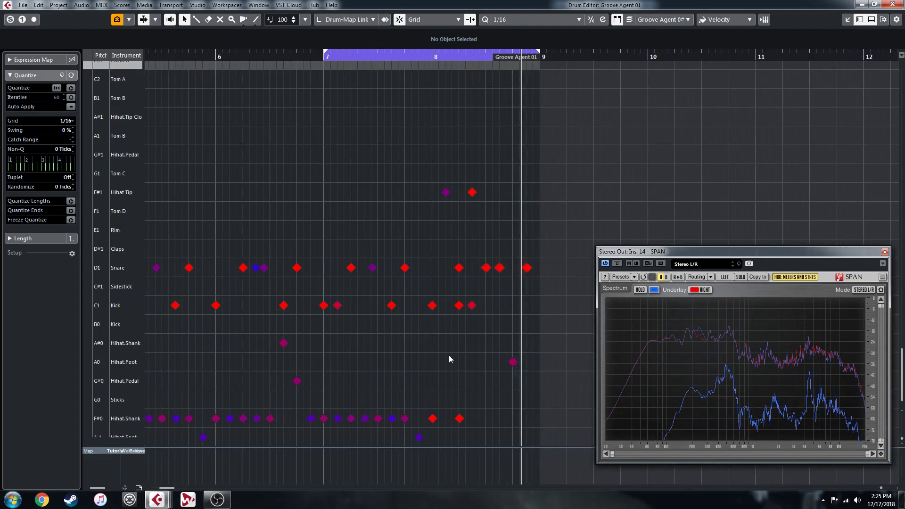
pyautogui.moveTo(433, 419); pyautogui.dragTo(432, 420)
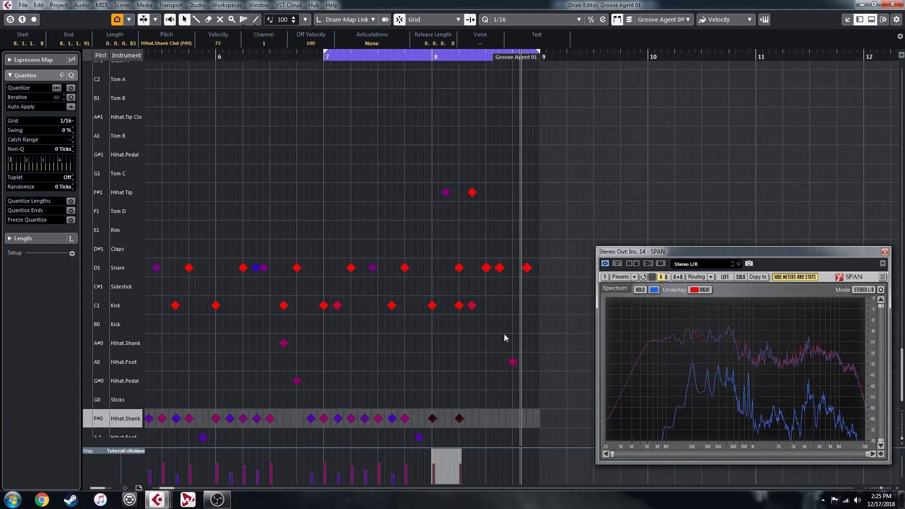
# - Move the bar 8 kick note on beat 2 to 8.3.1, set its velocity to 60, and close the Drum Editor
pyautogui.click(514, 363)
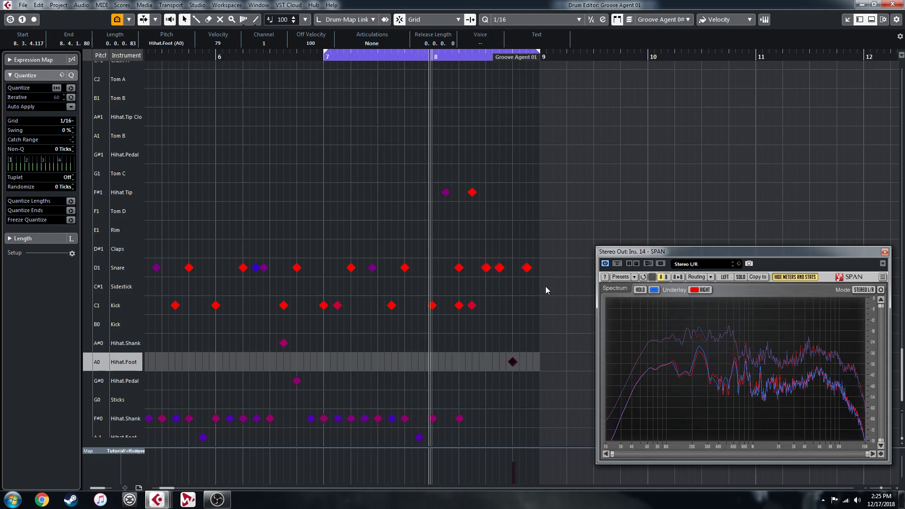
pyautogui.click(459, 306)
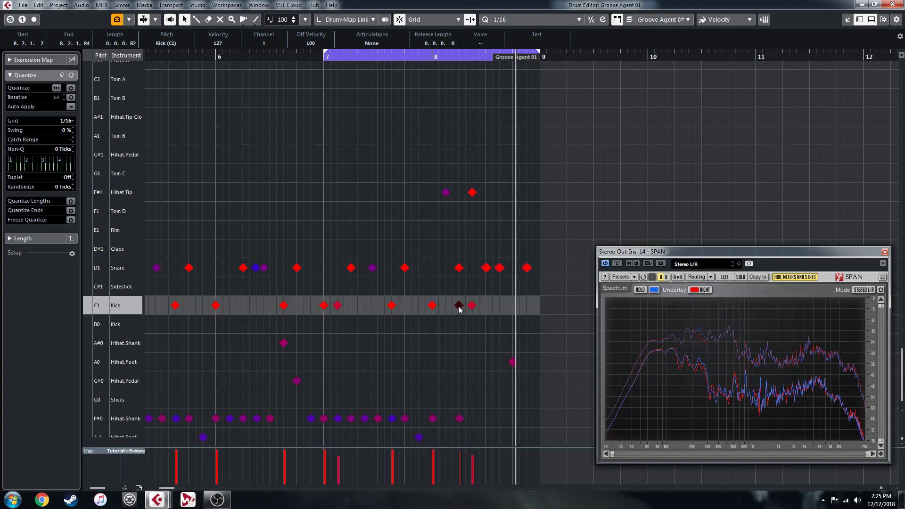
pyautogui.click(472, 306)
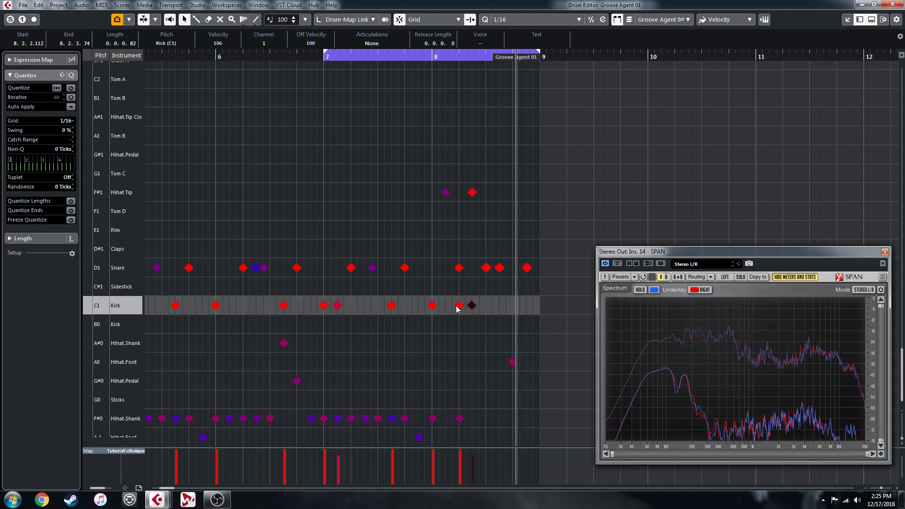
pyautogui.moveTo(457, 306); pyautogui.dragTo(487, 306)
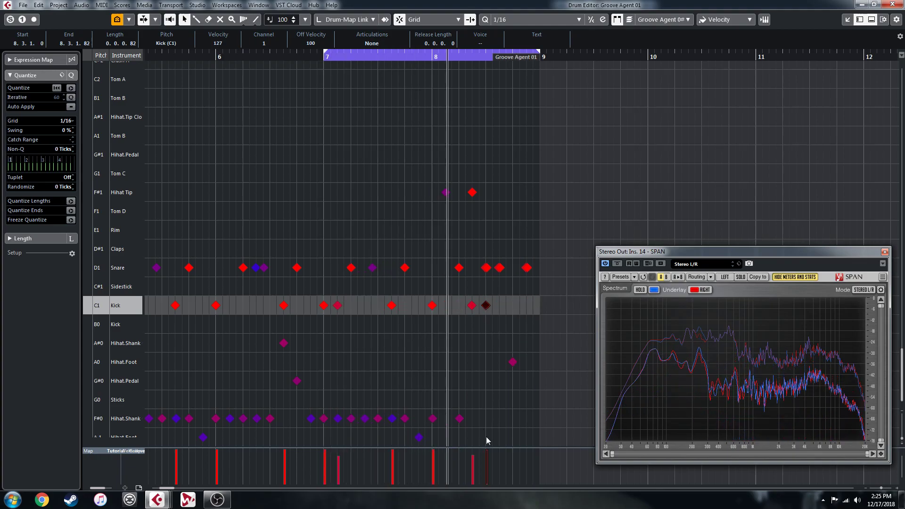
pyautogui.click(490, 469)
pyautogui.moveTo(490, 469); pyautogui.dragTo(492, 468)
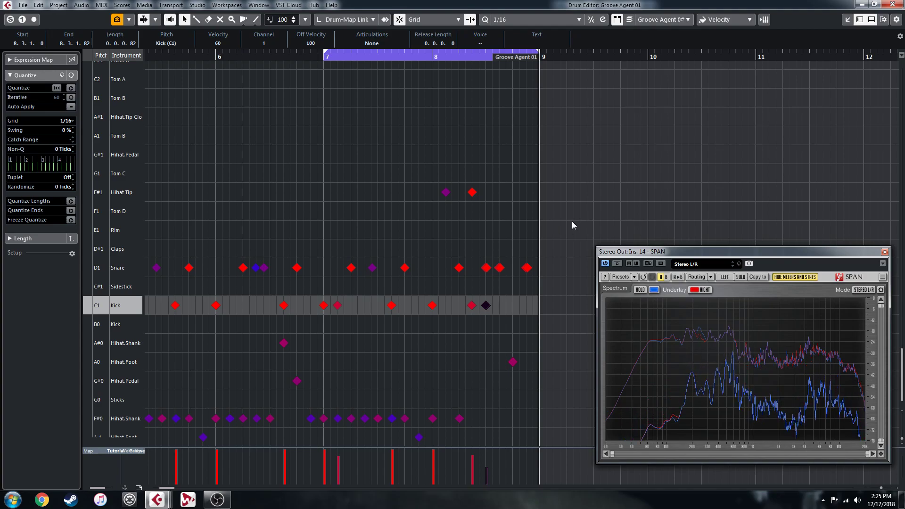
pyautogui.click(894, 5)
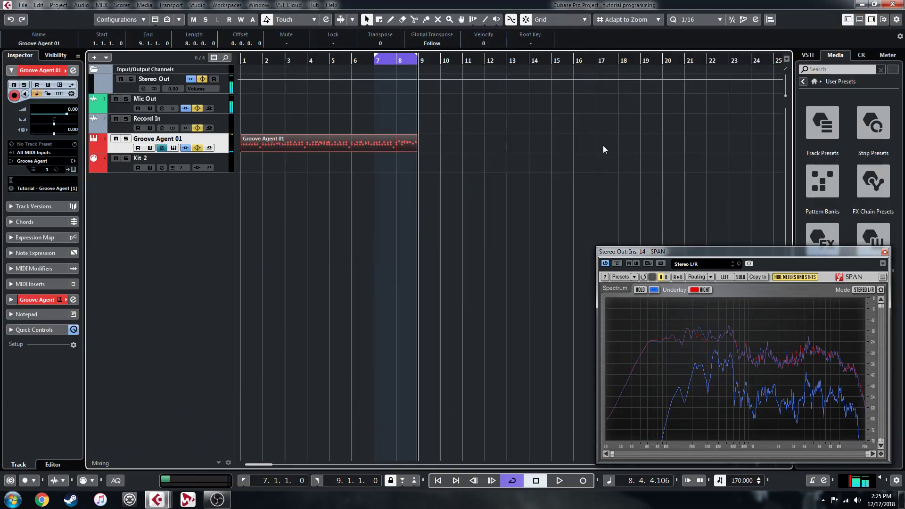
# - Split off the edited bar 8 fill and move it from the track onto the Tutorial kit's pad E0
pyautogui.keyDown('alt'); pyautogui.click(398, 147); pyautogui.keyUp('alt')
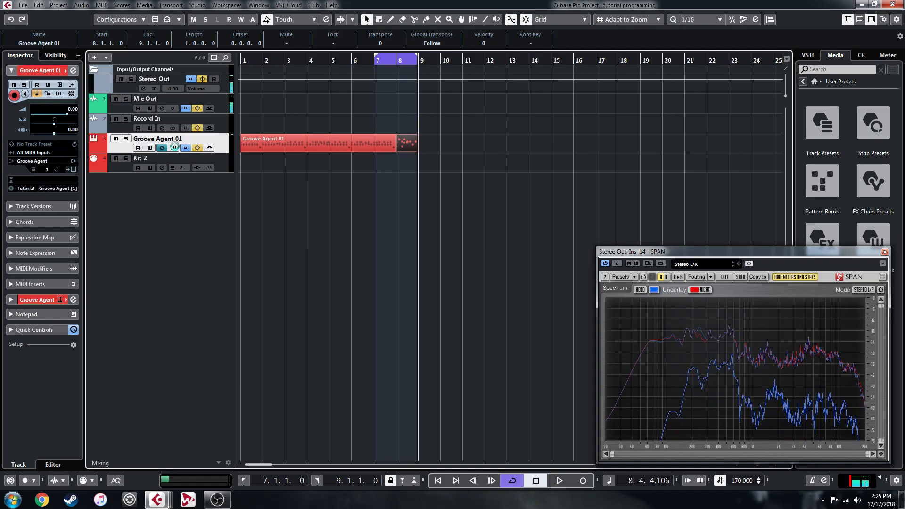
pyautogui.moveTo(407, 146); pyautogui.dragTo(134, 375)
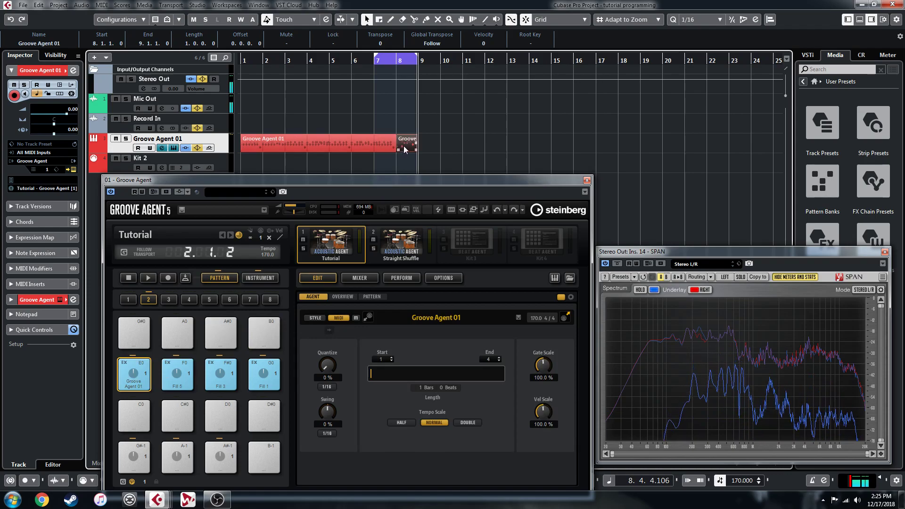
pyautogui.press('Delete')
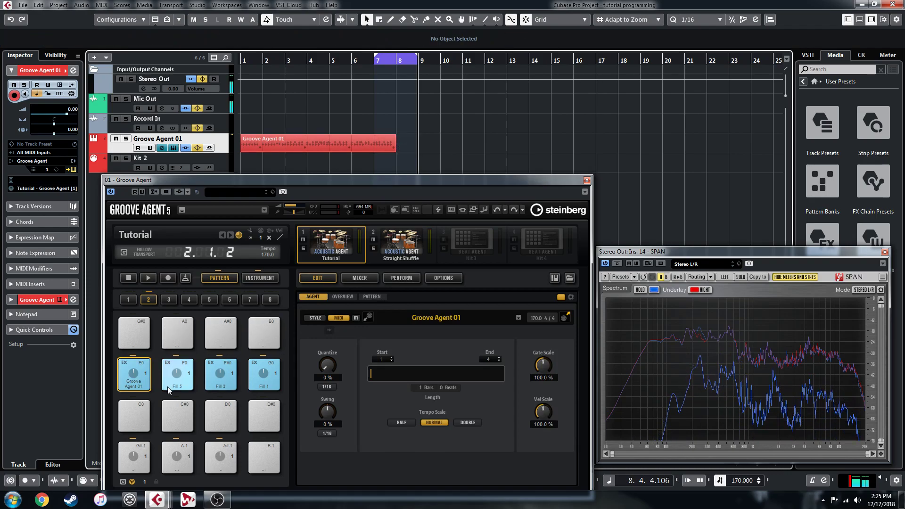
# - Place Fill 5 from pad F0 at bar 8 of the Groove Agent 01 track and glue it to the existing part
pyautogui.moveTo(177, 378)
pyautogui.mouseDown()
pyautogui.moveTo(407, 151)
pyautogui.moveTo(394, 143)
pyautogui.mouseUp()
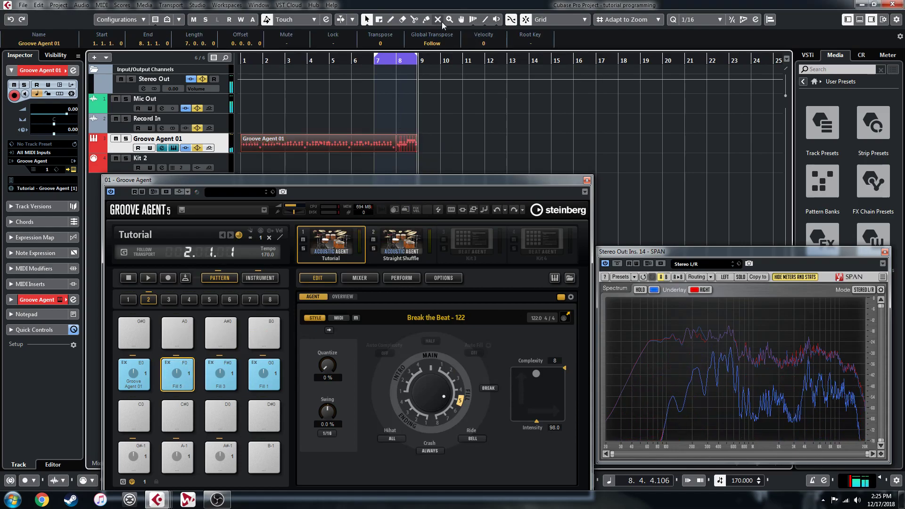
pyautogui.click(397, 142)
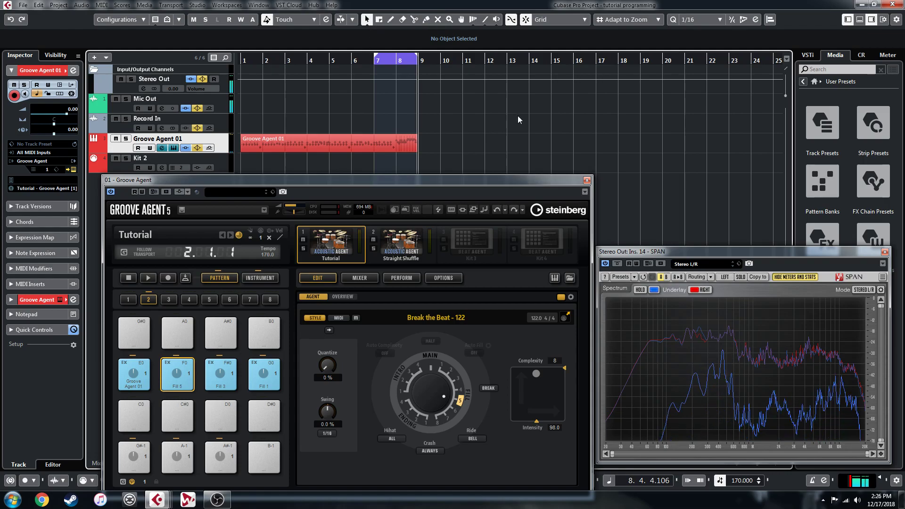
# - Open the part containing Fill 5 in the Drum Editor and delete the Crash B note at the end of bar 8
pyautogui.doubleClick(400, 142)
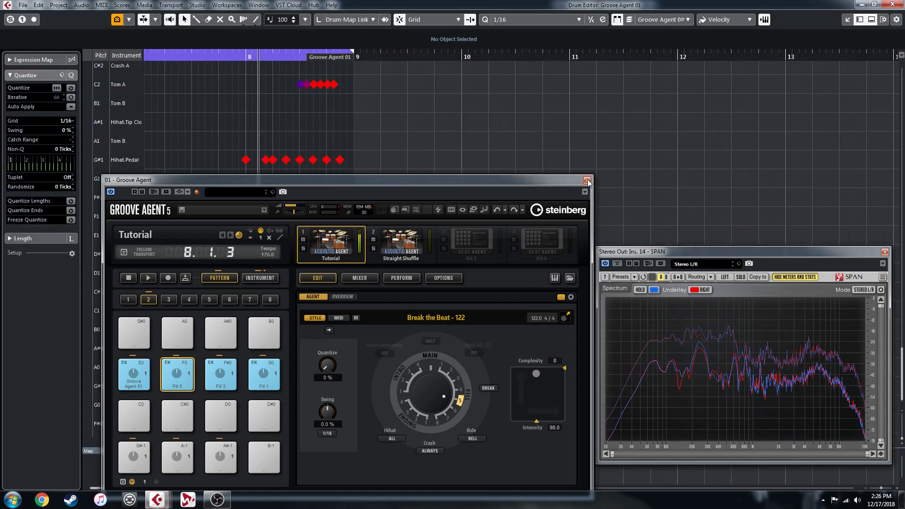
pyautogui.click(587, 182)
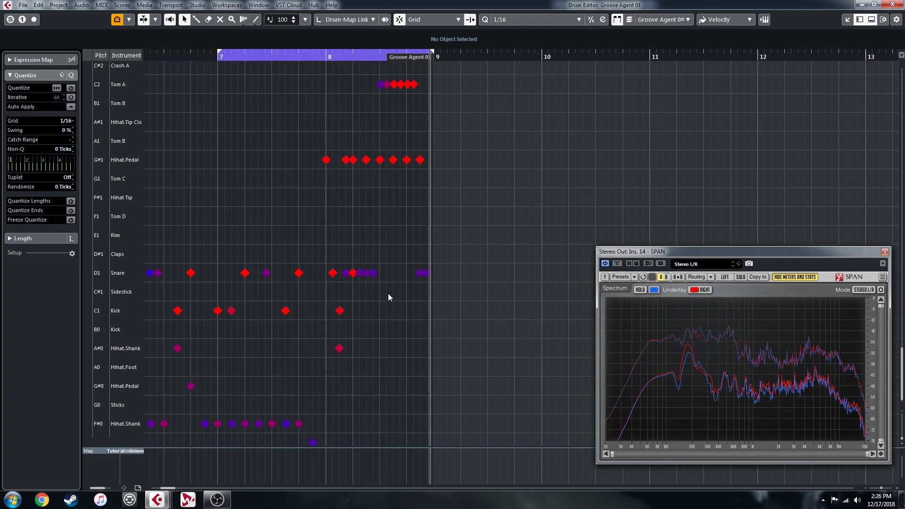
pyautogui.scroll(4, 468, 230)
pyautogui.click(434, 68)
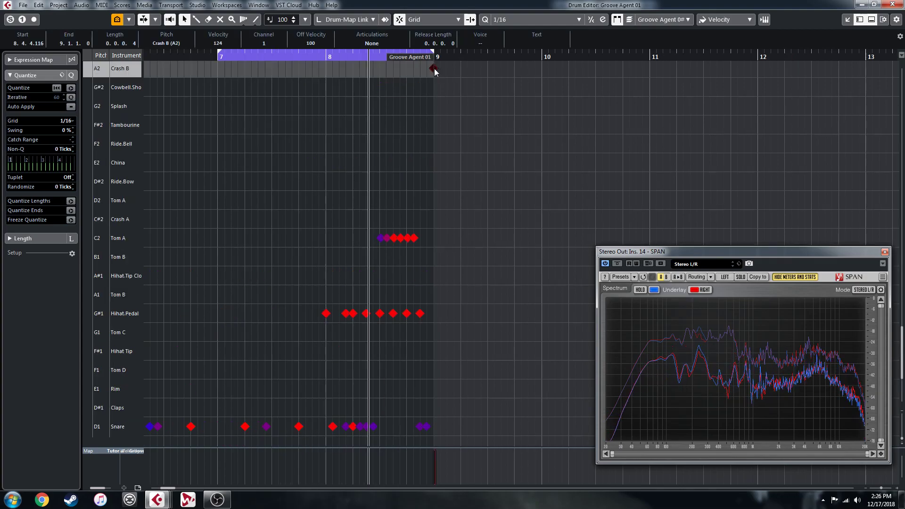
pyautogui.press('Delete')
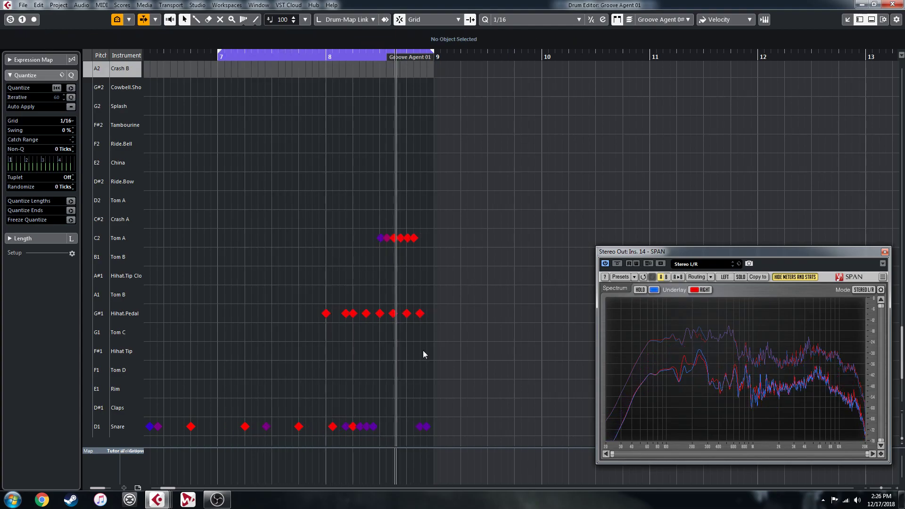
# - Close the Drum Editor, split off the edited bar 8 fill, store it on pad F0, and delete it from the track
pyautogui.click(893, 5)
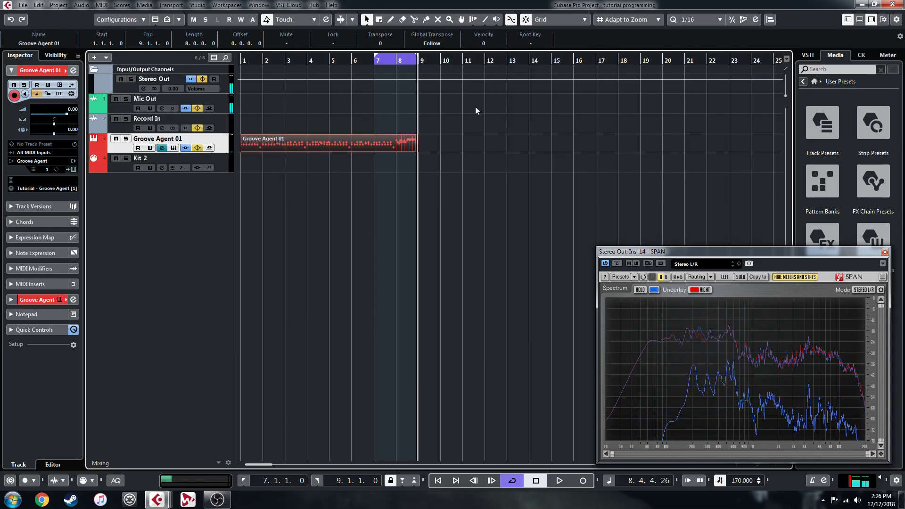
pyautogui.keyDown('alt'); pyautogui.click(401, 147); pyautogui.keyUp('alt')
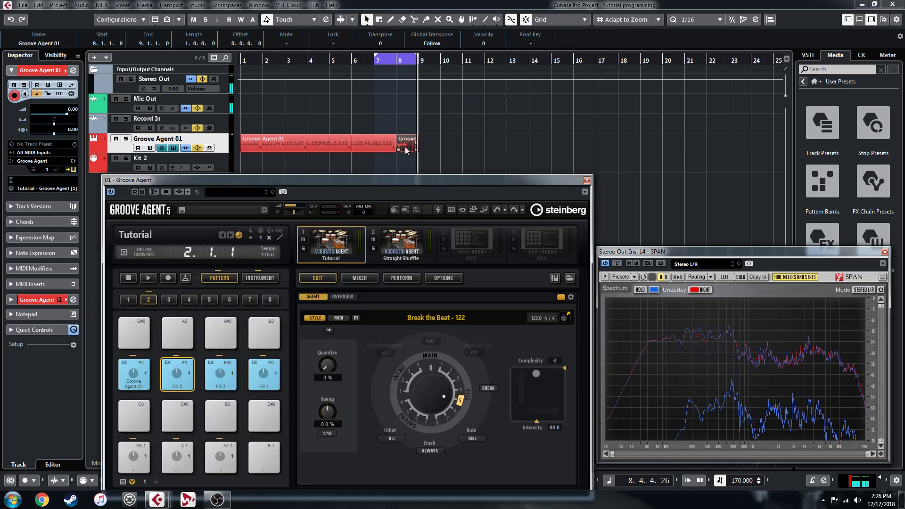
pyautogui.moveTo(225, 378); pyautogui.dragTo(178, 373)
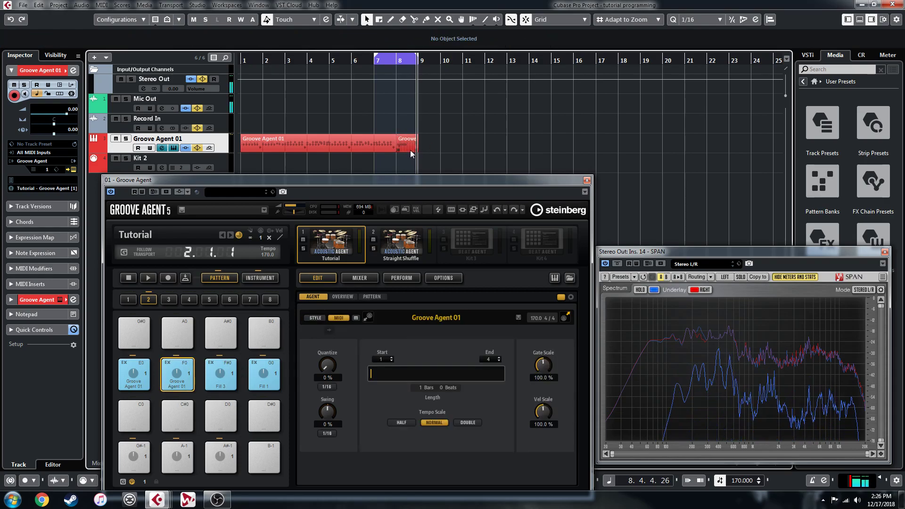
pyautogui.press('Delete')
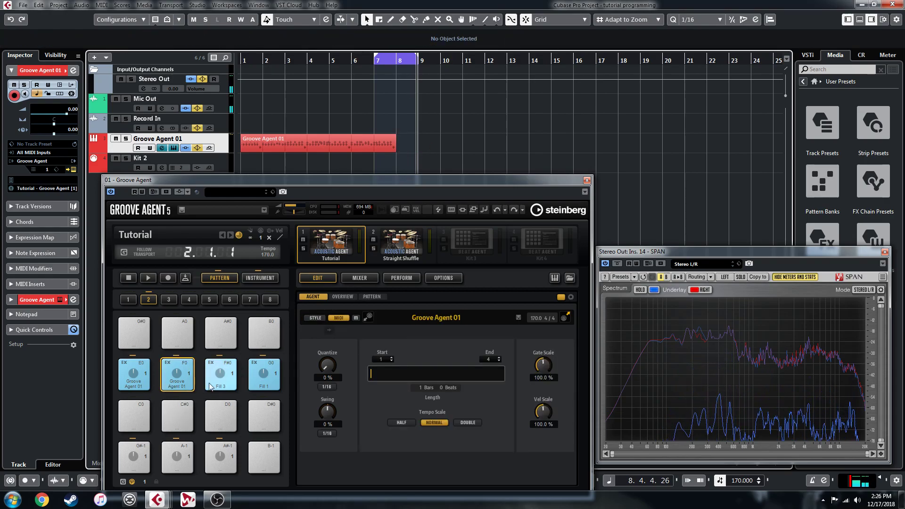
# - Place Fill 3 from pad F#0 at bar 8 of the Groove Agent 01 track and glue it to the existing part
pyautogui.click(222, 373)
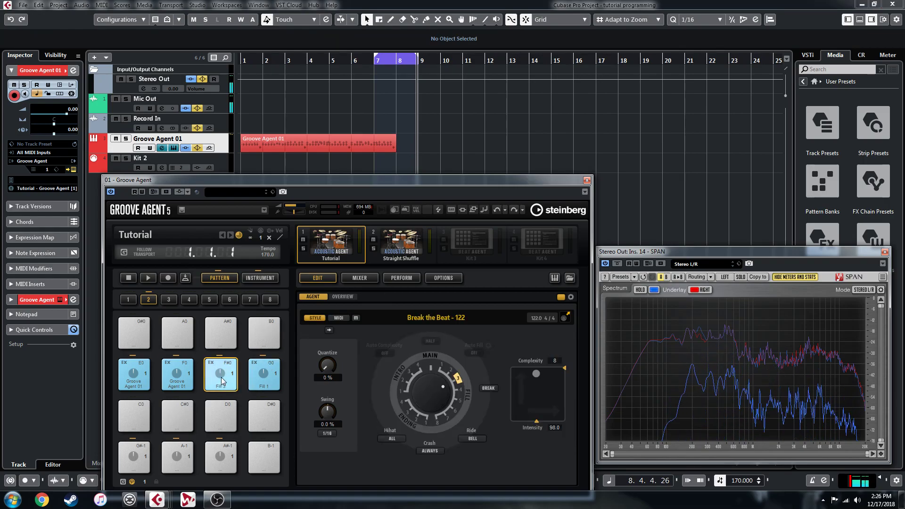
pyautogui.moveTo(222, 380); pyautogui.dragTo(394, 141)
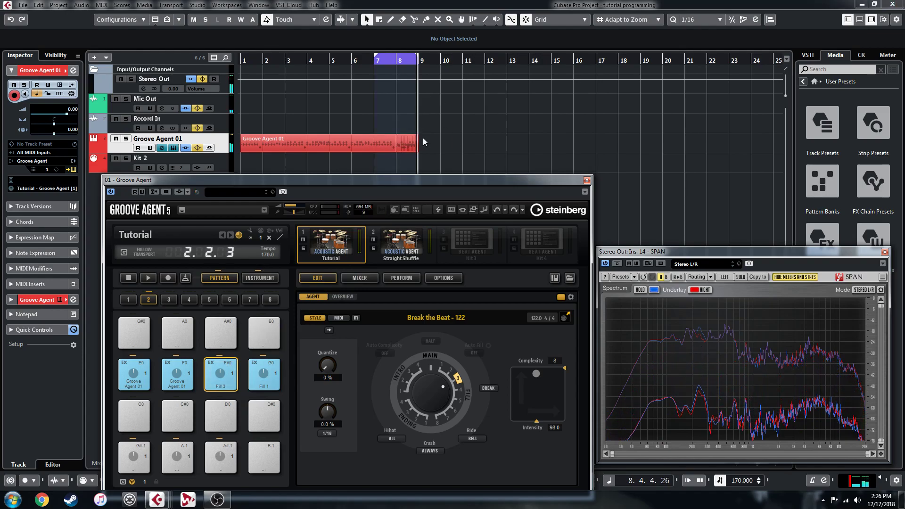
pyautogui.moveTo(460, 147); pyautogui.dragTo(387, 140)
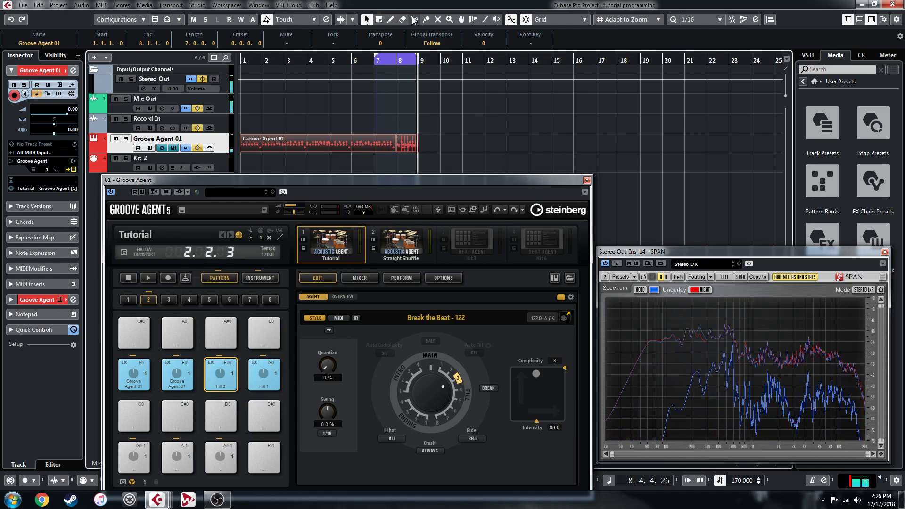
pyautogui.click(406, 140)
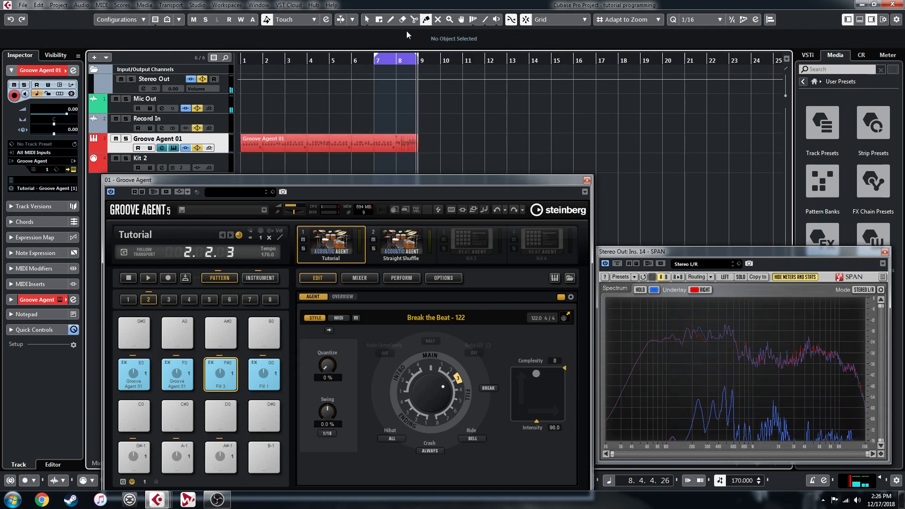
# - Close the Groove Agent window and open the part containing Fill 3 in the Drum Editor
pyautogui.click(587, 180)
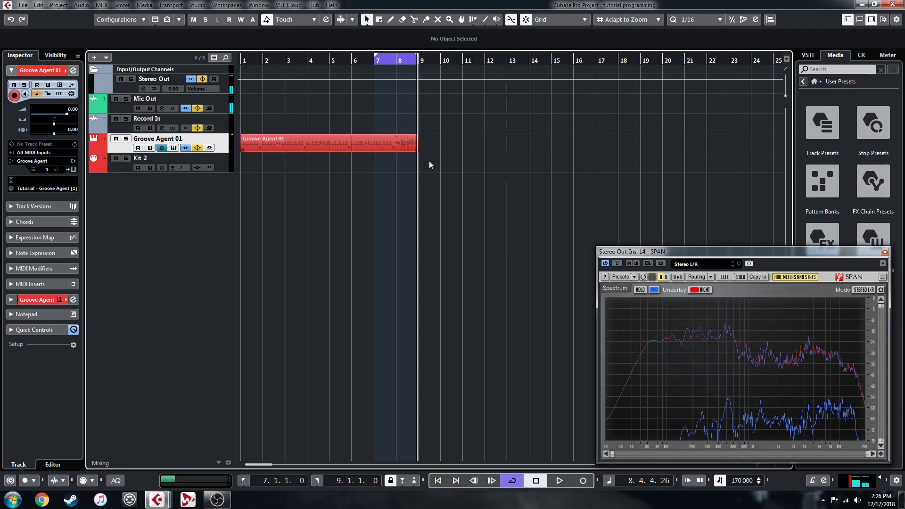
pyautogui.doubleClick(397, 138)
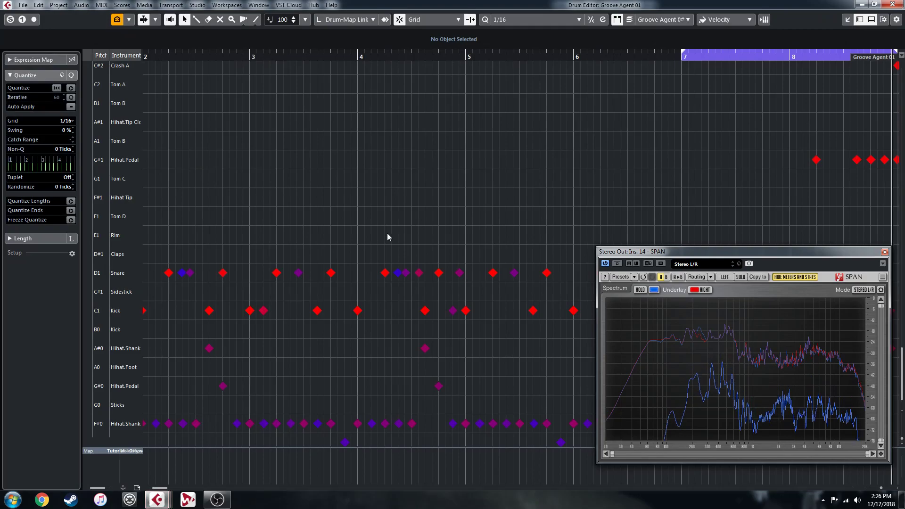
pyautogui.press('g')
pyautogui.press('g')
pyautogui.press('g')
pyautogui.press('g')
pyautogui.press('g')
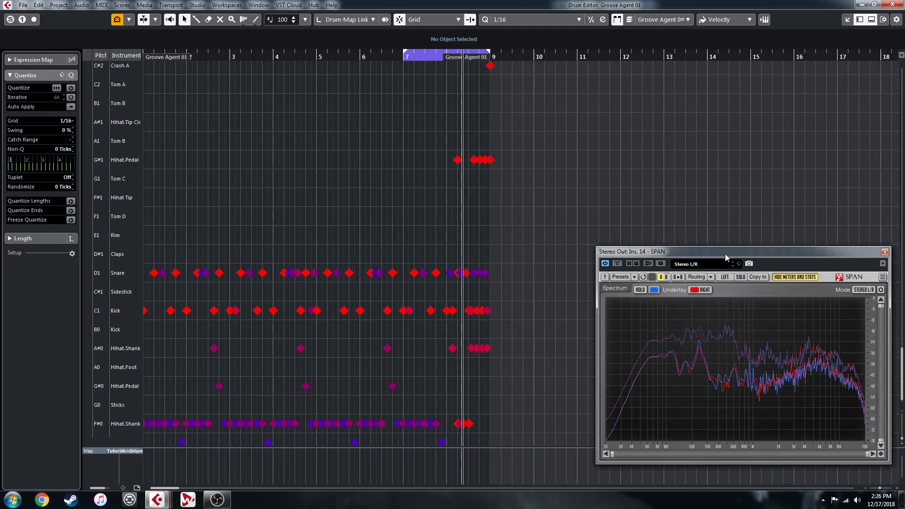
pyautogui.press('h')
pyautogui.press('h')
pyautogui.press('h')
pyautogui.press('g')
pyautogui.press('g')
pyautogui.press('g')
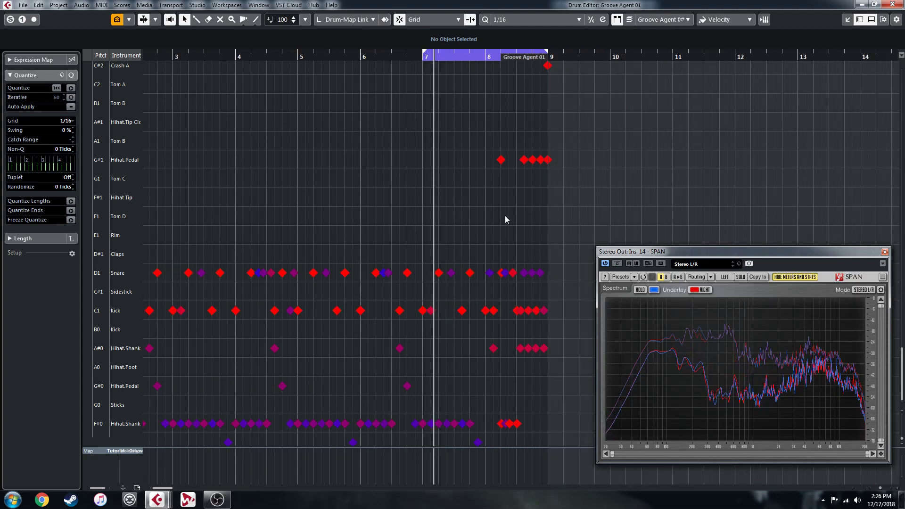
# - Delete the Crash A and G#1 Hihat.Pedal notes at the very end of bar 8
pyautogui.scroll(3, 569, 161)
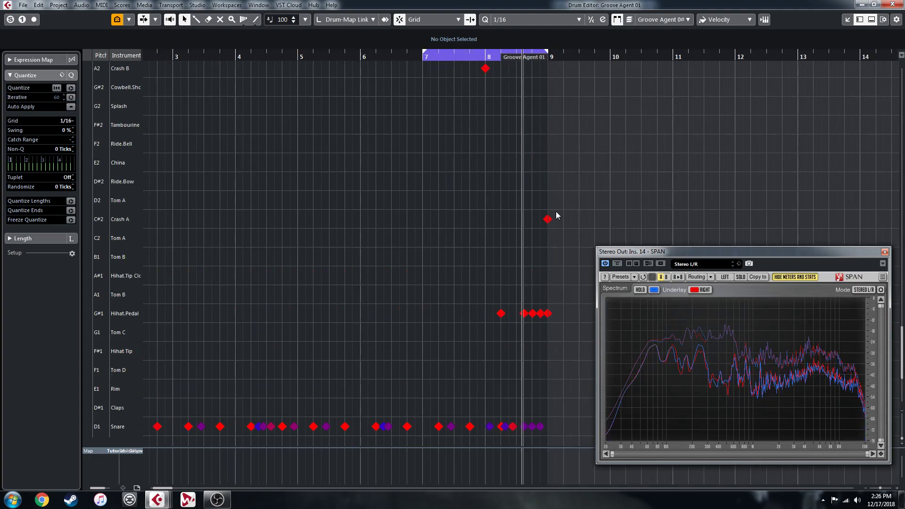
pyautogui.click(547, 219)
pyautogui.press('Delete')
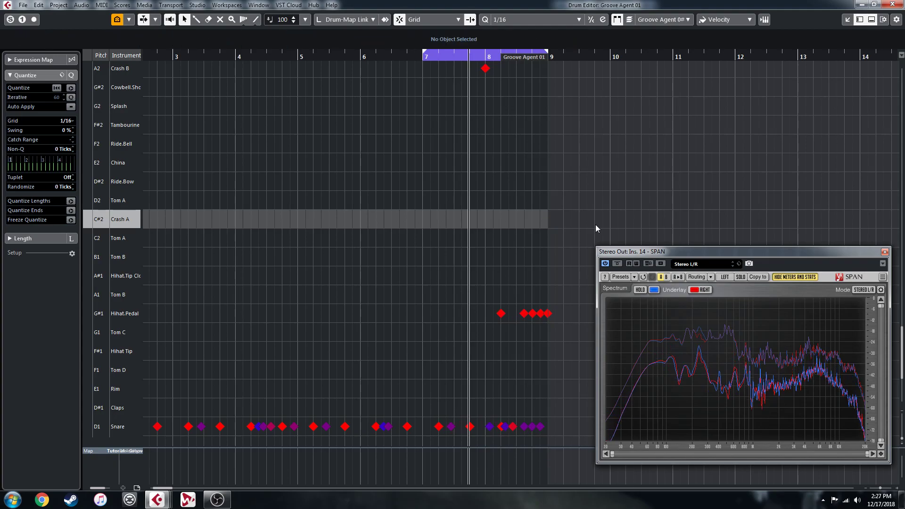
pyautogui.click(551, 312)
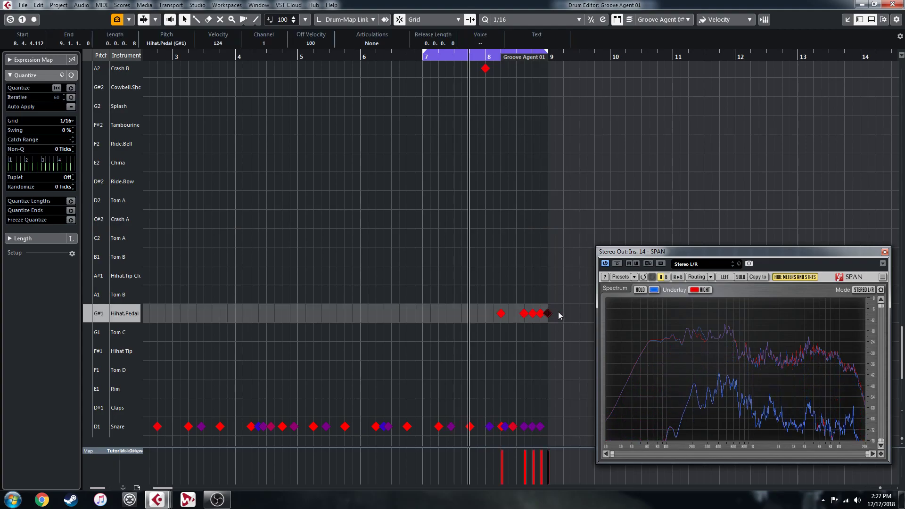
pyautogui.press('Delete')
# - Lower the velocities of the bar 8 fill's hi-hat notes, taking the first note to 85 on F#0, 83 on A#0 and 93 on G#1
pyautogui.scroll(-3, 539, 321)
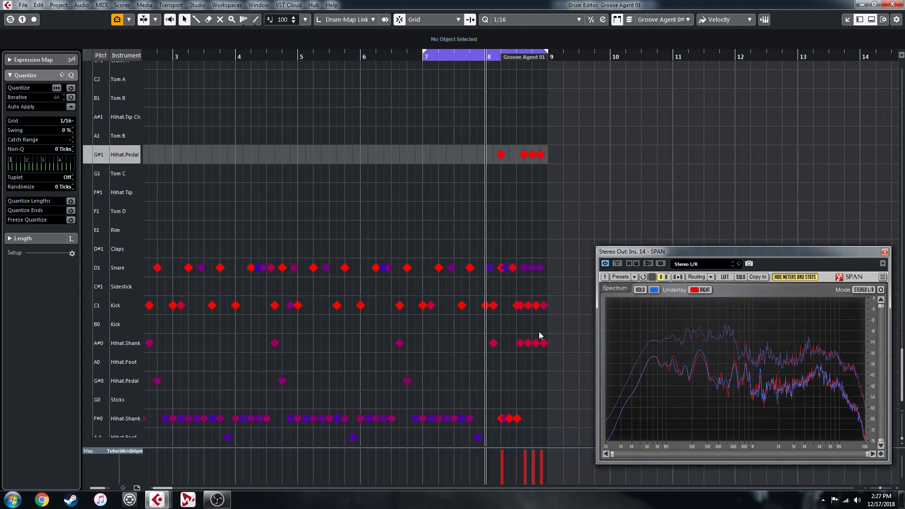
pyautogui.moveTo(529, 419); pyautogui.dragTo(496, 415)
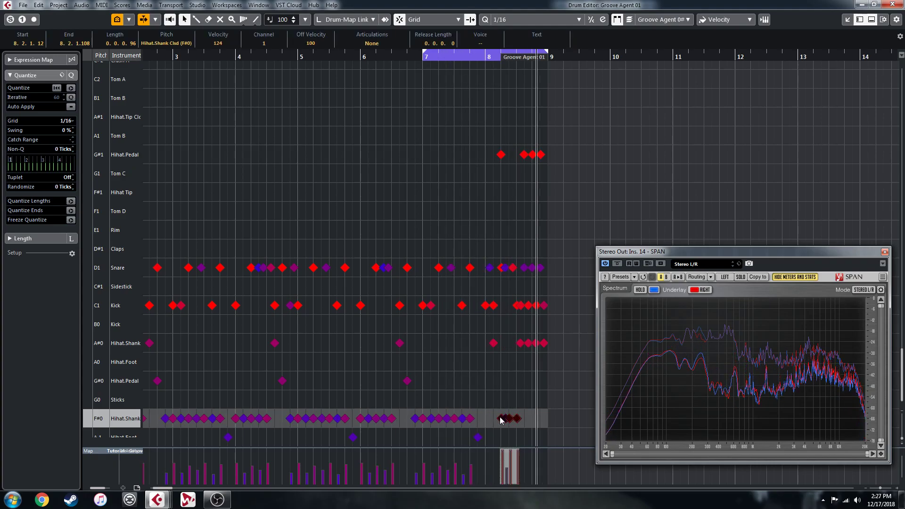
pyautogui.moveTo(513, 458); pyautogui.dragTo(513, 464)
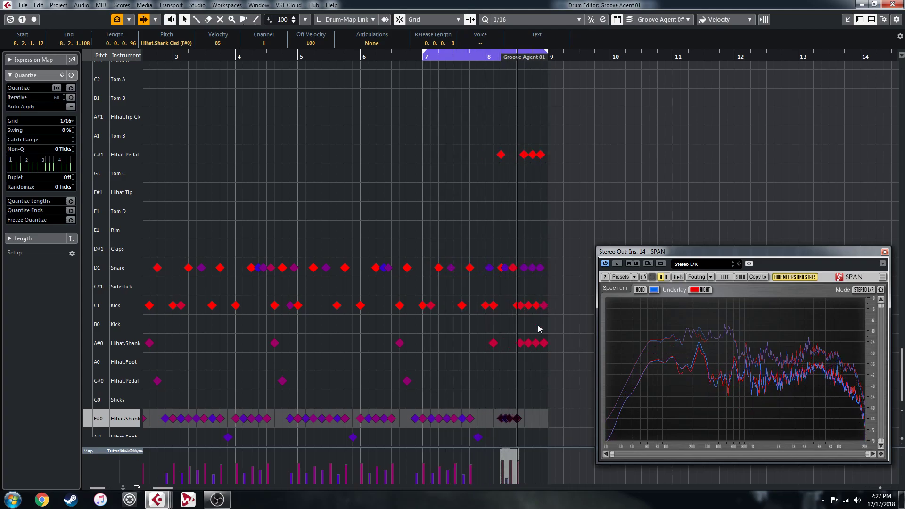
pyautogui.click(467, 346)
pyautogui.moveTo(467, 345); pyautogui.dragTo(467, 346)
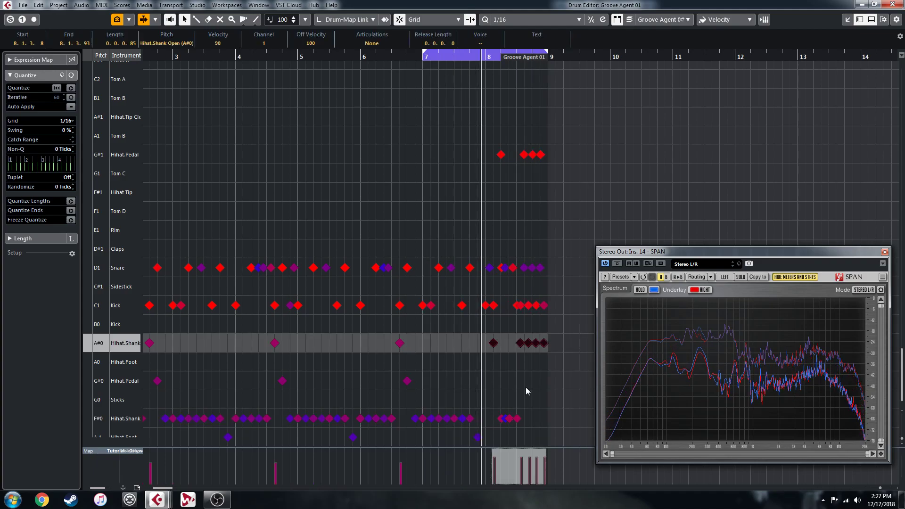
pyautogui.moveTo(525, 452); pyautogui.dragTo(525, 455)
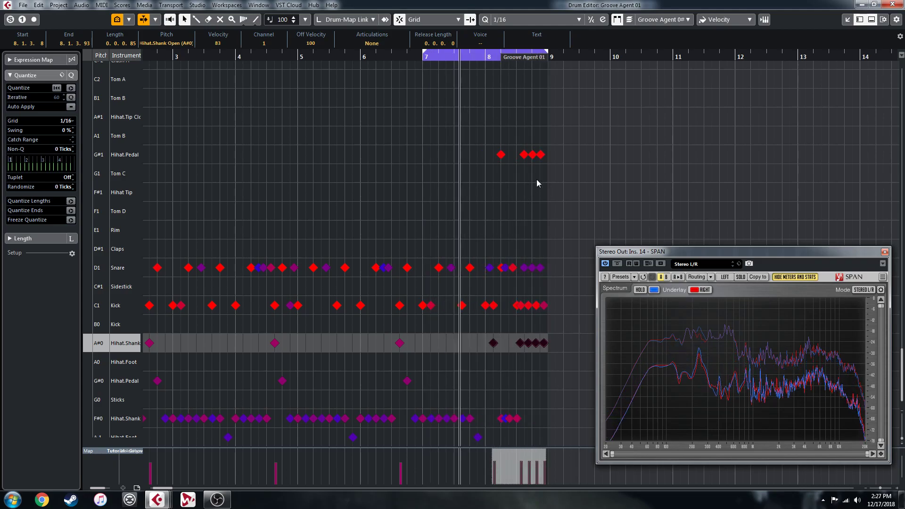
pyautogui.click(565, 152)
pyautogui.moveTo(565, 152); pyautogui.dragTo(486, 160)
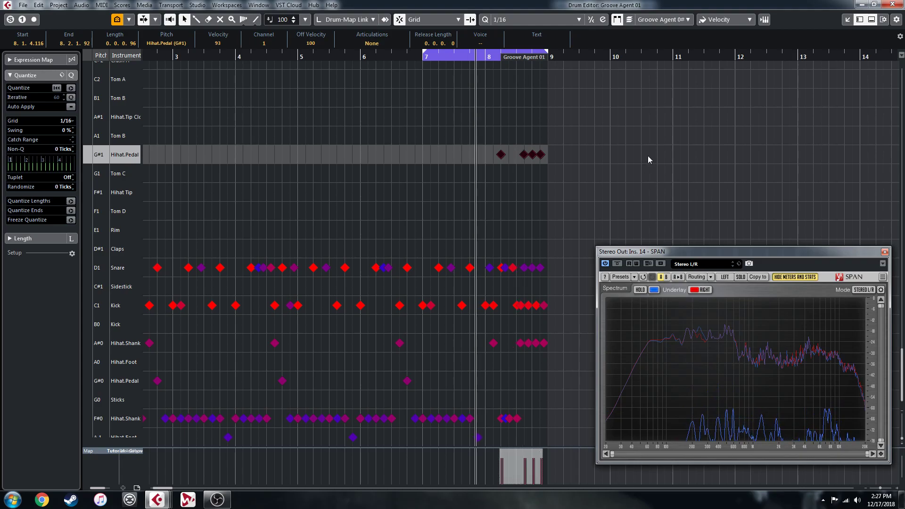
# - Set the velocity of the Crash B note at the start of bar 8 to 118
pyautogui.scroll(4, 645, 155)
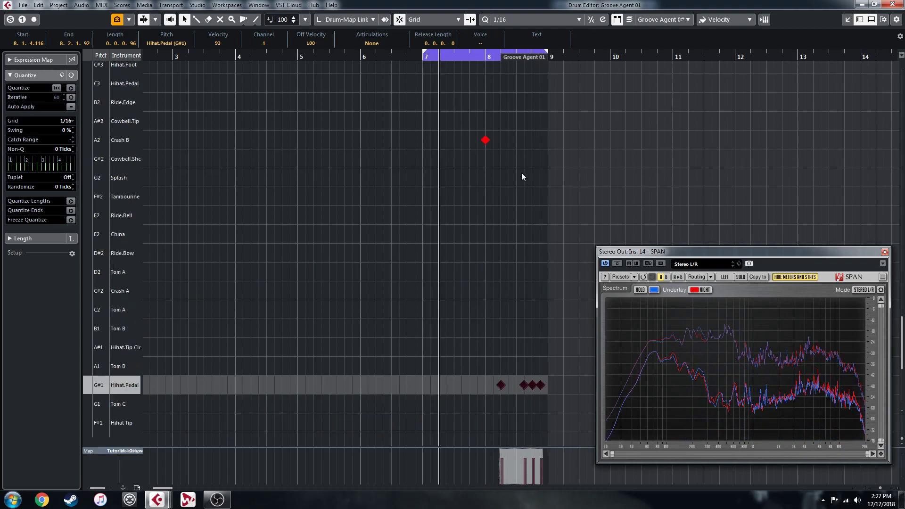
pyautogui.scroll(-3, 522, 189)
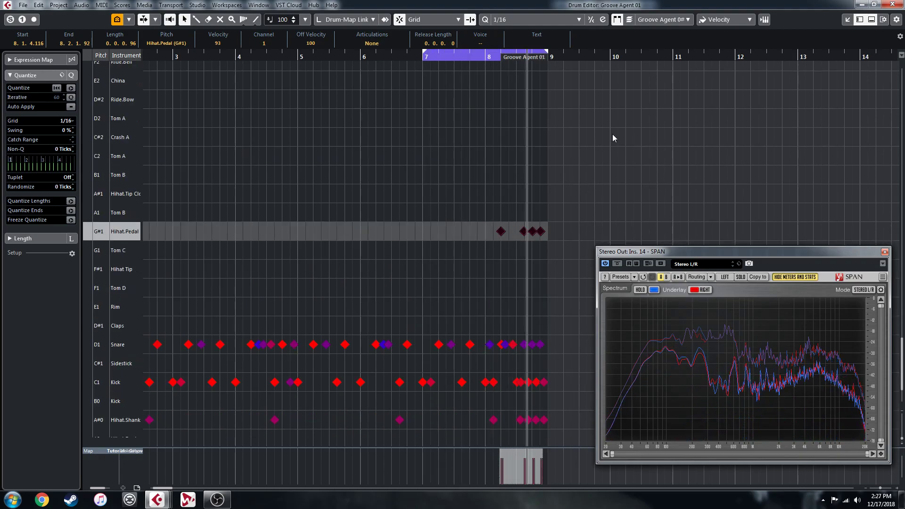
pyautogui.scroll(4, 612, 134)
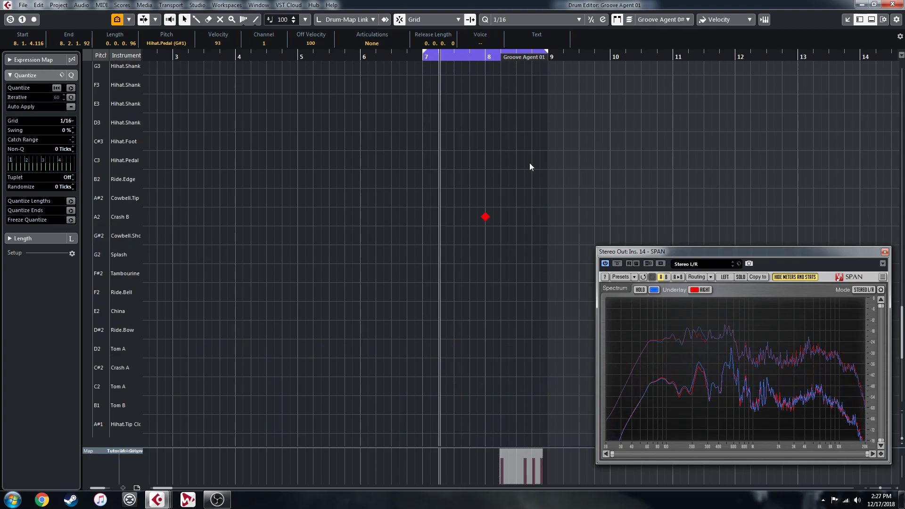
pyautogui.click(486, 217)
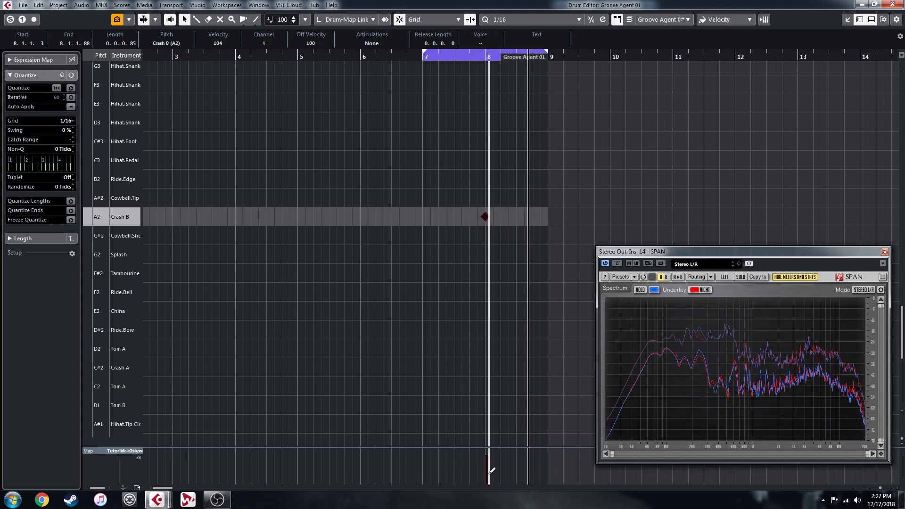
pyautogui.moveTo(491, 448)
pyautogui.mouseDown()
pyautogui.moveTo(491, 461)
pyautogui.moveTo(493, 449)
pyautogui.mouseUp()
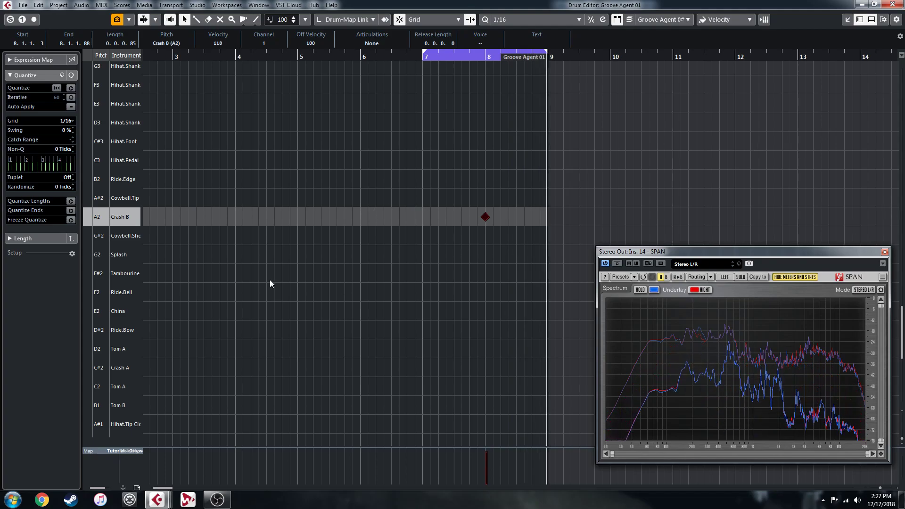
# - Close the Drum Editor, split off the edited bar 8 fill, store it on pad F#0, and delete it from the track
pyautogui.click(891, 5)
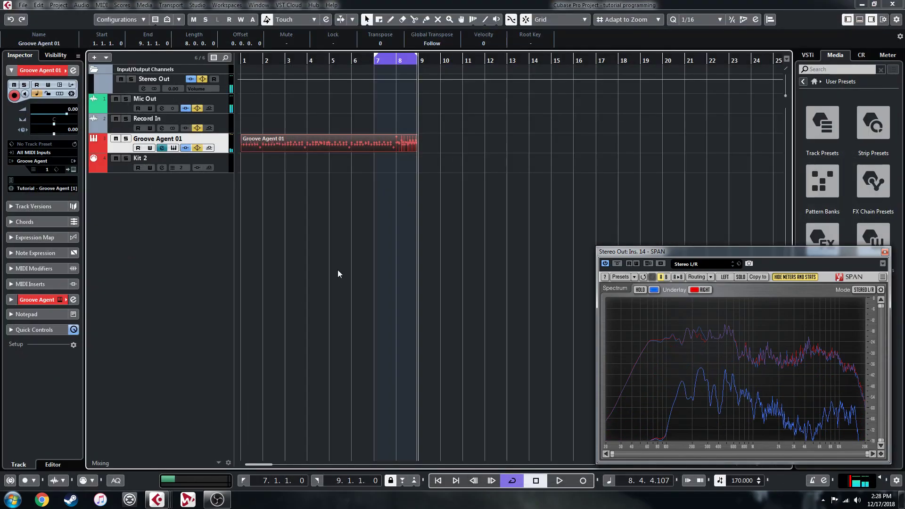
pyautogui.click(401, 147)
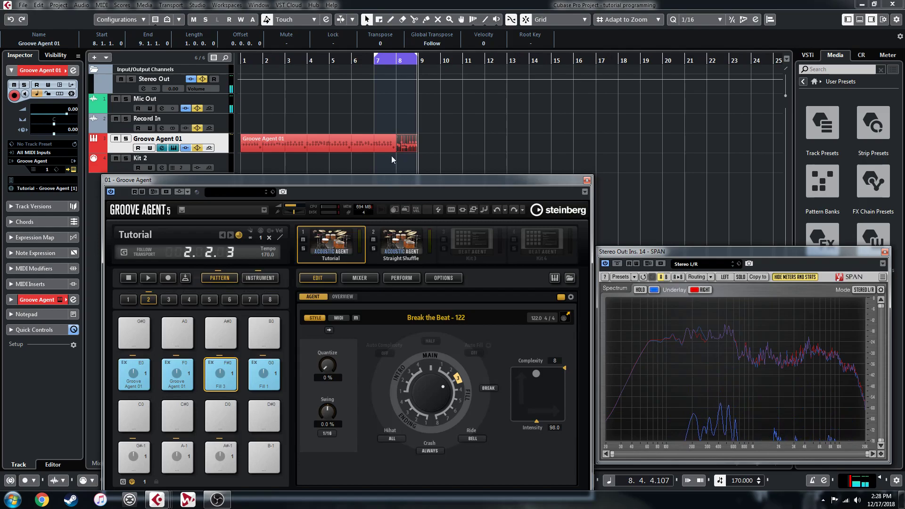
pyautogui.click(409, 158)
pyautogui.moveTo(226, 384); pyautogui.dragTo(227, 383)
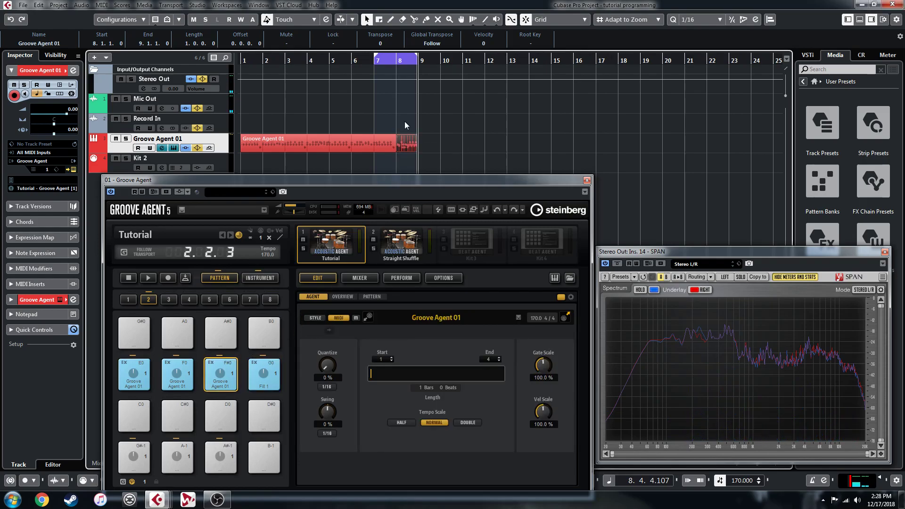
pyautogui.press('Delete')
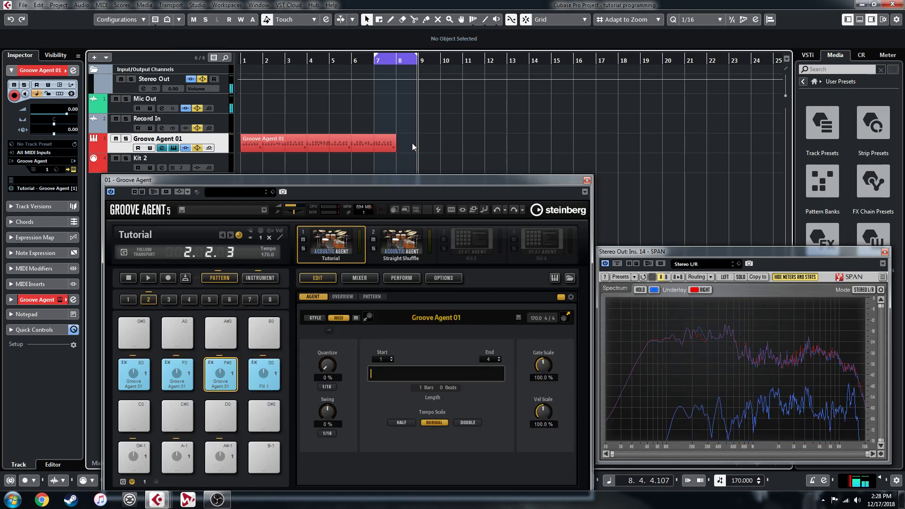
# - Place Fill 1 from pad G0 at bar 8 of the Groove Agent 01 track and glue it to the existing part
pyautogui.moveTo(265, 379); pyautogui.dragTo(397, 150)
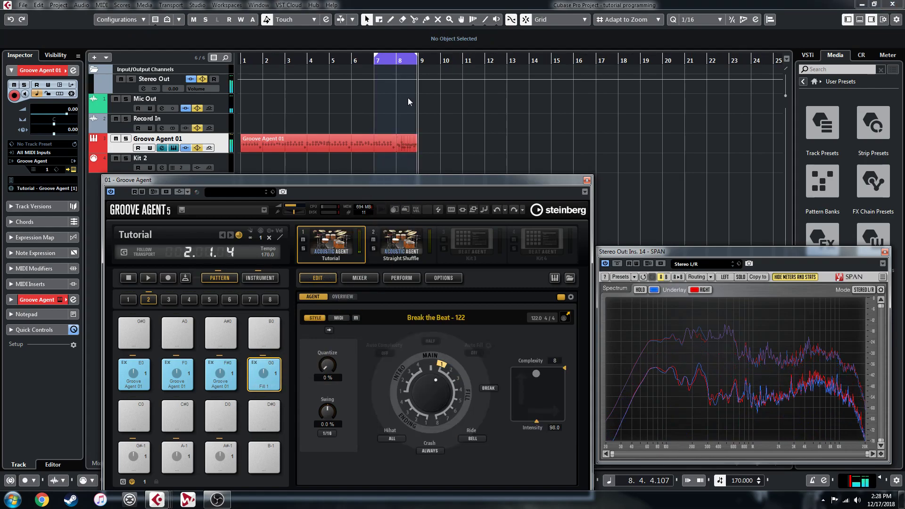
pyautogui.hotkey('ctrl', 'a')
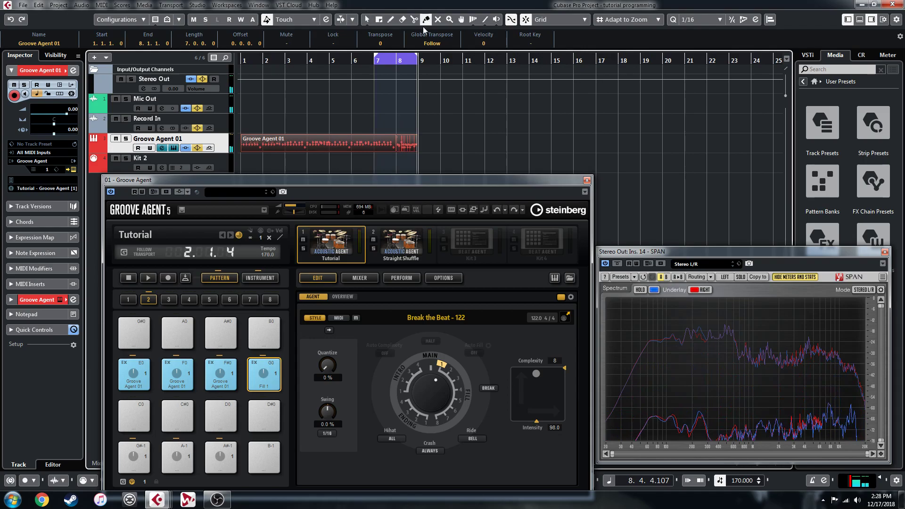
pyautogui.click(401, 139)
# - Open the part containing Fill 1 in the Drum Editor, closing the Groove Agent window, and examine the fill's notes in bar 8
pyautogui.doubleClick(400, 148)
pyautogui.click(586, 180)
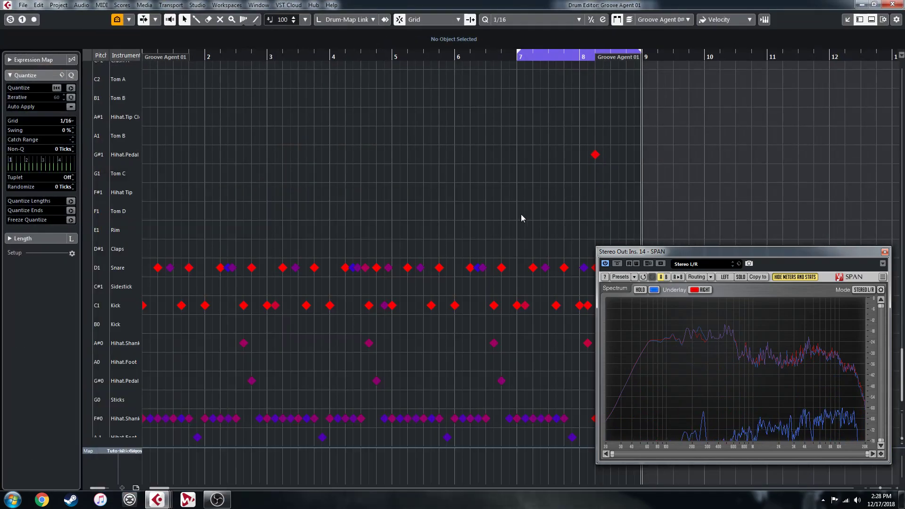
pyautogui.press('g')
pyautogui.press('g')
pyautogui.press('g')
pyautogui.press('h')
pyautogui.press('h')
pyautogui.press('h')
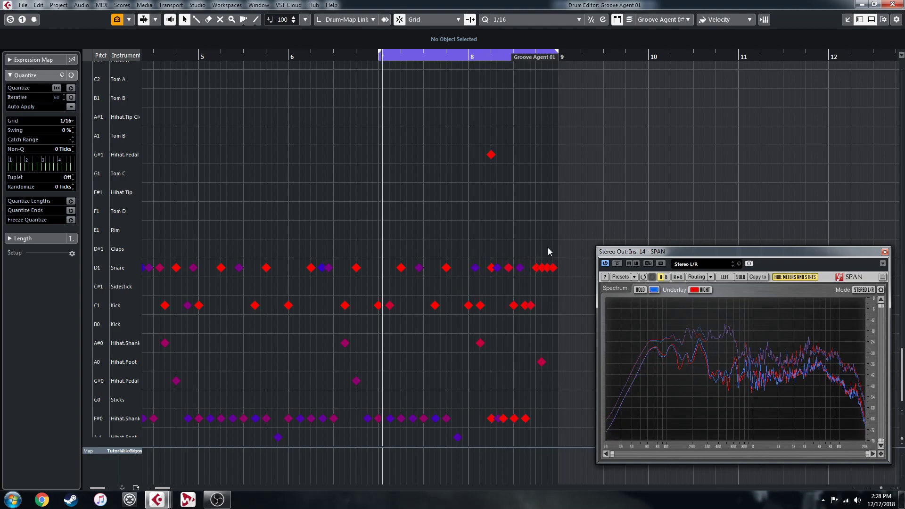
pyautogui.scroll(3, 576, 195)
pyautogui.scroll(-3, 577, 200)
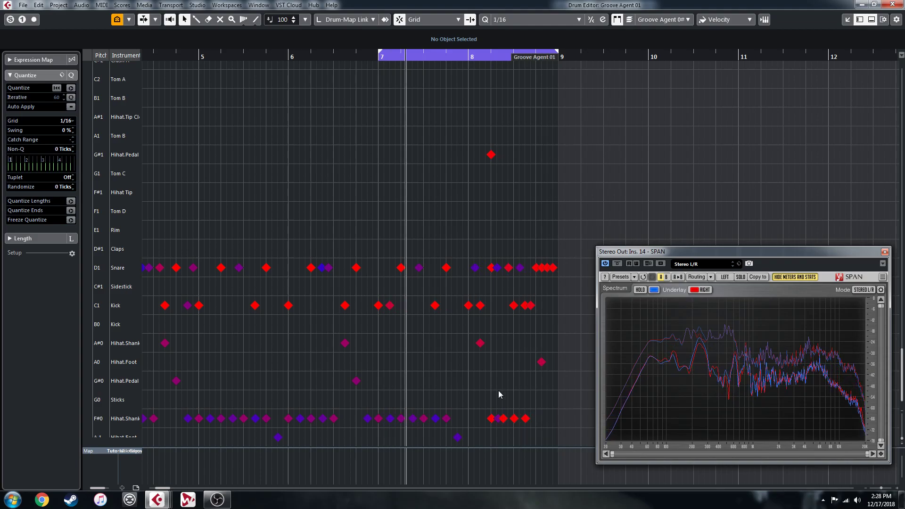
# - Delete the Crash B note at the start of bar 8
pyautogui.scroll(7, 476, 330)
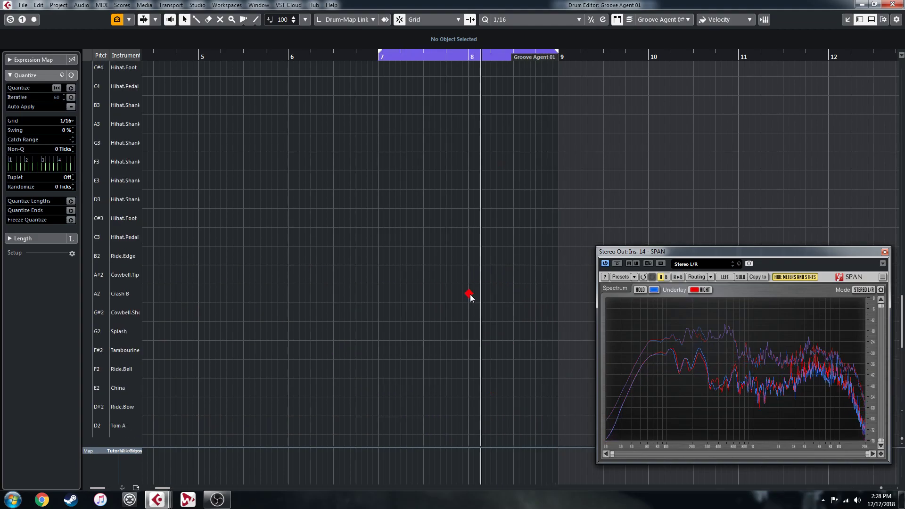
pyautogui.click(469, 294)
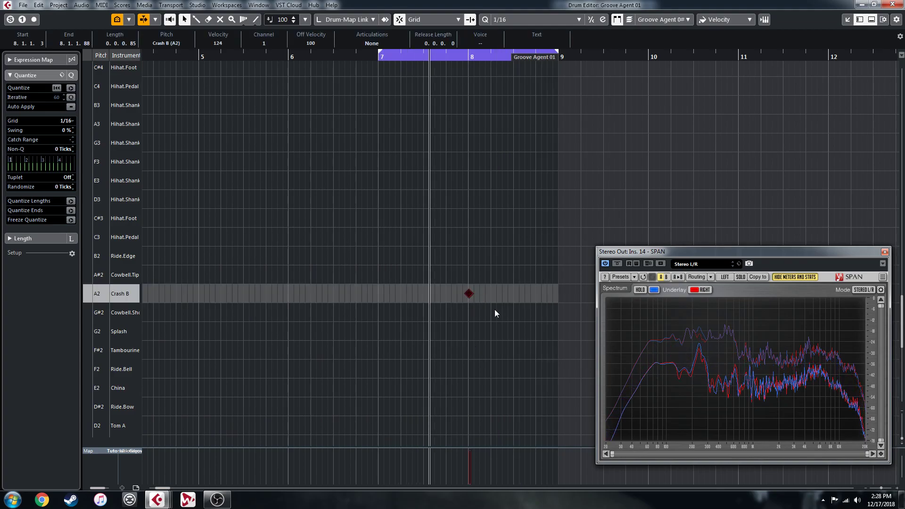
pyautogui.click(477, 452)
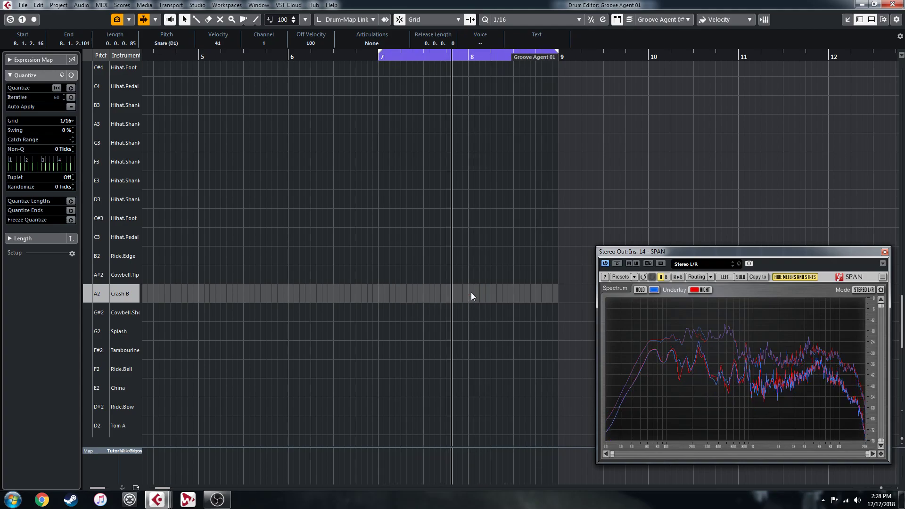
pyautogui.press('Delete')
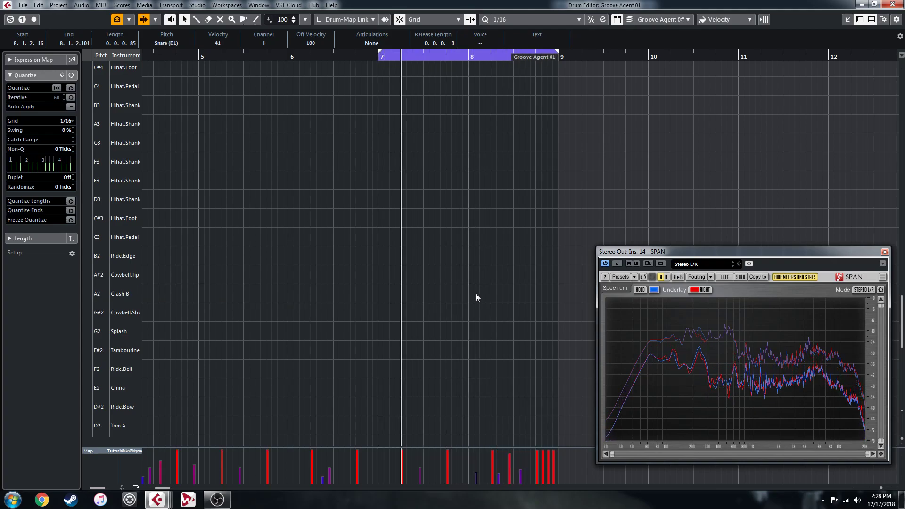
# - Set the velocity of the first quiet snare note in bar 8 to 66
pyautogui.scroll(-4, 480, 293)
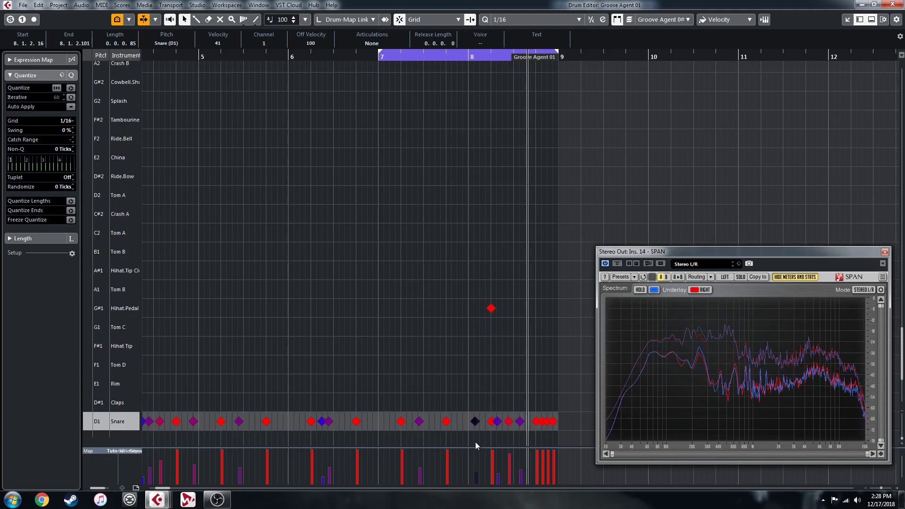
pyautogui.moveTo(480, 467); pyautogui.dragTo(481, 465)
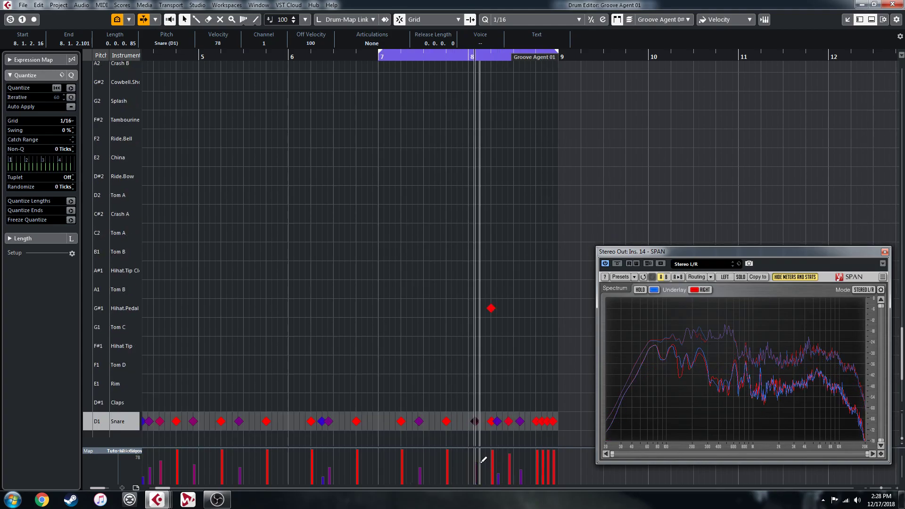
pyautogui.scroll(-3, 504, 365)
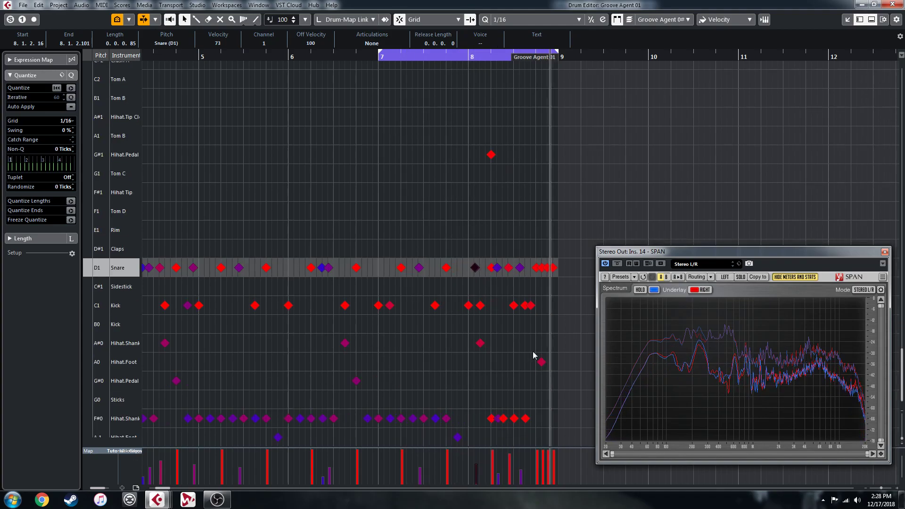
pyautogui.moveTo(481, 464); pyautogui.dragTo(480, 467)
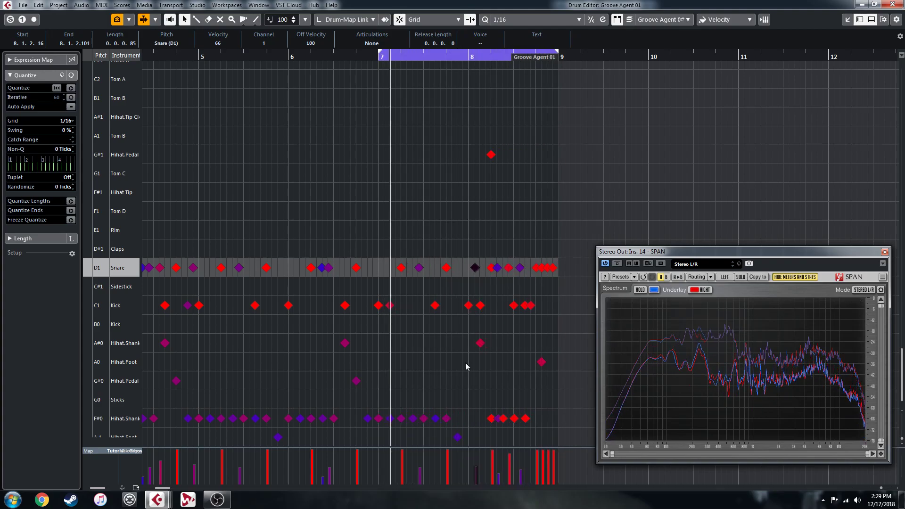
# - Lower the velocities of the last three Hihat.Shank Clsd notes in bar 8, the first to 88, and close the Drum Editor
pyautogui.moveTo(542, 417); pyautogui.dragTo(503, 421)
pyautogui.moveTo(517, 452)
pyautogui.mouseDown()
pyautogui.moveTo(517, 463)
pyautogui.moveTo(495, 456)
pyautogui.mouseUp()
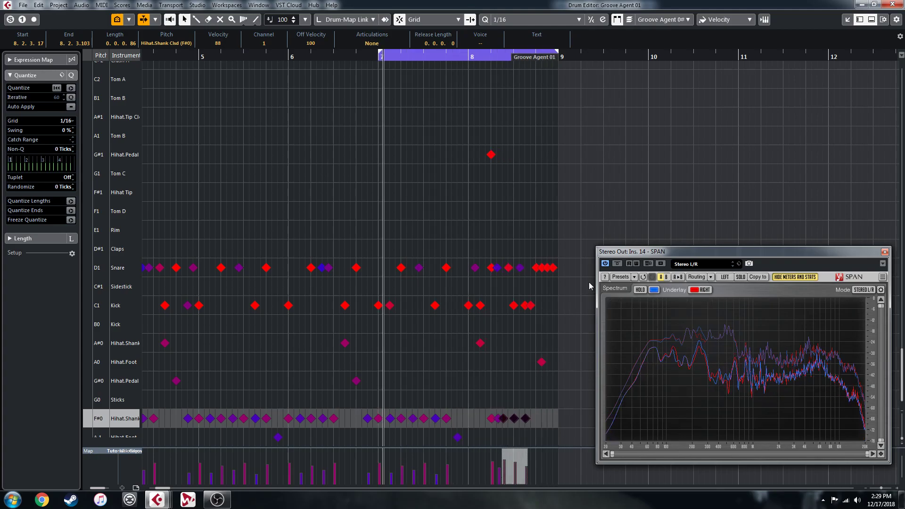
pyautogui.click(893, 4)
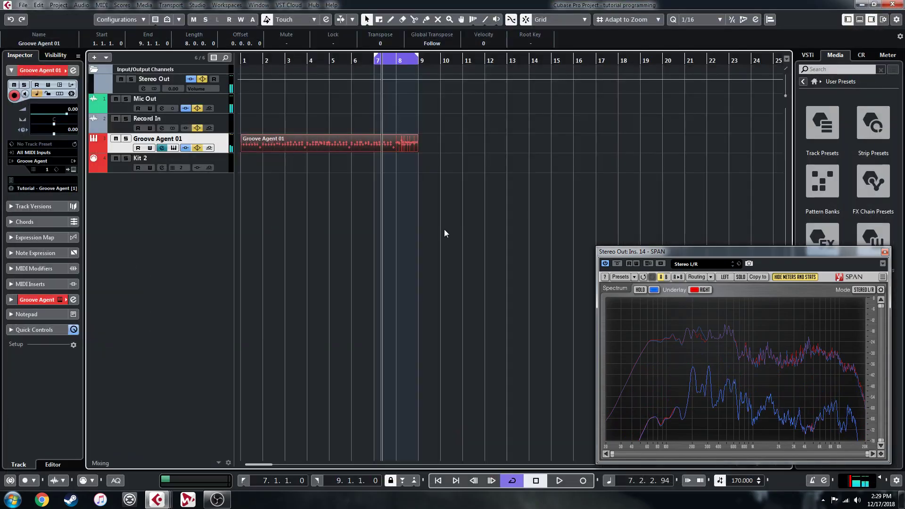
# - Split the Groove Agent 01 part at bar 8 and store the one-bar fill on pad G0
pyautogui.keyDown('alt'); pyautogui.click(398, 147); pyautogui.keyUp('alt')
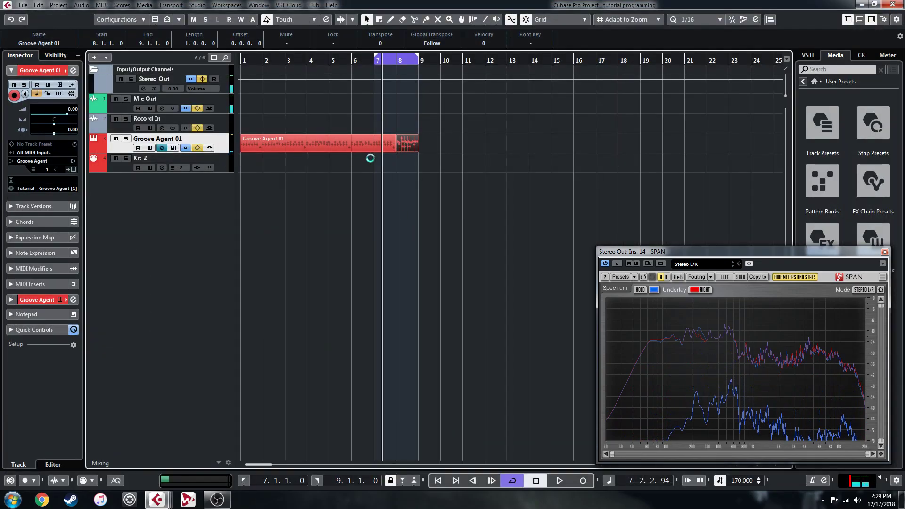
pyautogui.moveTo(412, 149); pyautogui.dragTo(381, 273)
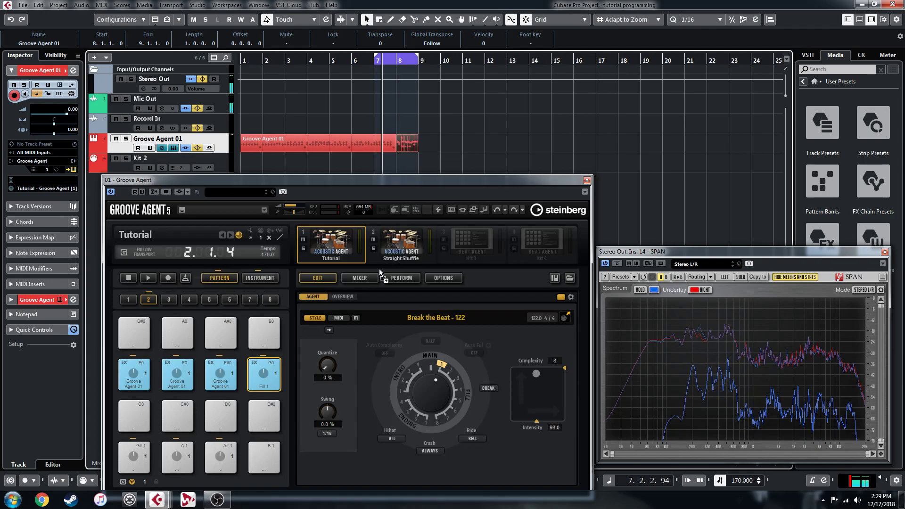
pyautogui.moveTo(267, 380); pyautogui.dragTo(267, 381)
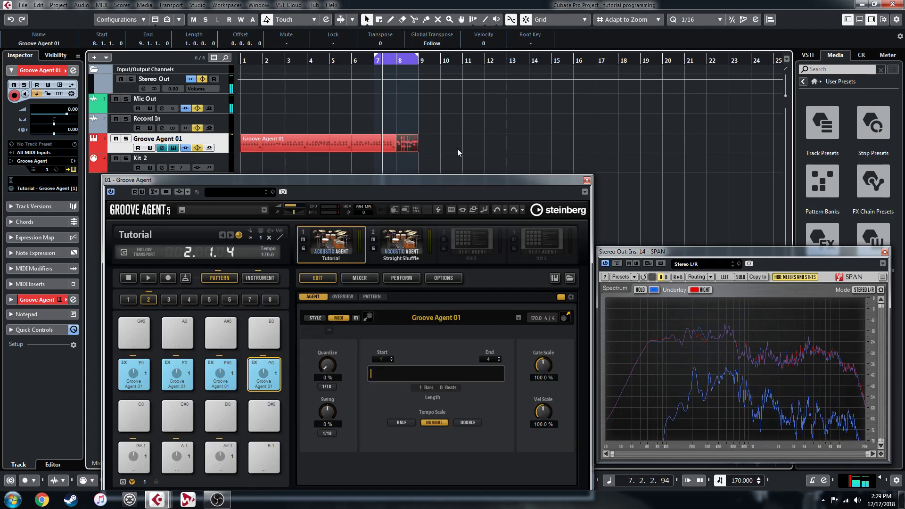
# - Replace the parts on the Groove Agent 01 track with the eight-bar groove from pad A-1 at bar 1
pyautogui.click(307, 144)
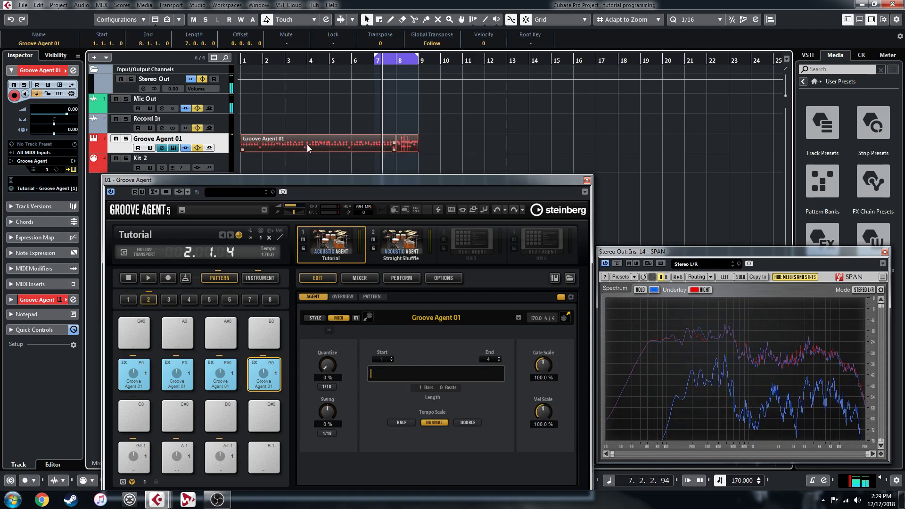
pyautogui.press('Delete')
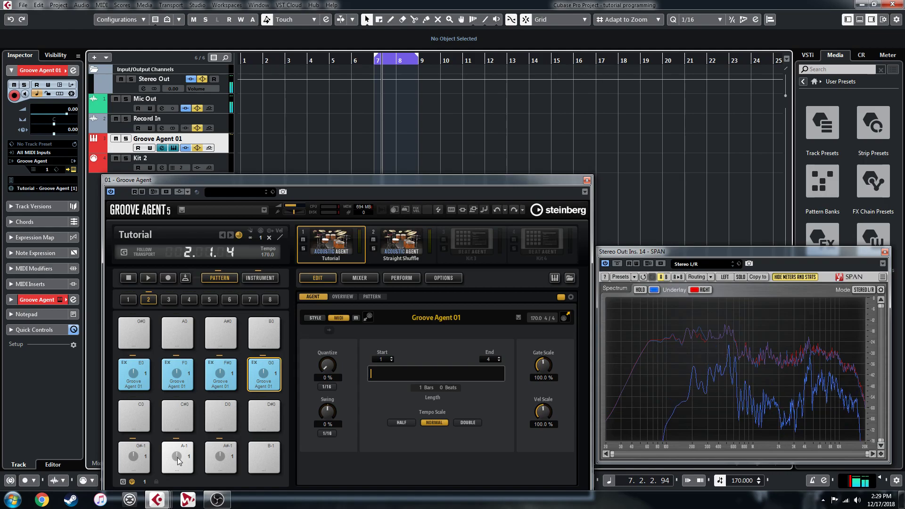
pyautogui.moveTo(179, 461); pyautogui.dragTo(282, 145)
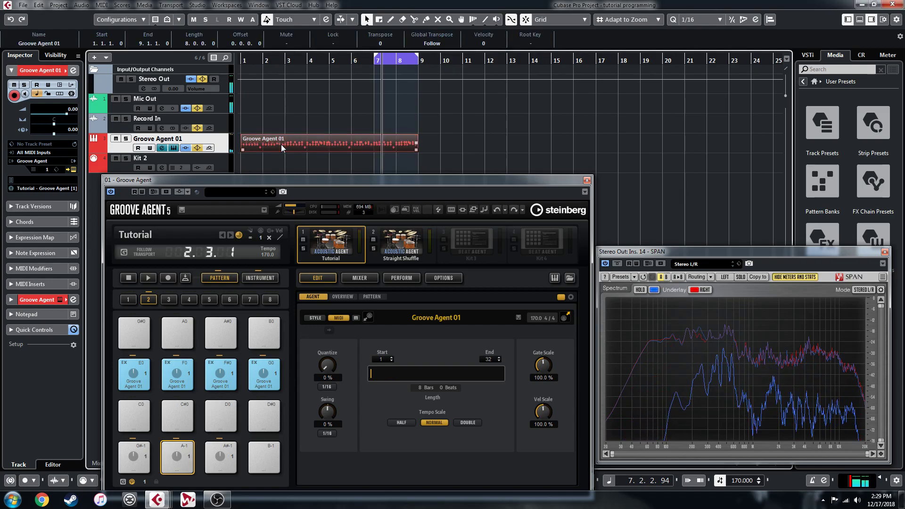
# - Duplicate the groove to bar 9, shorten the copy to seven bars, and place the fill from pad E0 at bar 16
pyautogui.hotkey('ctrl', 'd')
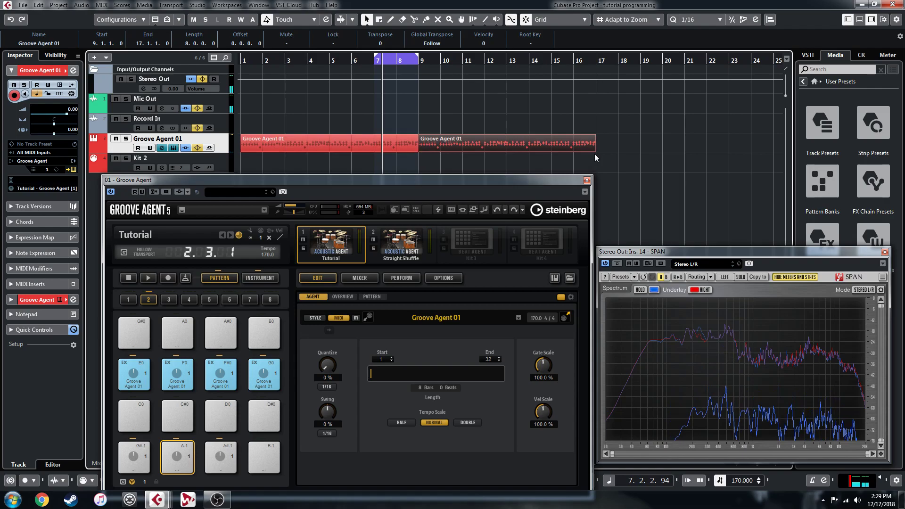
pyautogui.moveTo(596, 149); pyautogui.dragTo(583, 150)
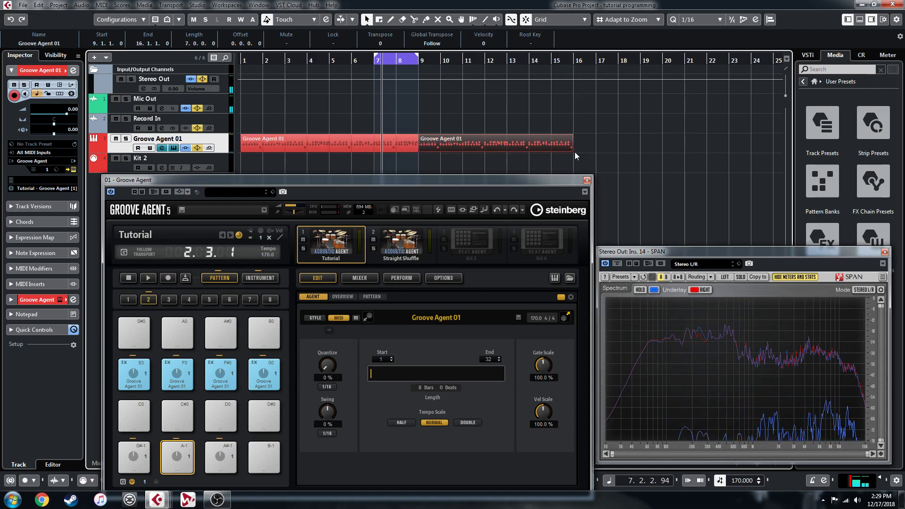
pyautogui.click(140, 364)
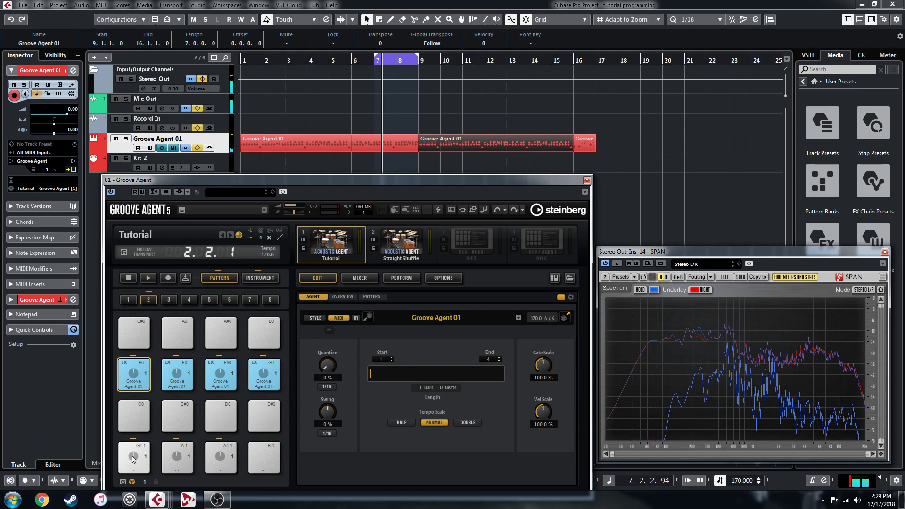
# - Place the eight-bar groove from pad G#-1 at bar 17 and duplicate it to bar 25
pyautogui.moveTo(134, 460); pyautogui.dragTo(595, 143)
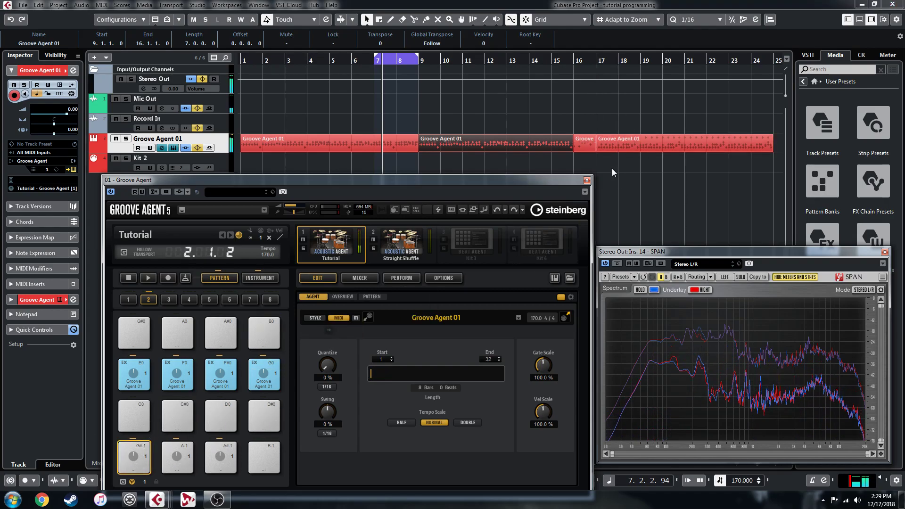
pyautogui.click(663, 143)
pyautogui.hotkey('ctrl', 'd')
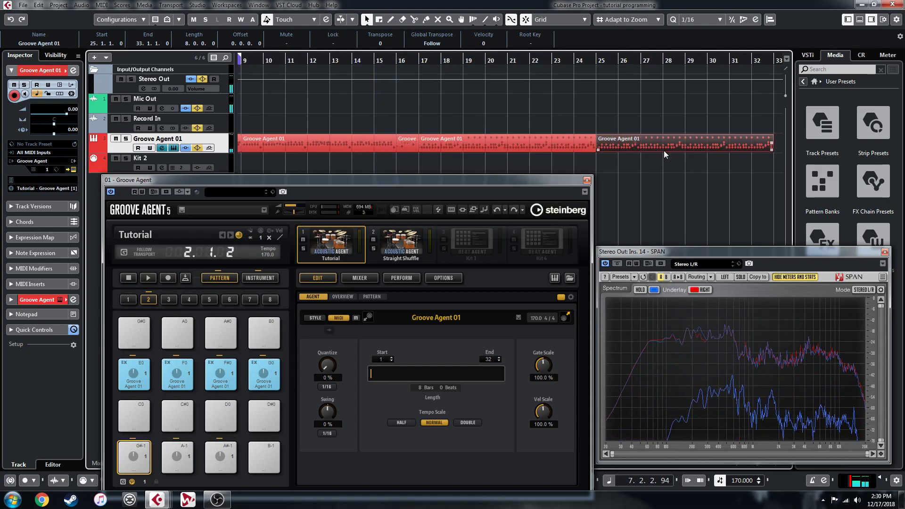
# - Shorten the groove at bar 25 to seven bars and place the fill from pad F0 at bar 32
pyautogui.scroll(-2, 664, 151)
pyautogui.click(187, 363)
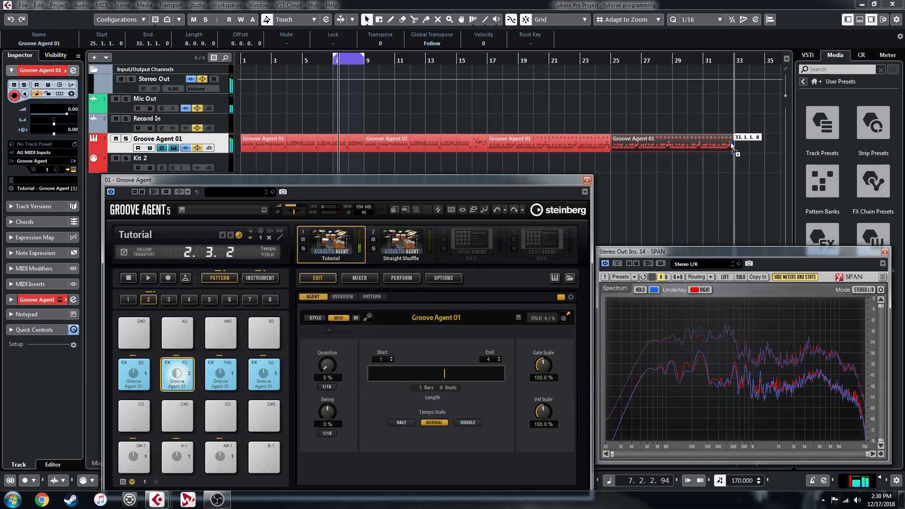
pyautogui.moveTo(732, 146); pyautogui.dragTo(734, 147)
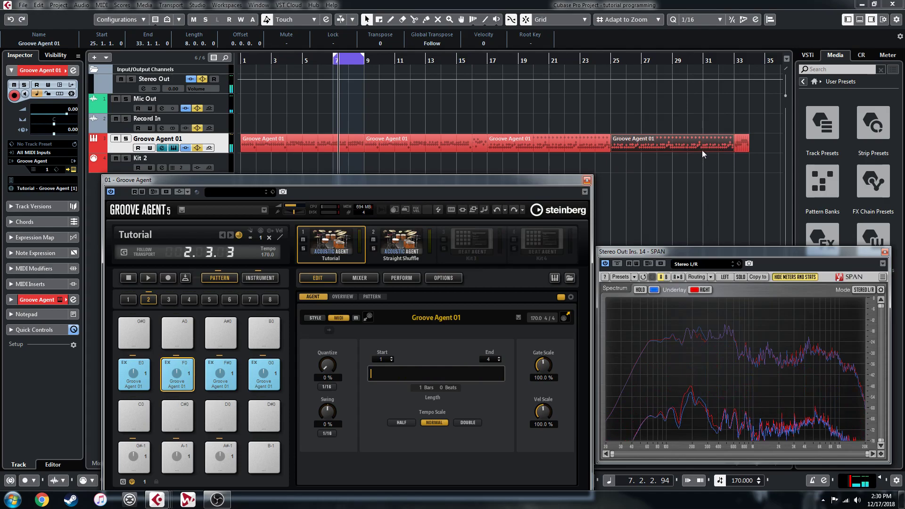
pyautogui.moveTo(732, 150)
pyautogui.mouseDown()
pyautogui.moveTo(717, 159)
pyautogui.moveTo(728, 145)
pyautogui.mouseUp()
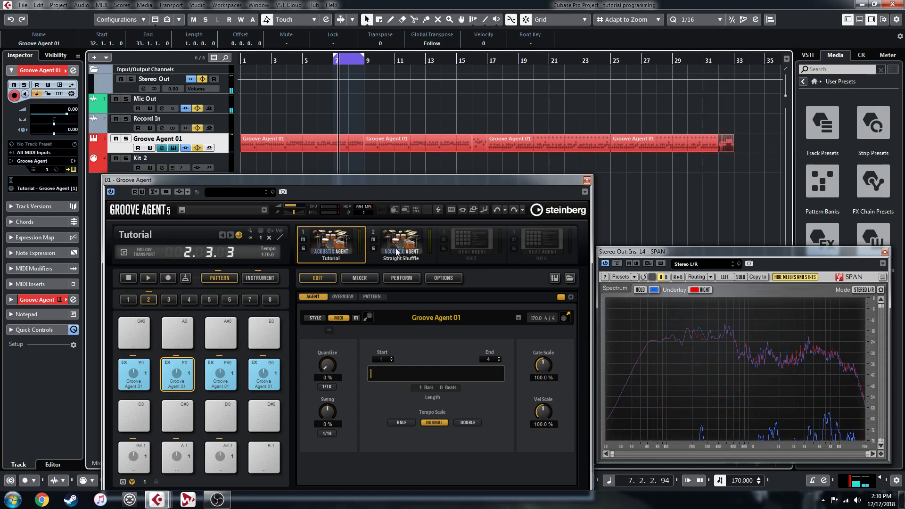
# - Place the eight-bar groove from pad A#-1 at bar 33 and duplicate it to bar 41
pyautogui.moveTo(220, 459); pyautogui.dragTo(740, 142)
pyautogui.press('g')
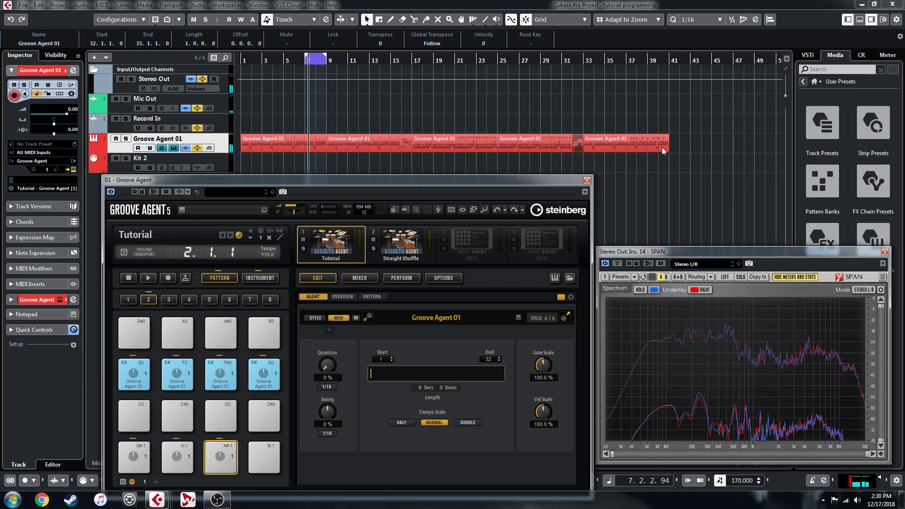
pyautogui.click(641, 146)
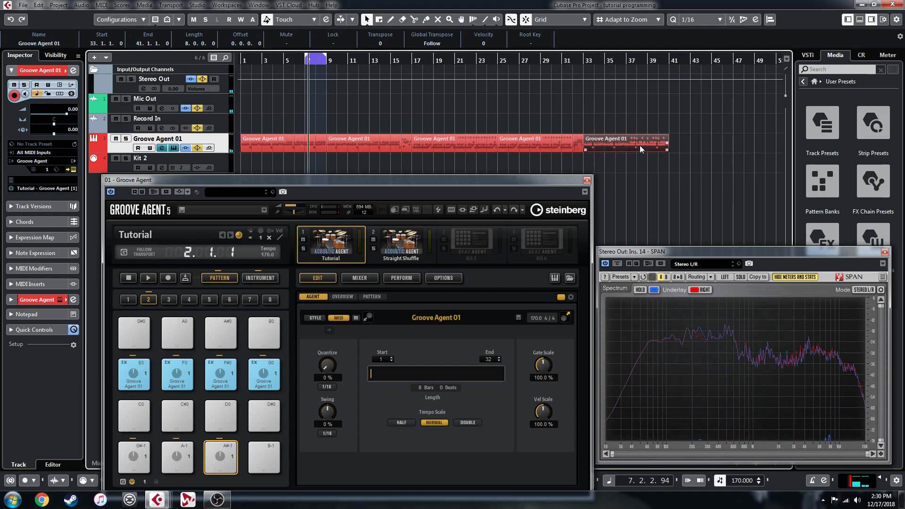
pyautogui.hotkey('ctrl', 'd')
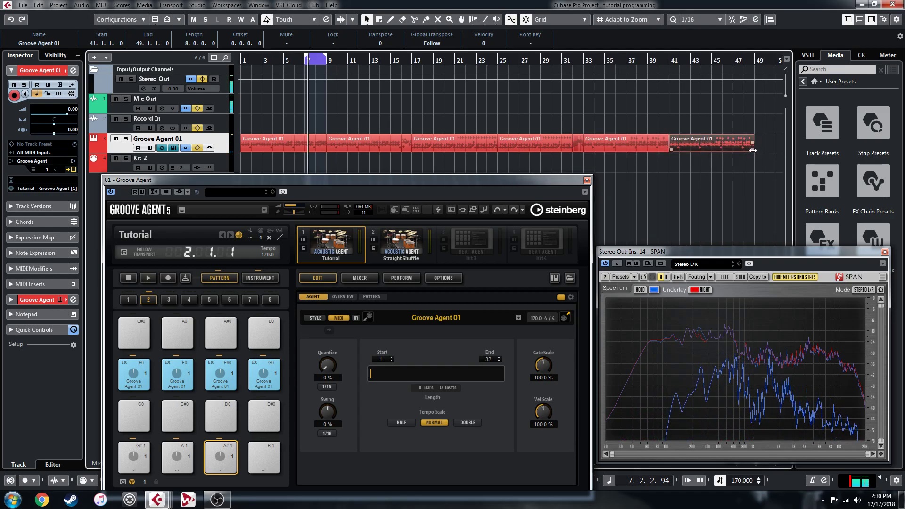
# - Shorten the groove at bar 41 to seven bars and place the fill from pad F#0 at bar 48
pyautogui.moveTo(753, 149); pyautogui.dragTo(744, 149)
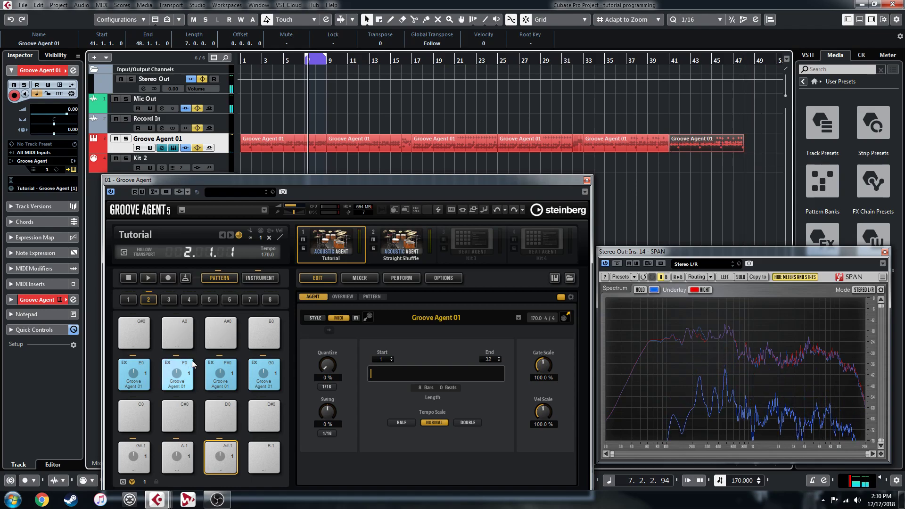
pyautogui.click(229, 367)
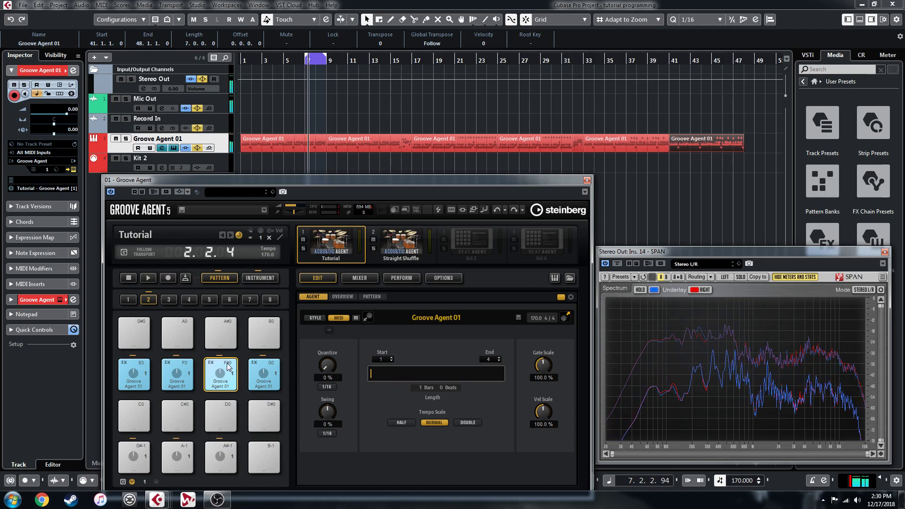
pyautogui.moveTo(227, 373); pyautogui.dragTo(748, 140)
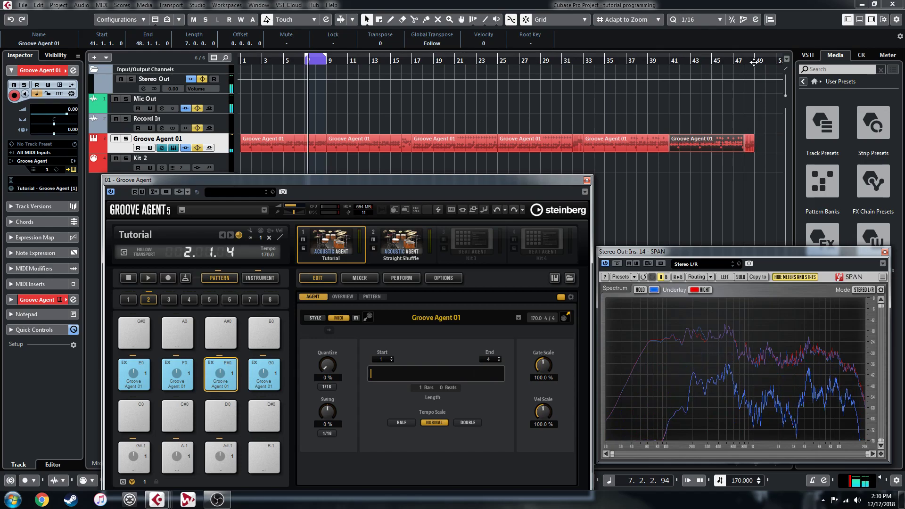
# - Select all parts on the Groove Agent 01 track, set the locators around them, and briefly play from bar 1
pyautogui.moveTo(775, 142); pyautogui.dragTo(273, 144)
pyautogui.press('p')
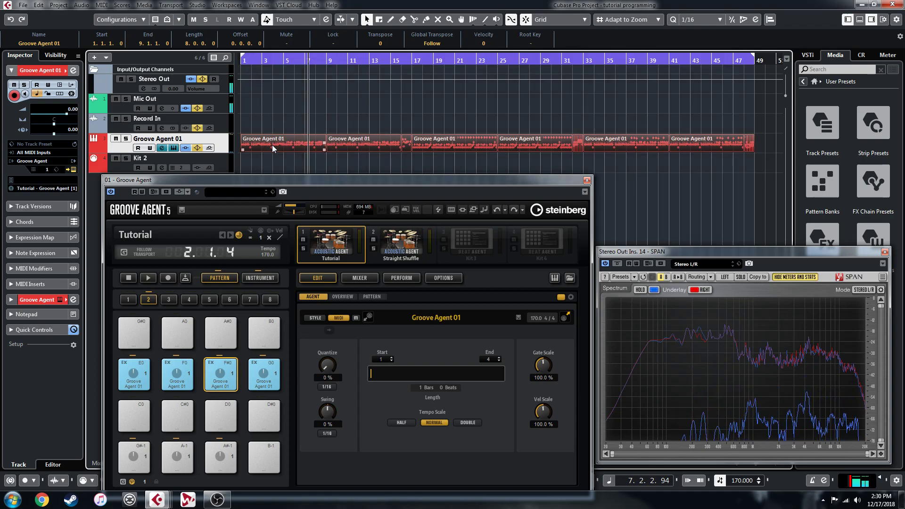
pyautogui.press('space')
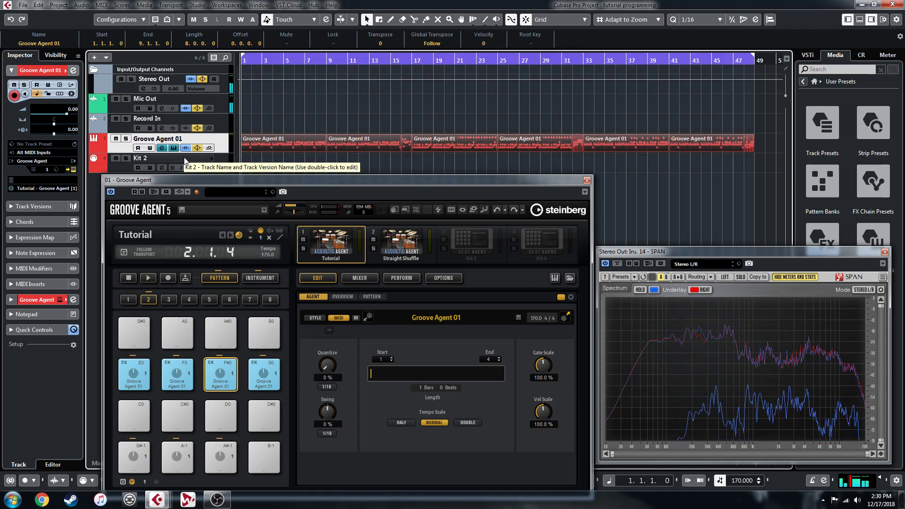
pyautogui.press('space')
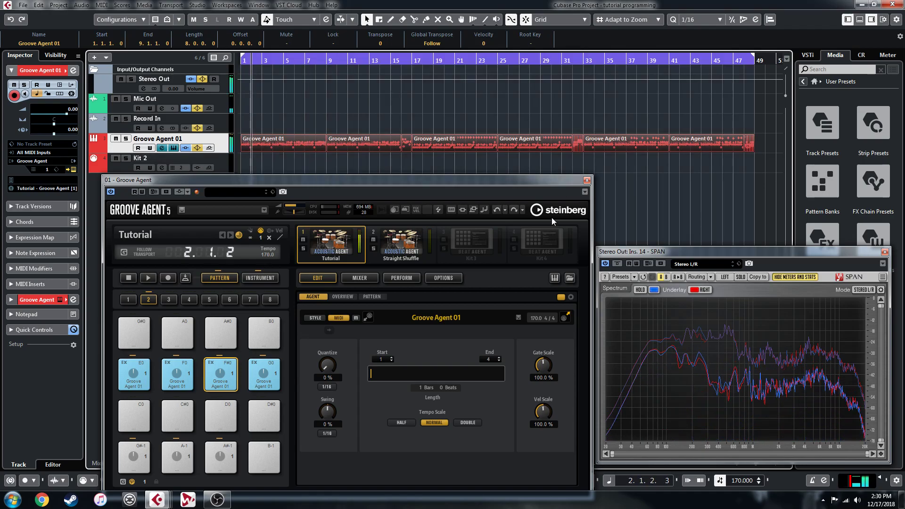
# - Delete the Crash B note at the start of the groove at bar 9
pyautogui.doubleClick(358, 143)
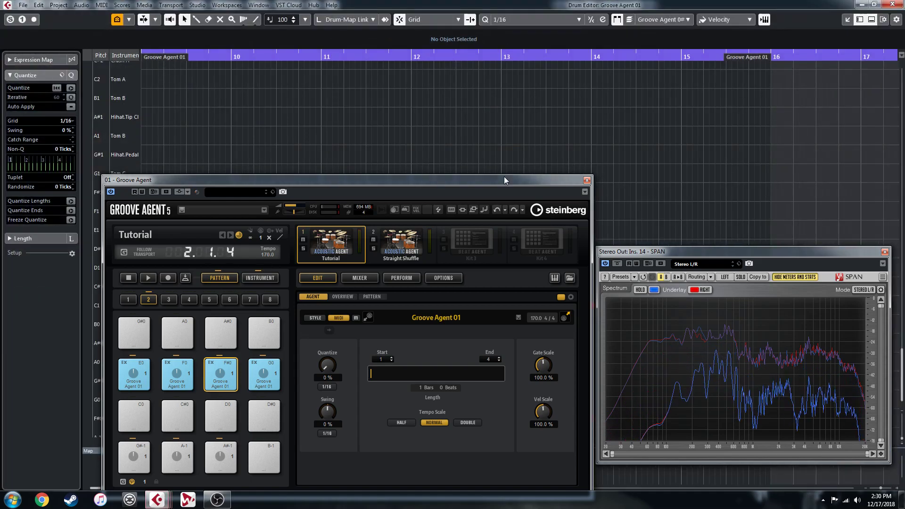
pyautogui.click(586, 181)
pyautogui.scroll(8, 217, 240)
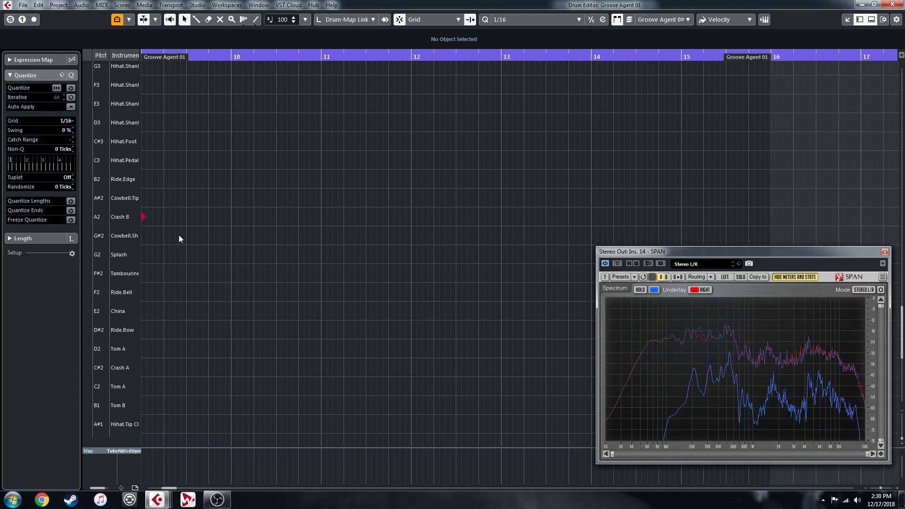
pyautogui.click(143, 217)
pyautogui.doubleClick(143, 217)
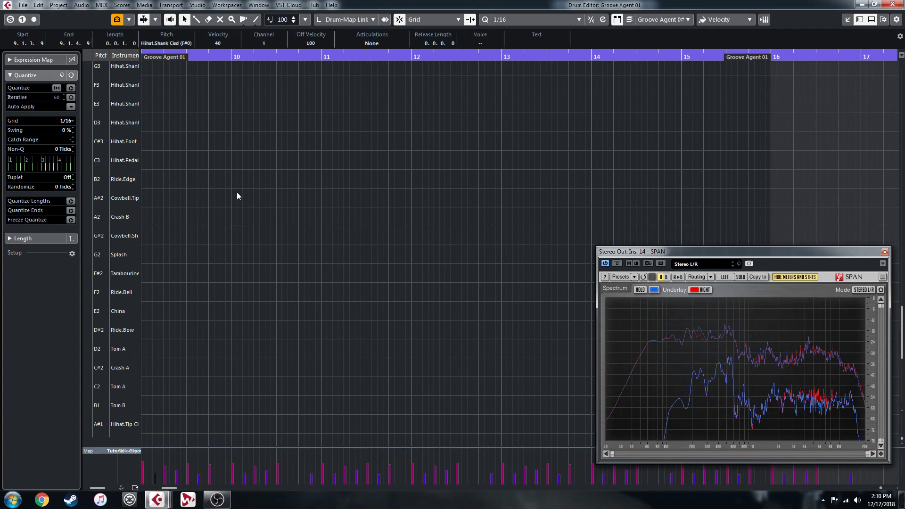
pyautogui.click(892, 5)
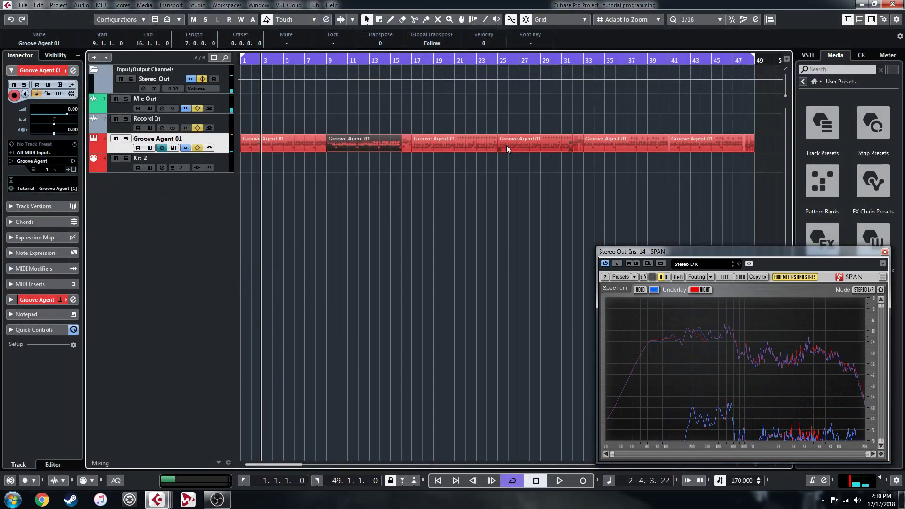
# - Delete the Crash B note at the start of the groove at bar 25
pyautogui.doubleClick(529, 142)
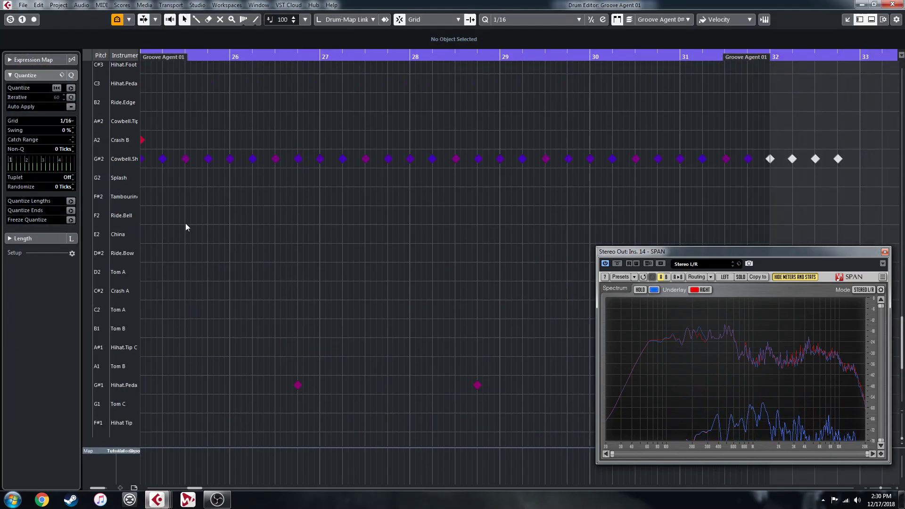
pyautogui.click(142, 141)
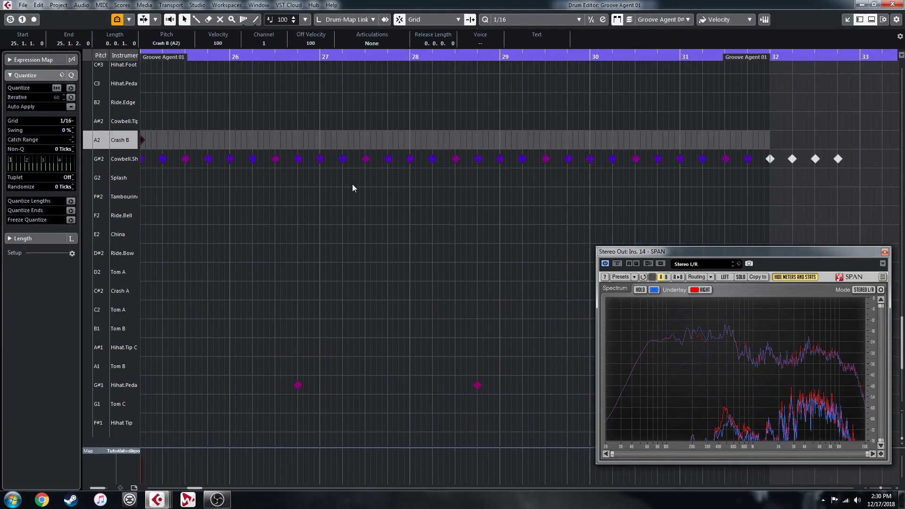
pyautogui.press('Delete')
pyautogui.click(892, 5)
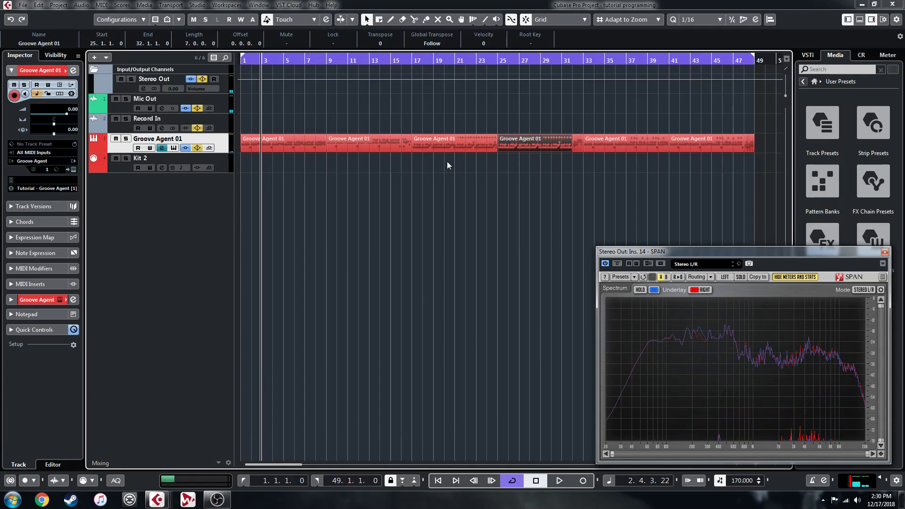
# - Delete the Crash B note at the start of the groove at bar 41
pyautogui.click(693, 142)
pyautogui.doubleClick(694, 139)
pyautogui.scroll(4, 307, 250)
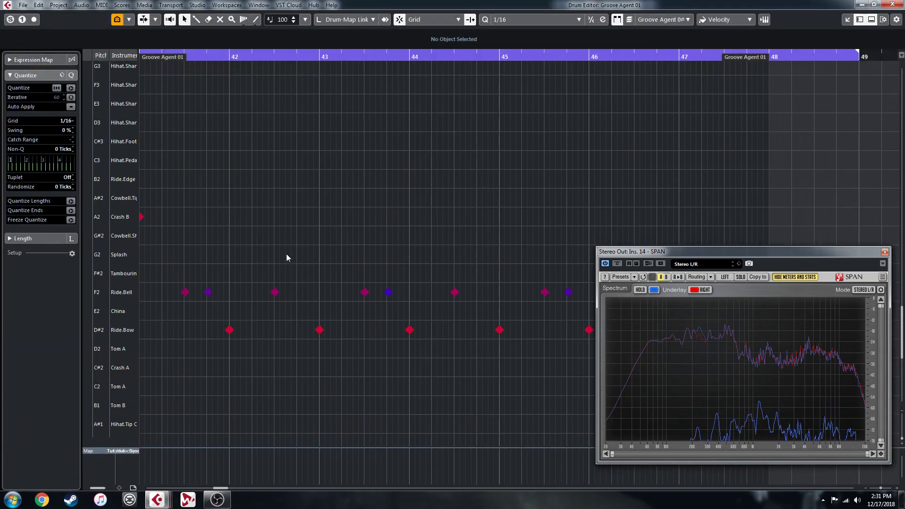
pyautogui.click(143, 219)
pyautogui.press('Delete')
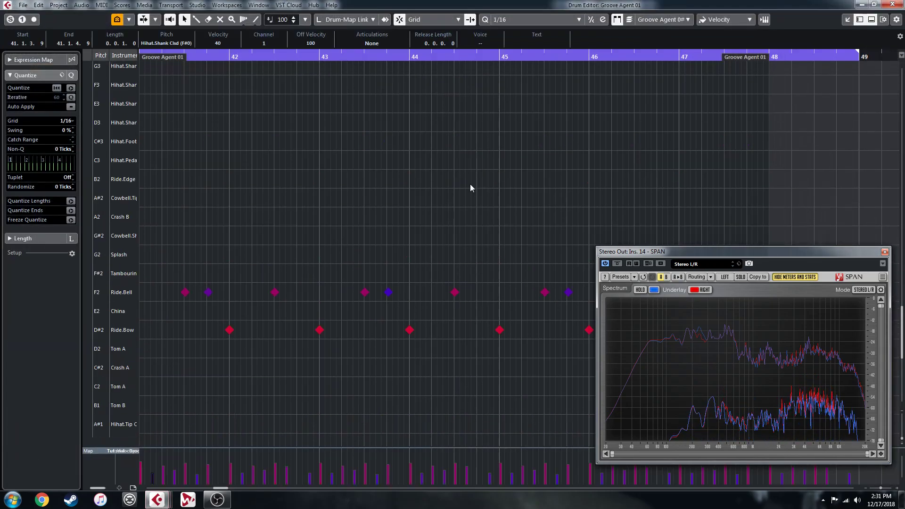
pyautogui.scroll(4, 606, 137)
pyautogui.click(891, 5)
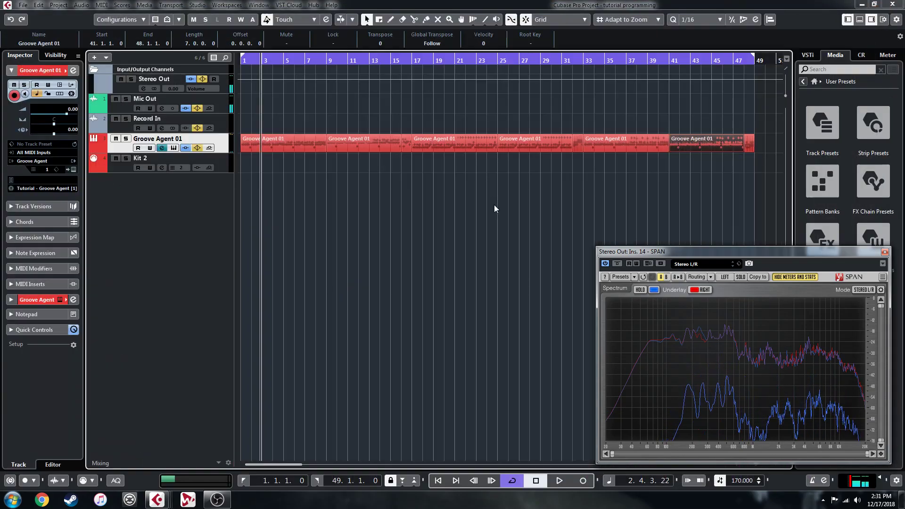
# - Play the whole drum arrangement from bar 1 to review it, then stop playback
pyautogui.press('Home')
pyautogui.press('space')
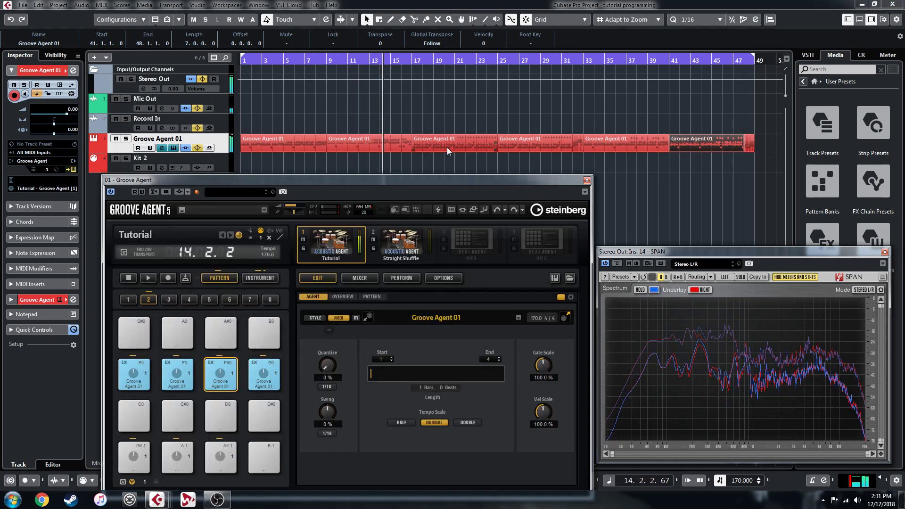
pyautogui.moveTo(441, 183); pyautogui.dragTo(443, 151)
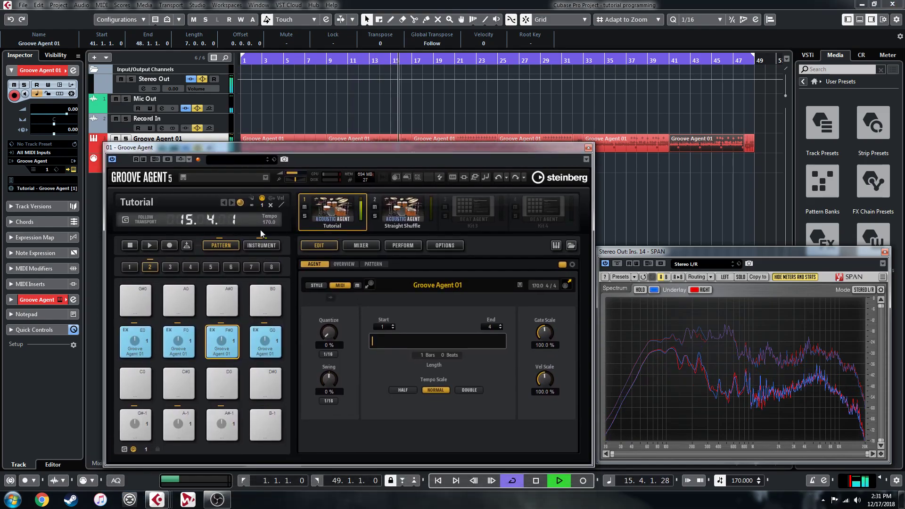
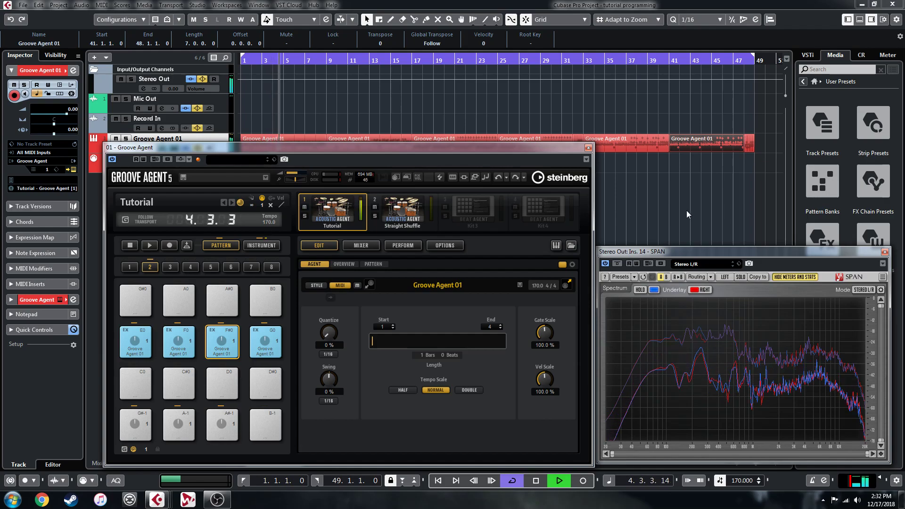
pyautogui.press('space')
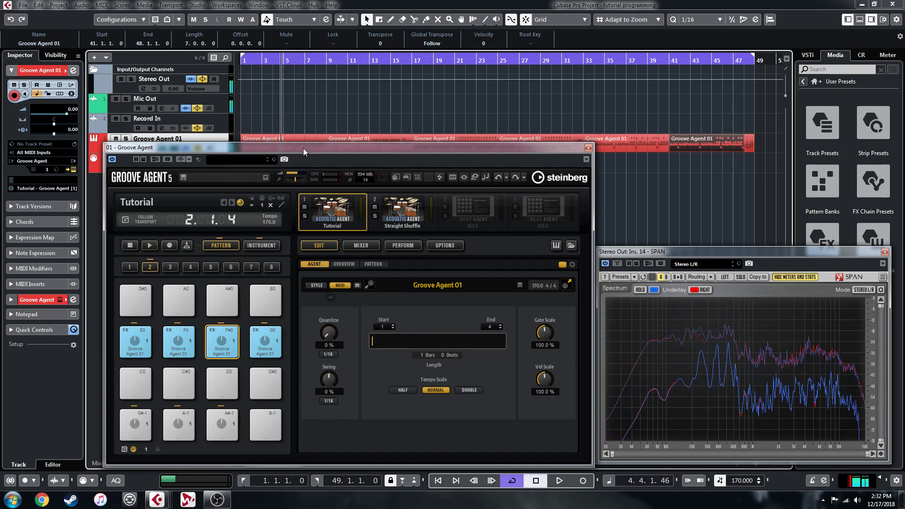
# - Move the opening crash note of the groove at bar 1 from Crash B to Crash A
pyautogui.moveTo(303, 151); pyautogui.dragTo(299, 214)
pyautogui.click(270, 146)
pyautogui.doubleClick(263, 147)
pyautogui.click(586, 211)
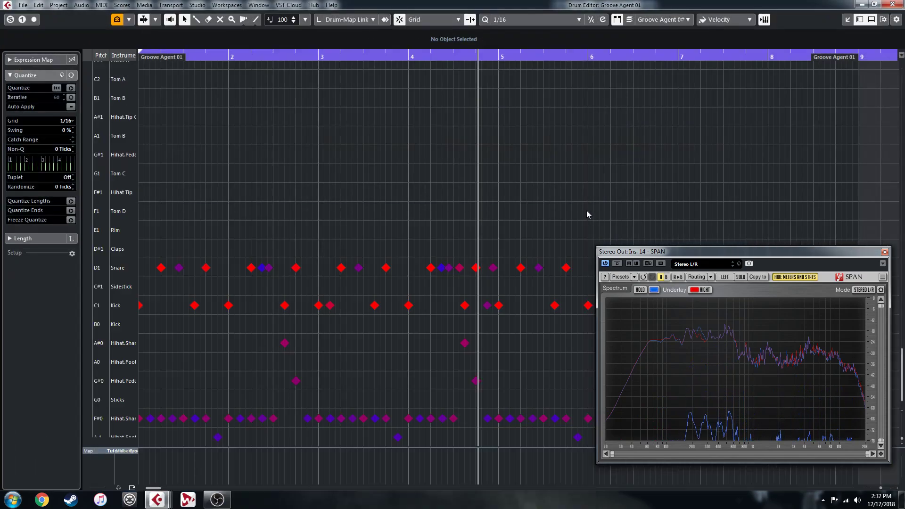
pyautogui.scroll(6, 146, 257)
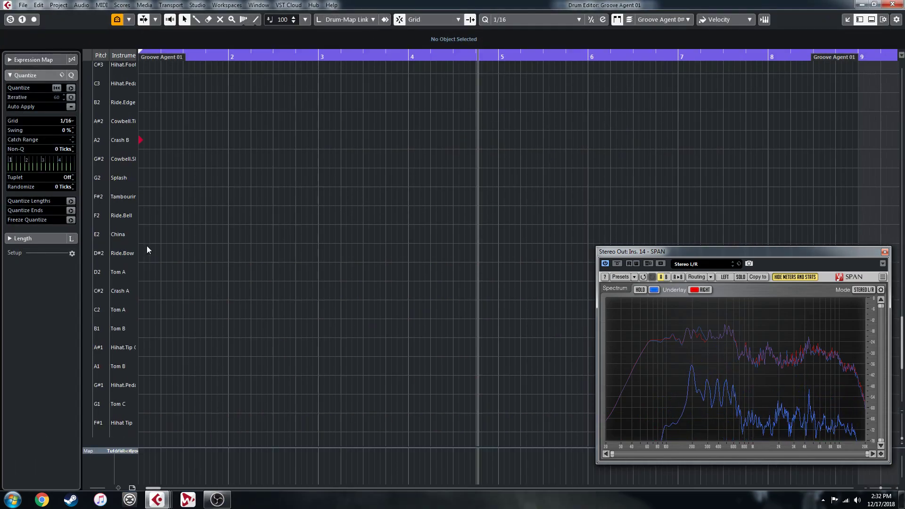
pyautogui.click(141, 142)
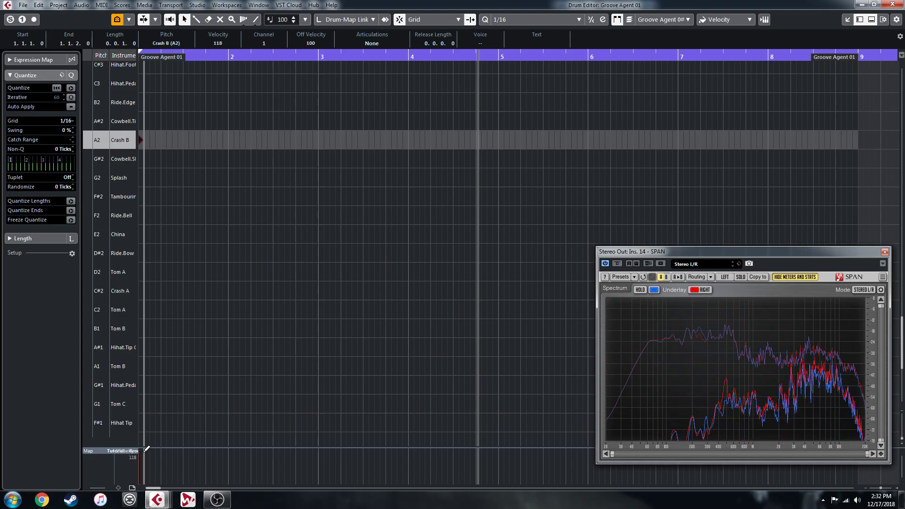
pyautogui.press('Down')
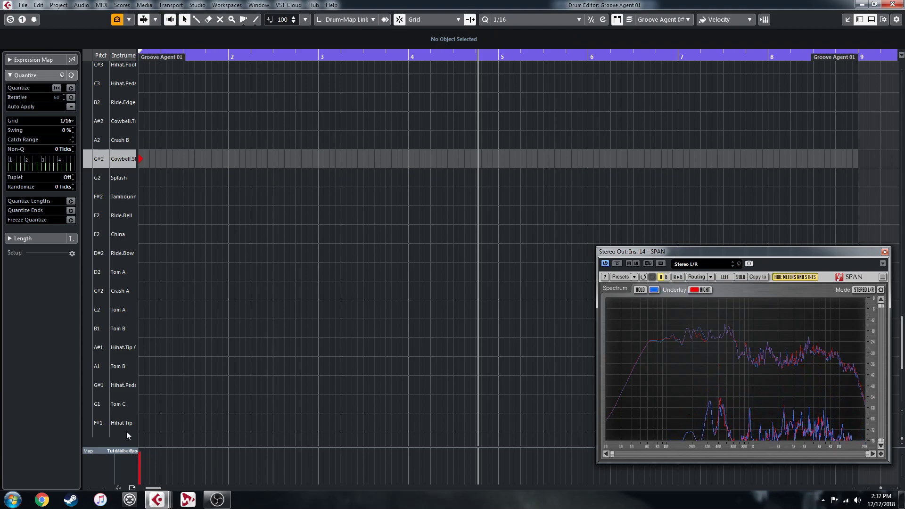
pyautogui.click(140, 158)
pyautogui.press('Down')
pyautogui.press('Down')
pyautogui.press('Down')
pyautogui.press('Down')
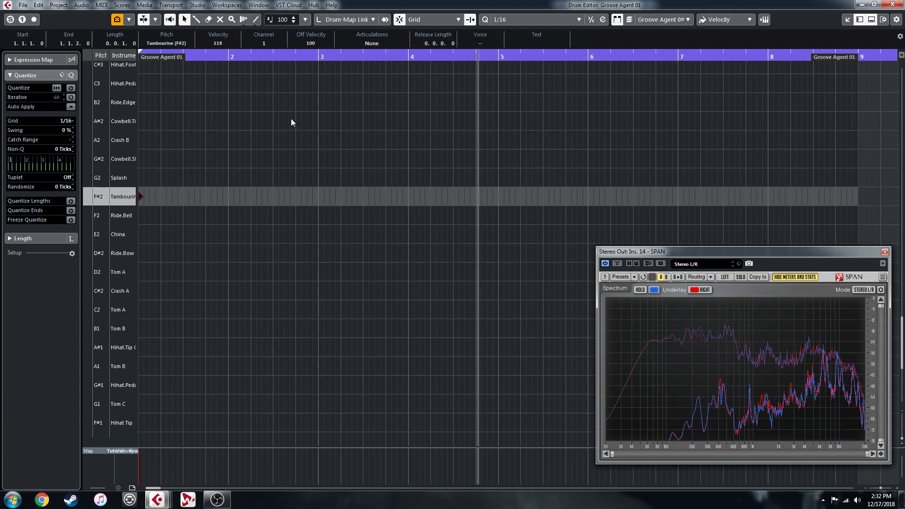
pyautogui.press('Down')
pyautogui.press('Down')
pyautogui.press('Down')
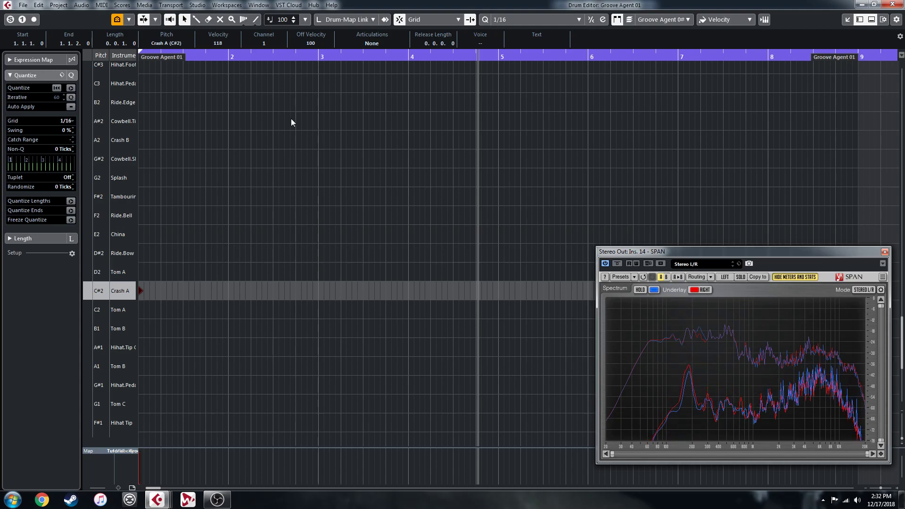
pyautogui.click(901, 4)
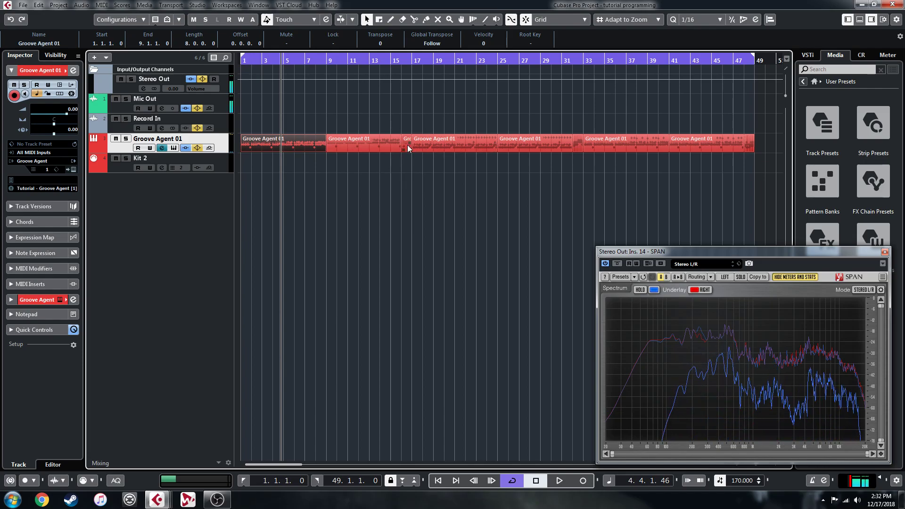
# - Set the locators from bar 15 to bar 17 and start looped playback at bar 15
pyautogui.keyDown('ctrl'); pyautogui.click(394, 65); pyautogui.keyUp('ctrl')
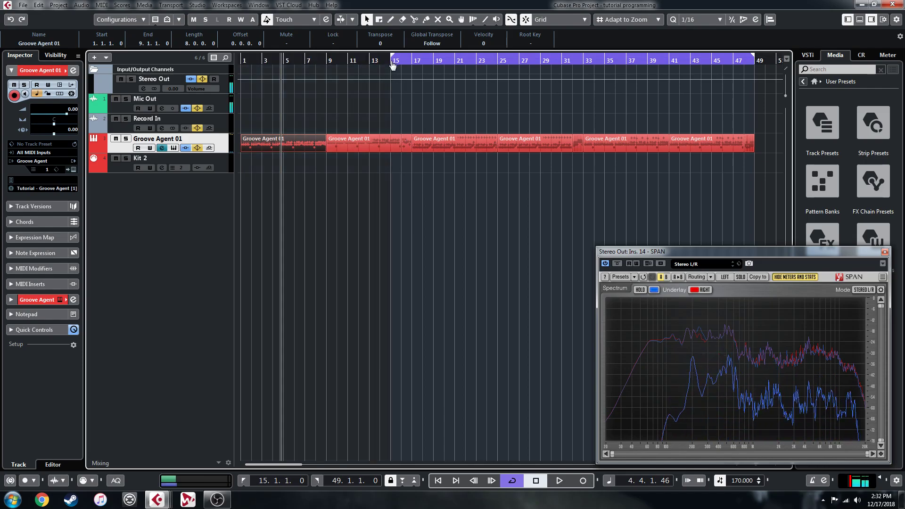
pyautogui.keyDown('alt'); pyautogui.click(412, 64); pyautogui.keyUp('alt')
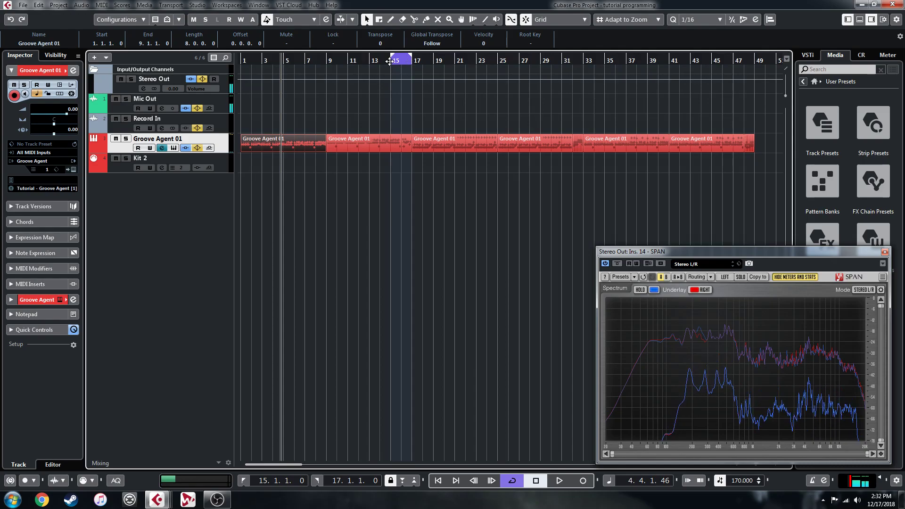
pyautogui.click(390, 62)
pyautogui.press('space')
# - Glue the groove starting at bar 9 and the fill at bar 16 into one part
pyautogui.press('h')
pyautogui.press('h')
pyautogui.press('h')
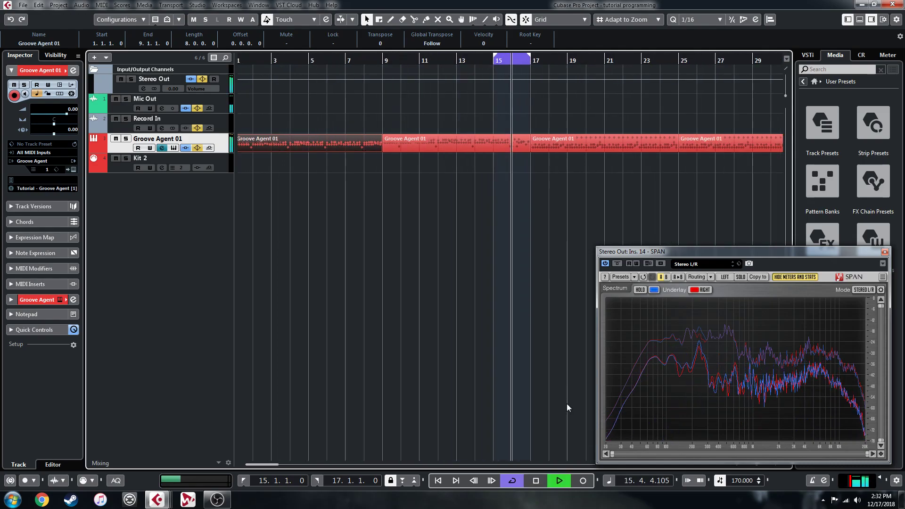
pyautogui.press('h')
pyautogui.press('h')
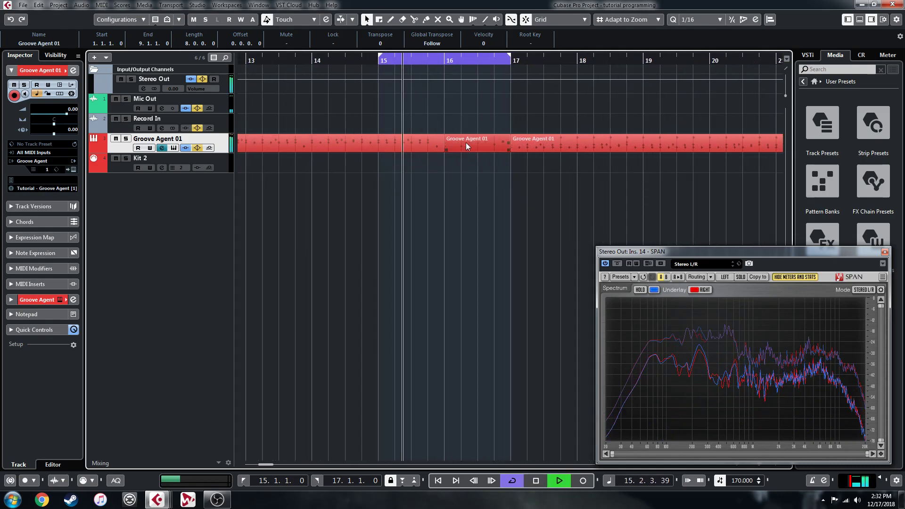
pyautogui.moveTo(477, 165); pyautogui.dragTo(429, 142)
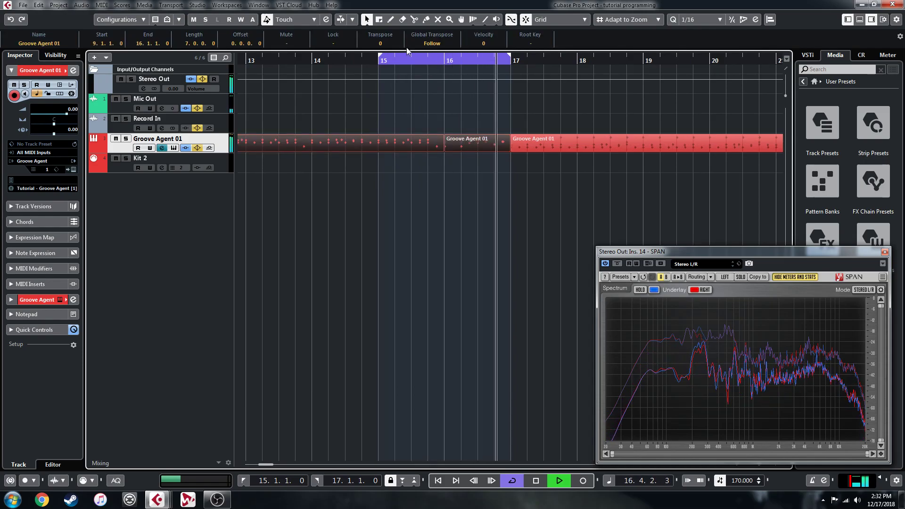
pyautogui.press('4')
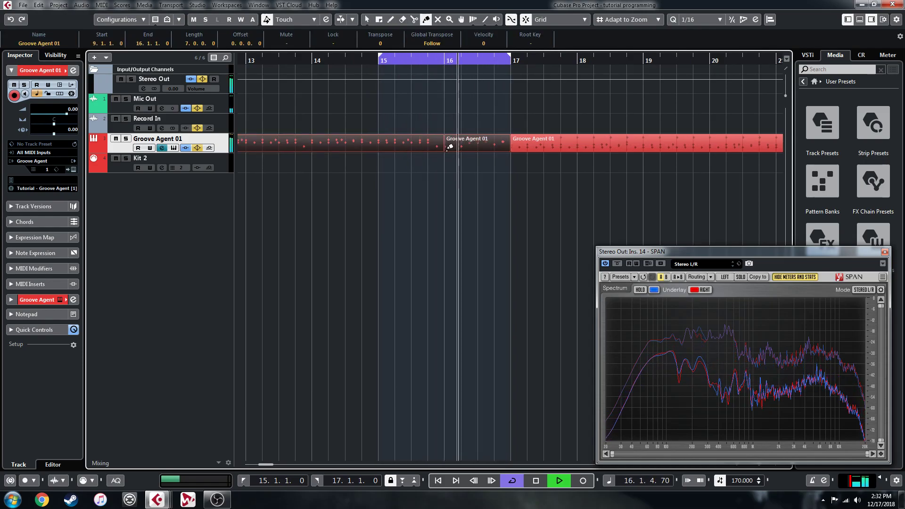
pyautogui.click(451, 147)
pyautogui.press('1')
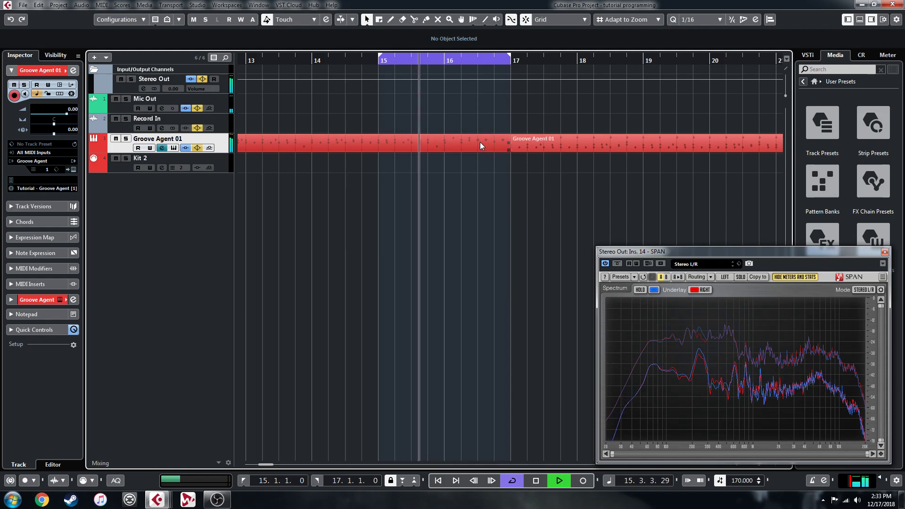
# - Open the glued part in the Drum Editor and examine the notes of the bar 16 fill during playback
pyautogui.doubleClick(480, 143)
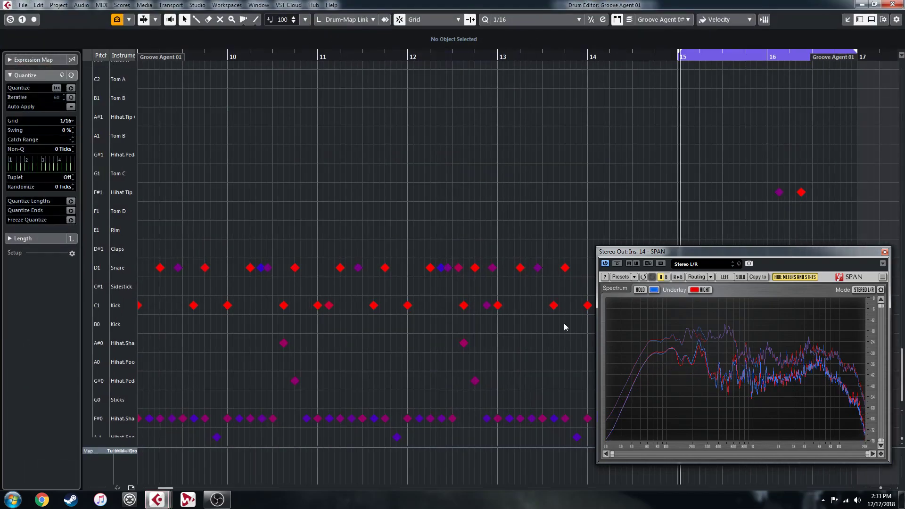
pyautogui.press('g')
pyautogui.press('g')
pyautogui.press('g')
pyautogui.press('g')
pyautogui.press('h')
pyautogui.press('h')
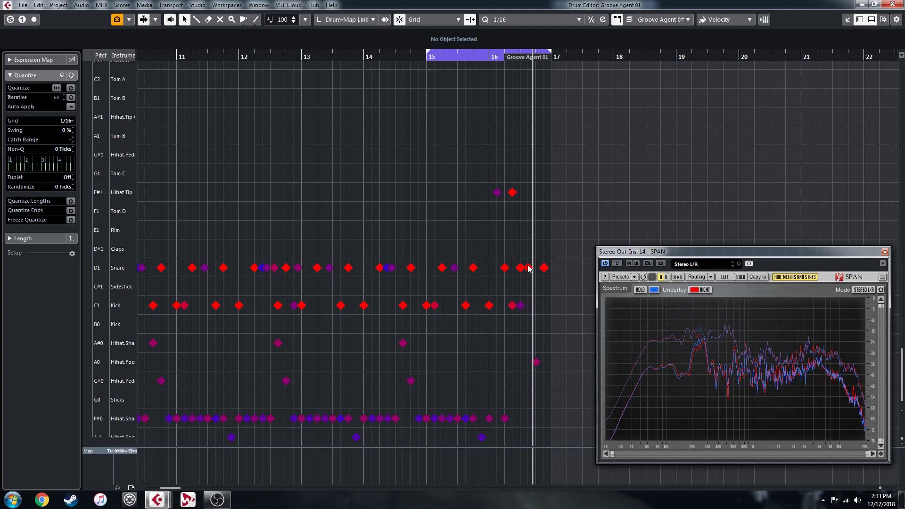
pyautogui.press('h')
pyautogui.press('h')
pyautogui.press('h')
pyautogui.press('g')
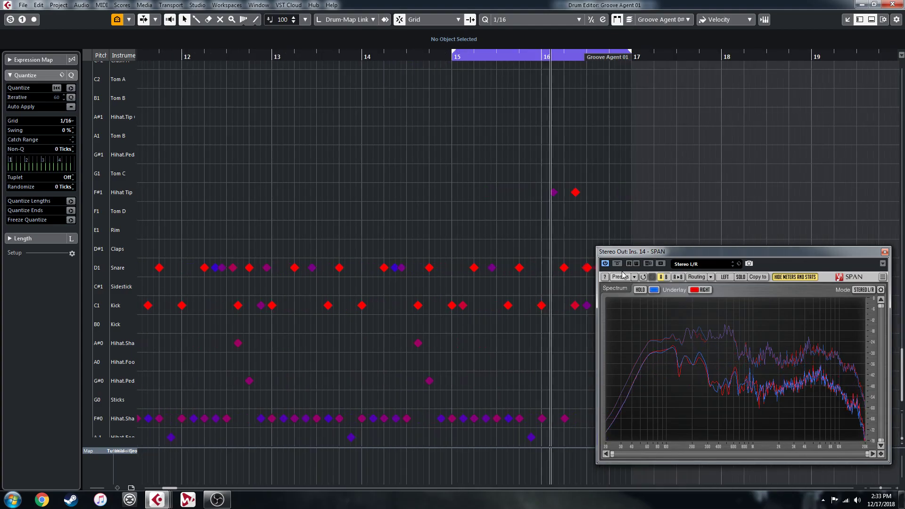
pyautogui.press('g')
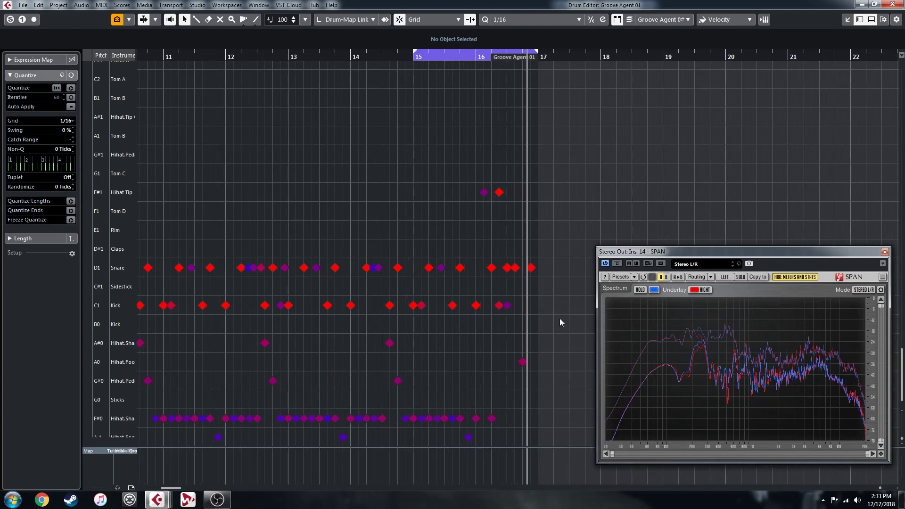
# - Add softer Snare flam notes just ahead of the last three Snare hits in the bar 16 fill
pyautogui.click(507, 268)
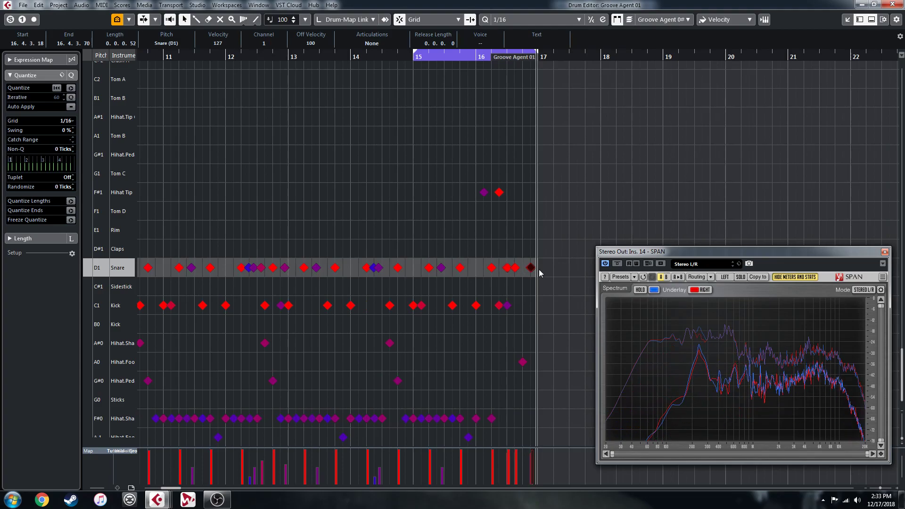
pyautogui.press('h')
pyautogui.press('h')
pyautogui.press('h')
pyautogui.press('h')
pyautogui.press('h')
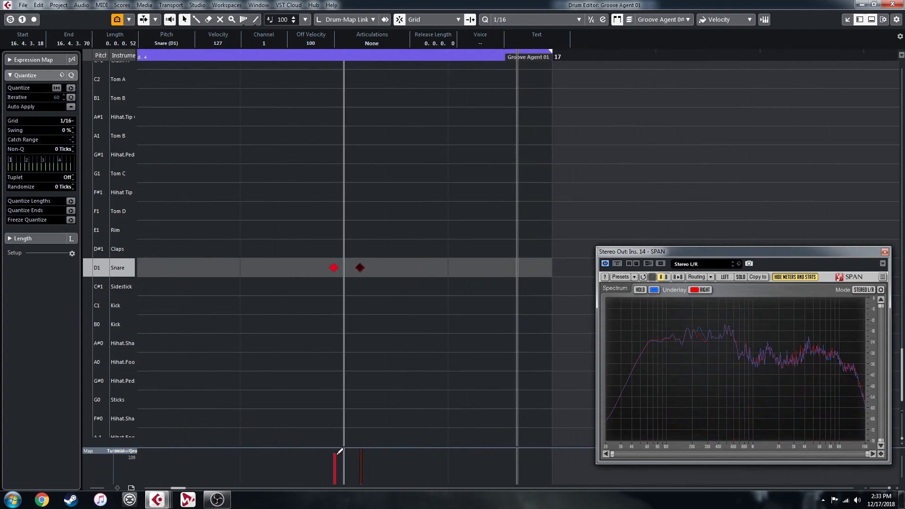
pyautogui.press('g')
pyautogui.press('g')
pyautogui.press('g')
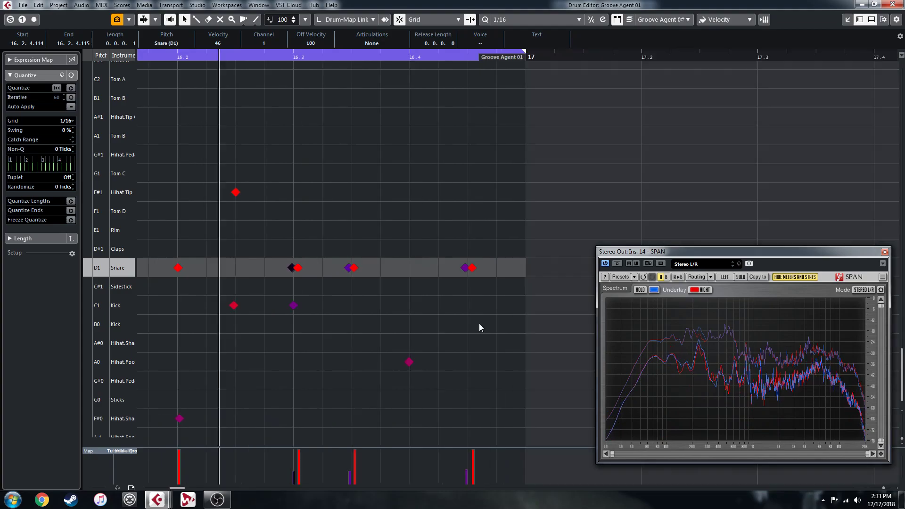
# - Set the velocity of the Hihat Tip (F#1) note at 16.2.3 in the bar 16 fill to 64
pyautogui.click(234, 306)
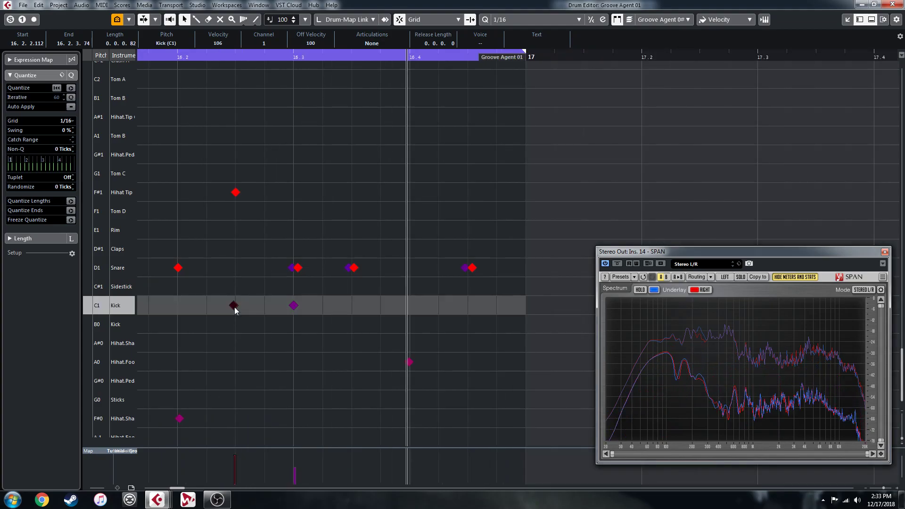
pyautogui.click(179, 268)
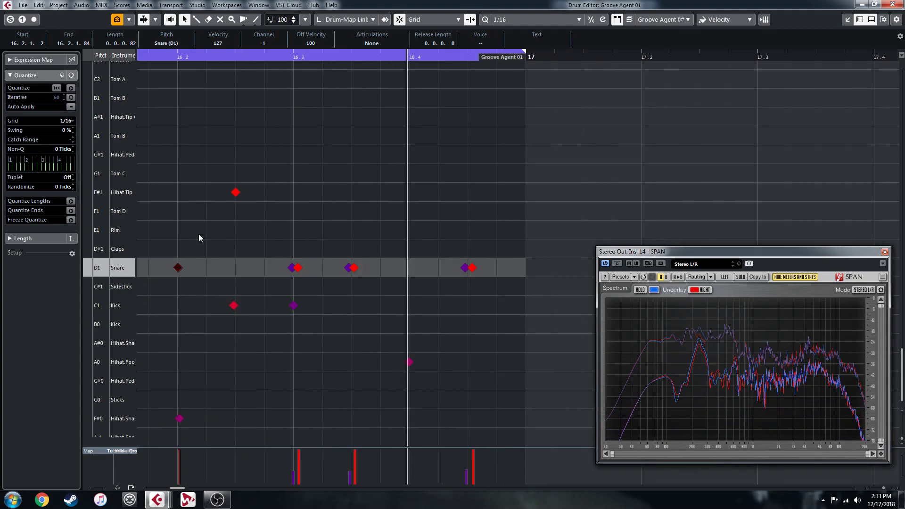
pyautogui.click(237, 193)
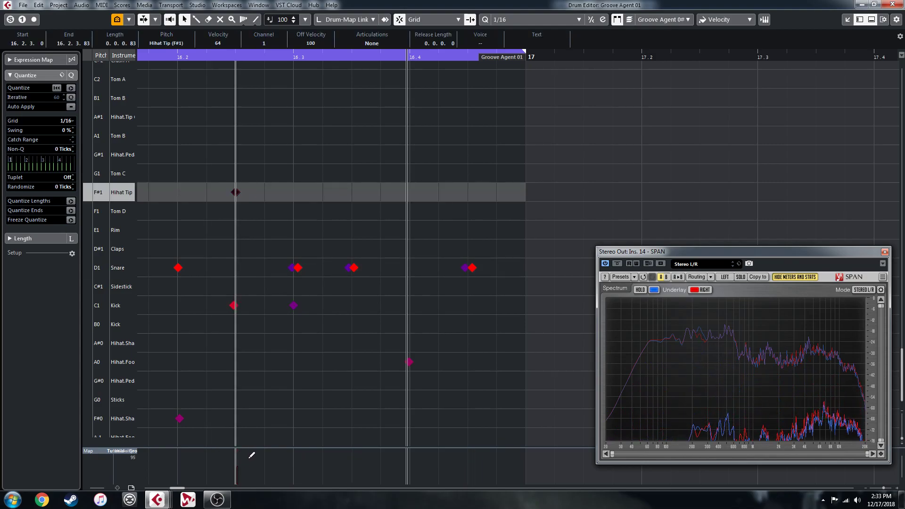
pyautogui.press('g')
pyautogui.press('g')
pyautogui.press('g')
pyautogui.press('g')
pyautogui.press('g')
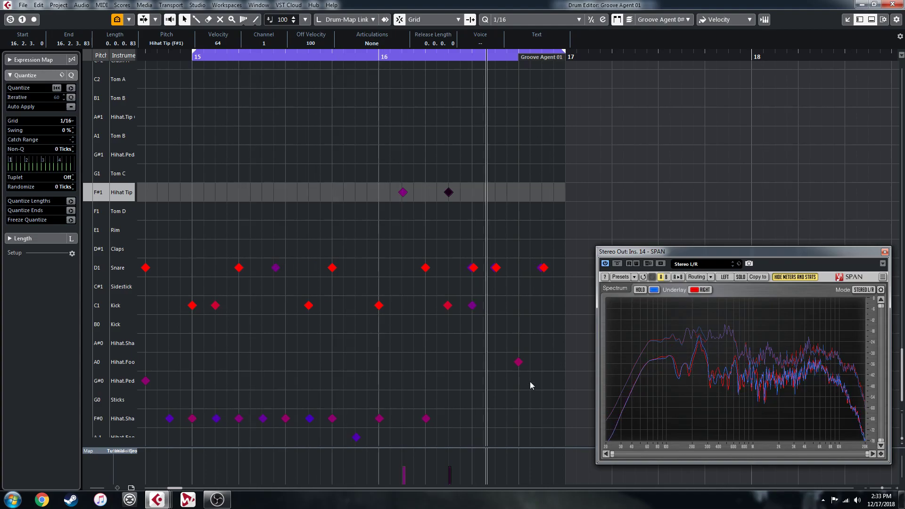
# - Raise the velocities of the three Snare flam notes in the bar 16 fill, setting the first one to 71
pyautogui.moveTo(449, 265); pyautogui.dragTo(561, 267)
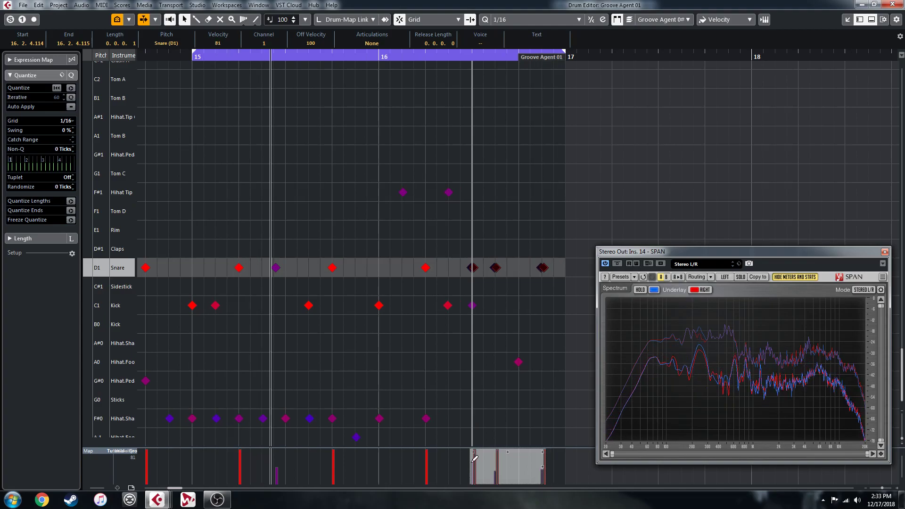
pyautogui.moveTo(473, 460)
pyautogui.mouseDown()
pyautogui.moveTo(495, 470)
pyautogui.moveTo(496, 462)
pyautogui.mouseUp()
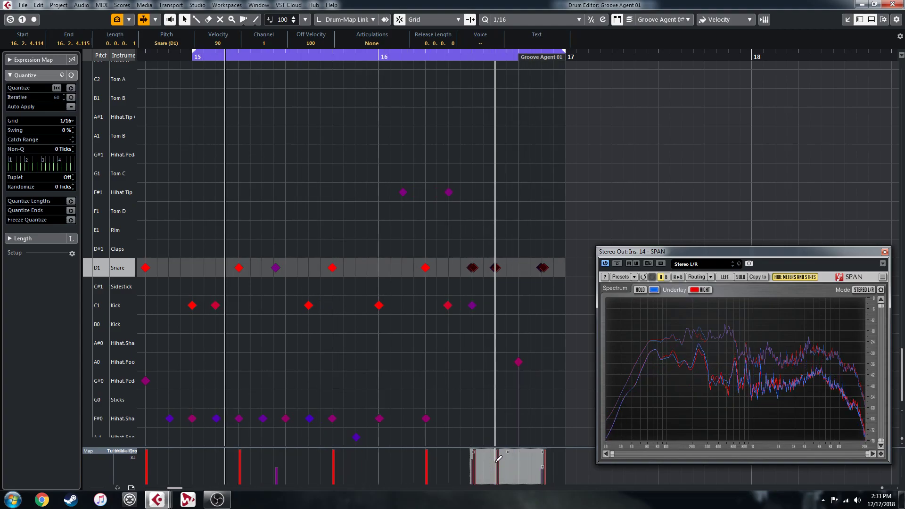
pyautogui.click(542, 469)
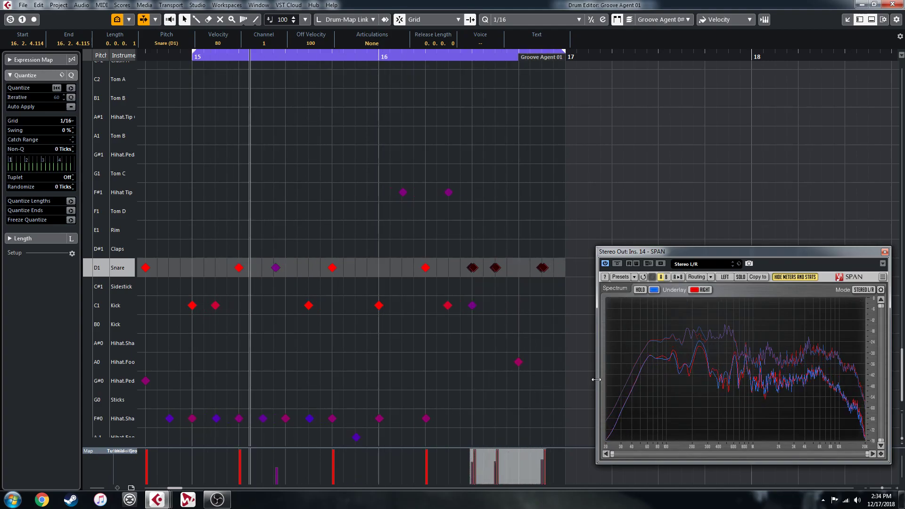
pyautogui.click(476, 461)
pyautogui.moveTo(477, 458); pyautogui.dragTo(475, 462)
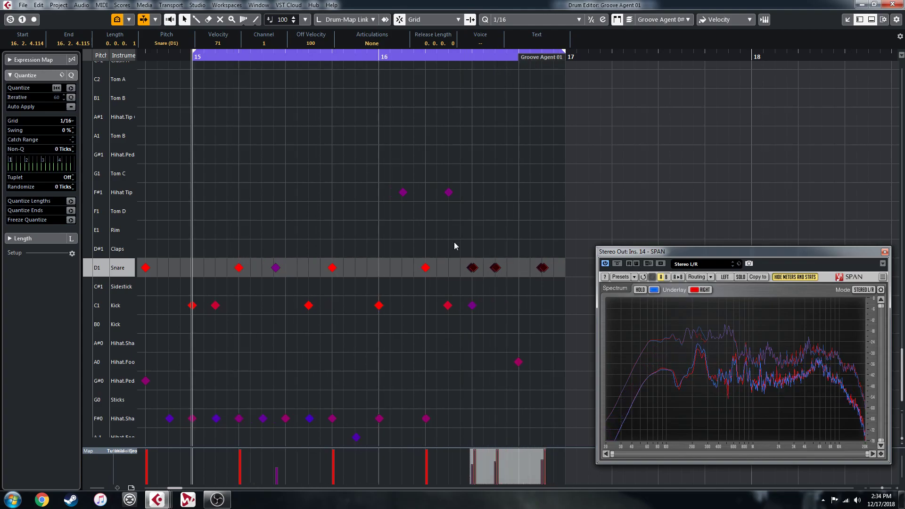
# - Set the velocity of the closed Hihat Shank (F#0) note on beat 1 of bar 16 to 80
pyautogui.click(379, 419)
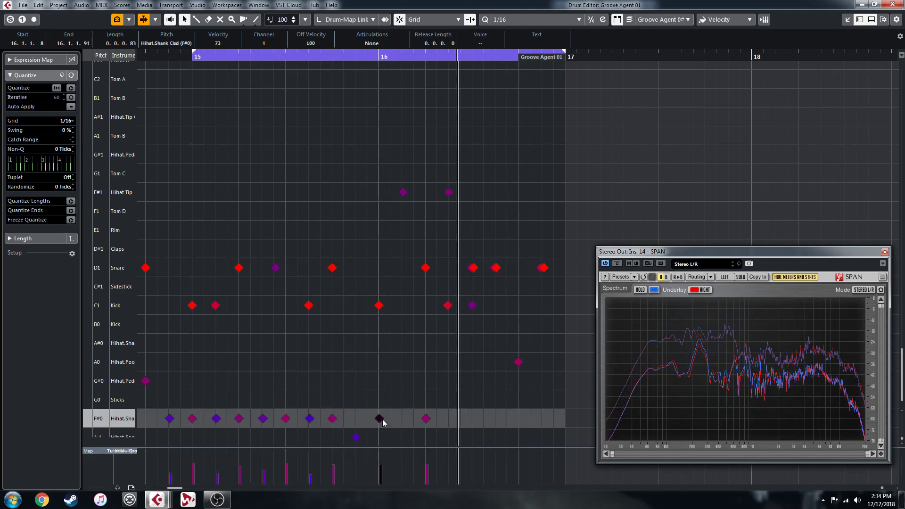
pyautogui.moveTo(390, 465); pyautogui.dragTo(390, 469)
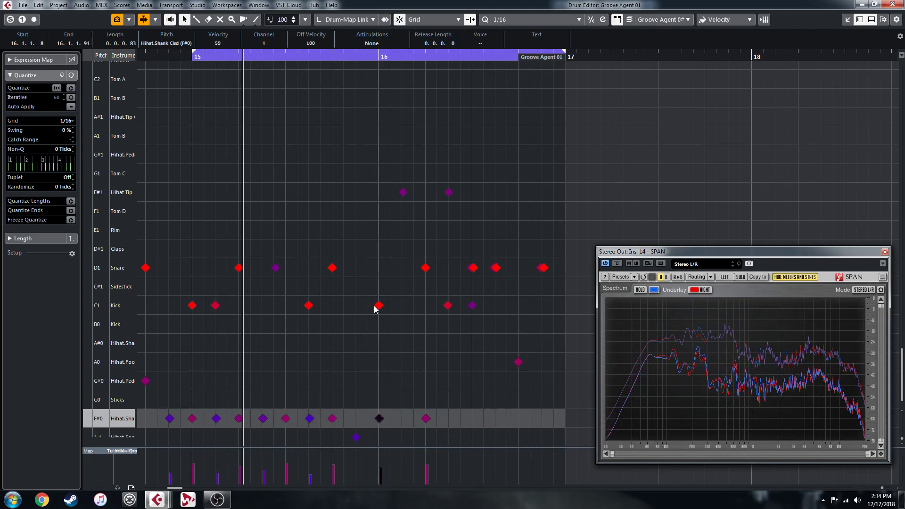
pyautogui.click(387, 465)
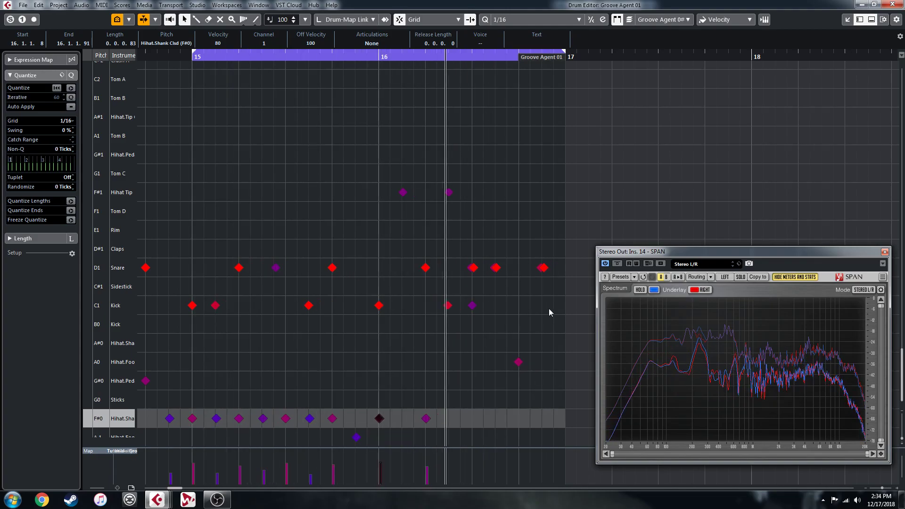
# - Transpose the two Hihat Tip (F#1) notes in bar 16 up to the Hihat Pedal (G#1) row
pyautogui.moveTo(468, 197); pyautogui.dragTo(398, 191)
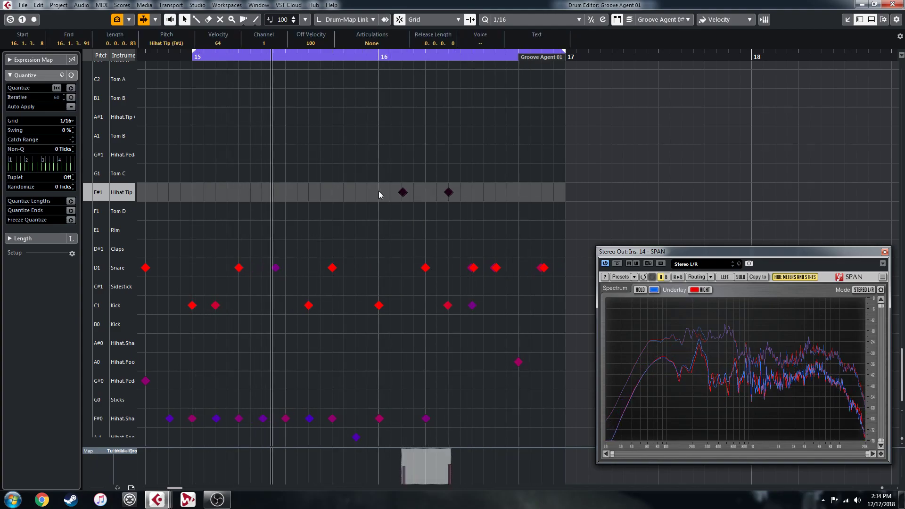
pyautogui.press('Up')
pyautogui.press('Up')
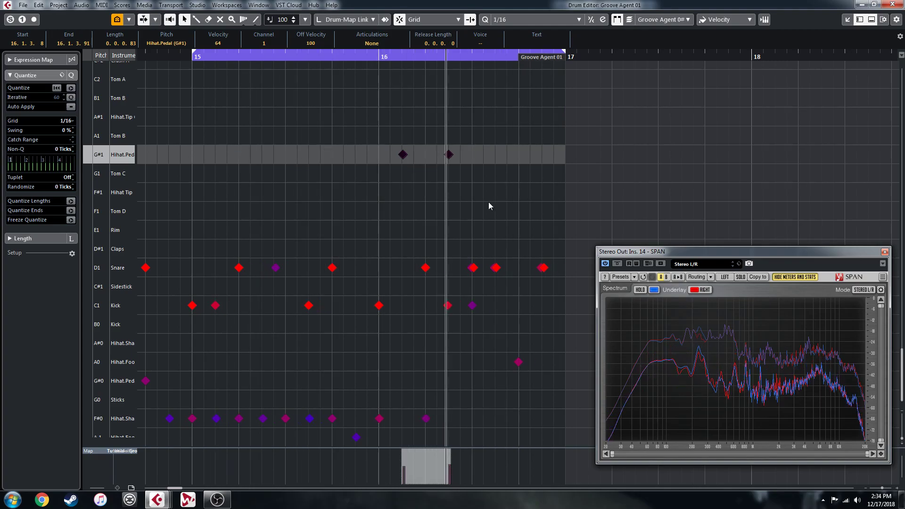
pyautogui.scroll(-10, 485, 377)
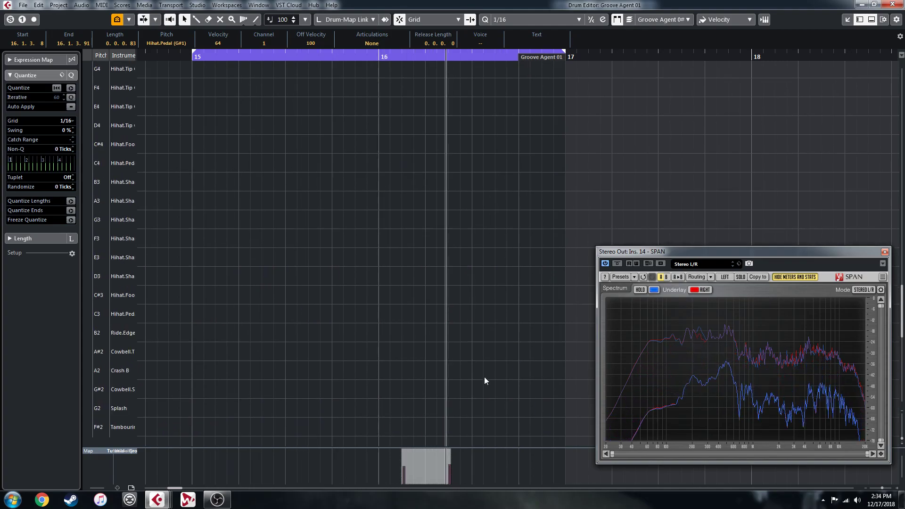
pyautogui.scroll(10, 485, 378)
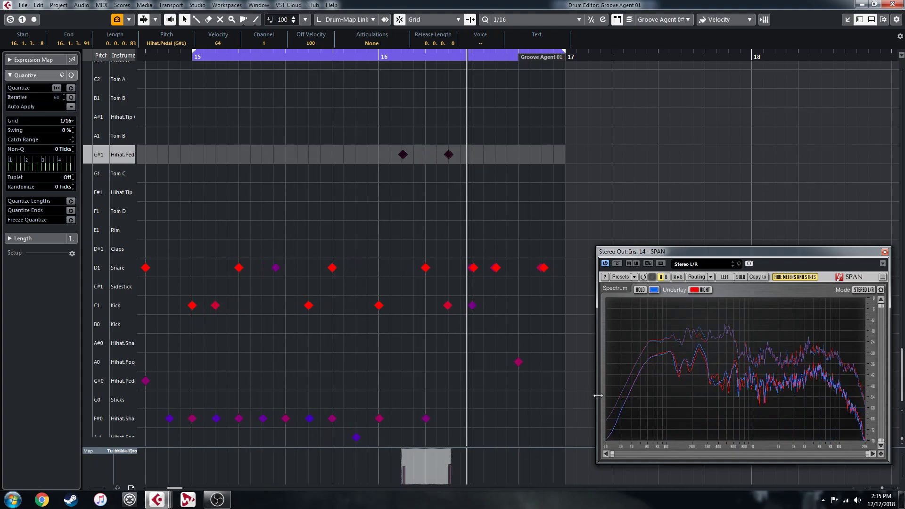
# - Move the Hihat Foot (A0) note near beat 4 of bar 16 to the closed Hihat Shank (F#0) row with velocity 71
pyautogui.click(519, 363)
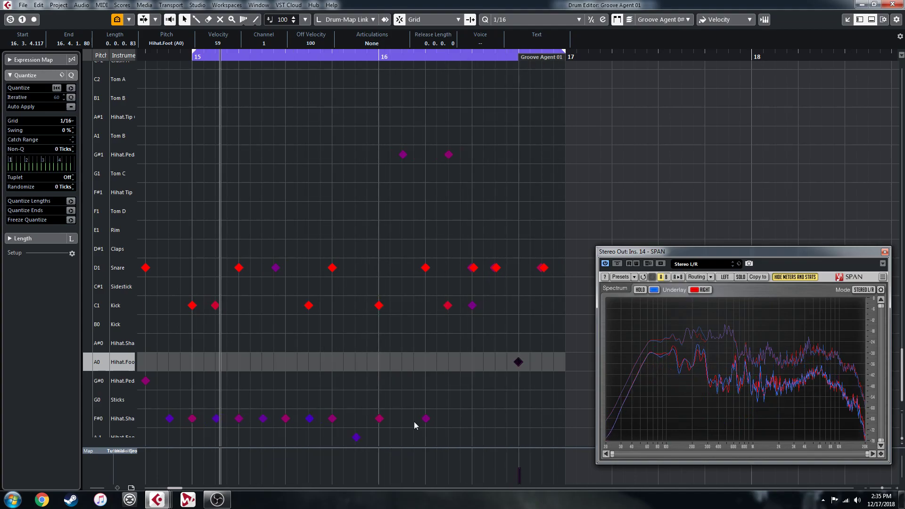
pyautogui.hotkey('ctrl', 'z')
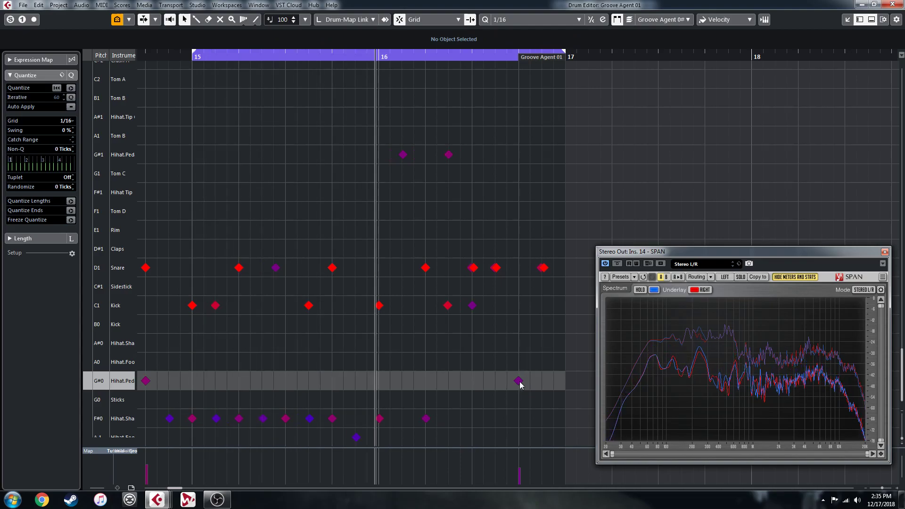
pyautogui.click(520, 383)
pyautogui.press('Down')
pyautogui.press('Down')
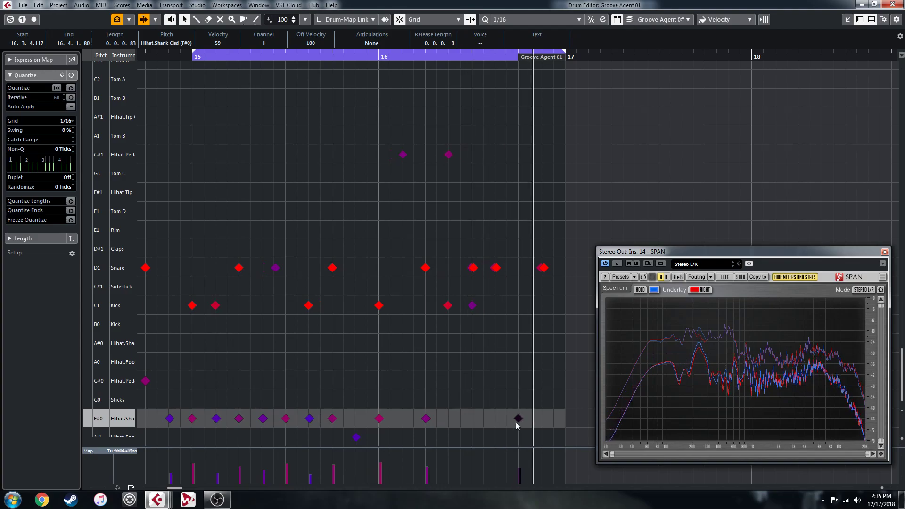
pyautogui.click(521, 461)
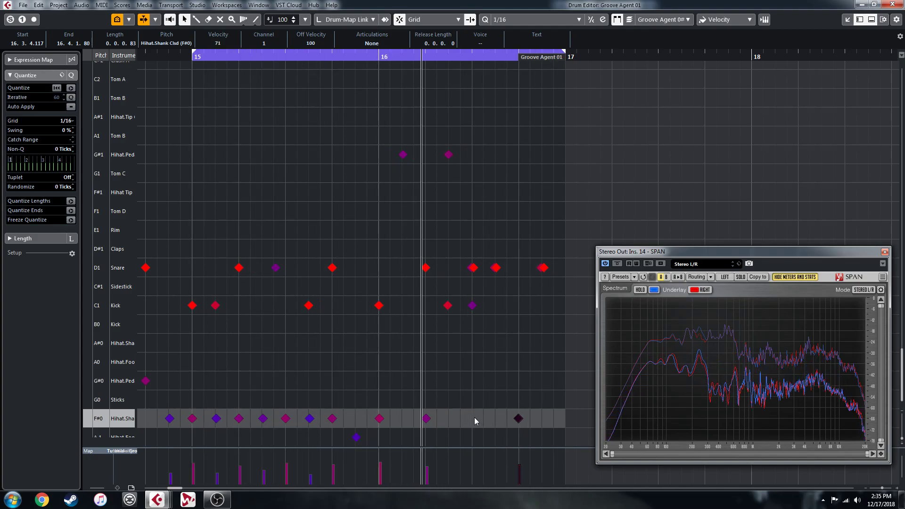
# - Add a closed Hihat Shank (F#0) note slightly ahead of beat 3 of bar 16, at 16.2.4.95, with velocity 52
pyautogui.moveTo(422, 423); pyautogui.dragTo(469, 423)
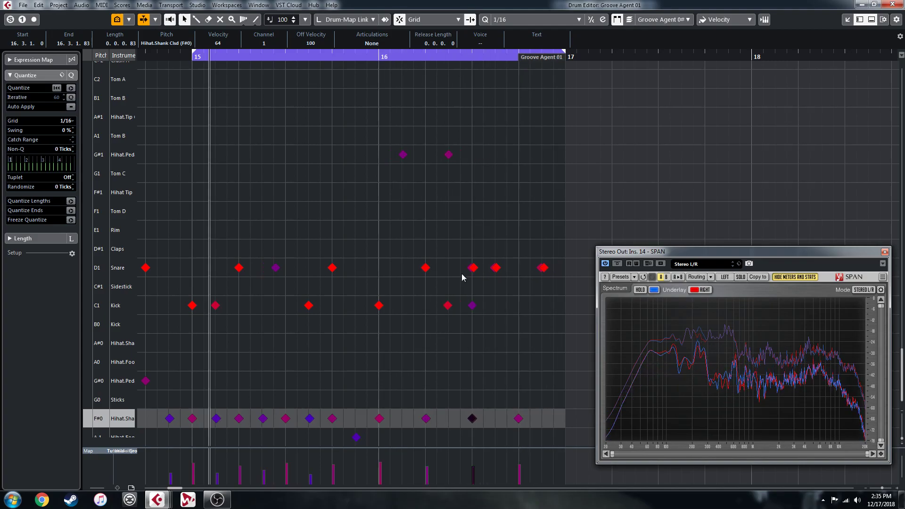
pyautogui.click(475, 463)
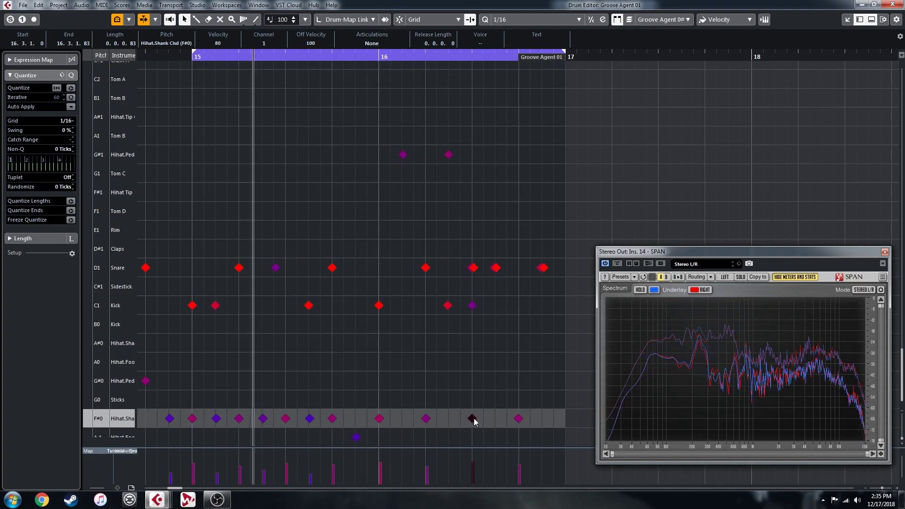
pyautogui.moveTo(477, 421); pyautogui.dragTo(475, 422)
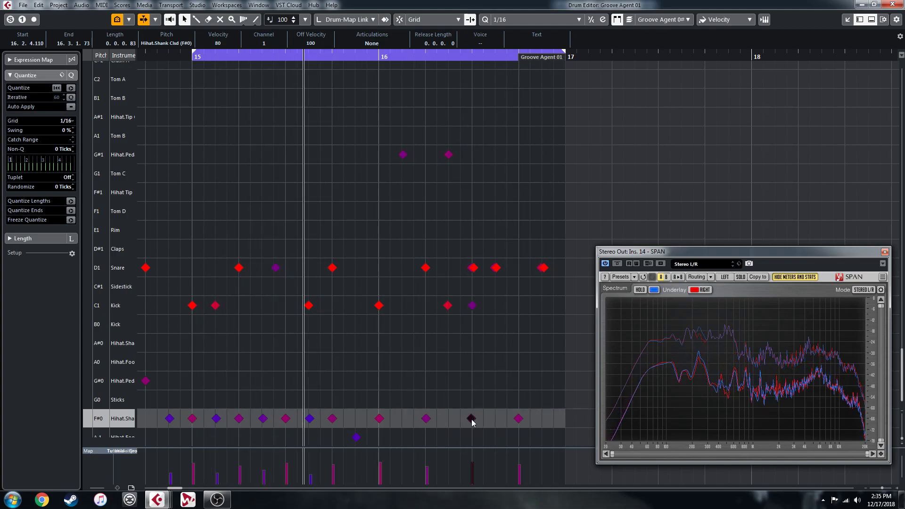
pyautogui.moveTo(471, 422); pyautogui.dragTo(471, 422)
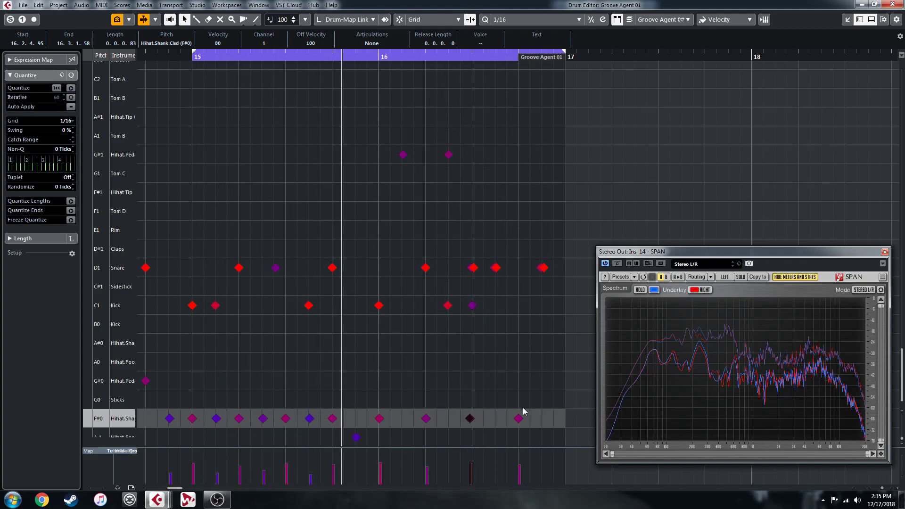
pyautogui.click(474, 470)
pyautogui.click(474, 470)
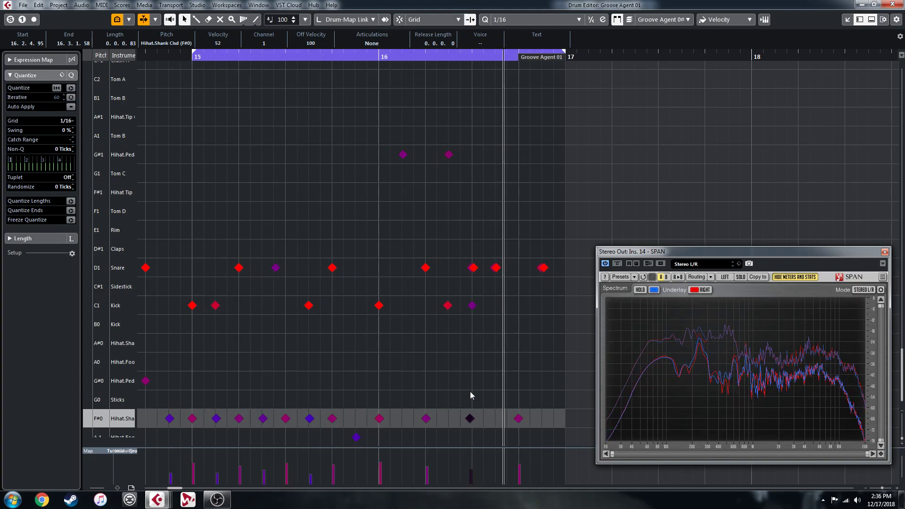
# - Return to the arrangement, set the locators around all Groove Agent 01 parts from bar 1 to bar 49, and start playback at bar 1
pyautogui.click(896, 4)
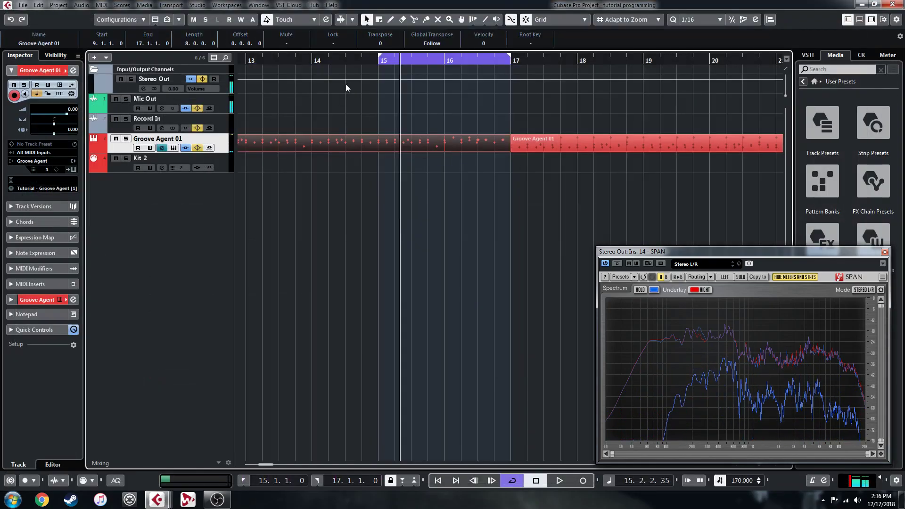
pyautogui.moveTo(381, 57); pyautogui.dragTo(72, 91)
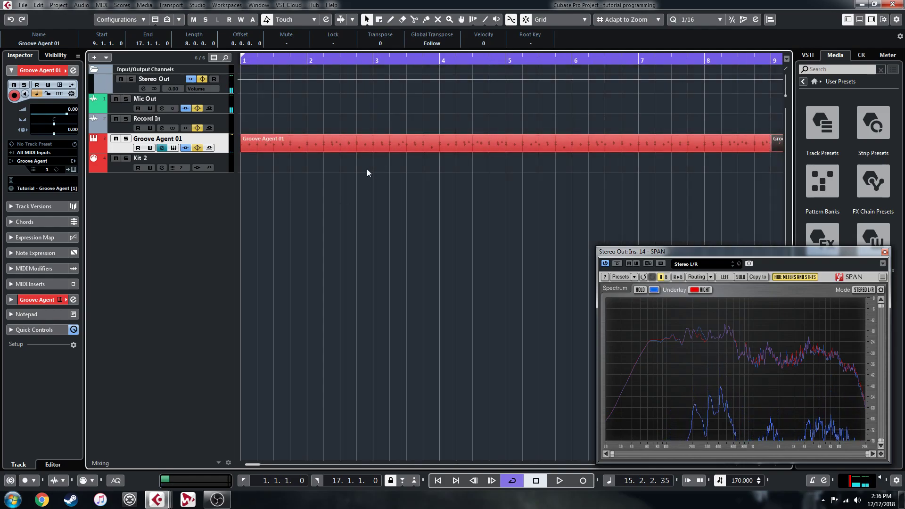
pyautogui.press('g')
pyautogui.press('g')
pyautogui.press('g')
pyautogui.press('g')
pyautogui.moveTo(582, 144); pyautogui.dragTo(211, 179)
pyautogui.press('p')
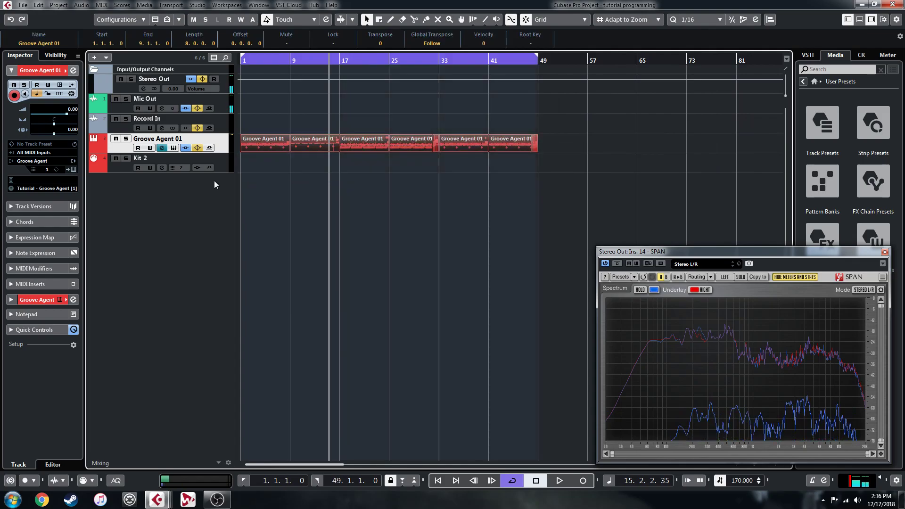
pyautogui.press('space')
pyautogui.press('KP_1')
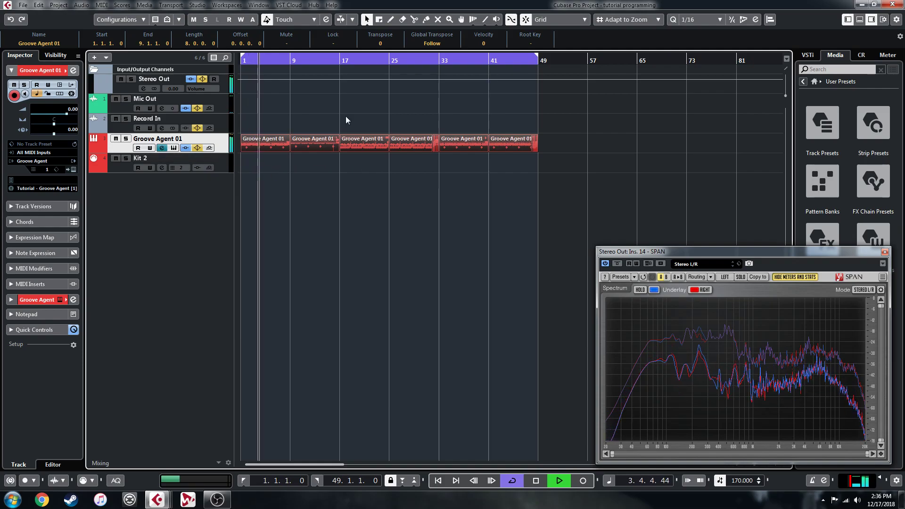
# - Stop the song's playback and remove the Straight Shuffle kit from the second slot of the Groove Agent instrument
pyautogui.click(295, 61)
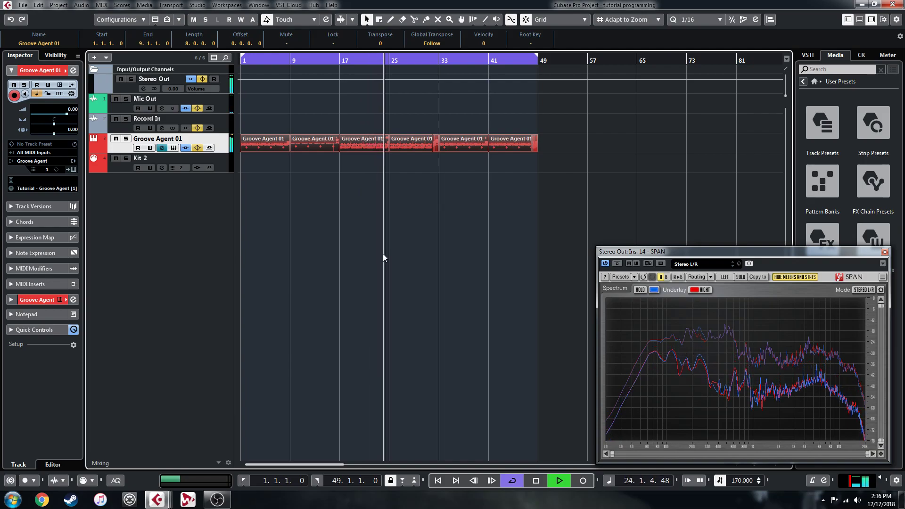
pyautogui.press('space')
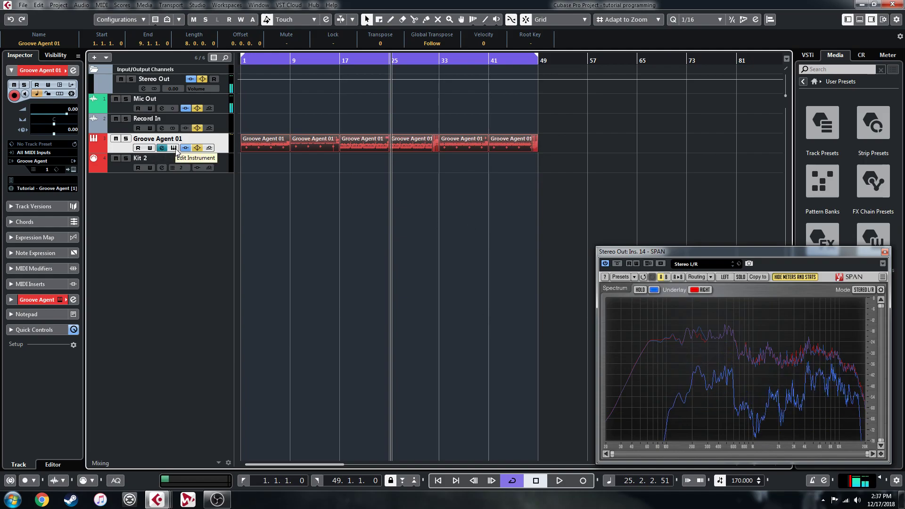
pyautogui.press('F11')
pyautogui.moveTo(456, 216); pyautogui.dragTo(465, 147)
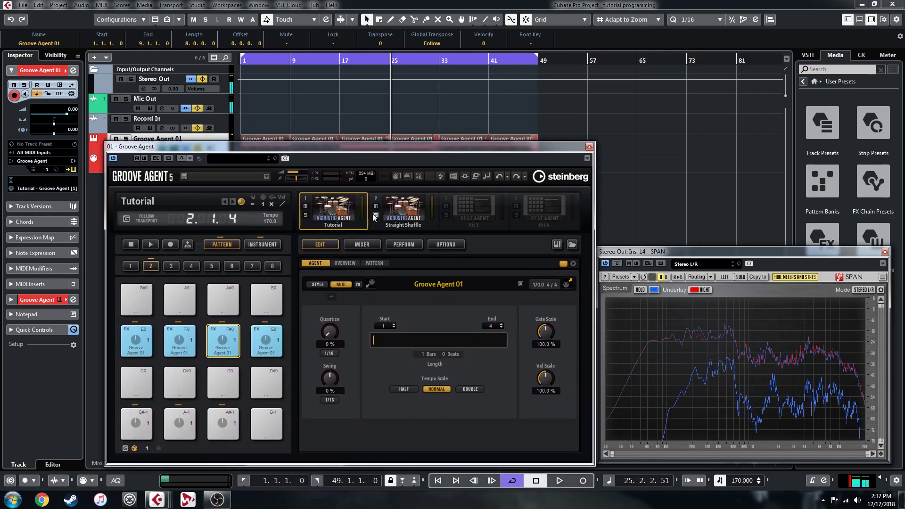
pyautogui.click(406, 215)
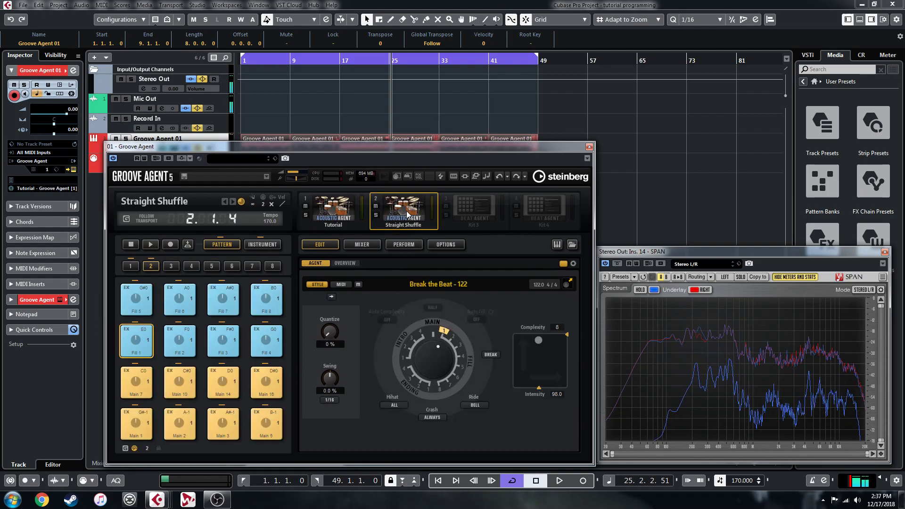
pyautogui.rightClick(406, 215)
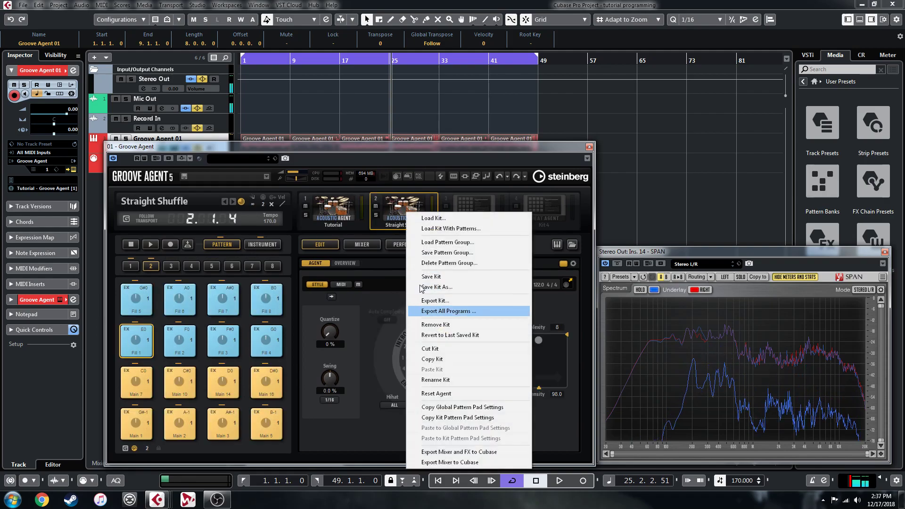
pyautogui.click(443, 325)
pyautogui.moveTo(456, 153); pyautogui.dragTo(444, 290)
# - Remove the Kit 2 MIDI track from the project
pyautogui.click(118, 169)
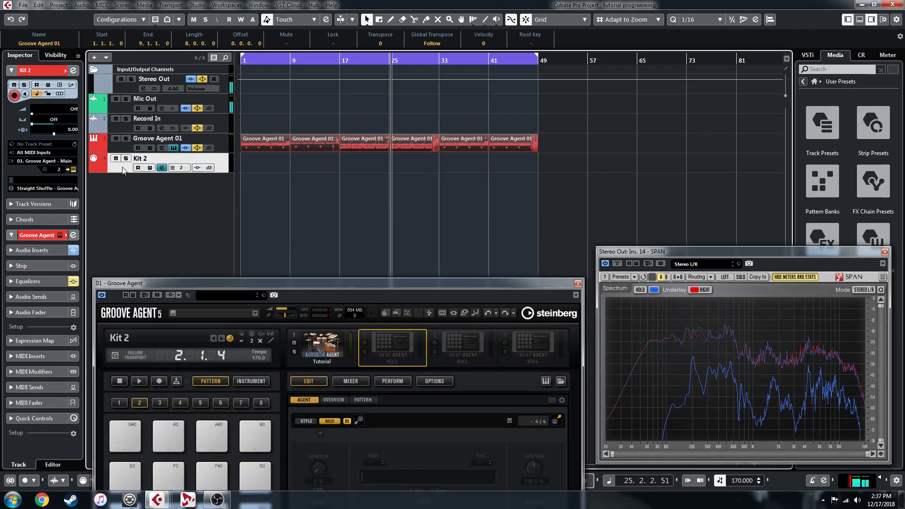
pyautogui.rightClick(122, 169)
pyautogui.click(184, 208)
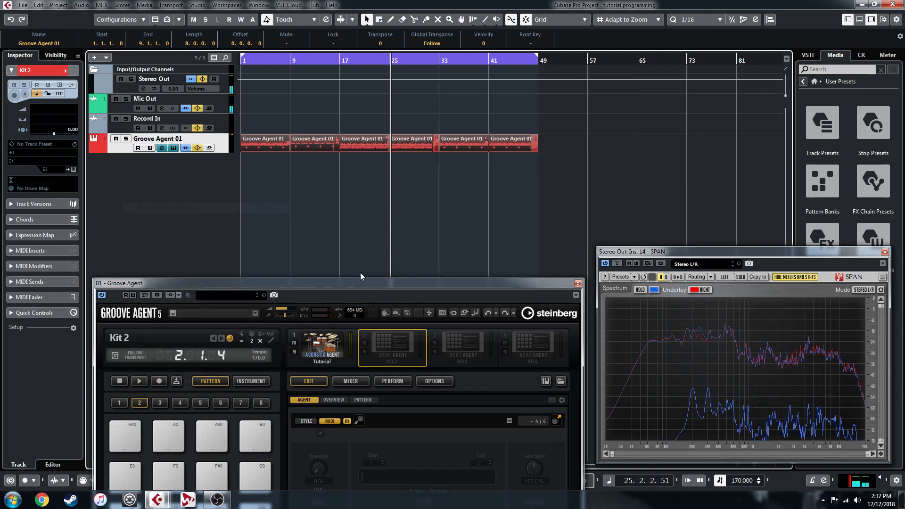
# - Save the Tutorial kit in Groove Agent's first slot
pyautogui.moveTo(379, 283); pyautogui.dragTo(389, 147)
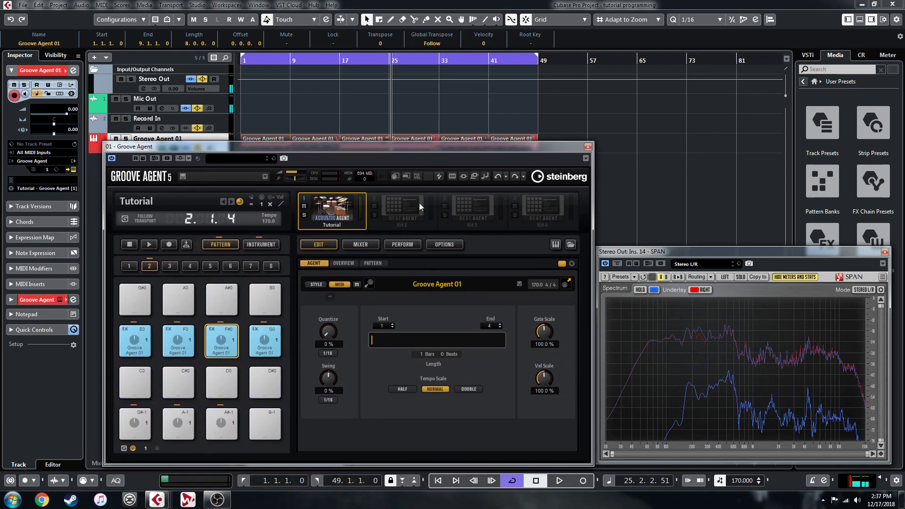
pyautogui.rightClick(339, 214)
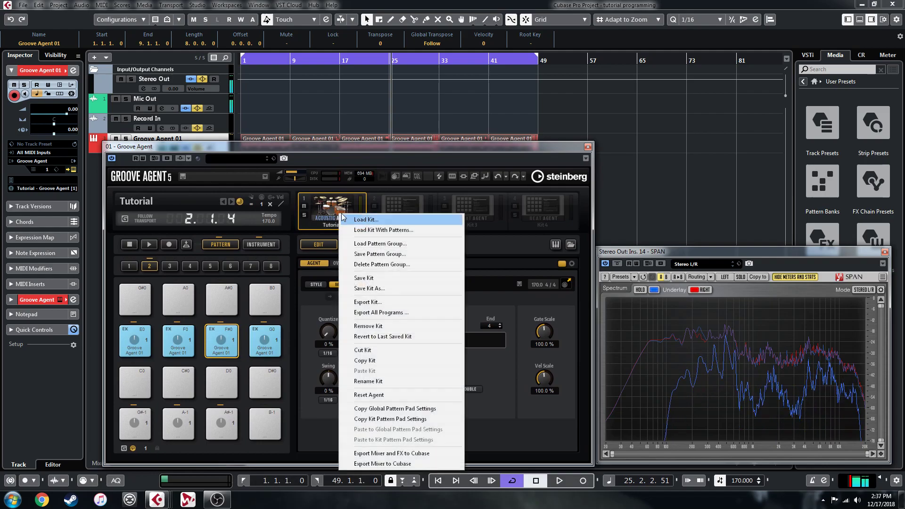
pyautogui.click(380, 279)
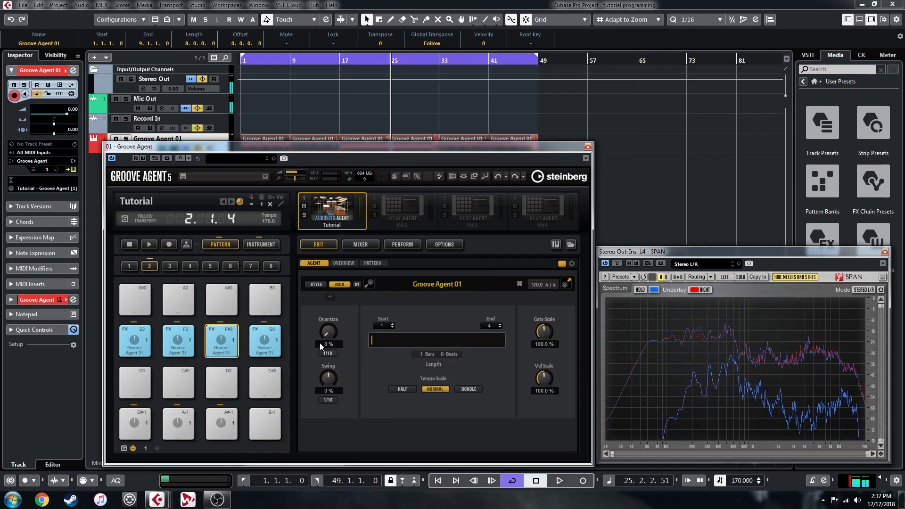
# - Try to assign the MIDI clip starting at bar 9 to Groove Agent's E0 pattern pad, and undo the assignment
pyautogui.moveTo(361, 146); pyautogui.dragTo(380, 188)
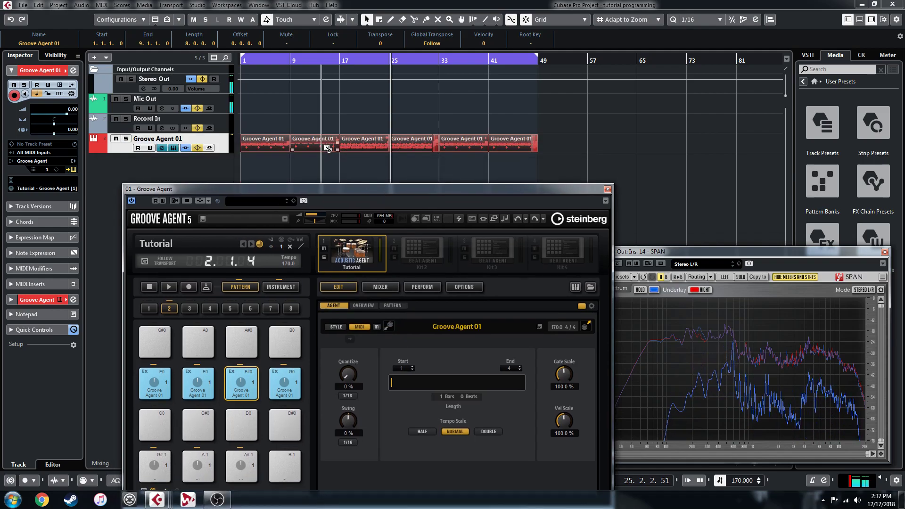
pyautogui.click(326, 144)
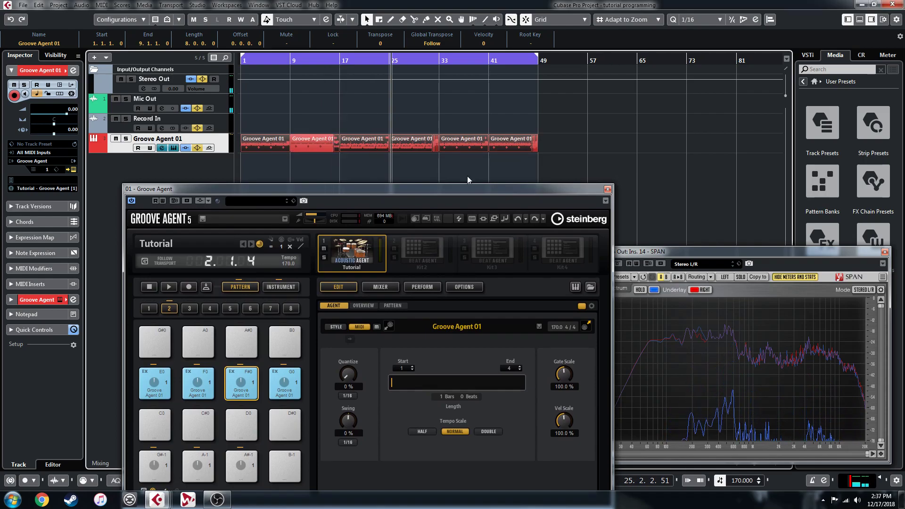
pyautogui.moveTo(336, 141); pyautogui.dragTo(152, 390)
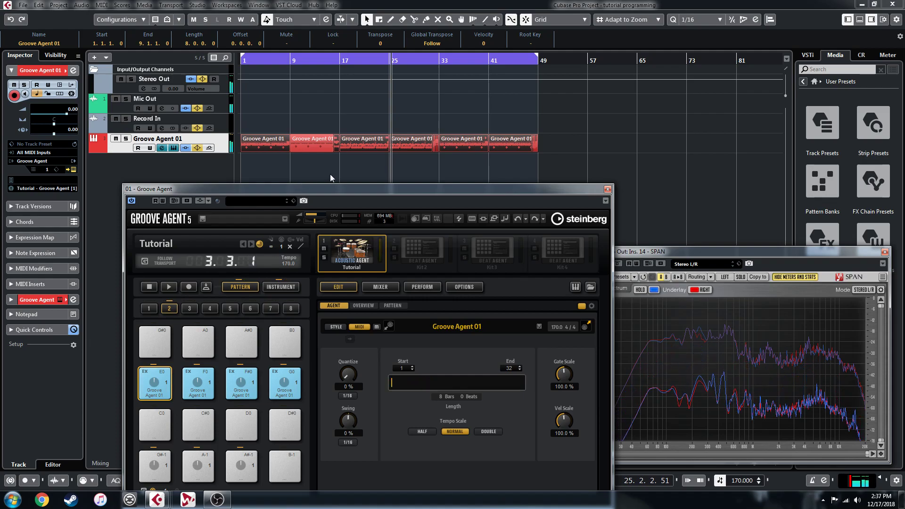
pyautogui.click(519, 218)
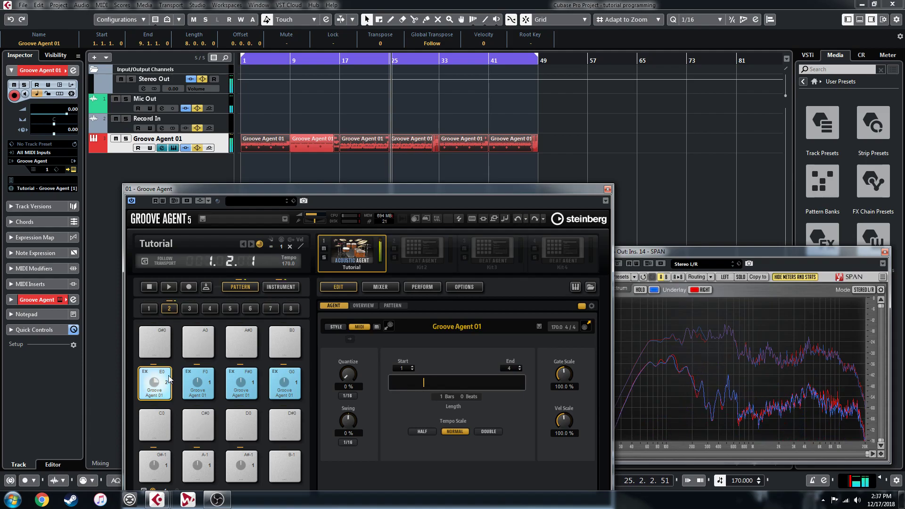
# - Put the one-bar MIDI clip at bar 16 on the E0 pattern pad, audition it, and save the Tutorial kit
pyautogui.click(338, 143)
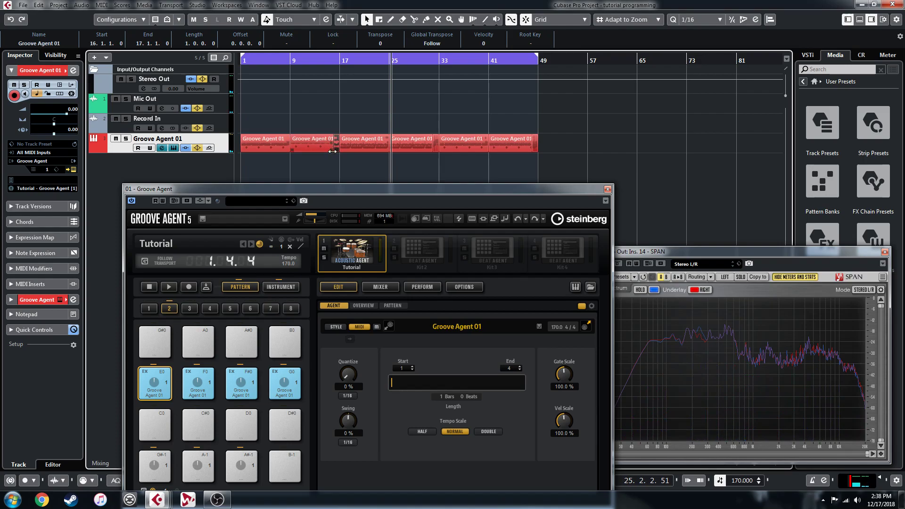
pyautogui.moveTo(336, 146); pyautogui.dragTo(154, 384)
pyautogui.click(155, 380)
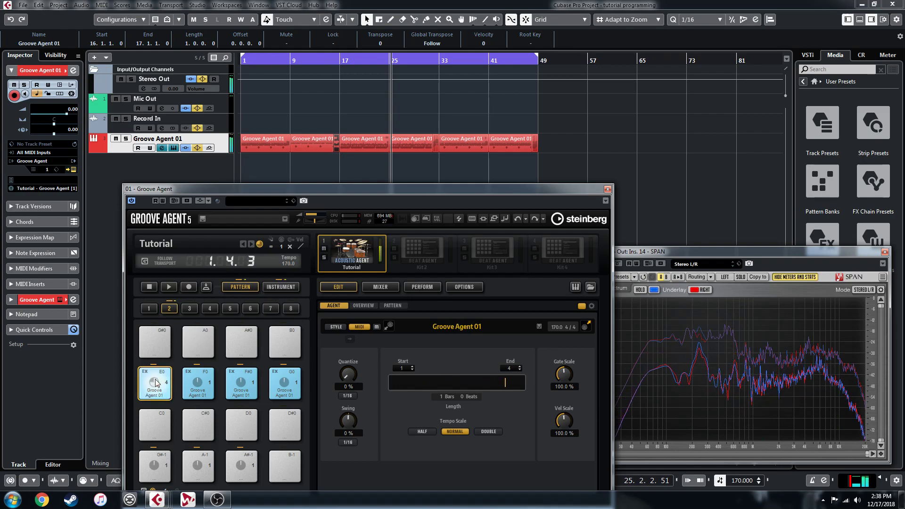
pyautogui.click(155, 378)
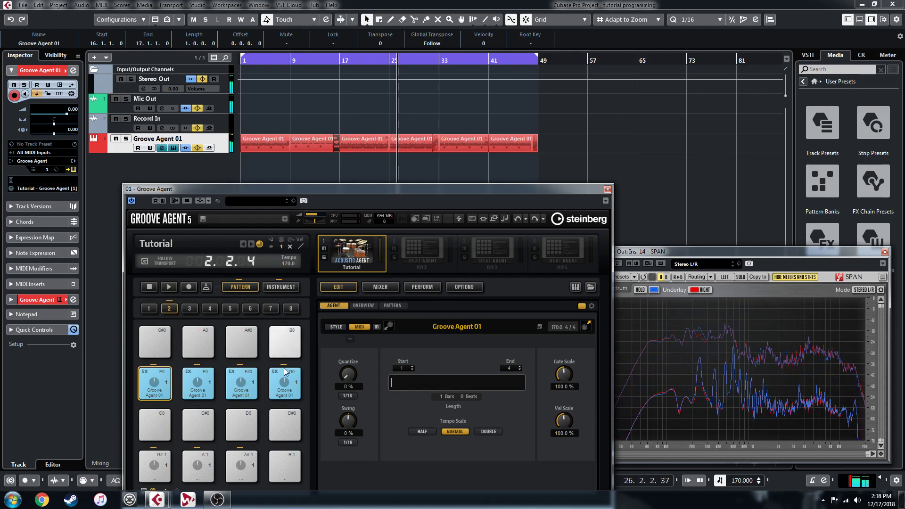
pyautogui.rightClick(355, 253)
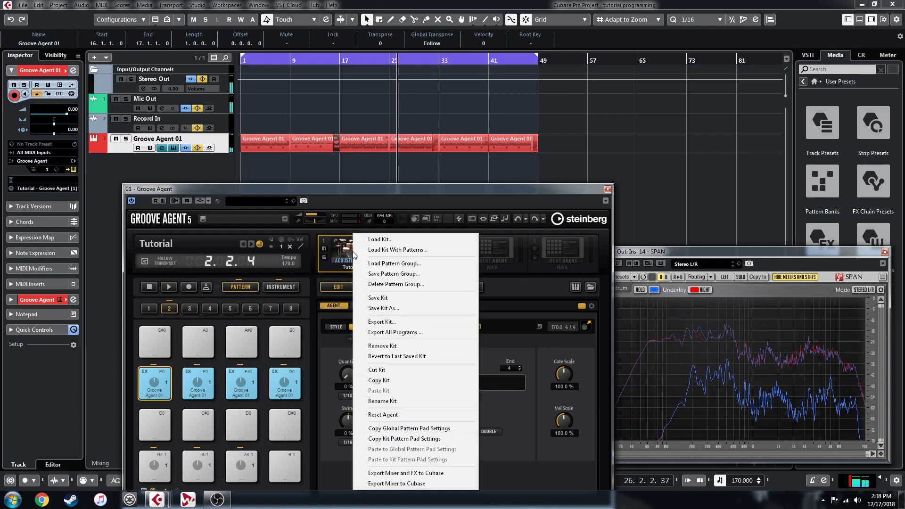
pyautogui.click(381, 298)
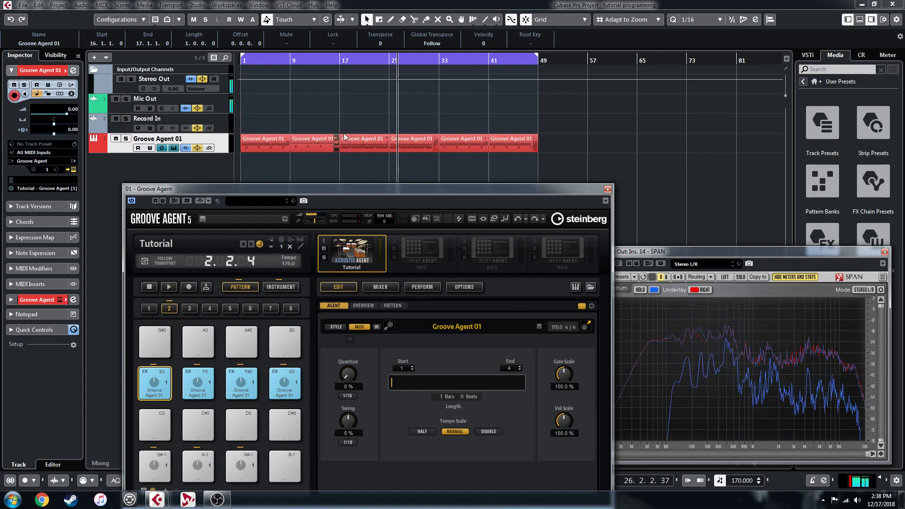
# - Export the Tutorial kit's mixer and effects to Cubase and close the Groove Agent window
pyautogui.rightClick(353, 259)
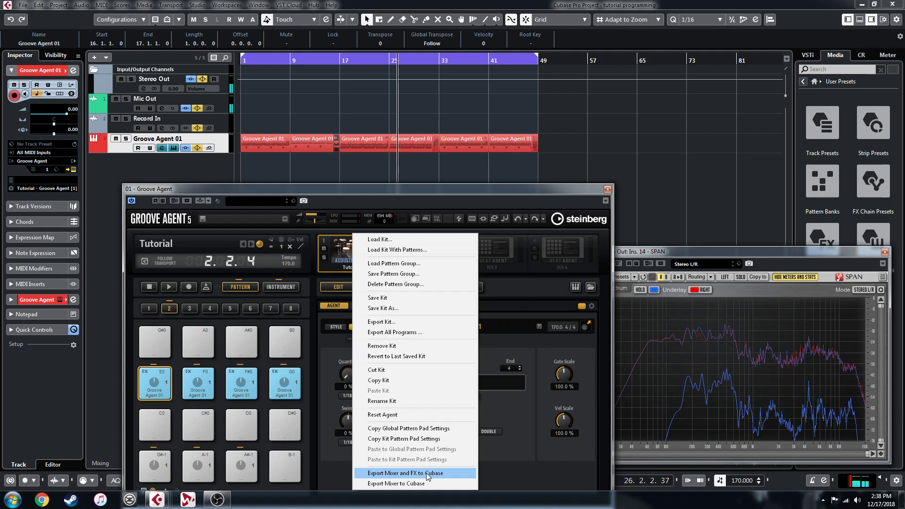
pyautogui.click(428, 475)
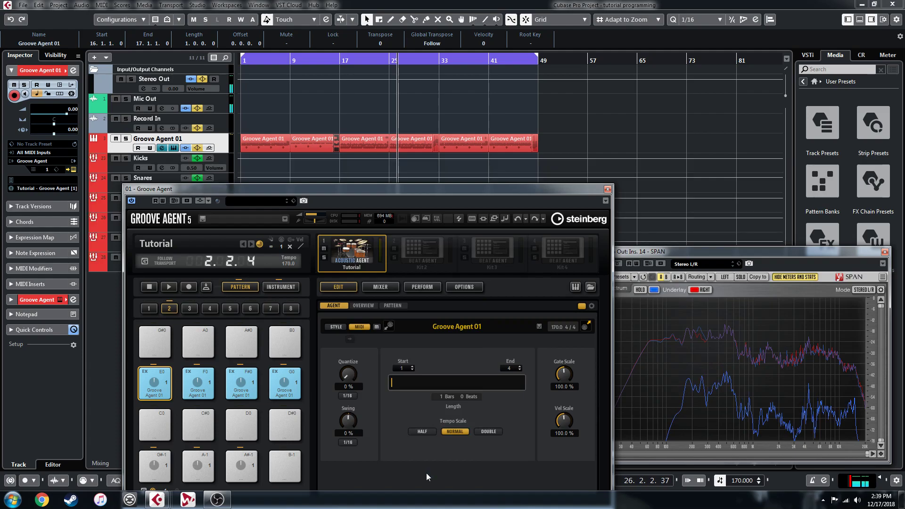
pyautogui.click(608, 189)
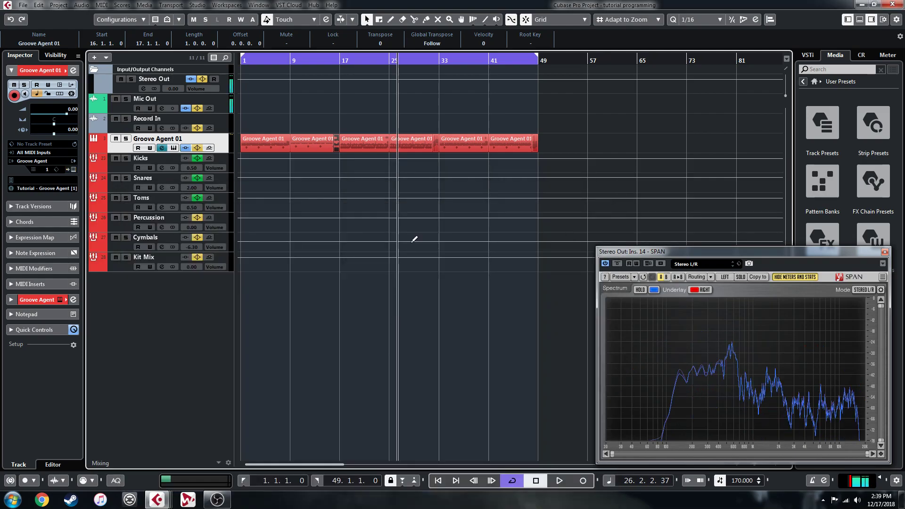
# - Show the MixConsole below the project and narrow its channel strips so more of the drum channels fit
pyautogui.click(860, 19)
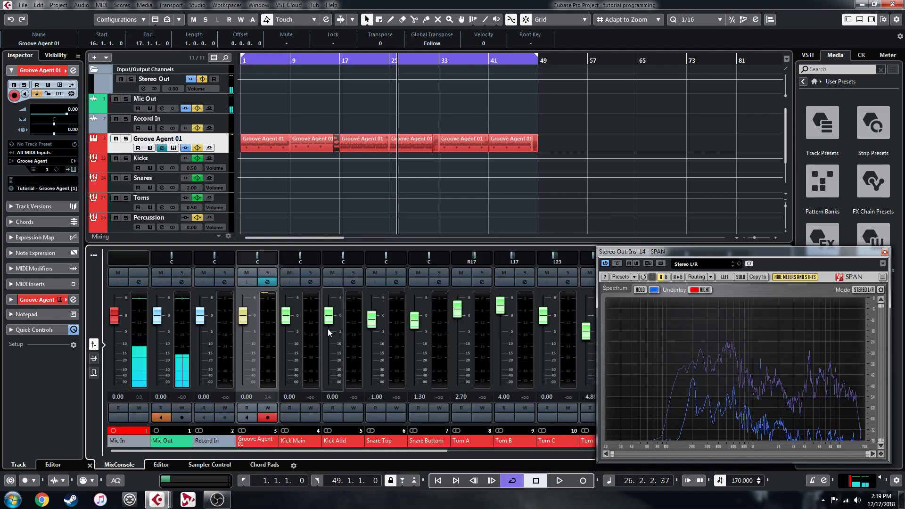
pyautogui.press('g')
pyautogui.press('g')
pyautogui.press('g')
pyautogui.press('g')
pyautogui.press('g')
pyautogui.press('g')
pyautogui.press('g')
pyautogui.press('g')
pyautogui.press('g')
pyautogui.press('g')
pyautogui.press('g')
pyautogui.press('g')
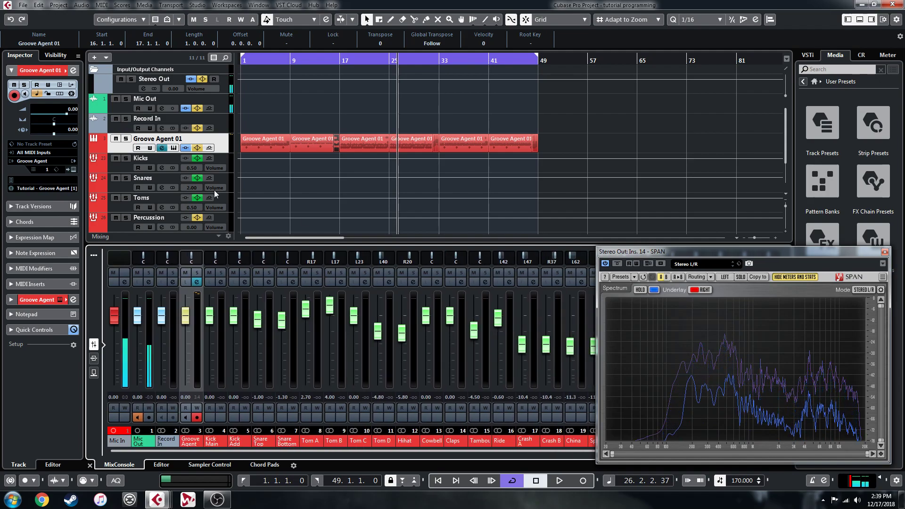
# - Rename the Kit Mix group track as Master
pyautogui.scroll(-3, 151, 182)
pyautogui.scroll(2, 152, 198)
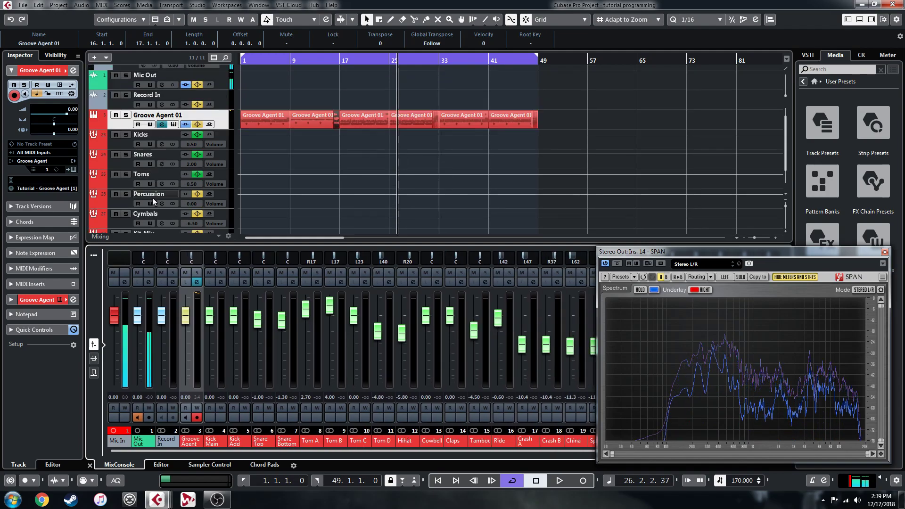
pyautogui.click(120, 144)
pyautogui.scroll(-2, 121, 149)
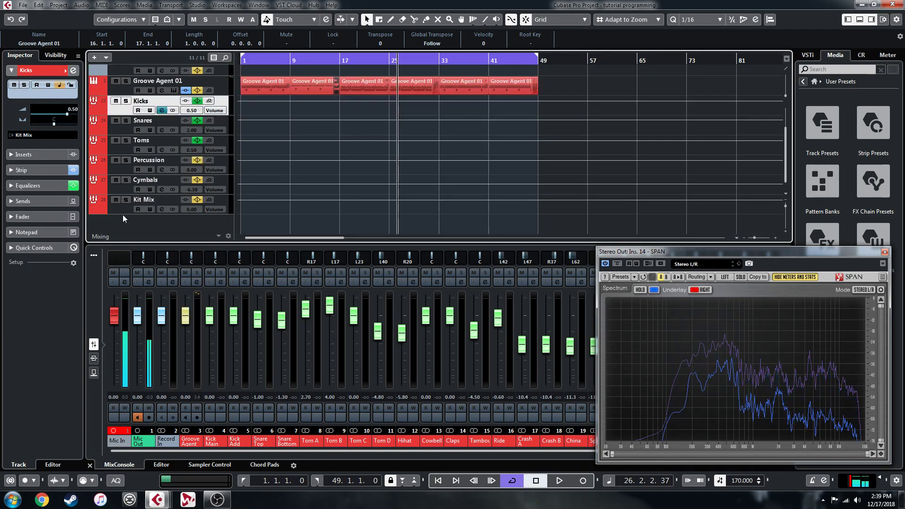
pyautogui.doubleClick(150, 199)
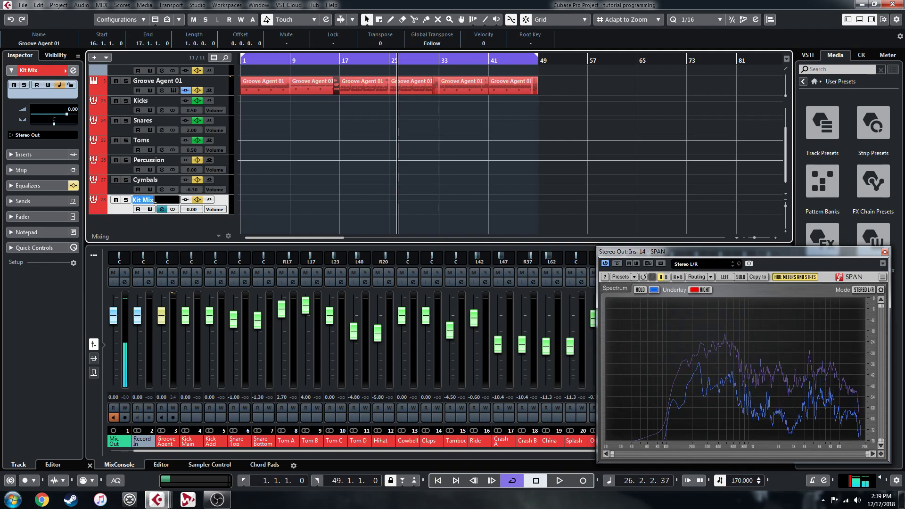
pyautogui.write('Master')
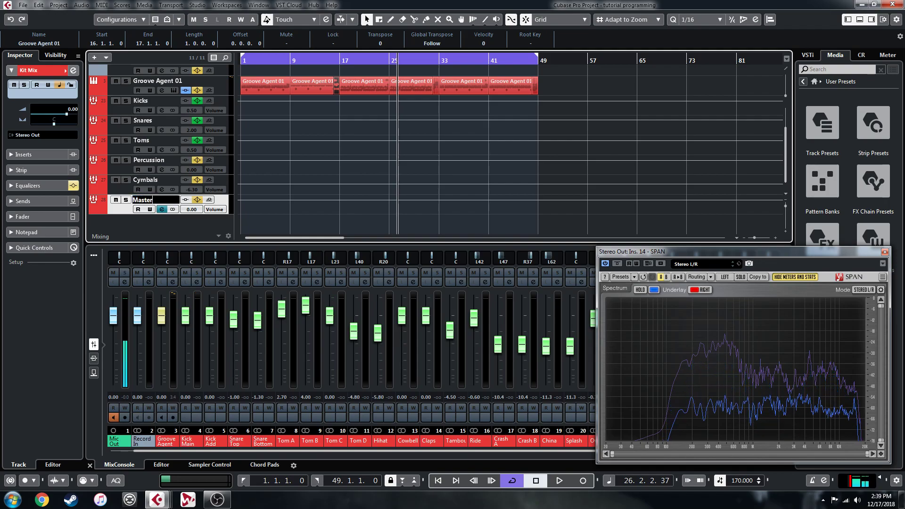
pyautogui.press('Return')
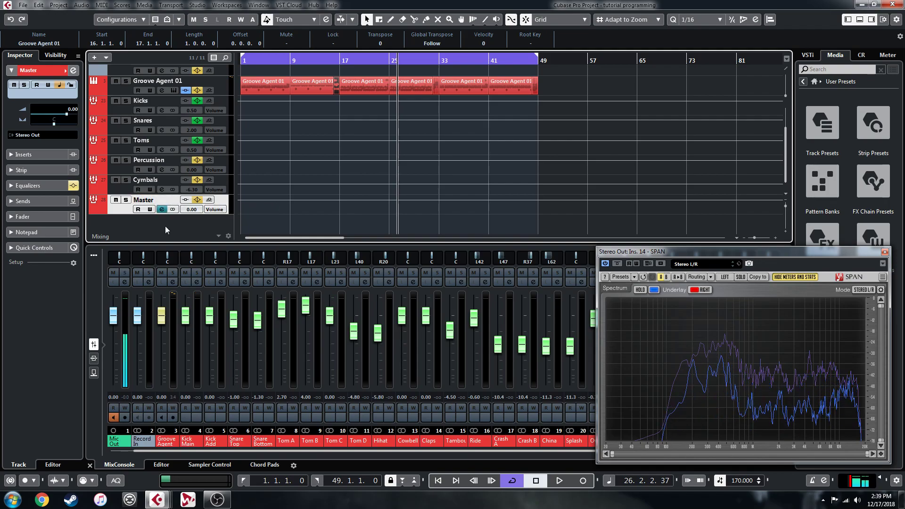
# - Set the input routing of the Record In audio track to the Master group
pyautogui.scroll(3, 162, 222)
pyautogui.scroll(-3, 168, 213)
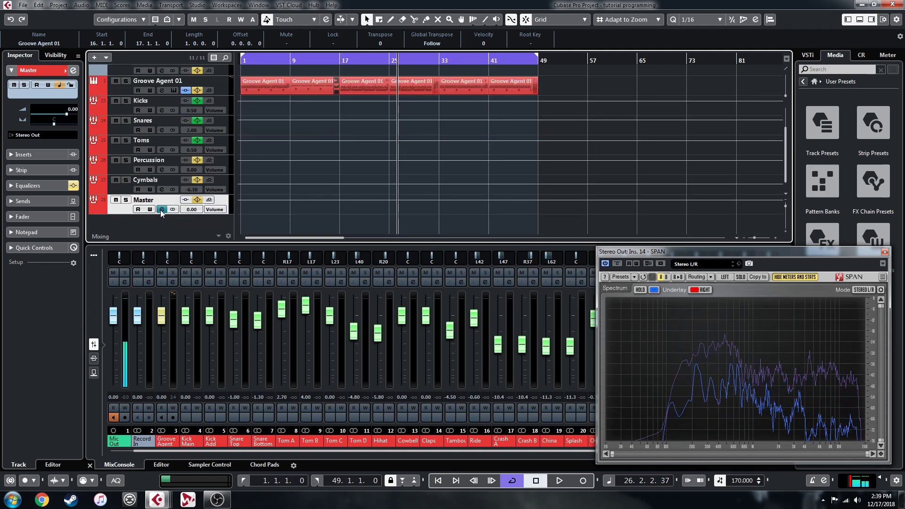
pyautogui.scroll(3, 171, 192)
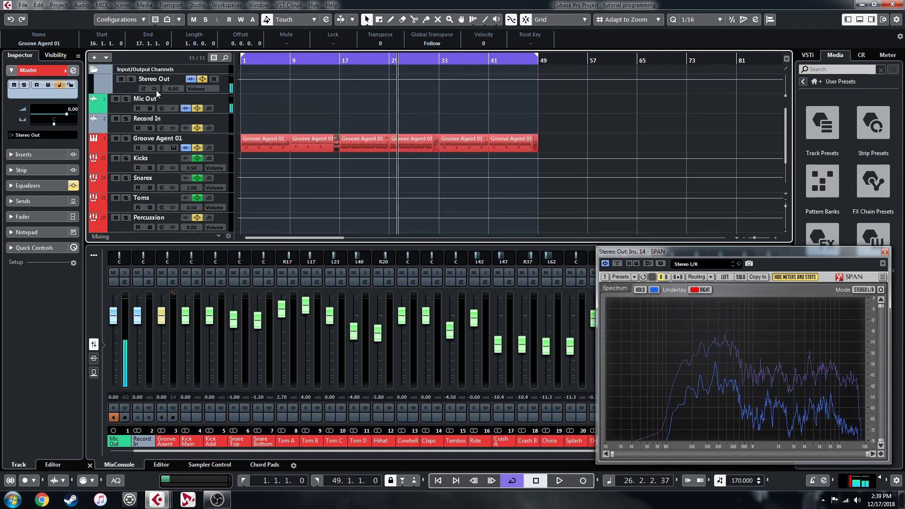
pyautogui.click(121, 126)
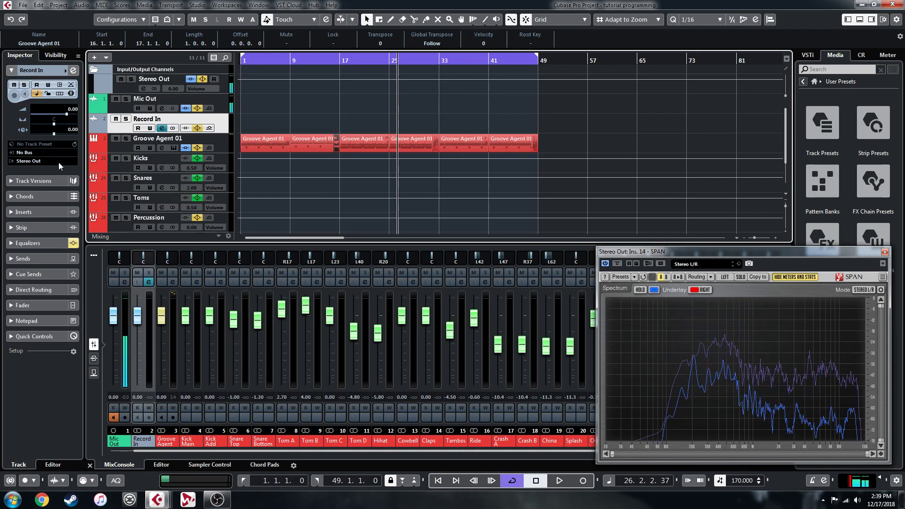
pyautogui.click(26, 153)
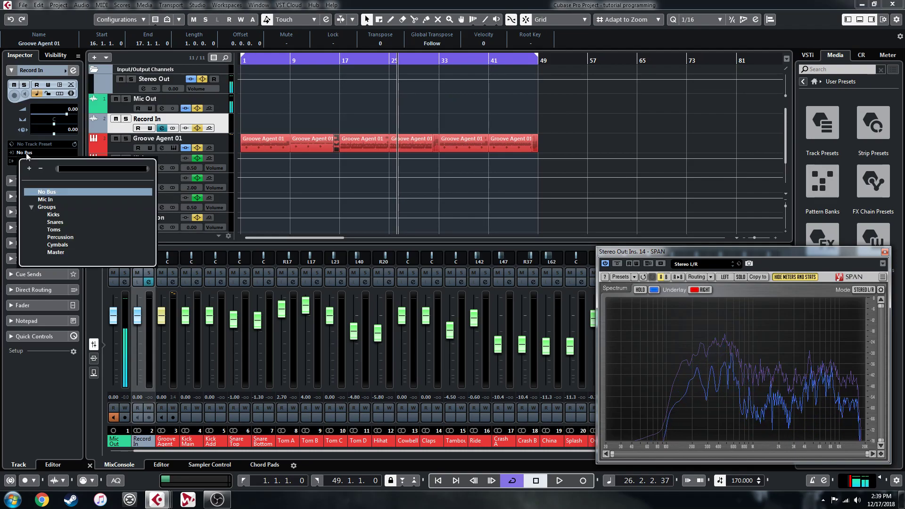
pyautogui.click(60, 254)
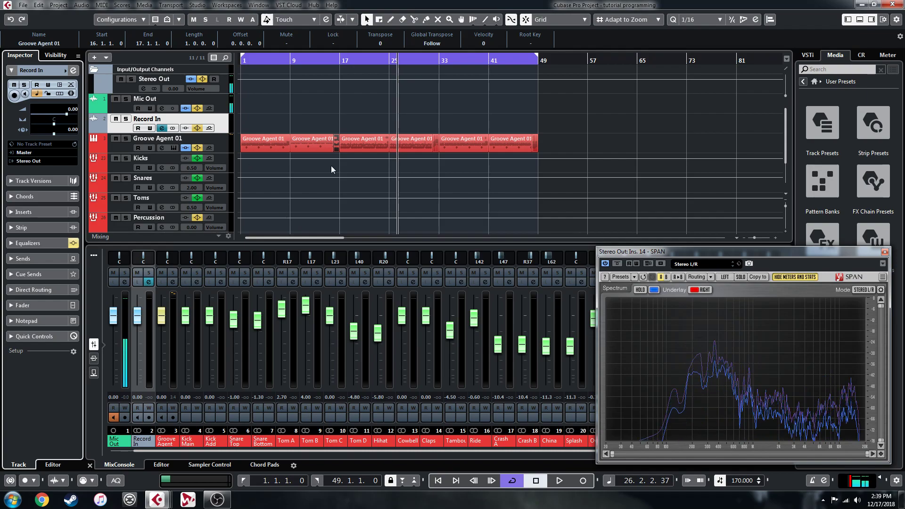
pyautogui.scroll(-3, 332, 167)
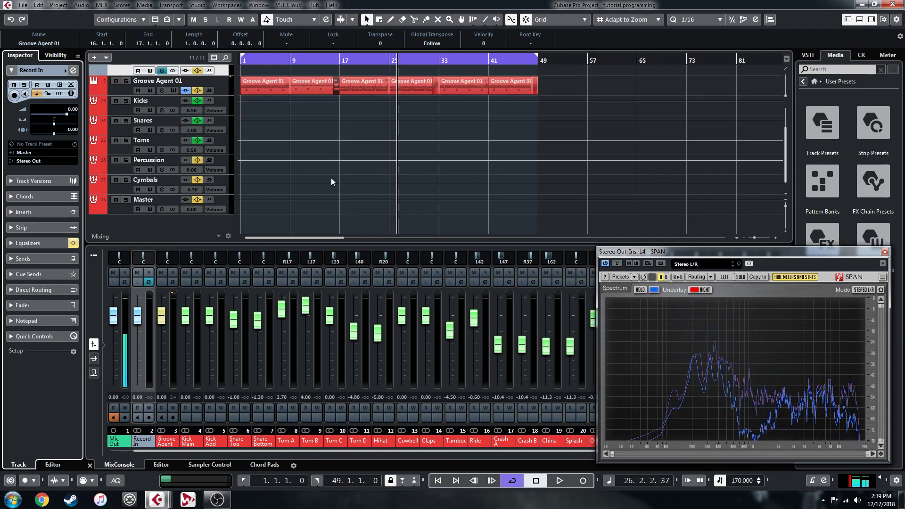
# - Expand the Groove Agent 01 track's output lanes and look through its individual drum outputs and the group tracks in the track list
pyautogui.scroll(3, 306, 177)
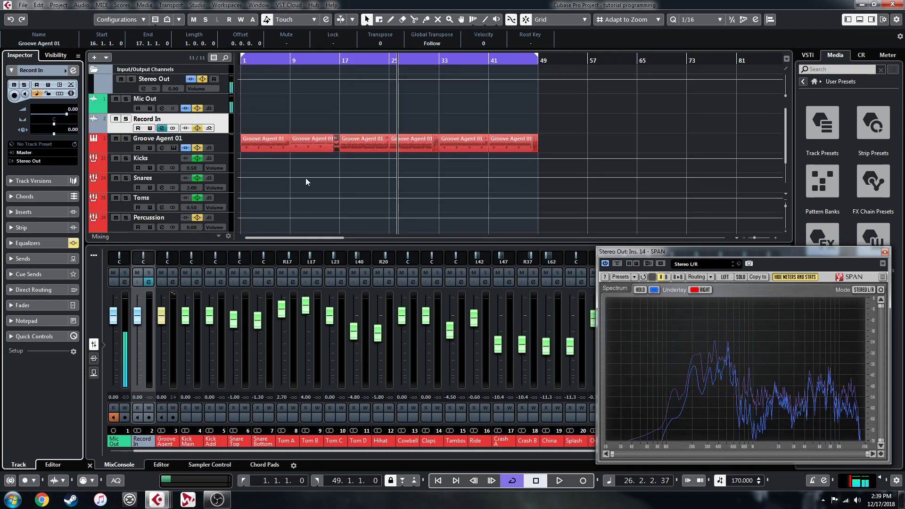
pyautogui.click(90, 150)
pyautogui.scroll(-15, 182, 179)
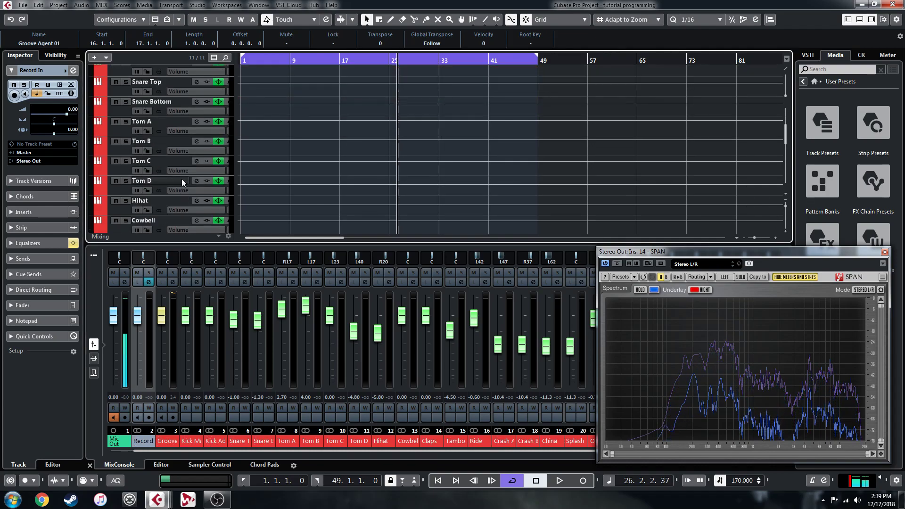
pyautogui.scroll(-5, 162, 146)
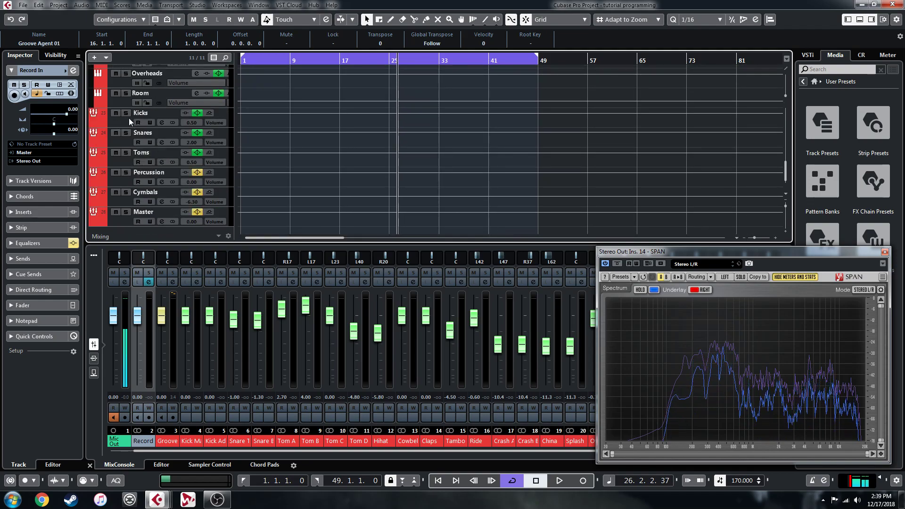
pyautogui.scroll(8, 134, 133)
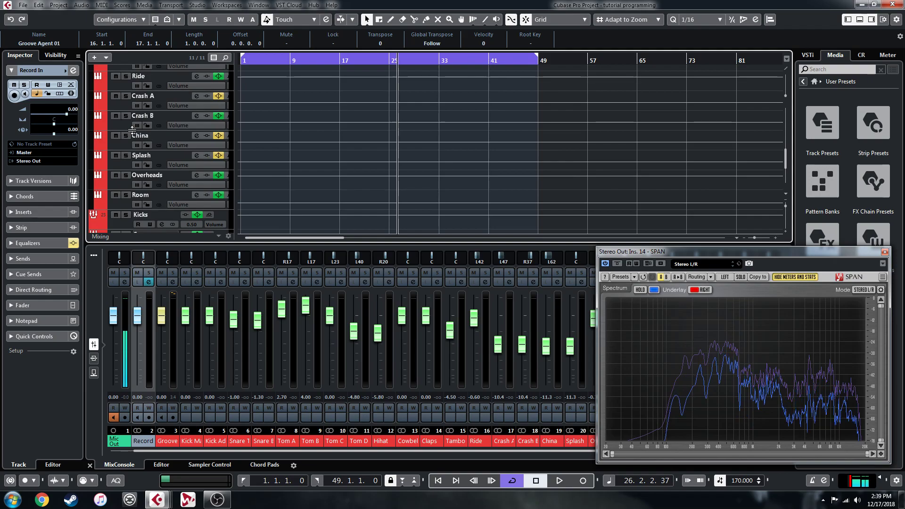
pyautogui.scroll(-5, 133, 142)
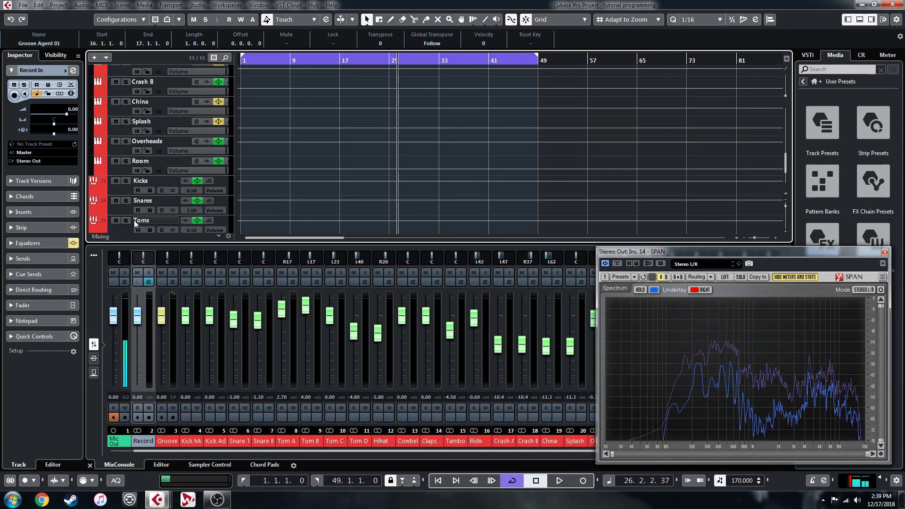
pyautogui.scroll(-3, 161, 198)
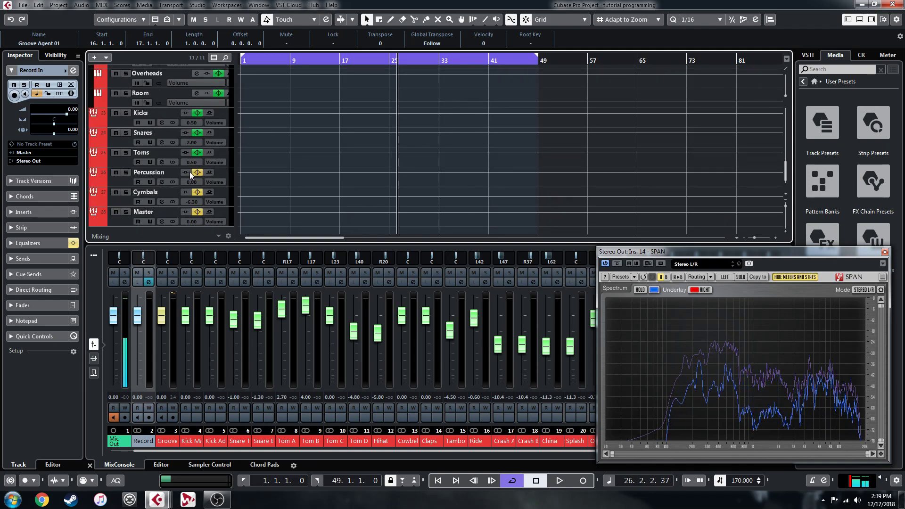
pyautogui.scroll(-1, 168, 176)
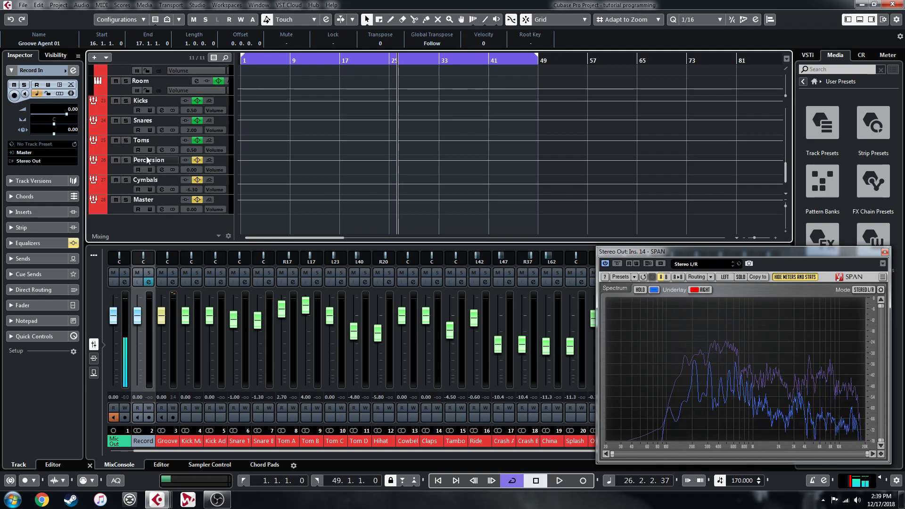
pyautogui.scroll(6, 161, 171)
pyautogui.scroll(-5, 161, 170)
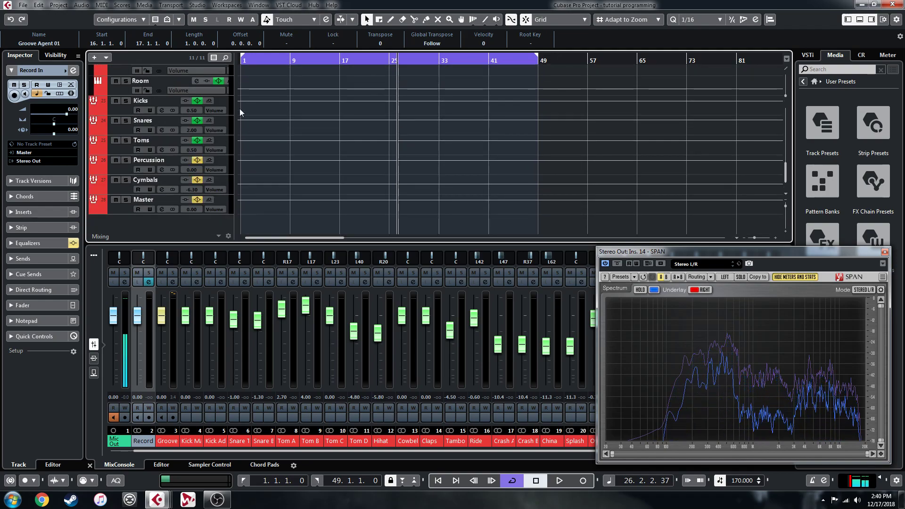
# - Add a stereo effect track after the Master group with Valhalla Room, routed to Stereo Out and named Reverb Send
pyautogui.rightClick(167, 221)
pyautogui.click(149, 220)
pyautogui.click(127, 211)
pyautogui.rightClick(152, 225)
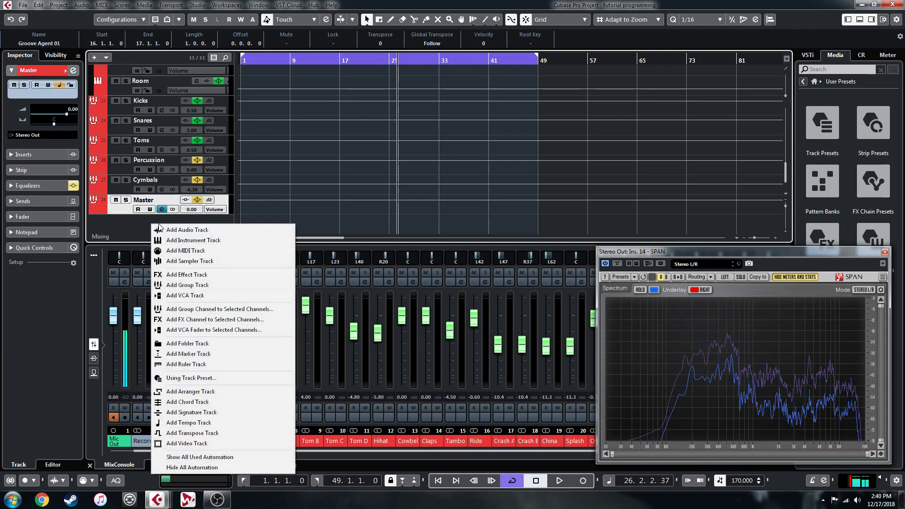
pyautogui.click(214, 275)
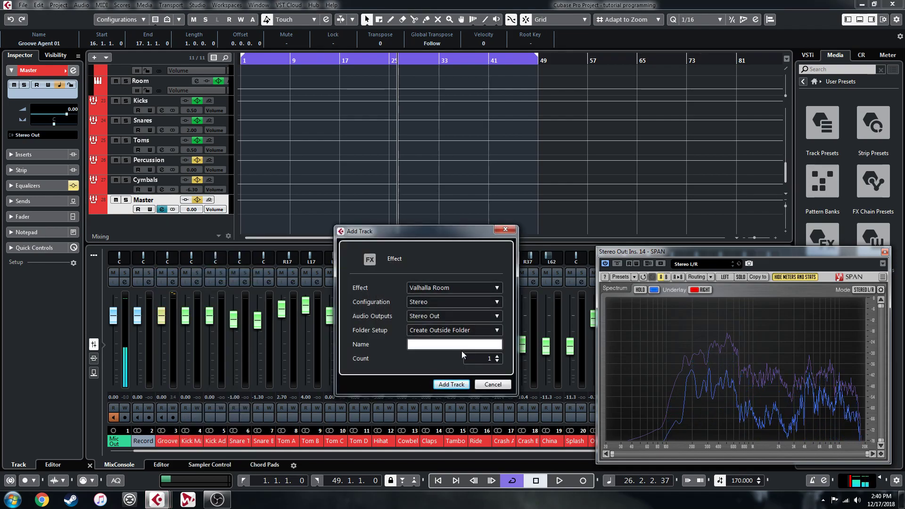
pyautogui.write('Reverb ')
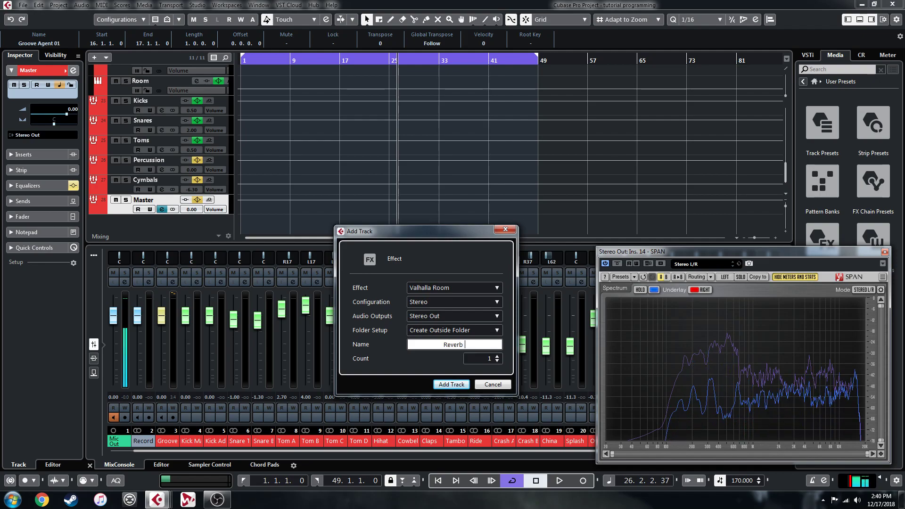
pyautogui.write('Send')
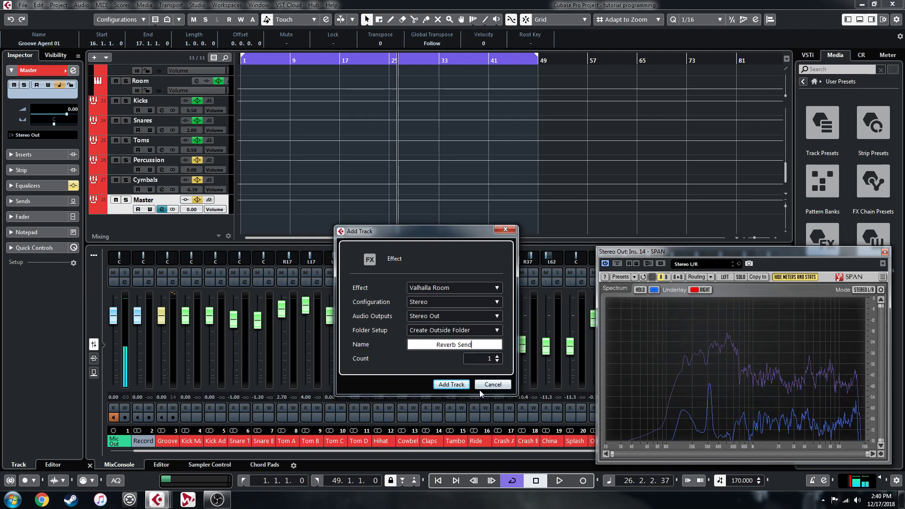
pyautogui.click(458, 386)
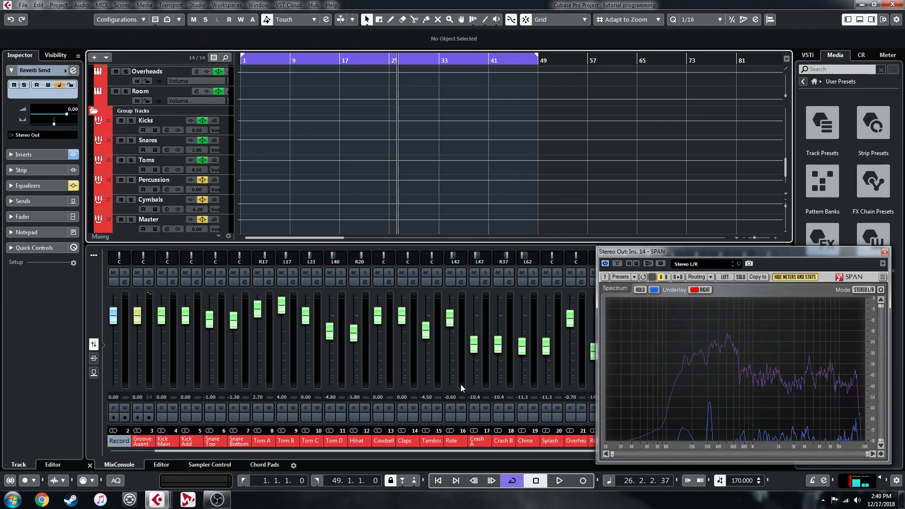
# - Color the Reverb Send track purple
pyautogui.scroll(-2, 335, 208)
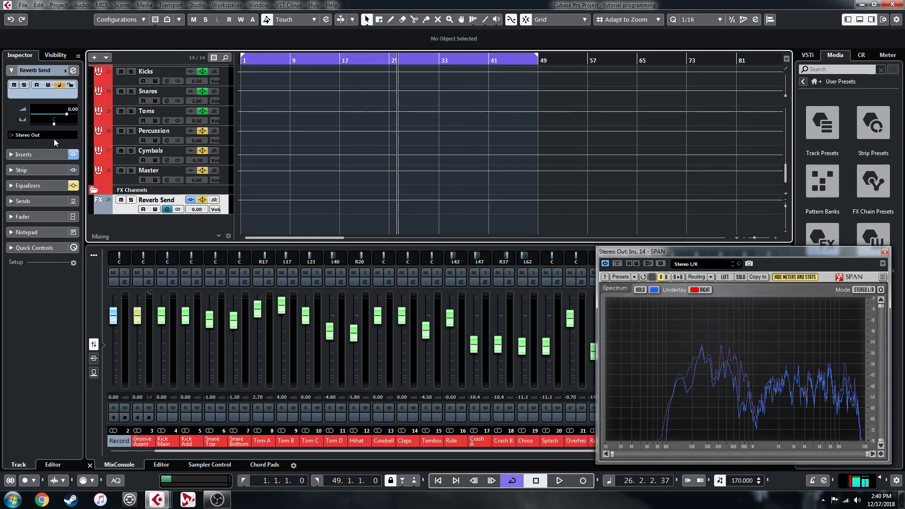
pyautogui.click(65, 71)
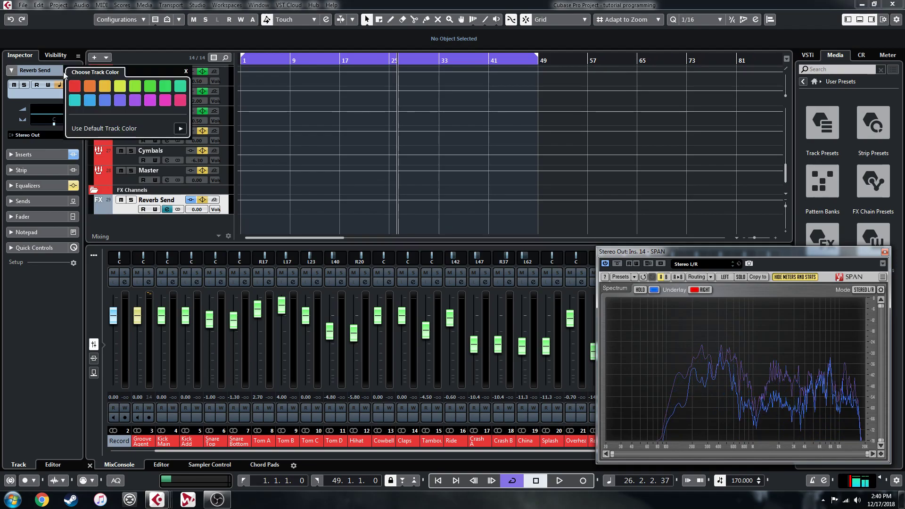
pyautogui.click(135, 101)
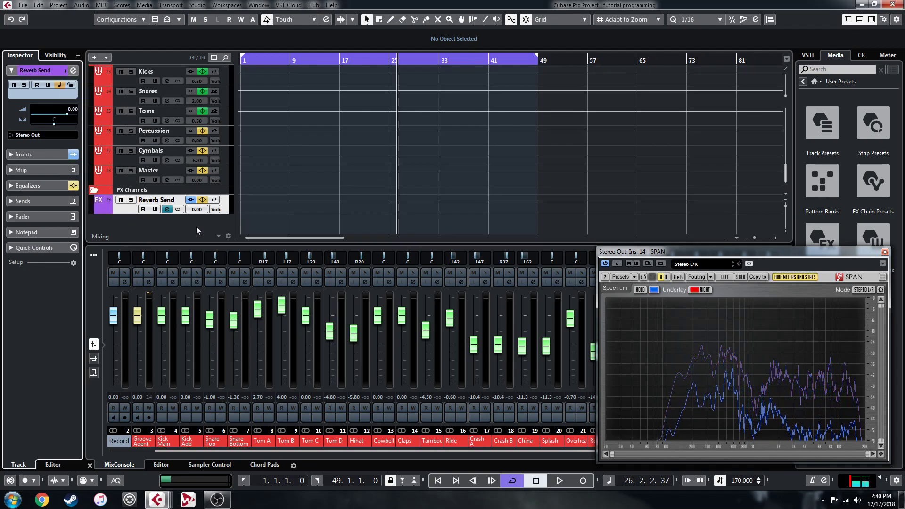
# - Load the GateDrumRoom preset from the Rooms category in the Reverb Send channel's Valhalla Room insert and close its windows
pyautogui.click(168, 210)
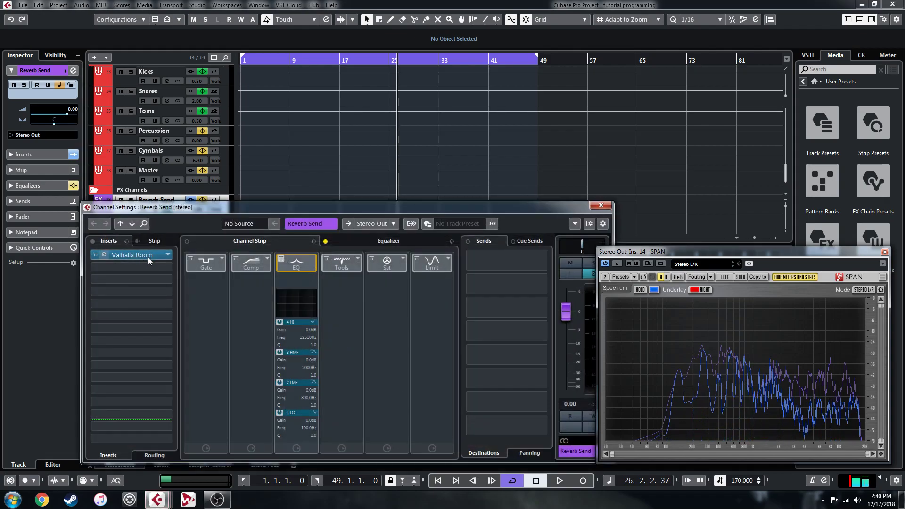
pyautogui.click(148, 255)
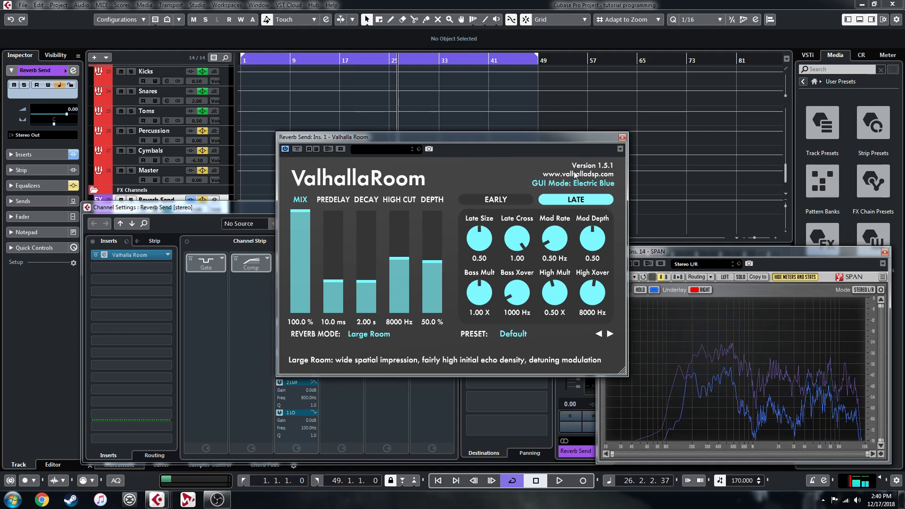
pyautogui.click(514, 334)
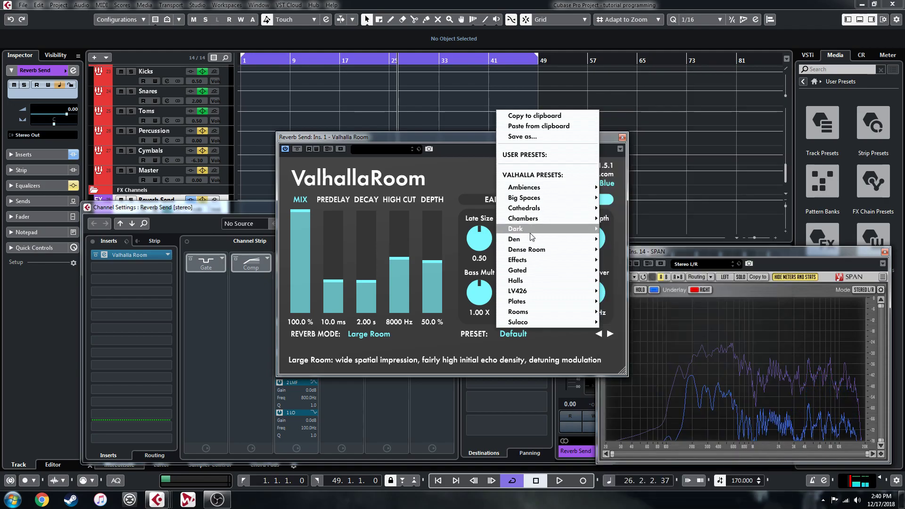
pyautogui.moveTo(516, 263)
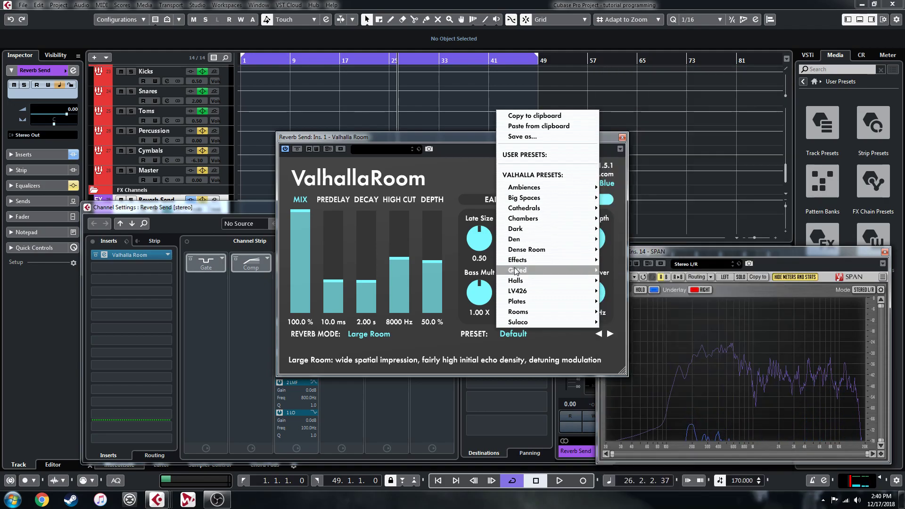
pyautogui.moveTo(517, 315)
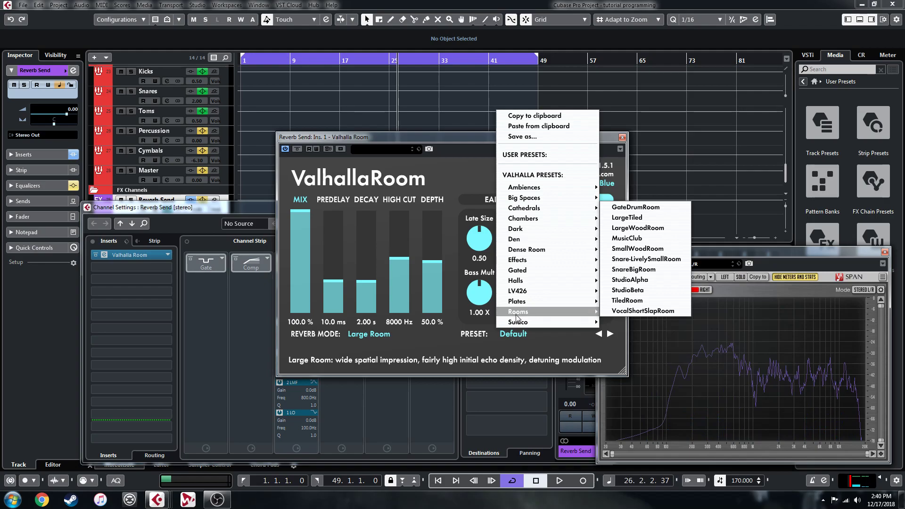
pyautogui.click(656, 208)
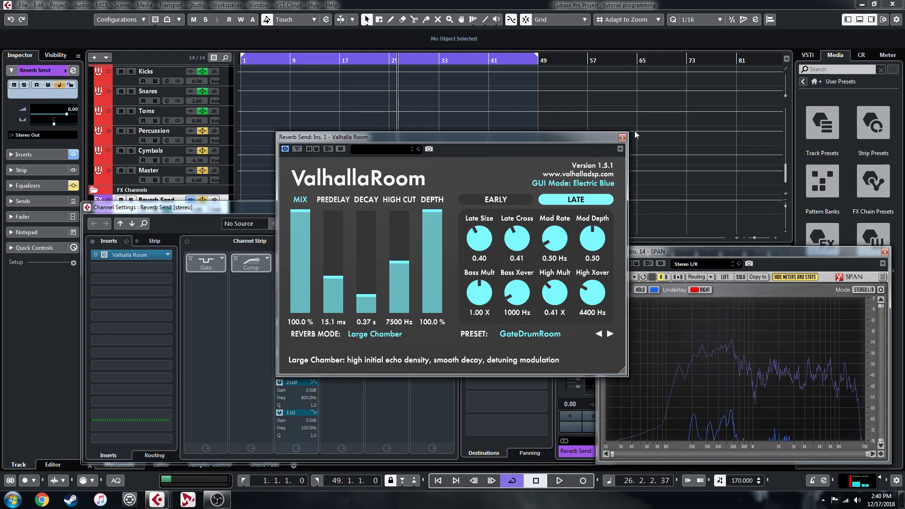
pyautogui.click(623, 138)
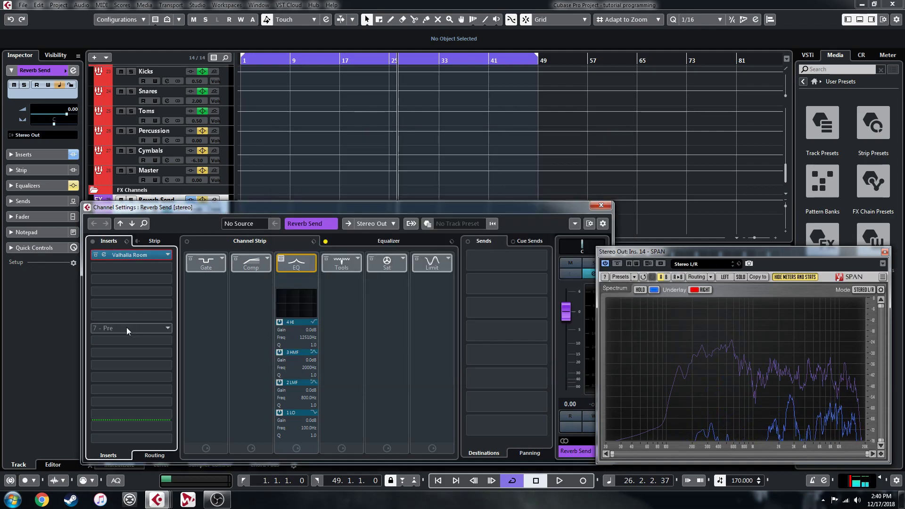
pyautogui.click(601, 206)
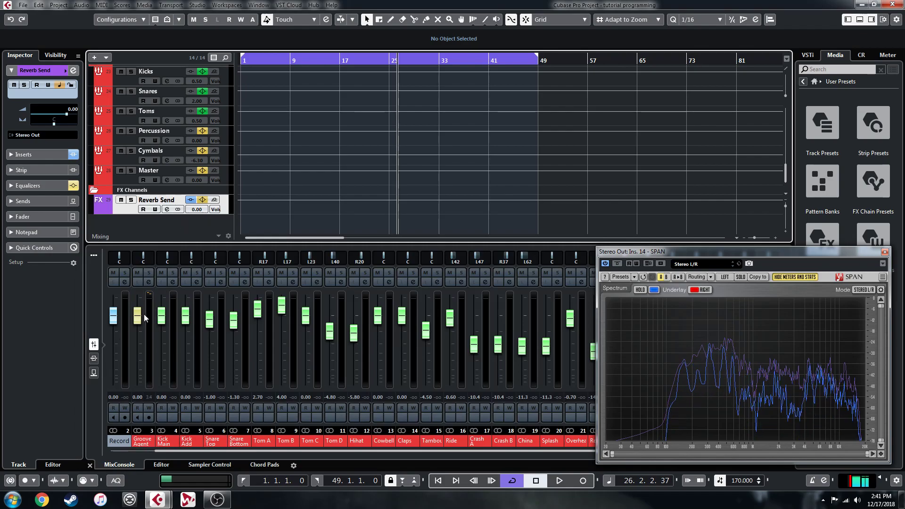
# - Move the SPAN window off the mixer and select all the channels from Kick Main through Master
pyautogui.click(174, 374)
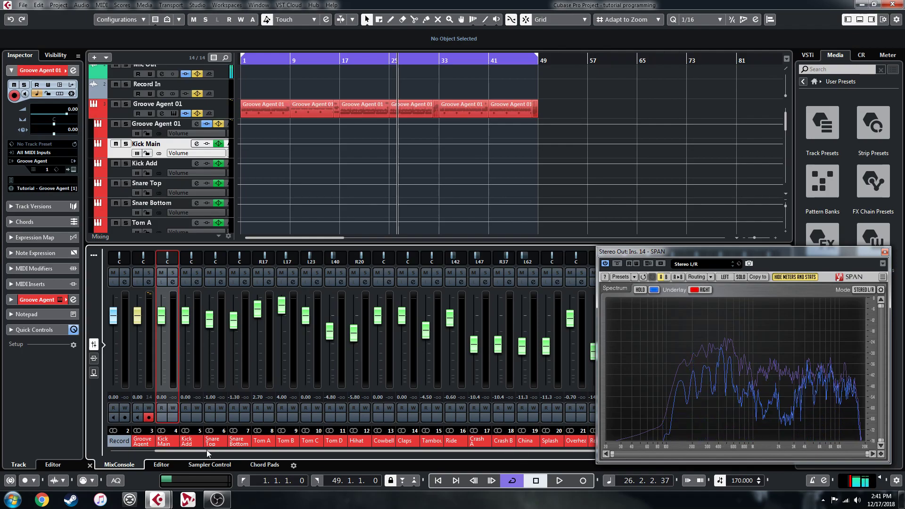
pyautogui.hscroll(1, 206, 450)
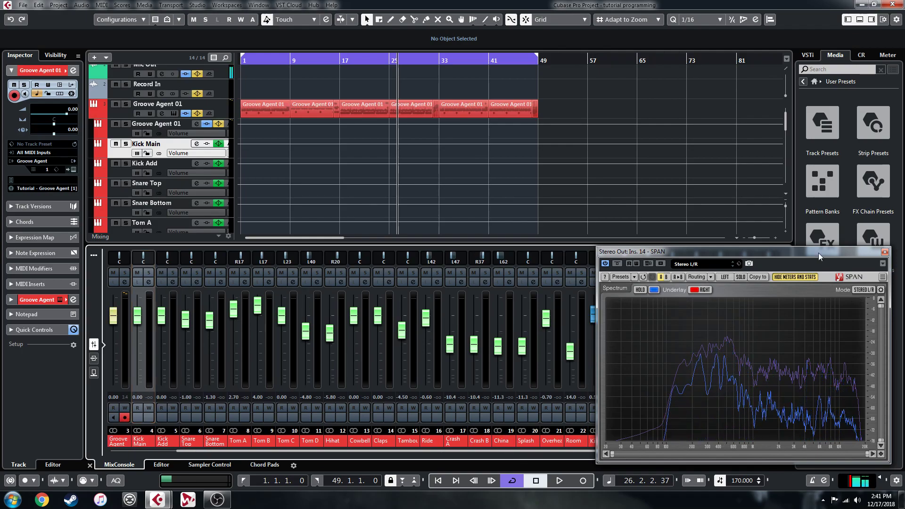
pyautogui.moveTo(827, 248); pyautogui.dragTo(822, 466)
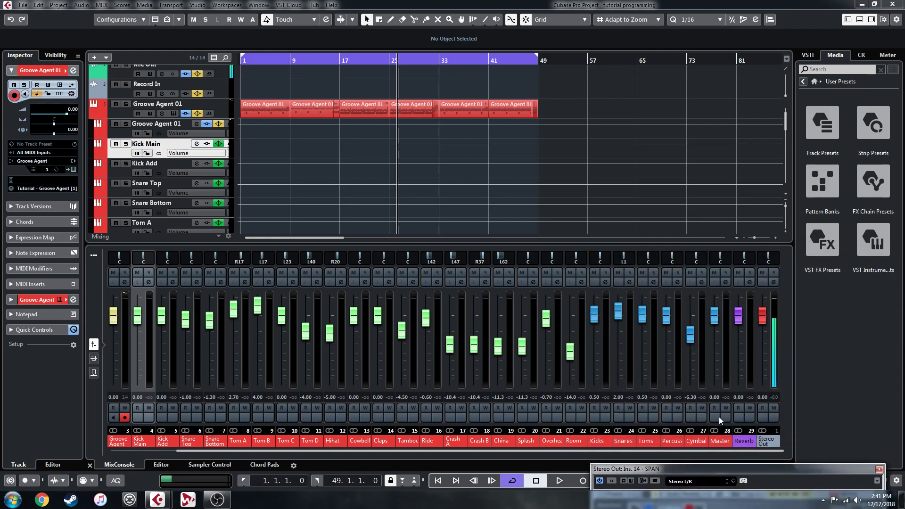
pyautogui.click(726, 370)
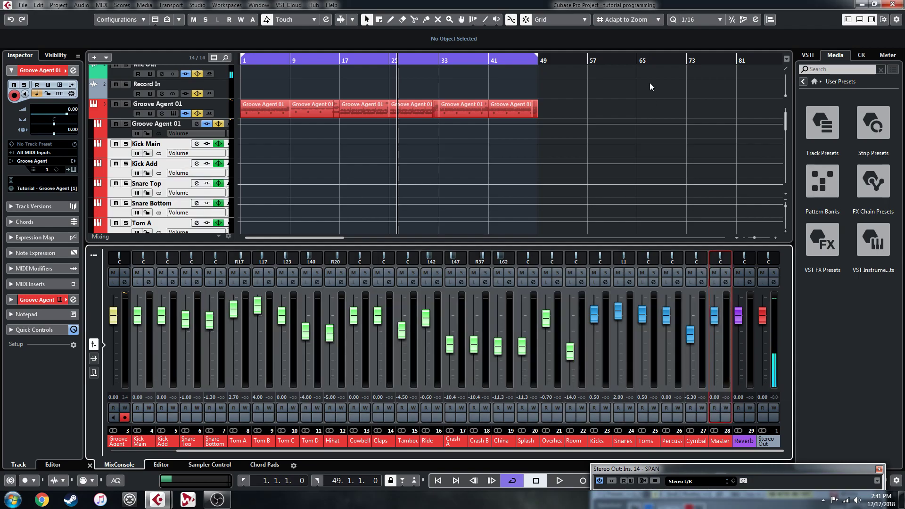
# - Turn on Q-Link and assign Reverb Send to the first send slot of all the selected drum channels
pyautogui.click(93, 256)
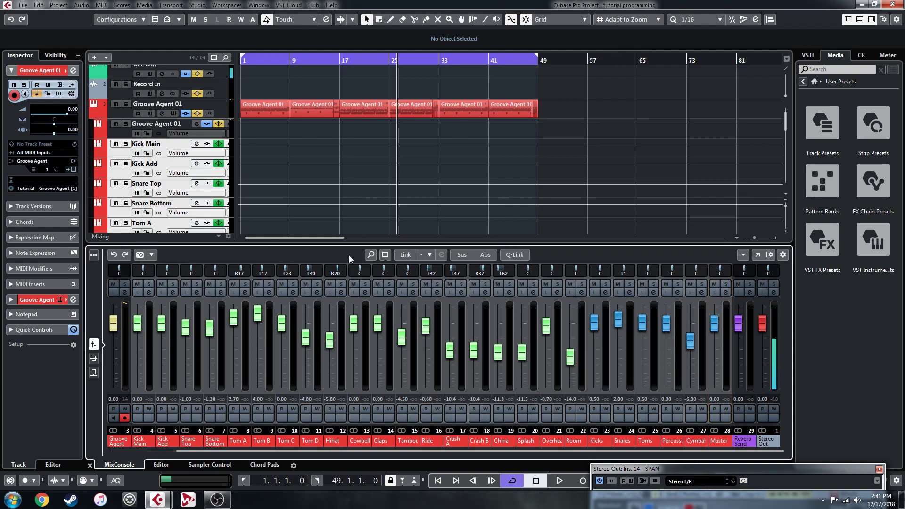
pyautogui.click(517, 254)
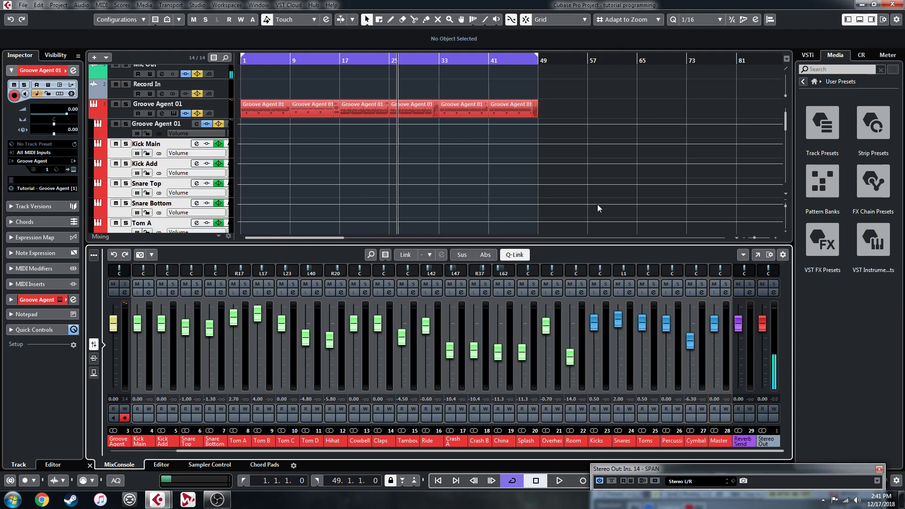
pyautogui.click(94, 373)
pyautogui.click(150, 313)
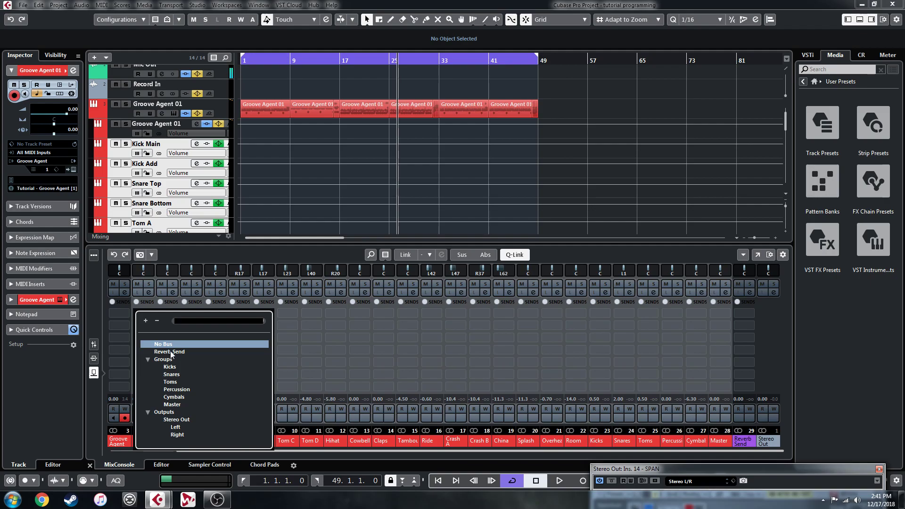
pyautogui.click(170, 353)
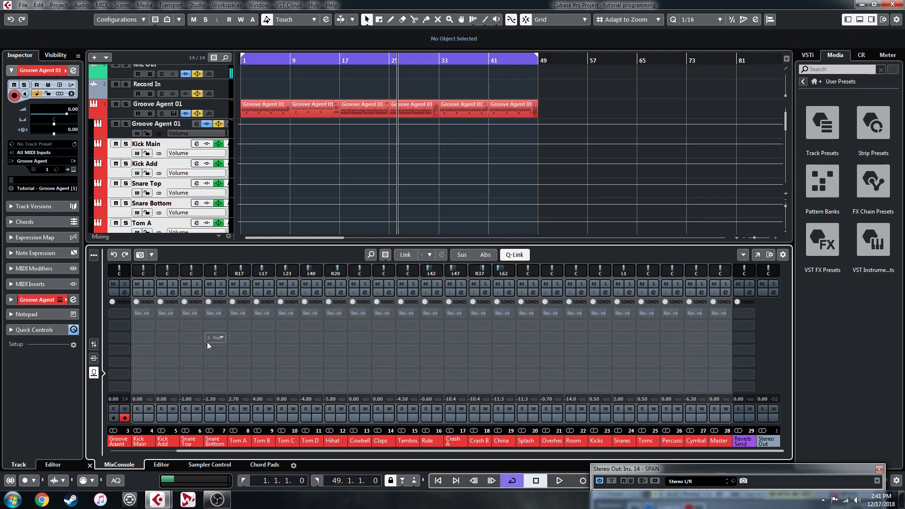
# - Widen the mixer's channel strips and pull the linked Reverb Send levels all the way down from Tom A's send
pyautogui.press('h')
pyautogui.press('h')
pyautogui.press('h')
pyautogui.press('h')
pyautogui.press('h')
pyautogui.press('h')
pyautogui.press('h')
pyautogui.press('h')
pyautogui.press('h')
pyautogui.press('h')
pyautogui.press('h')
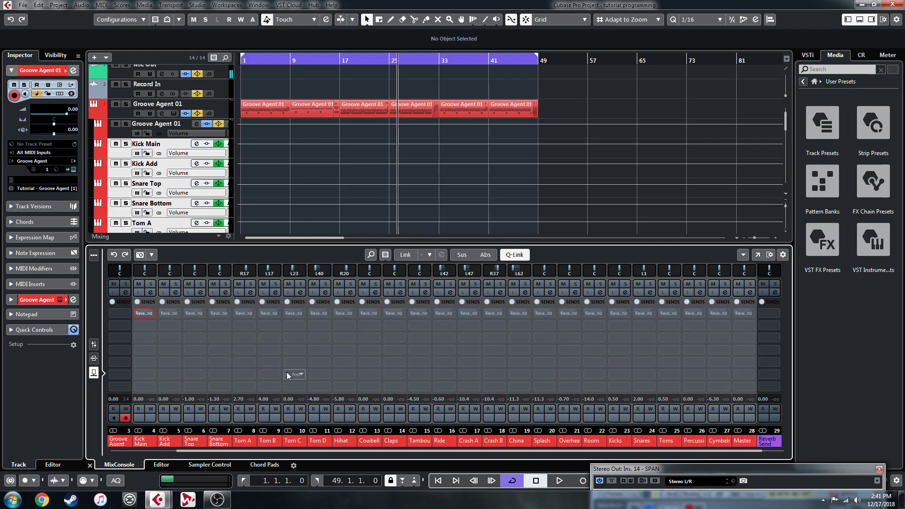
pyautogui.press('h')
pyautogui.press('h')
pyautogui.press('h')
pyautogui.press('h')
pyautogui.press('h')
pyautogui.press('h')
pyautogui.press('h')
pyautogui.press('h')
pyautogui.press('h')
pyautogui.press('h')
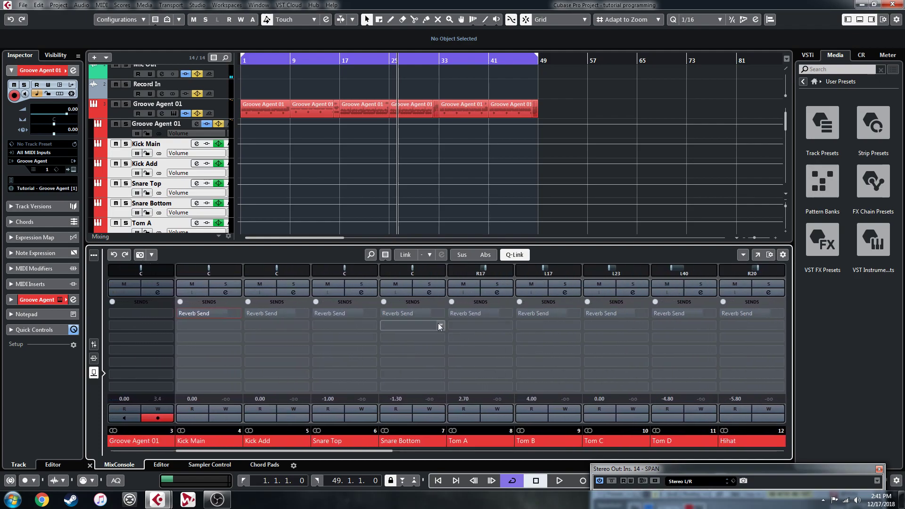
pyautogui.moveTo(499, 315); pyautogui.dragTo(445, 317)
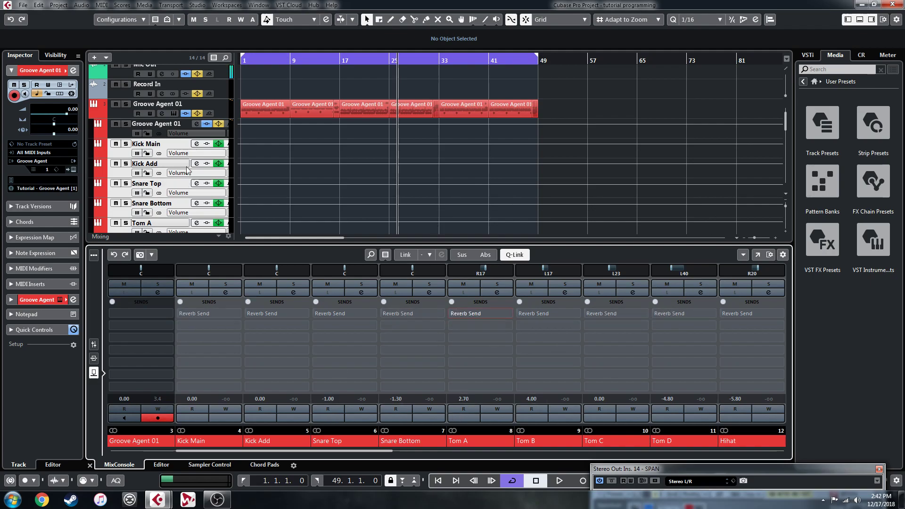
# - Collapse the Groove Agent 01 output lanes in the track list and select the Kicks group track
pyautogui.click(95, 114)
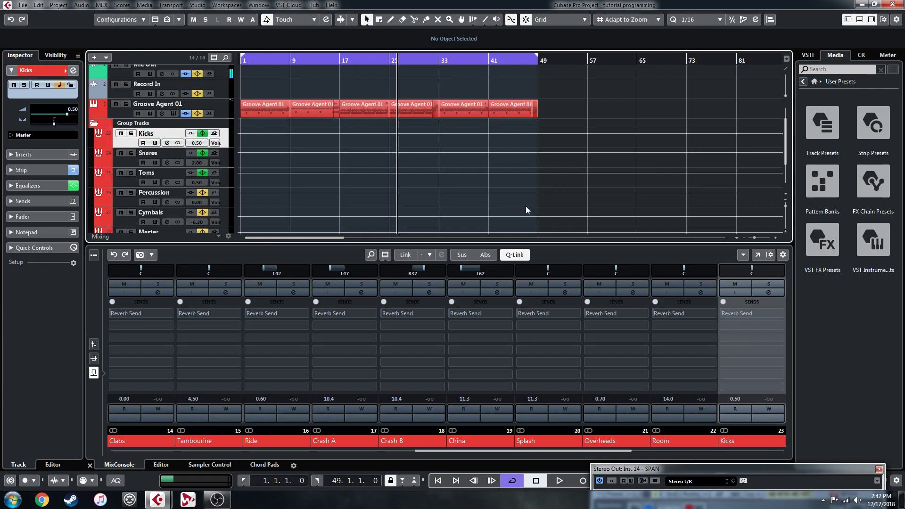
pyautogui.click(161, 159)
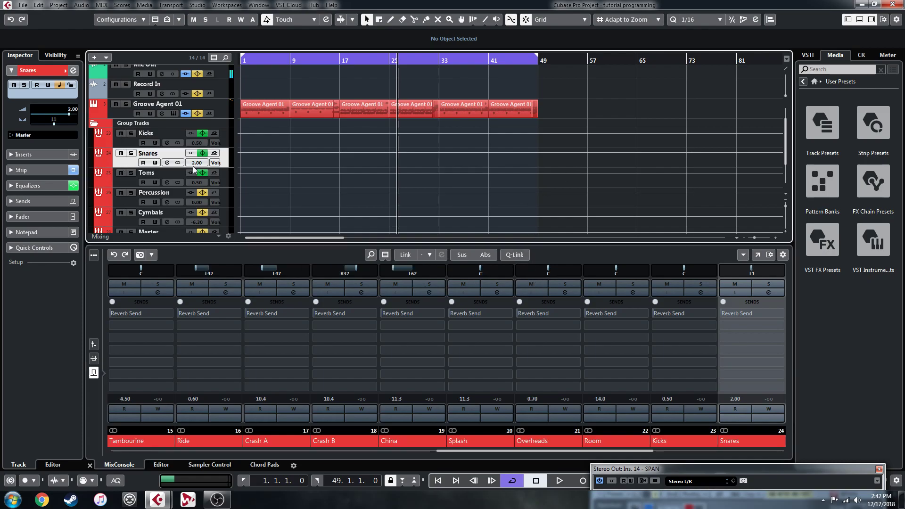
pyautogui.scroll(2, 349, 168)
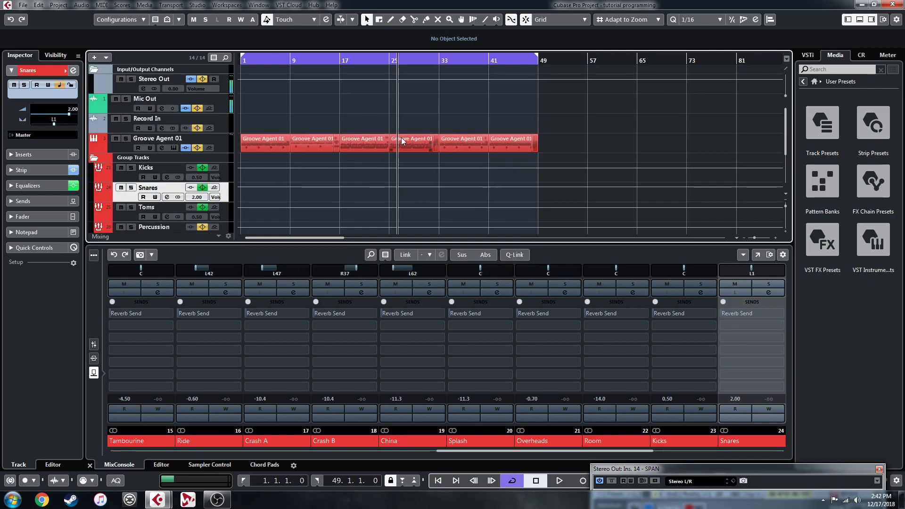
pyautogui.click(130, 179)
pyautogui.scroll(-6, 123, 207)
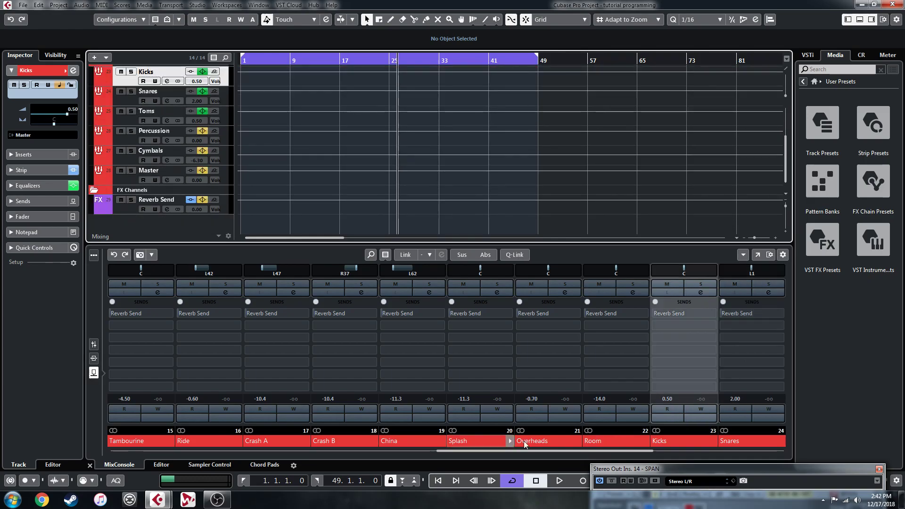
# - Bring the SPAN analyzer window fully back into view and play the project
pyautogui.moveTo(755, 471); pyautogui.dragTo(769, 273)
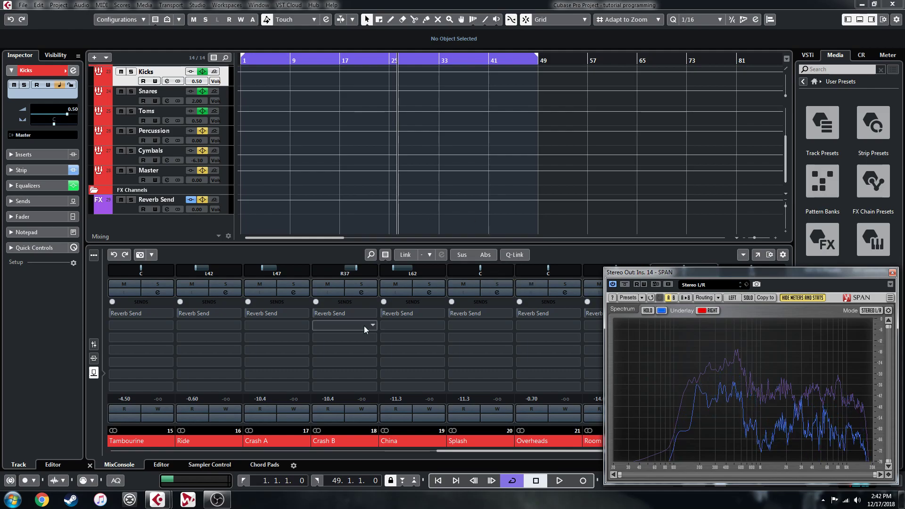
pyautogui.moveTo(463, 319)
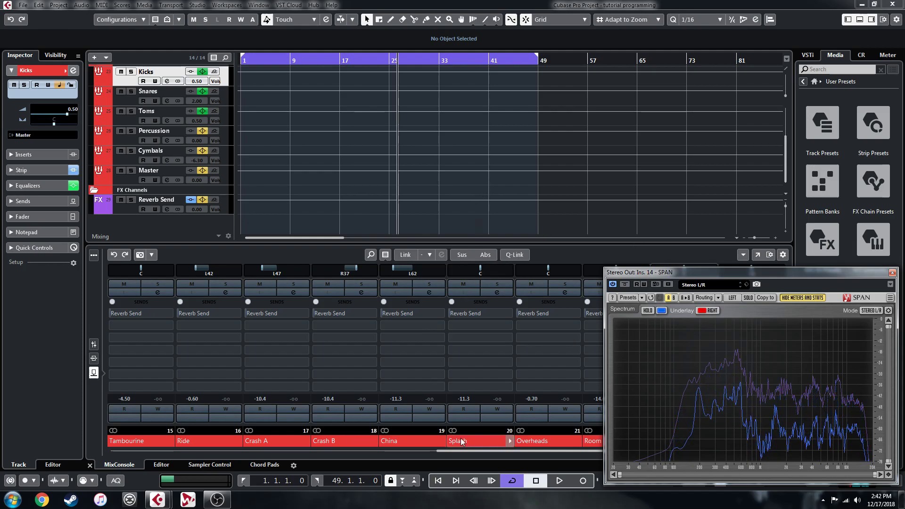
pyautogui.moveTo(370, 313)
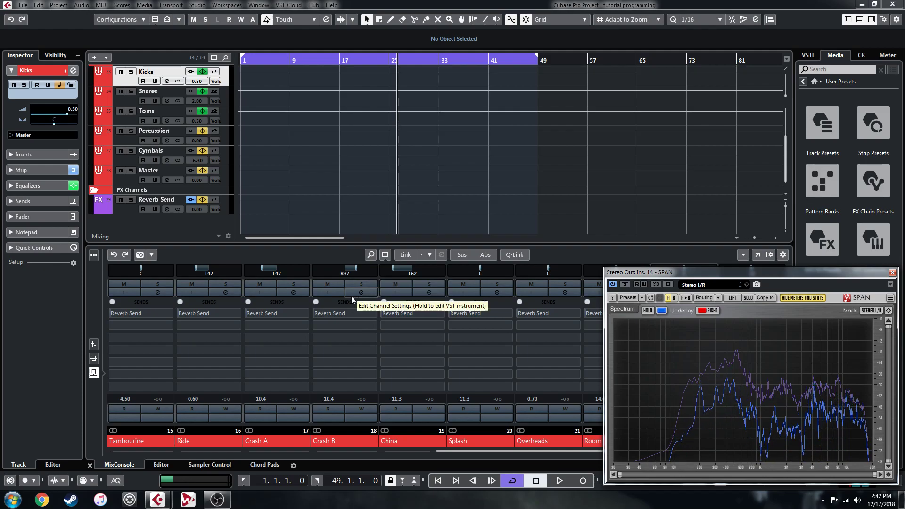
pyautogui.press('space')
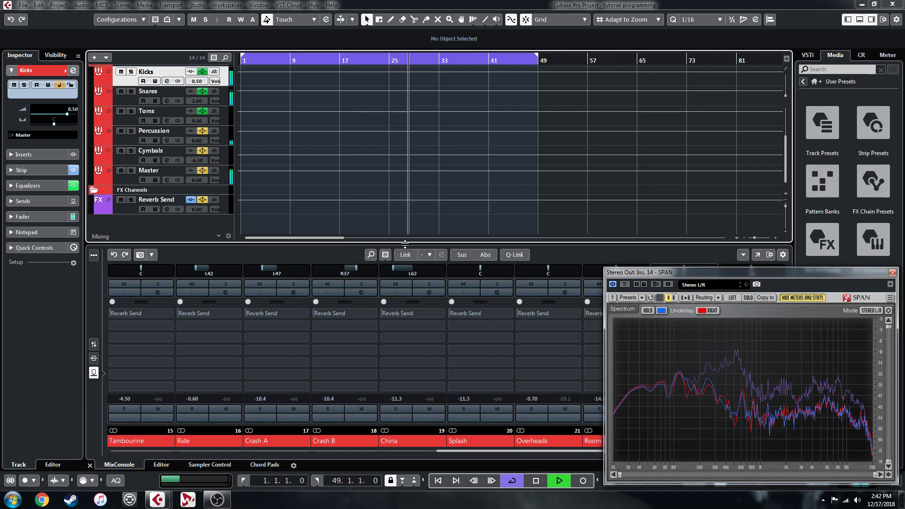
pyautogui.press('space')
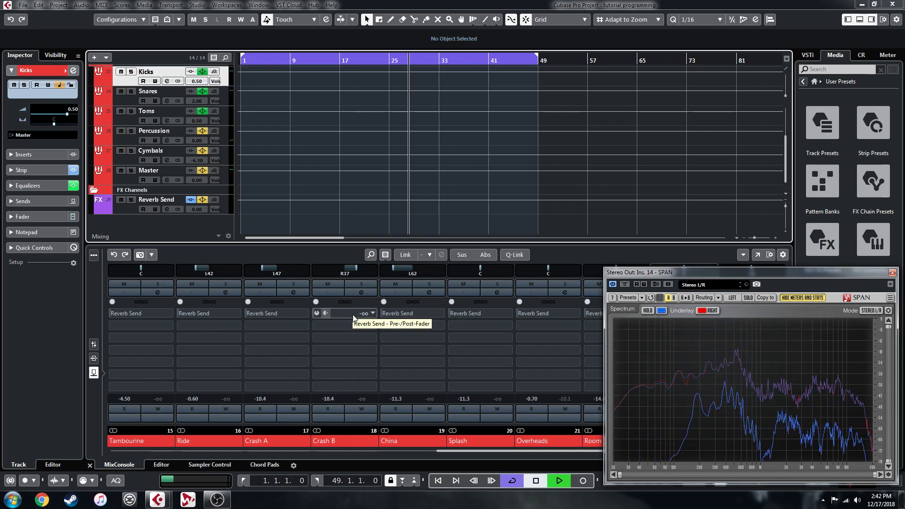
pyautogui.press('g')
pyautogui.press('g')
pyautogui.press('g')
pyautogui.press('g')
pyautogui.press('g')
pyautogui.press('g')
pyautogui.press('h')
pyautogui.press('h')
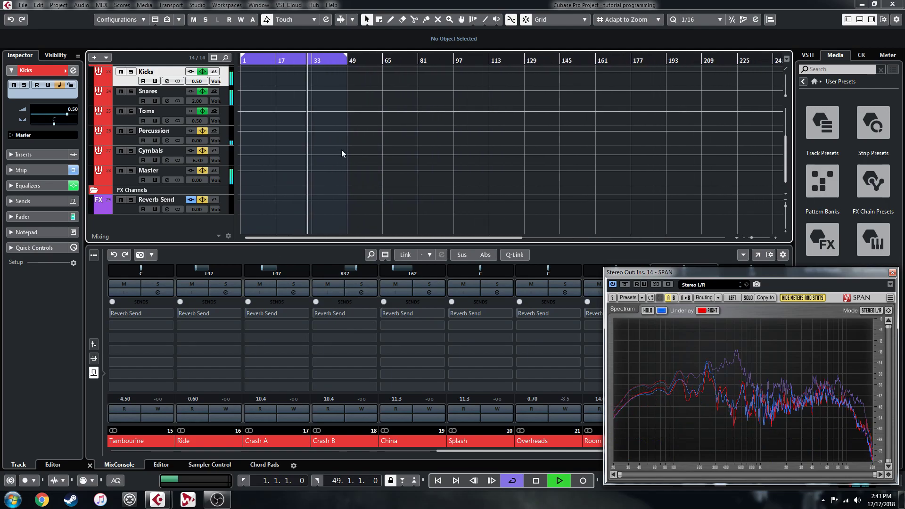
pyautogui.press('h')
pyautogui.press('h')
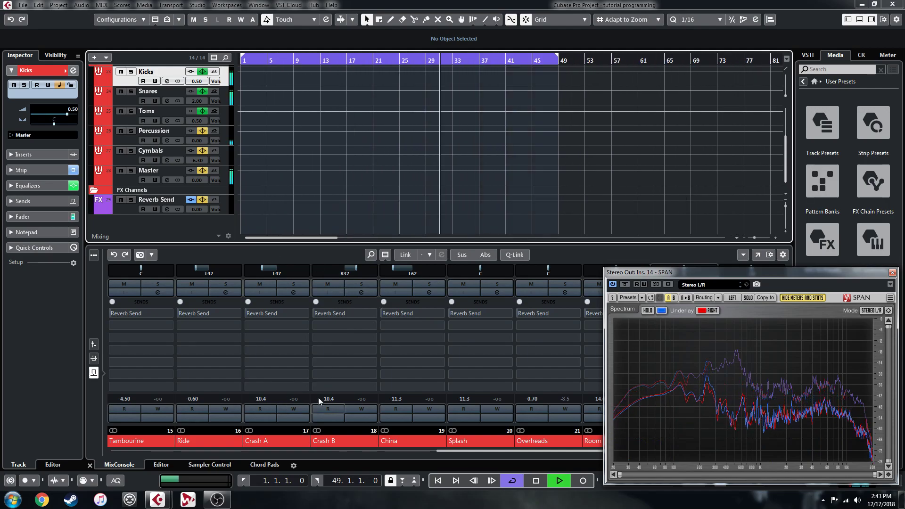
# - Narrow the mixer's channel strips so the drum channels fit together and show the faders instead of the sends
pyautogui.click(348, 440)
pyautogui.press('g')
pyautogui.press('g')
pyautogui.press('g')
pyautogui.press('g')
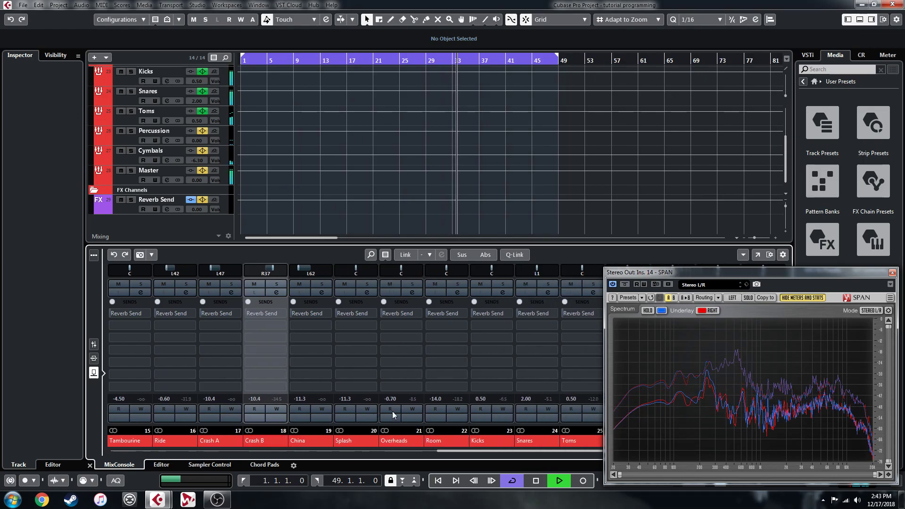
pyautogui.press('g')
pyautogui.press('g')
pyautogui.press('g')
pyautogui.press('g')
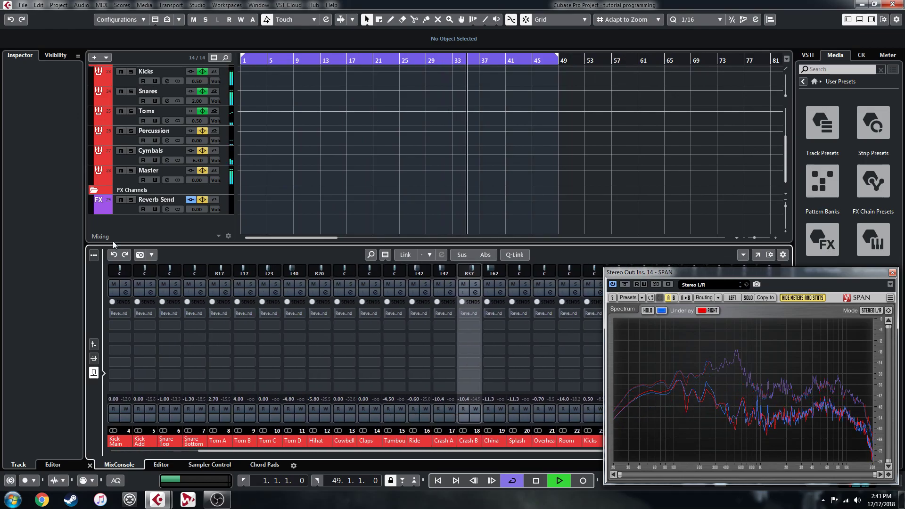
pyautogui.click(95, 344)
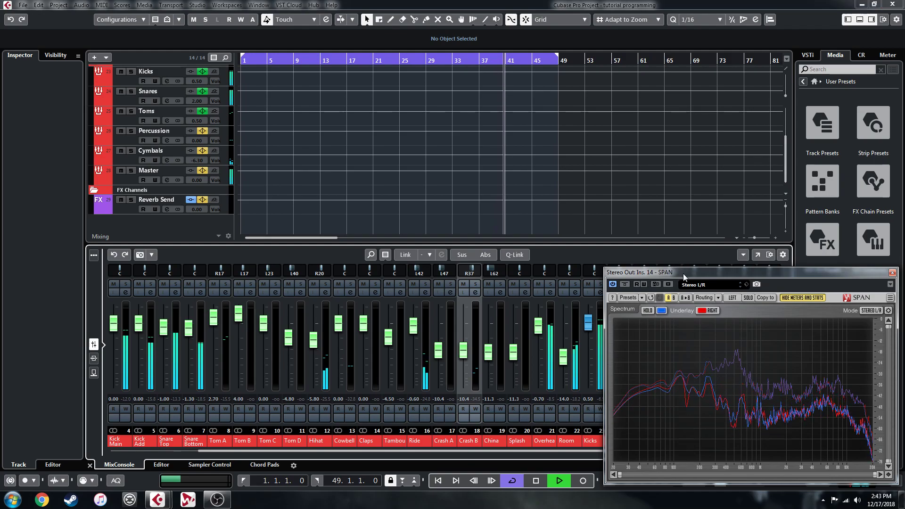
# - Move the SPAN window off the group channels and solo the Kicks group in the mixer
pyautogui.moveTo(683, 273); pyautogui.dragTo(710, 272)
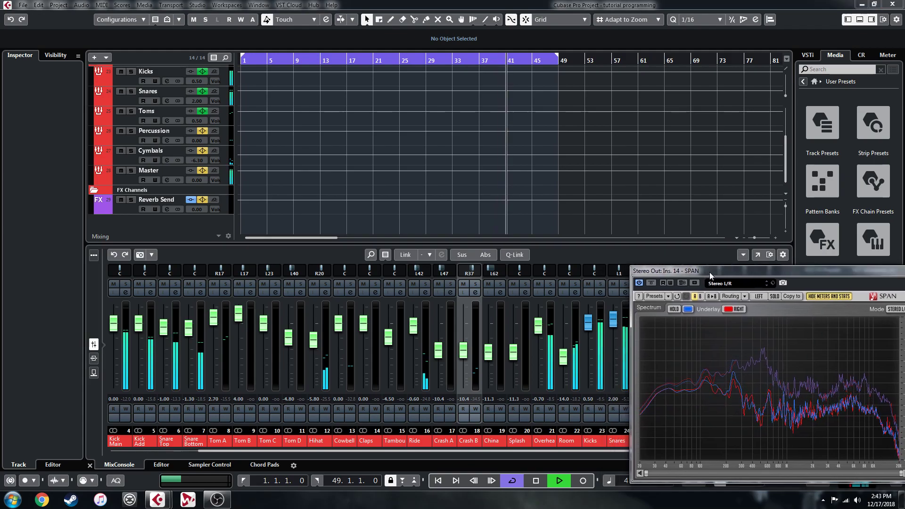
pyautogui.click(600, 285)
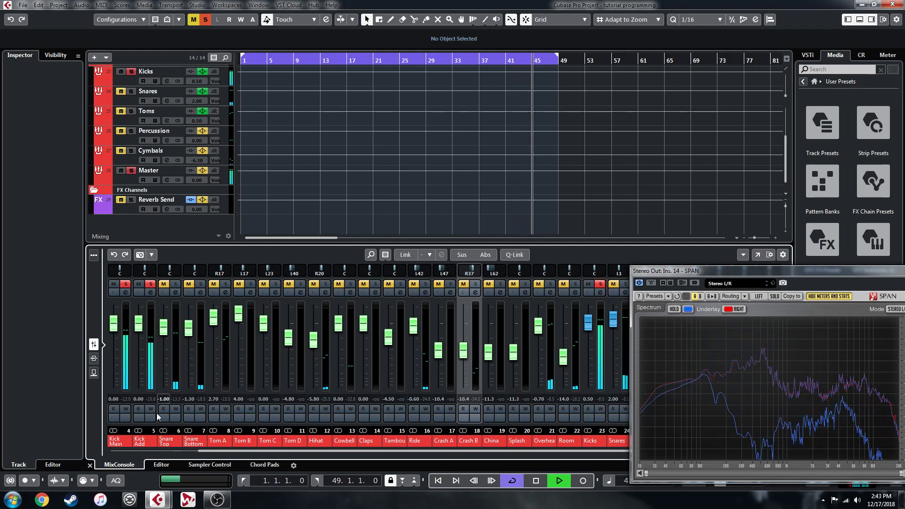
pyautogui.moveTo(265, 451); pyautogui.dragTo(244, 439)
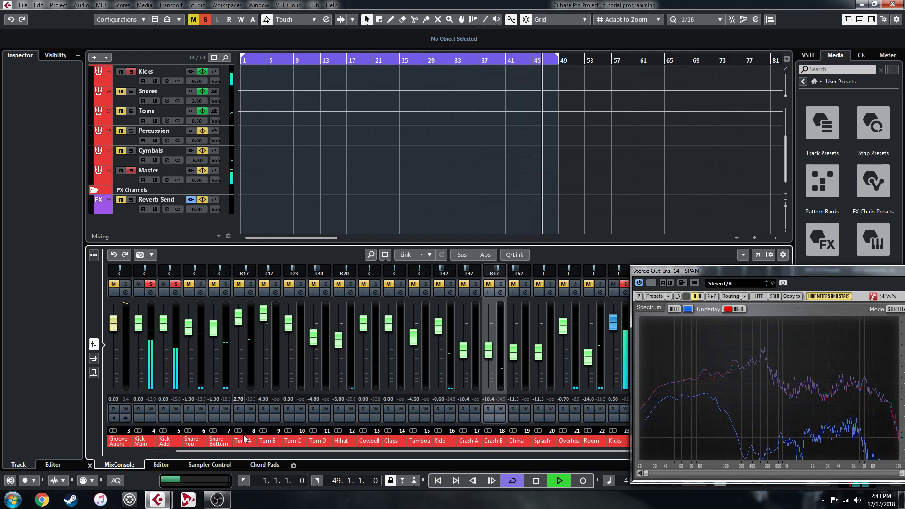
# - Select the Kicks group track in the track list and open its channel settings
pyautogui.scroll(5, 162, 137)
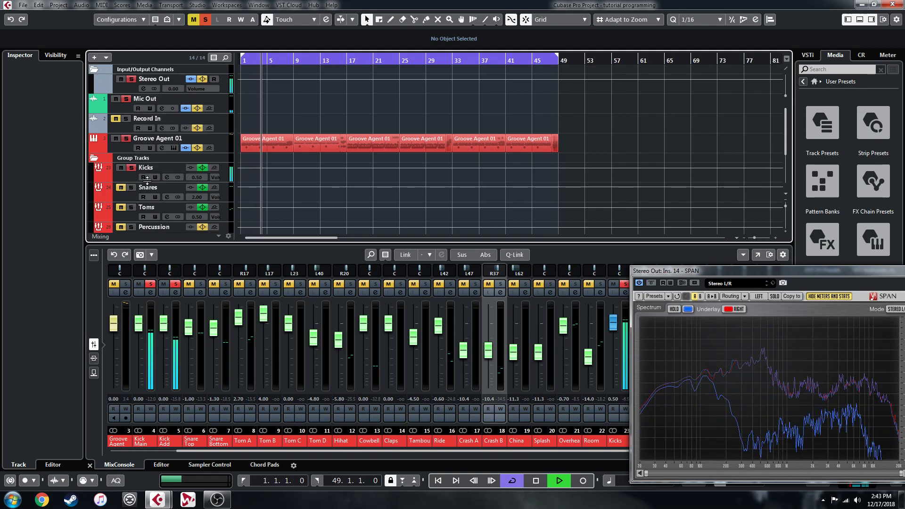
pyautogui.click(132, 177)
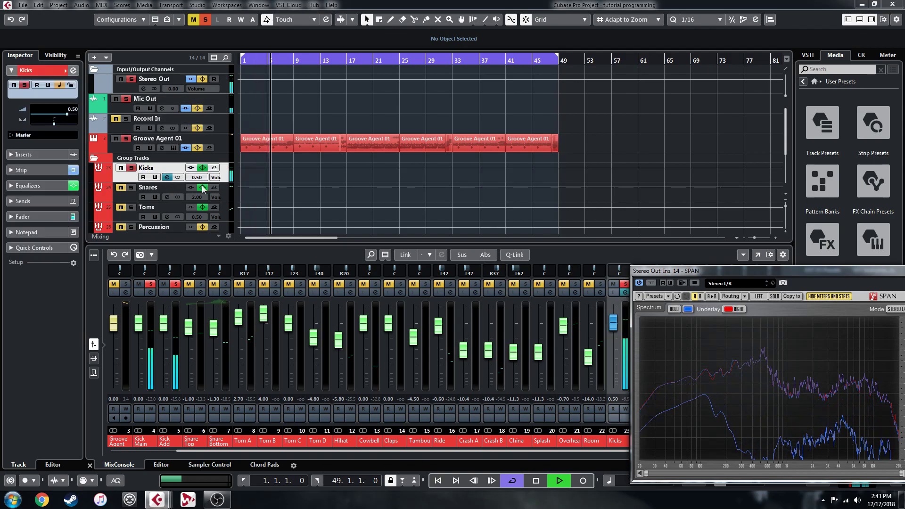
pyautogui.click(168, 178)
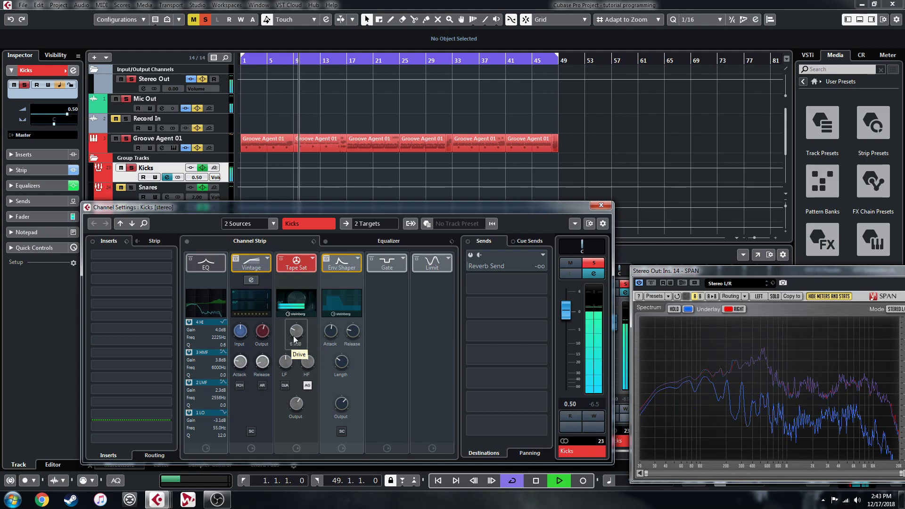
# - Unload Tape Saturation, the Vintage Compressor and the Envelope Shaper from the Kicks channel strip, discarding their changes
pyautogui.moveTo(296, 330); pyautogui.dragTo(296, 331)
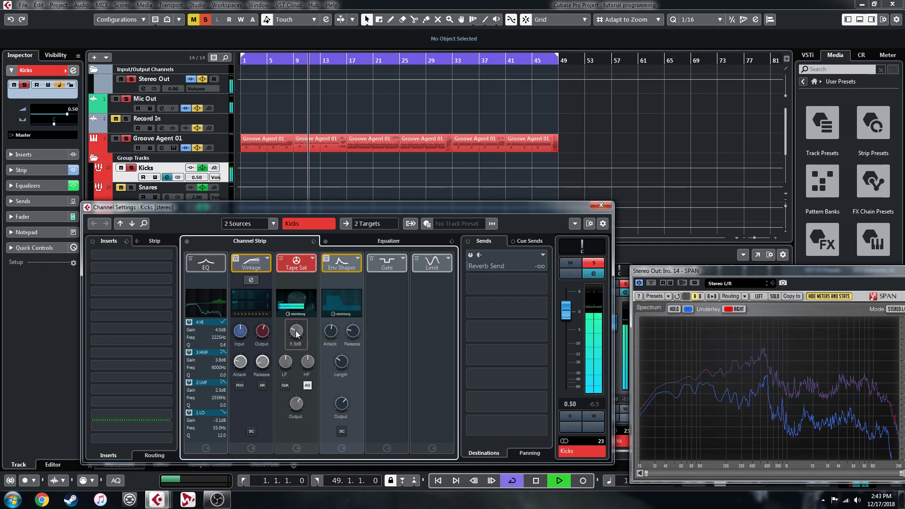
pyautogui.click(312, 258)
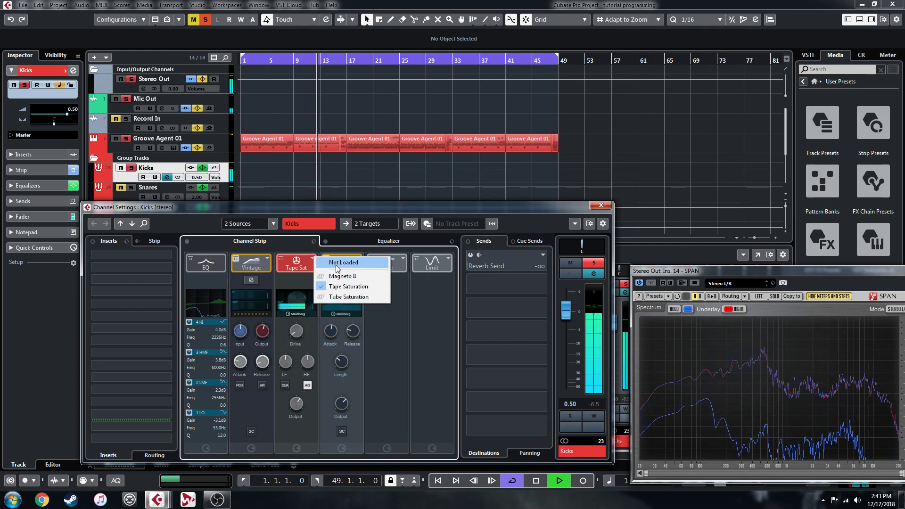
pyautogui.click(338, 263)
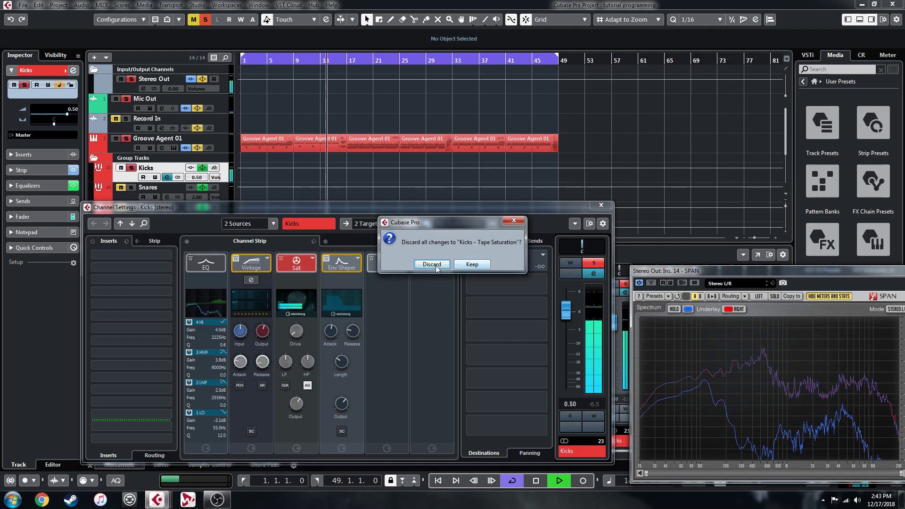
pyautogui.click(432, 264)
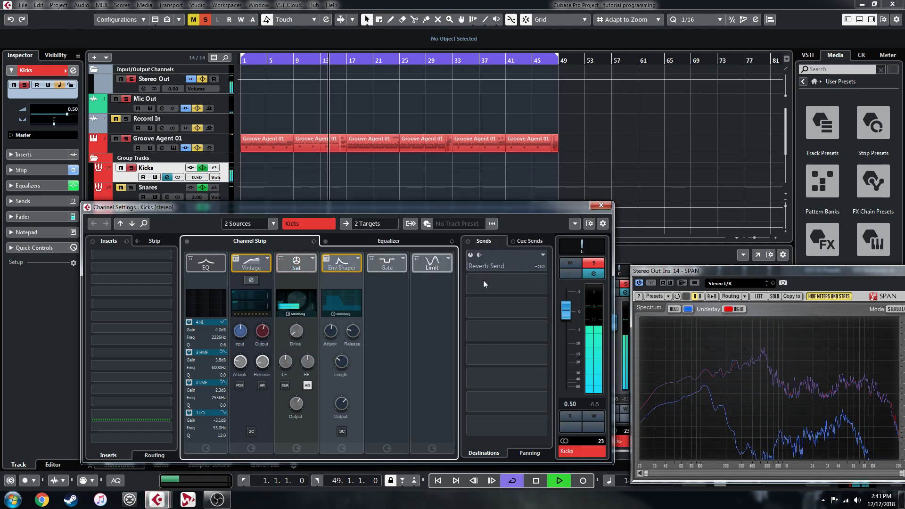
pyautogui.click(269, 260)
pyautogui.click(296, 264)
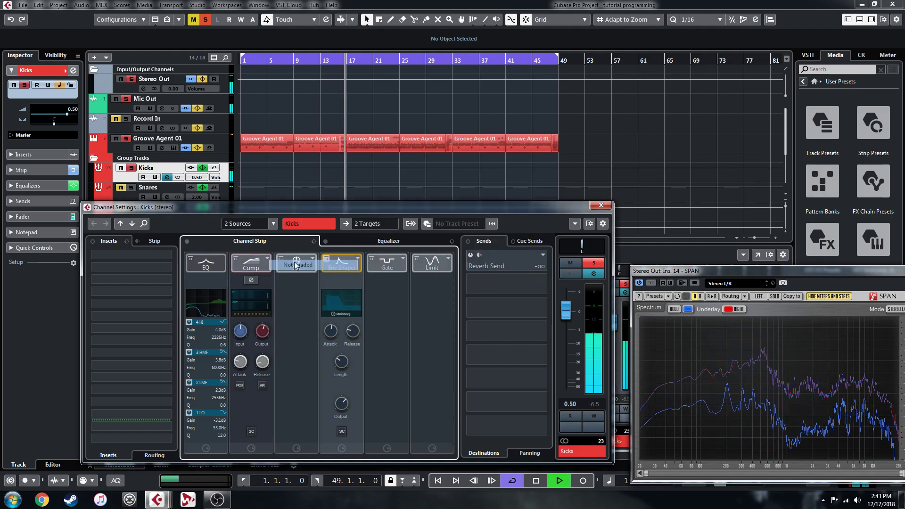
pyautogui.click(402, 258)
pyautogui.click(378, 264)
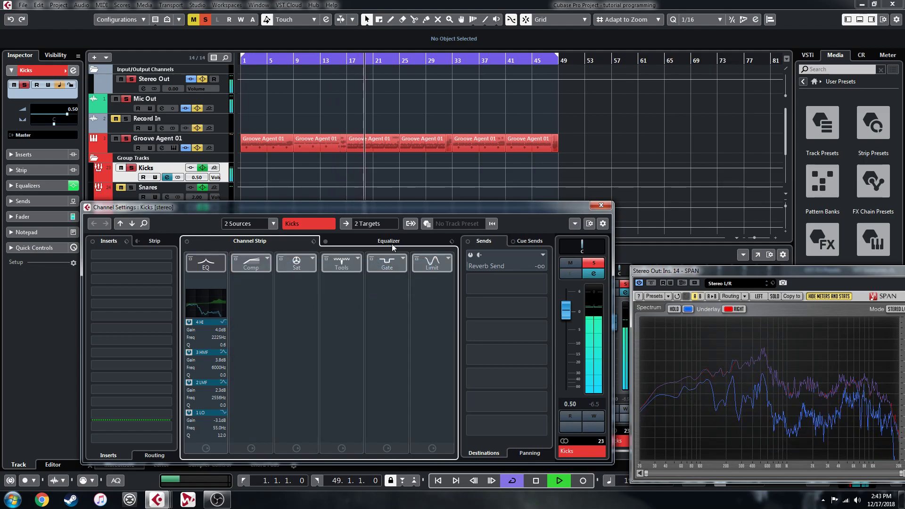
# - Flatten the Kicks channel EQ by bringing band 1 to about 0 dB and turning off bands 2, 3 and 4
pyautogui.click(404, 240)
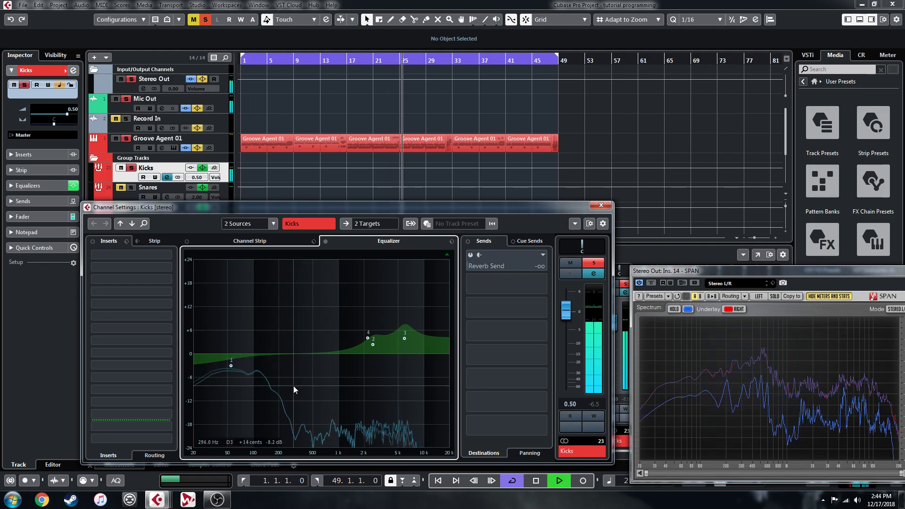
pyautogui.moveTo(232, 366); pyautogui.dragTo(232, 355)
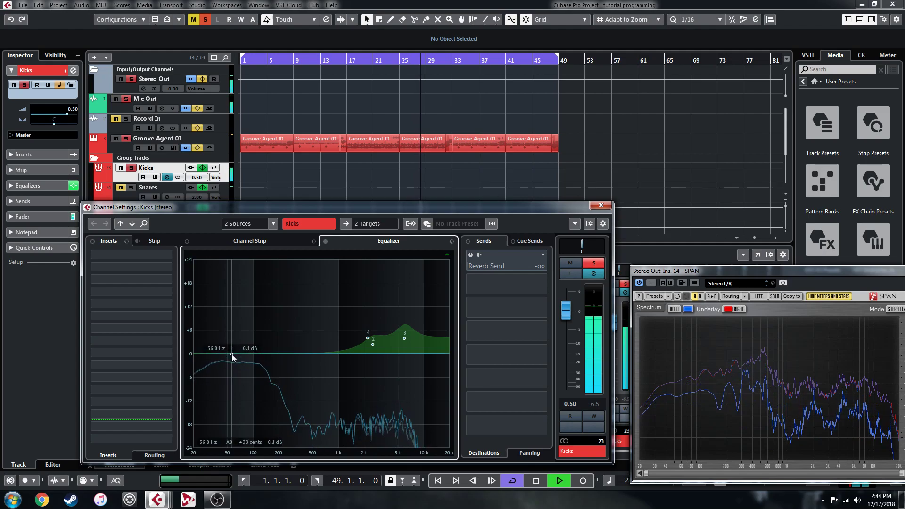
pyautogui.moveTo(370, 339); pyautogui.dragTo(373, 345)
pyautogui.doubleClick(406, 339)
pyautogui.doubleClick(374, 345)
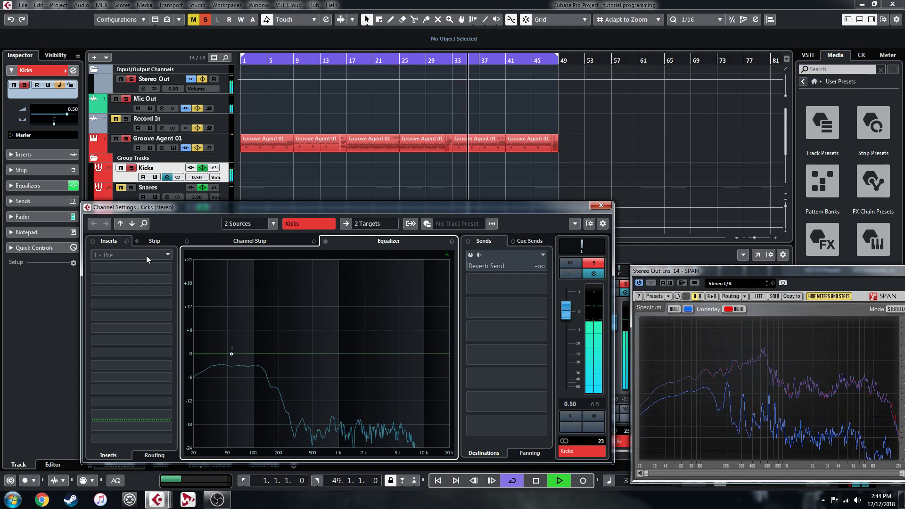
# - Load Steinberg's Frequency EQ into the first insert slot of Kicks and move its window clear of the track list
pyautogui.click(167, 256)
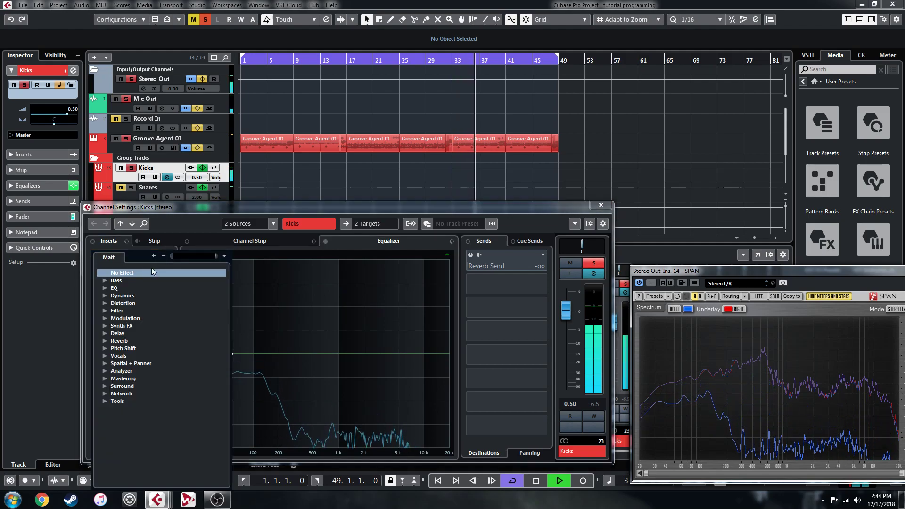
pyautogui.click(104, 287)
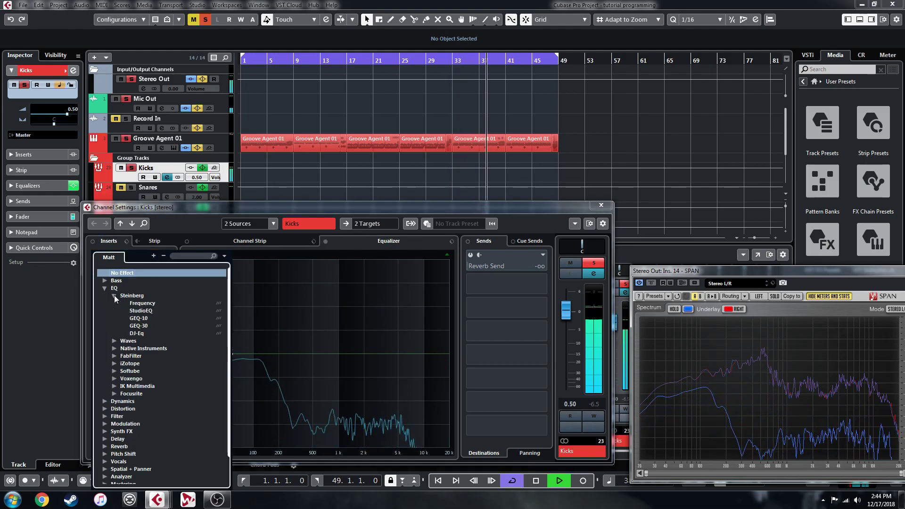
pyautogui.click(142, 303)
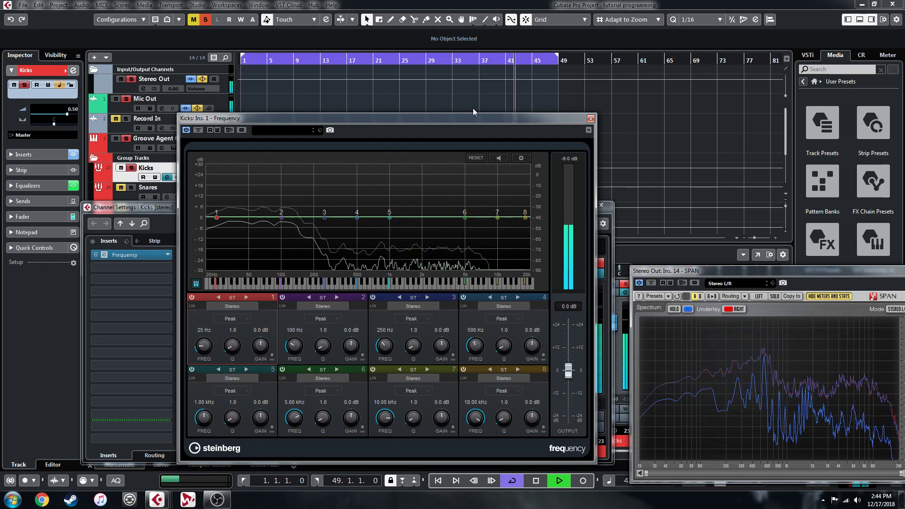
pyautogui.moveTo(468, 118); pyautogui.dragTo(499, 138)
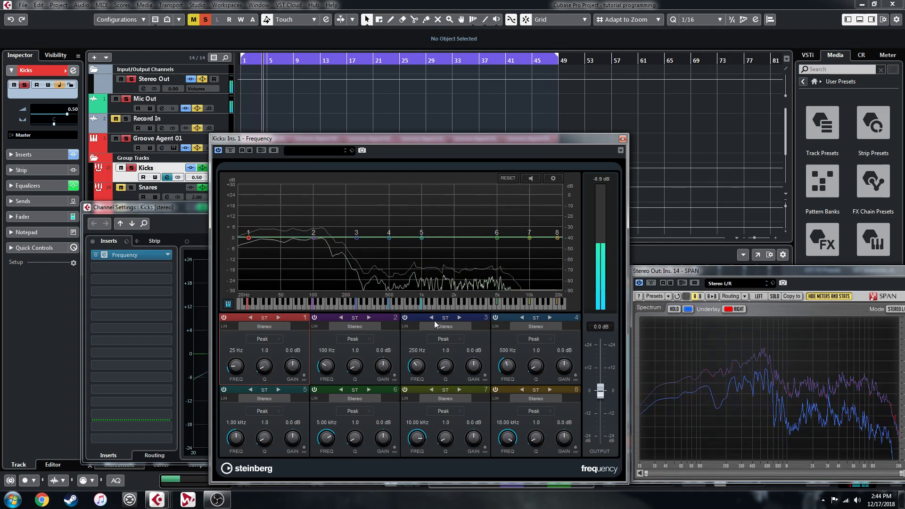
# - Try the Two Channels and Bar Graph options of Frequency's spectrum display
pyautogui.click(250, 317)
pyautogui.click(251, 317)
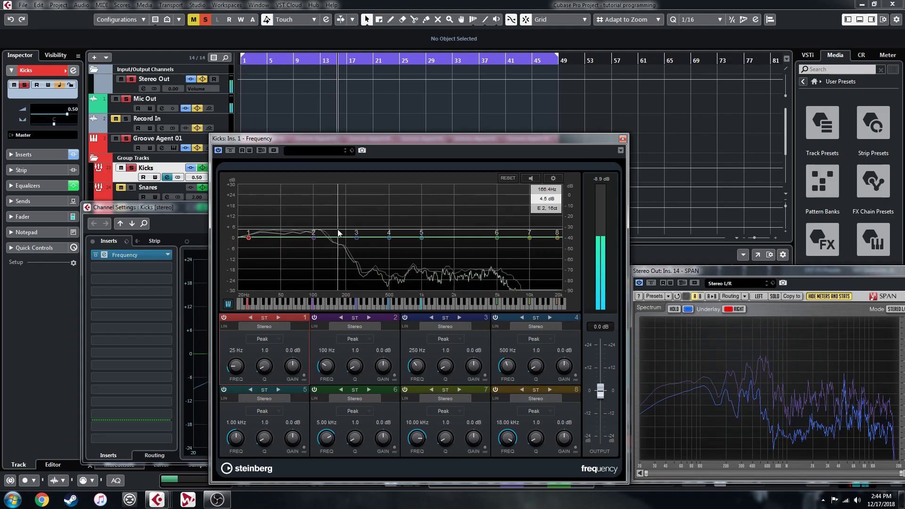
pyautogui.click(555, 179)
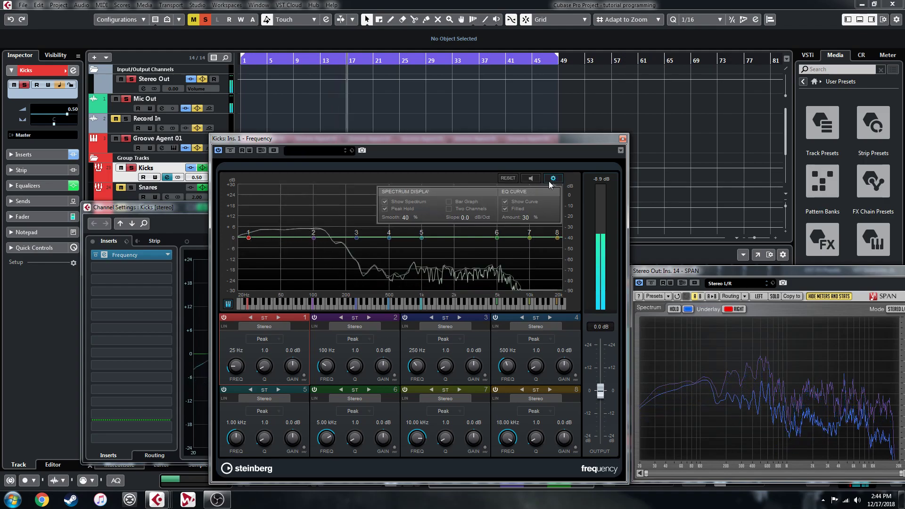
pyautogui.click(449, 209)
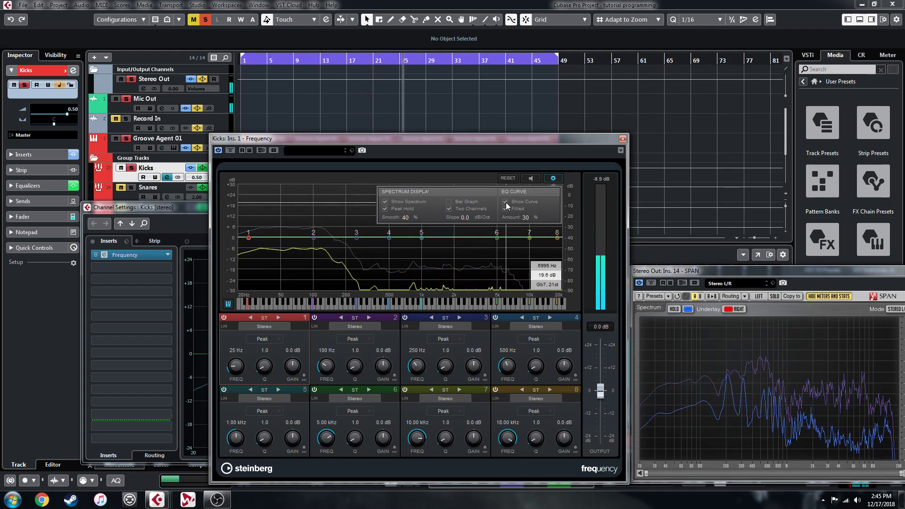
pyautogui.click(450, 202)
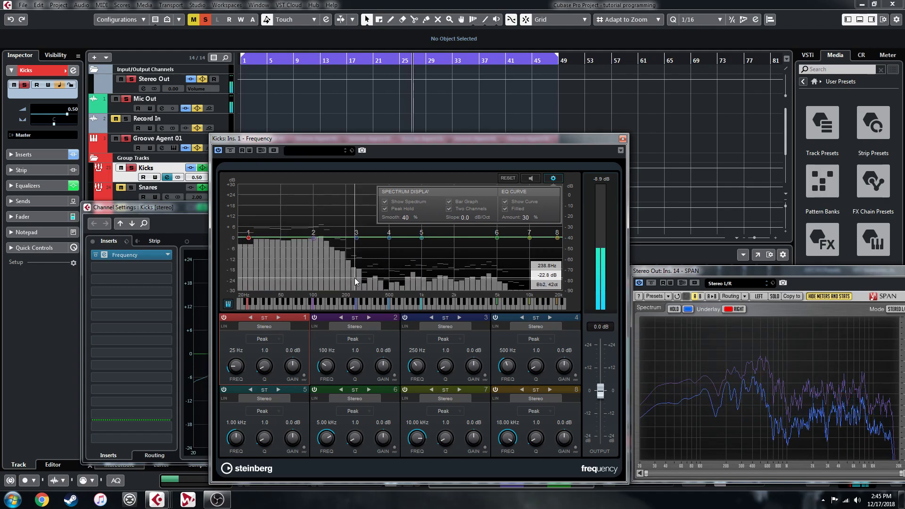
pyautogui.click(449, 202)
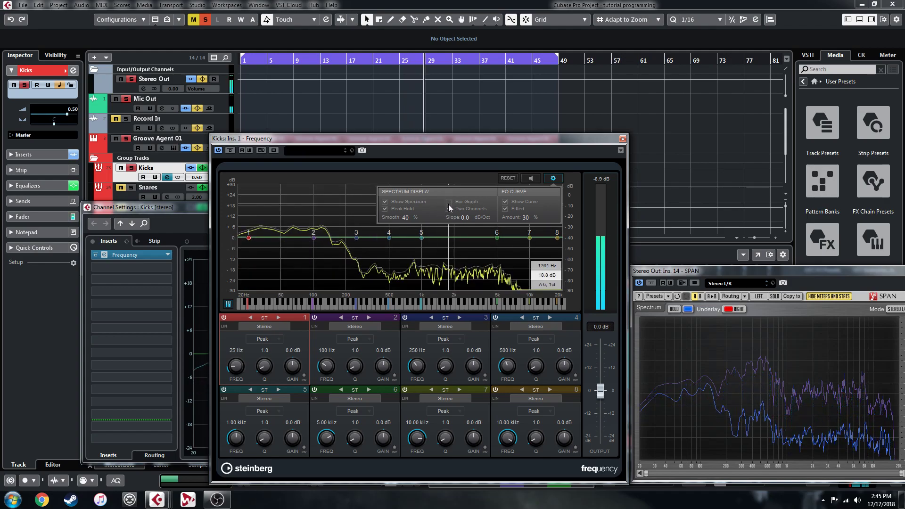
pyautogui.click(554, 179)
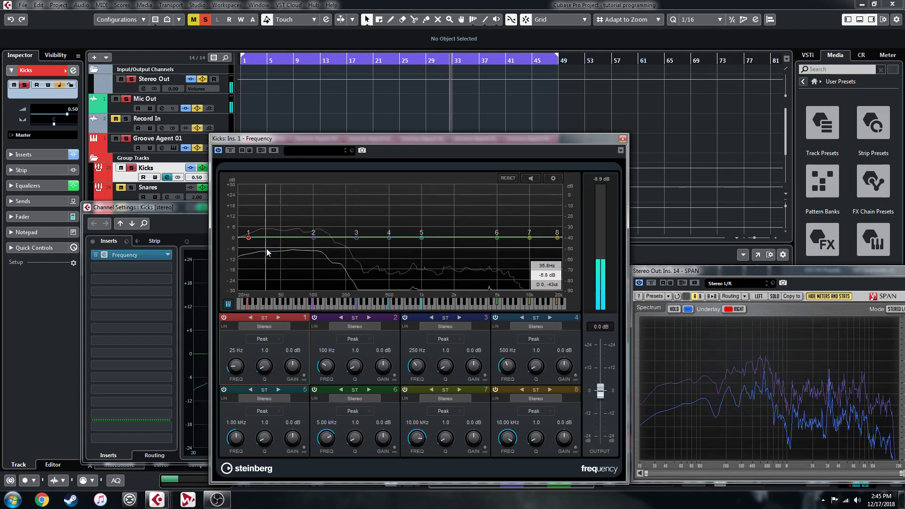
# - Set Frequency's band 1 to a linear-phase Cut 48 filter at about 47 Hz
pyautogui.moveTo(249, 239); pyautogui.dragTo(251, 244)
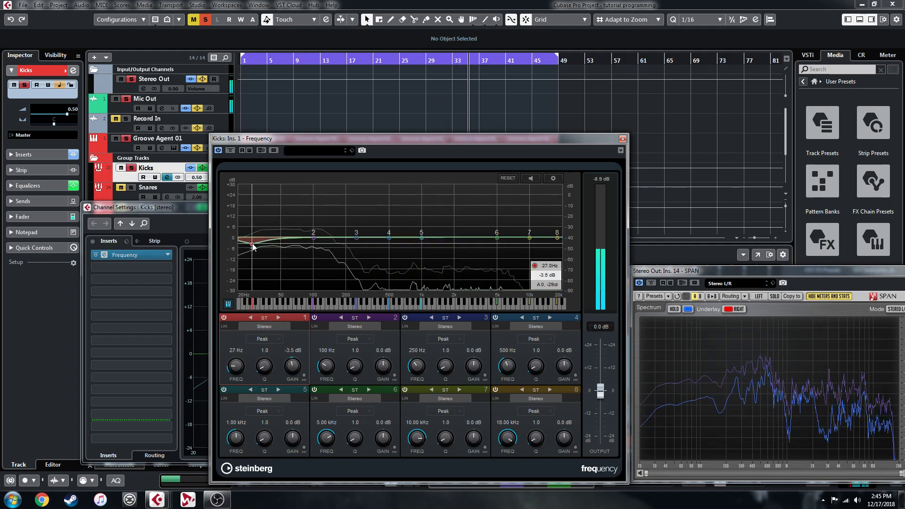
pyautogui.click(259, 341)
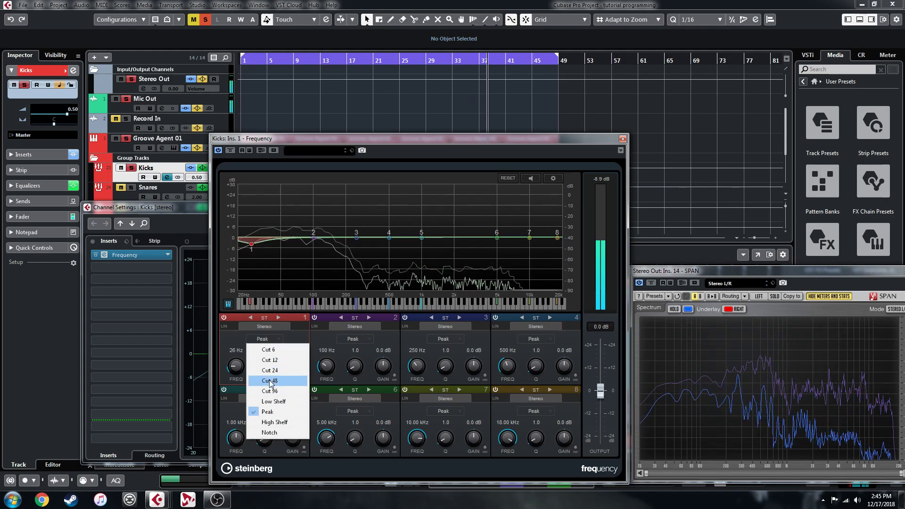
pyautogui.click(270, 380)
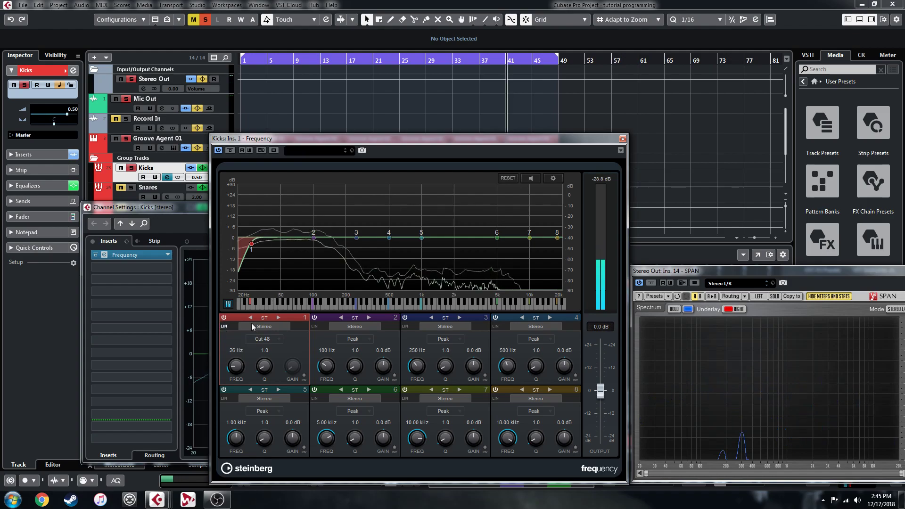
pyautogui.moveTo(253, 245)
pyautogui.moveTo(252, 245); pyautogui.dragTo(257, 246)
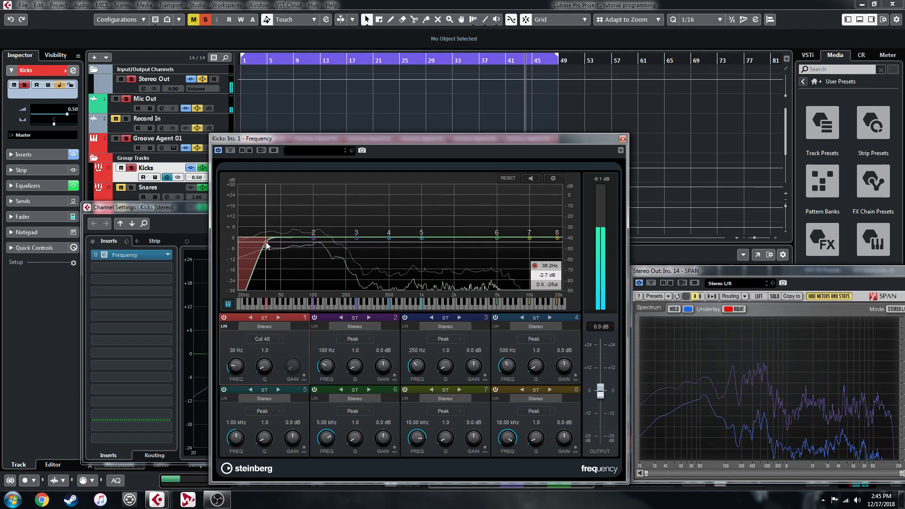
pyautogui.moveTo(269, 245); pyautogui.dragTo(278, 247)
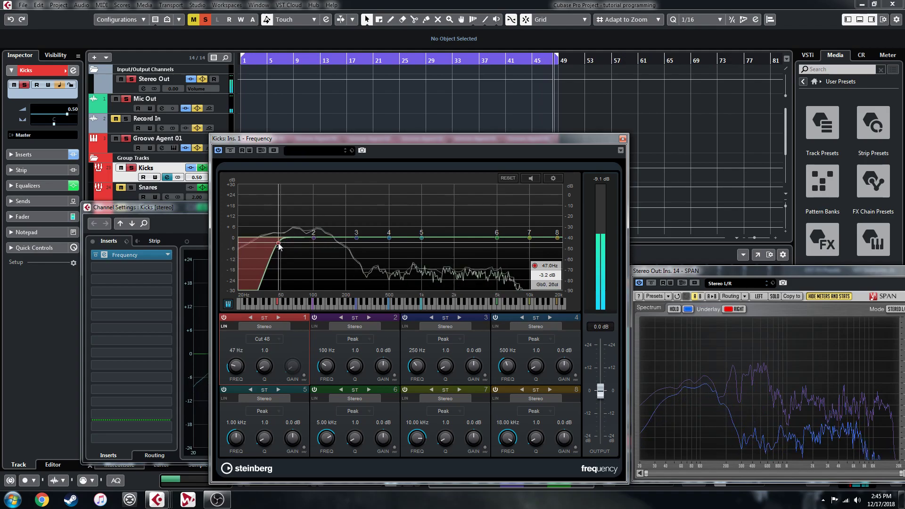
pyautogui.moveTo(280, 246); pyautogui.dragTo(280, 245)
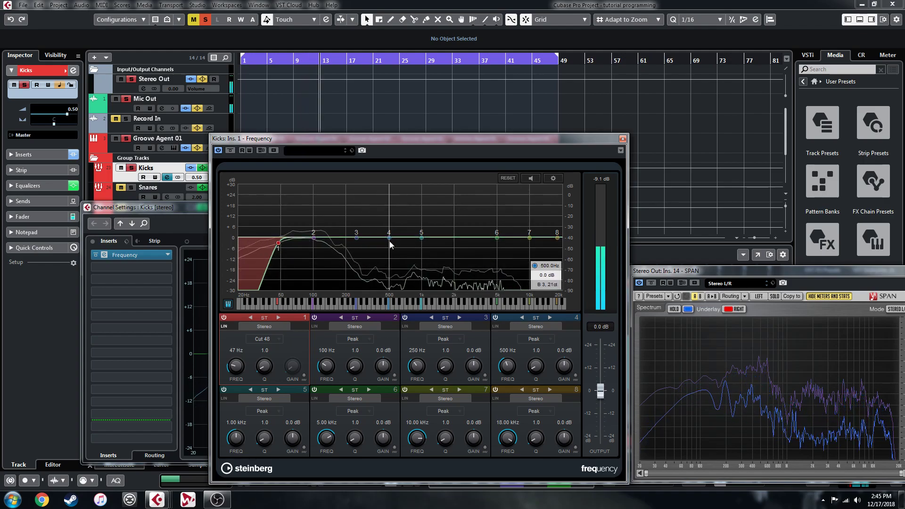
# - Boost band 4 by about 12.5 dB at 379 Hz with a Q of 2.0, and invert its gain into a cut
pyautogui.moveTo(390, 240); pyautogui.dragTo(376, 216)
pyautogui.scroll(5, 377, 220)
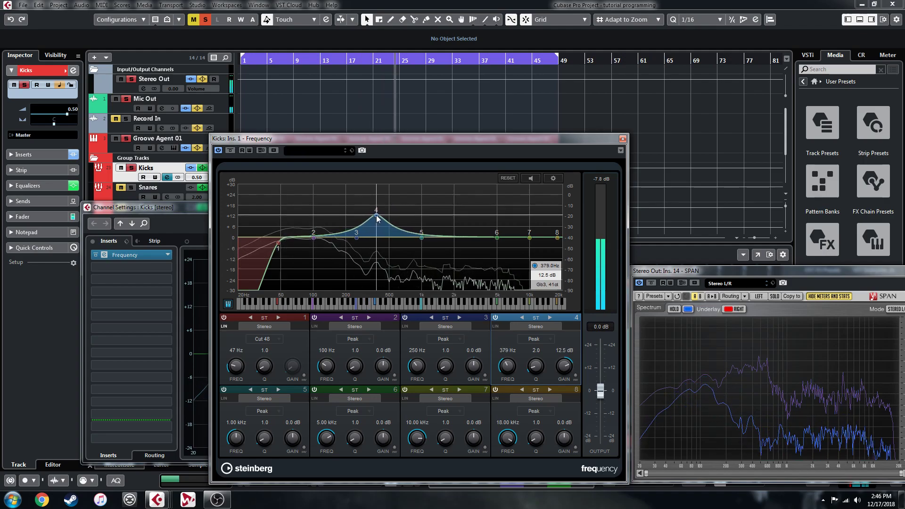
pyautogui.click(575, 377)
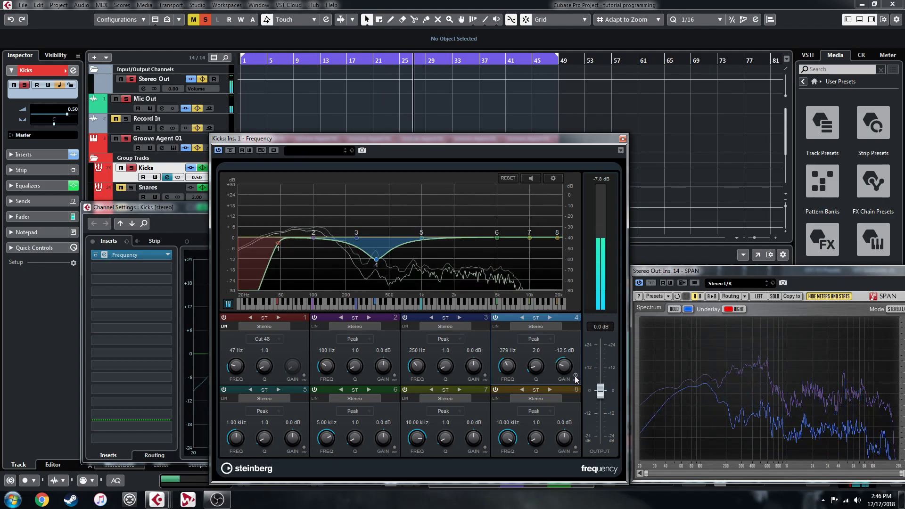
# - Audition band 4 while sweeping it, and deepen its cut to about -22.3 dB at 379 Hz with a Q of 3.9
pyautogui.click(532, 179)
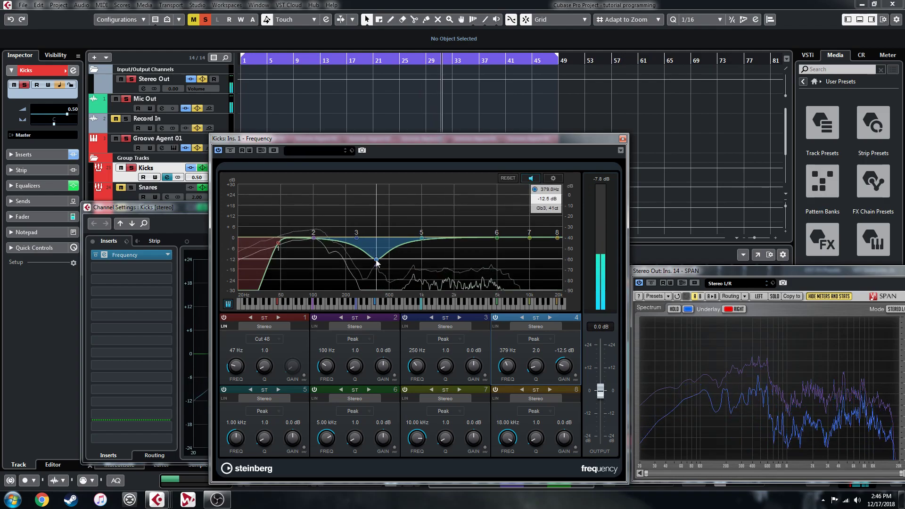
pyautogui.click(377, 259)
pyautogui.moveTo(375, 259); pyautogui.dragTo(370, 270)
pyautogui.click(530, 178)
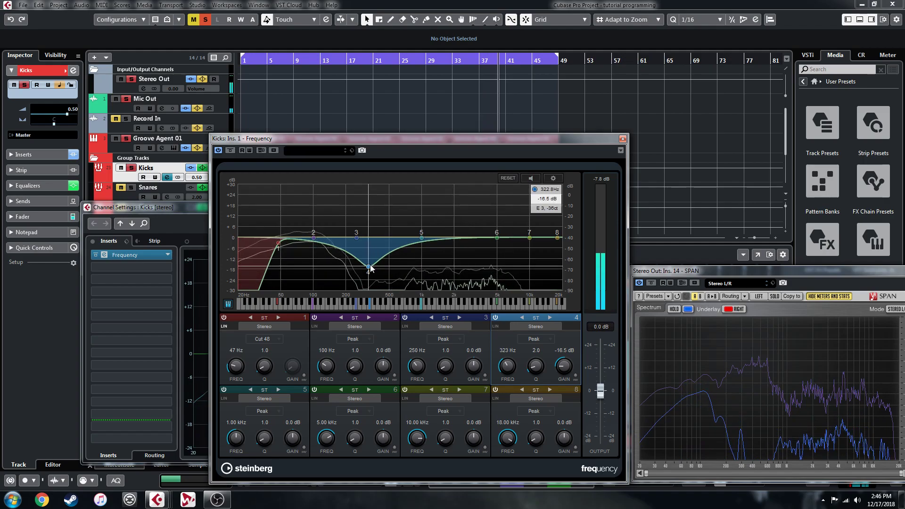
pyautogui.moveTo(374, 272); pyautogui.dragTo(378, 280)
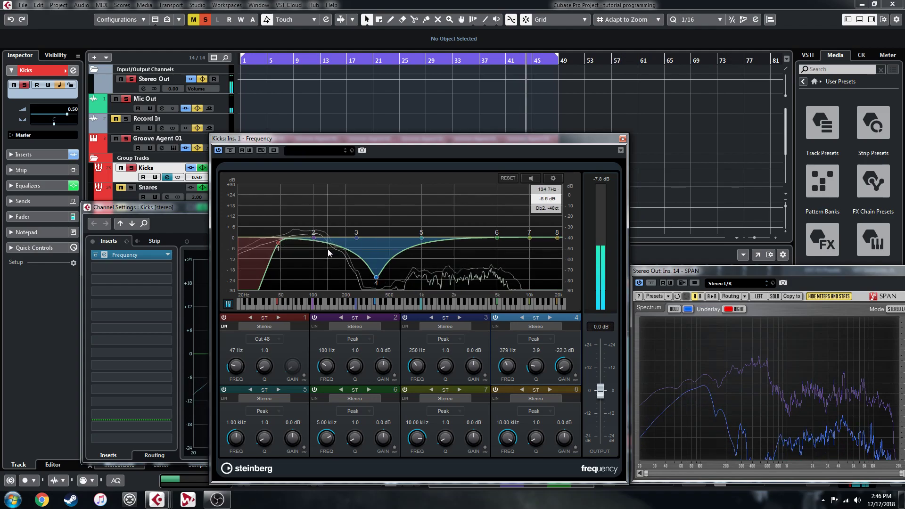
# - Boost band 2 by about 2.1 dB at 101 Hz and move band 6 to about 4.09 kHz with a Q of 0.5
pyautogui.moveTo(314, 238); pyautogui.dragTo(316, 233)
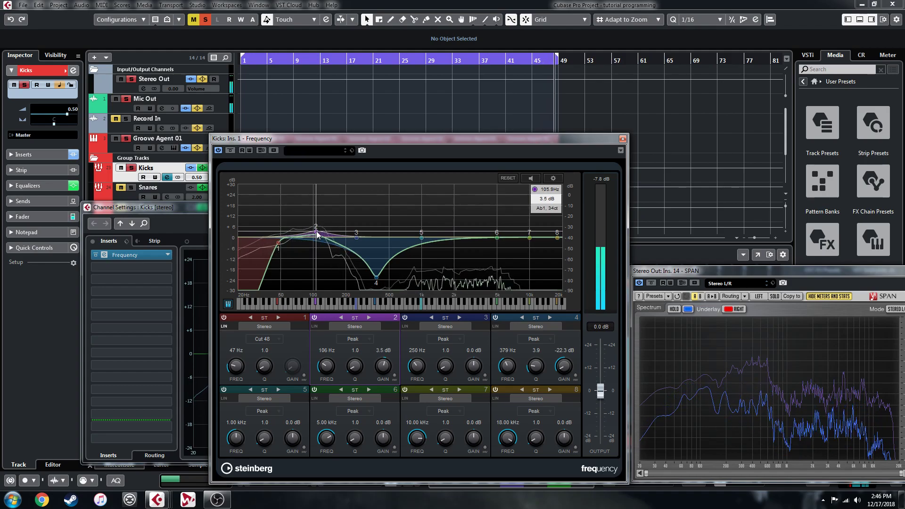
pyautogui.moveTo(318, 235); pyautogui.dragTo(314, 234)
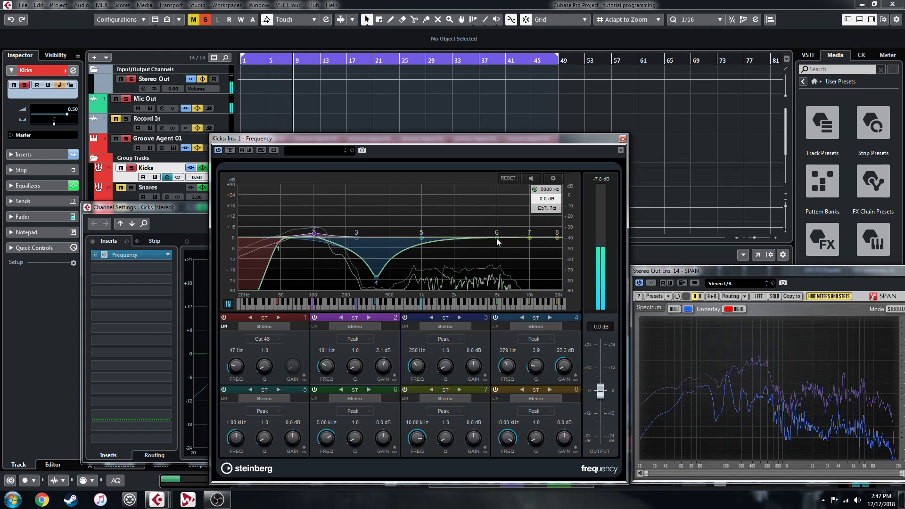
pyautogui.moveTo(497, 238); pyautogui.dragTo(489, 236)
pyautogui.scroll(-5, 489, 236)
pyautogui.moveTo(489, 237); pyautogui.dragTo(489, 239)
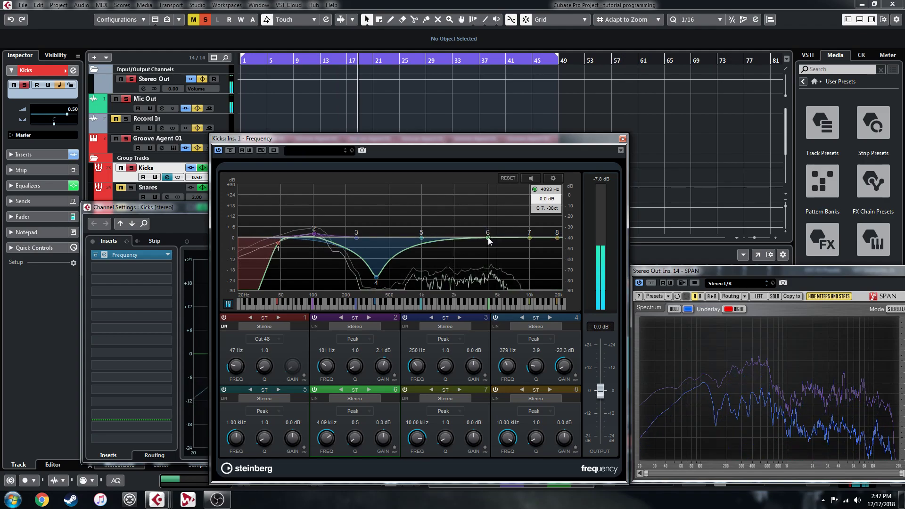
# - Set band 8 to Cut 24 at about 9.61 kHz and boost band 6 by about 4 dB at 3.82 kHz
pyautogui.moveTo(558, 237); pyautogui.dragTo(548, 252)
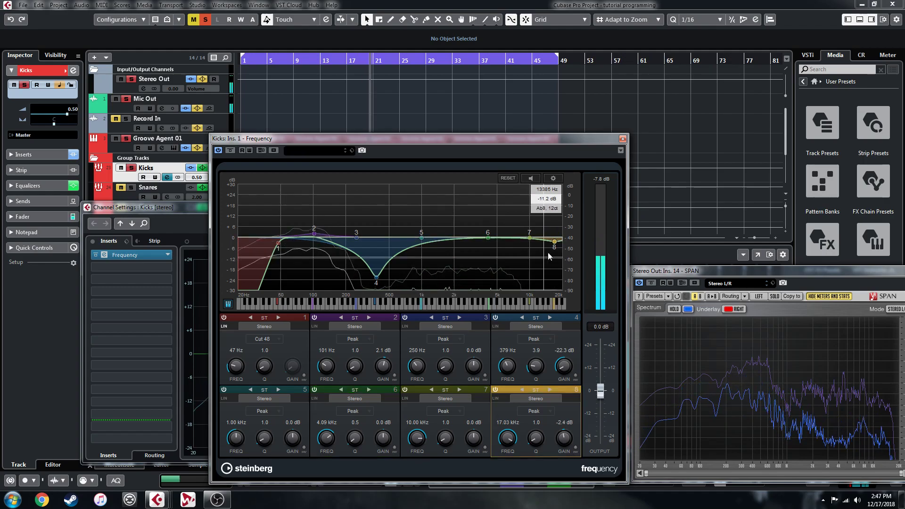
pyautogui.click(536, 414)
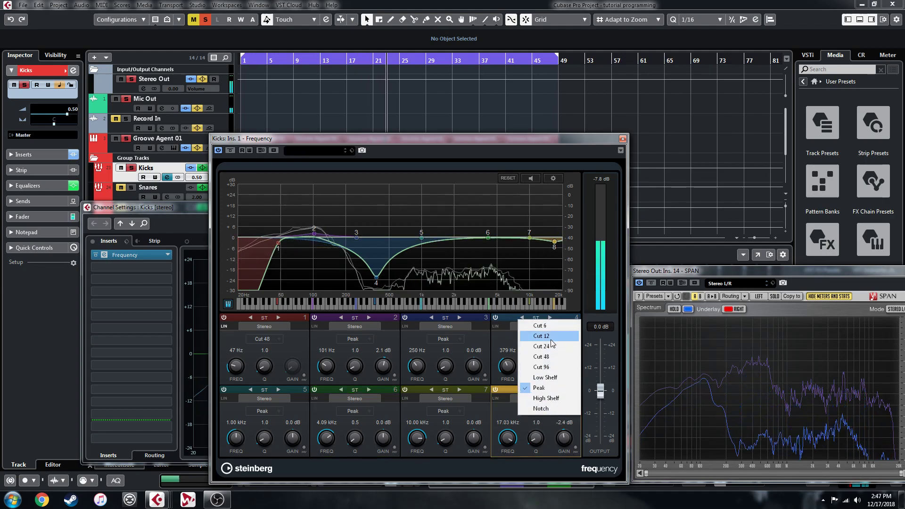
pyautogui.click(547, 346)
pyautogui.moveTo(555, 242); pyautogui.dragTo(485, 231)
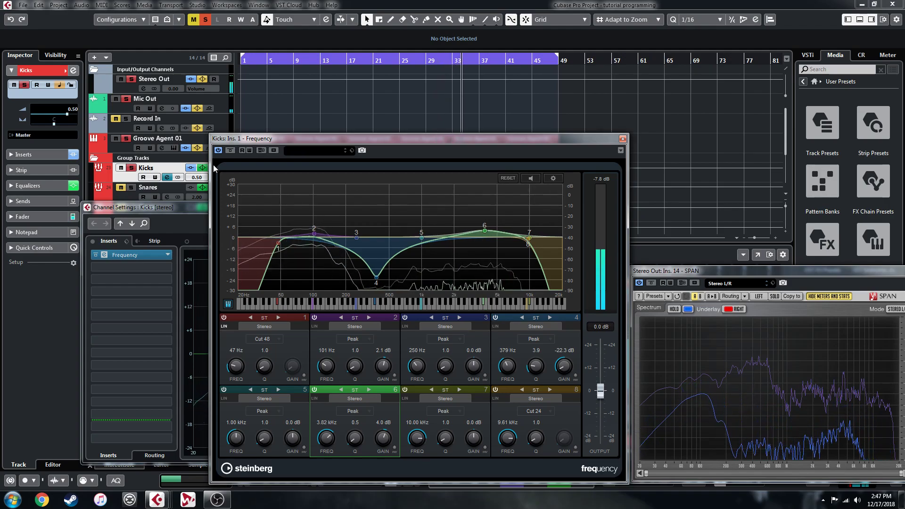
# - Compare the kicks with Frequency bypassed and active, and clear the solo and mute states on all tracks
pyautogui.click(218, 151)
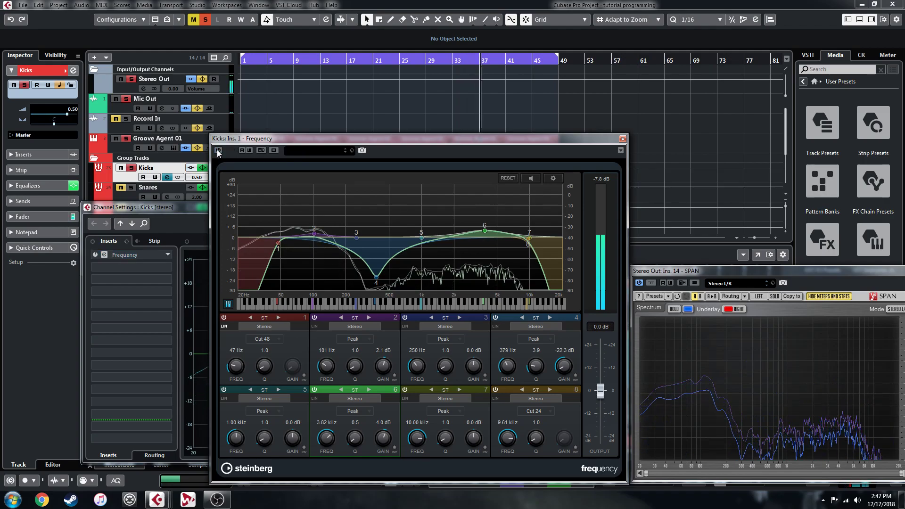
pyautogui.click(218, 149)
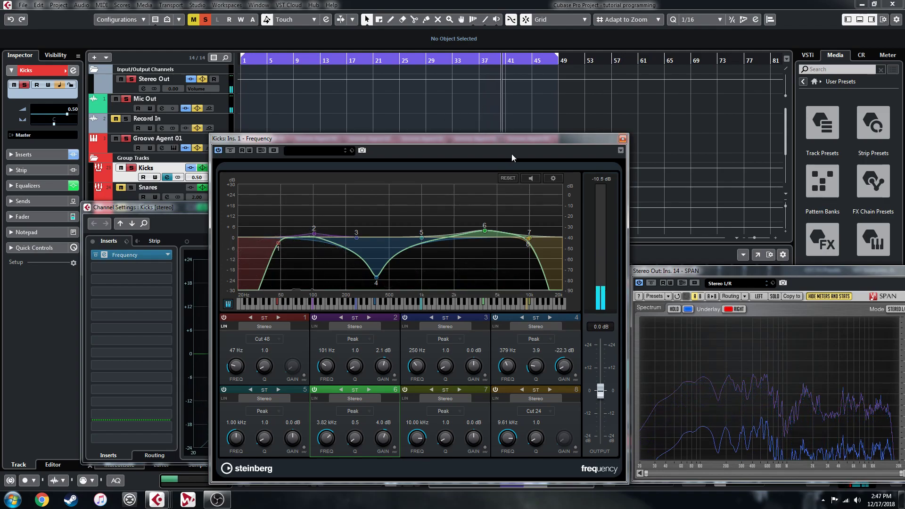
pyautogui.click(131, 168)
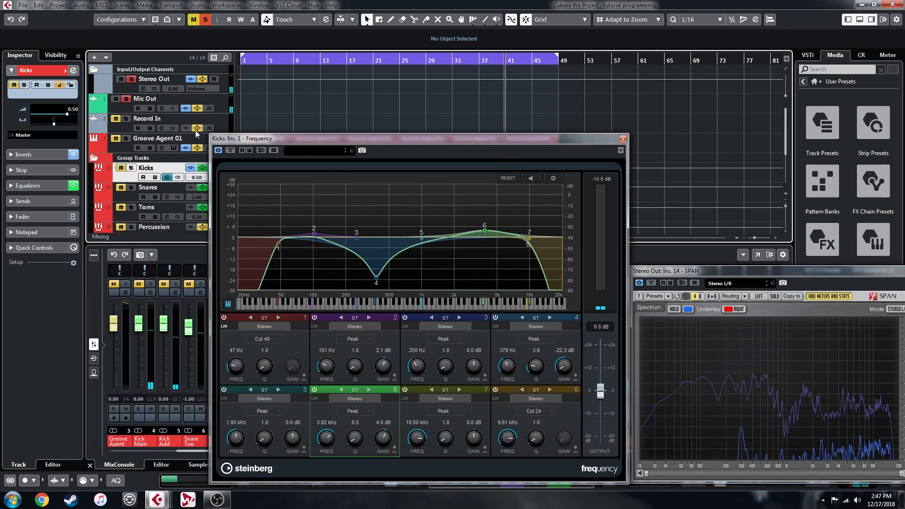
pyautogui.click(206, 19)
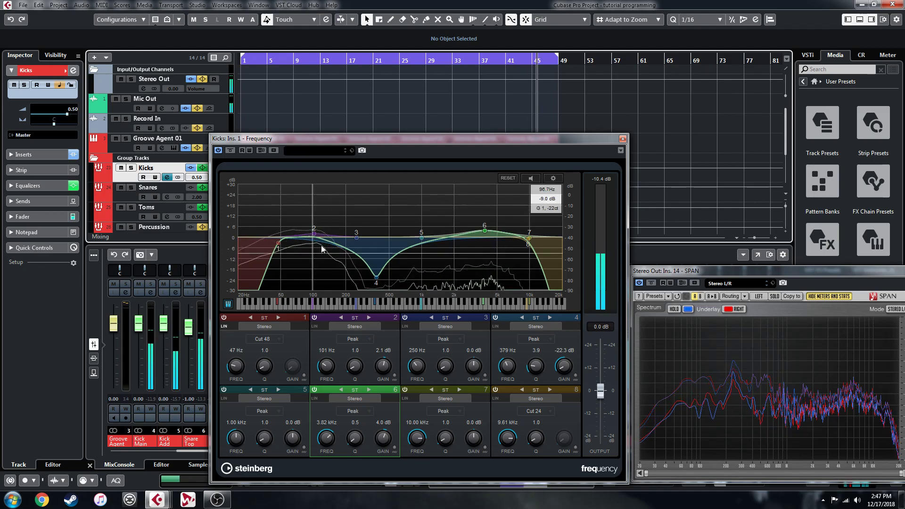
# - Cut about 2.9 dB at 69 Hz with band 3 as a Peak filter, and lower band 2 to about 0.8 dB at 103 Hz
pyautogui.moveTo(357, 238); pyautogui.dragTo(295, 243)
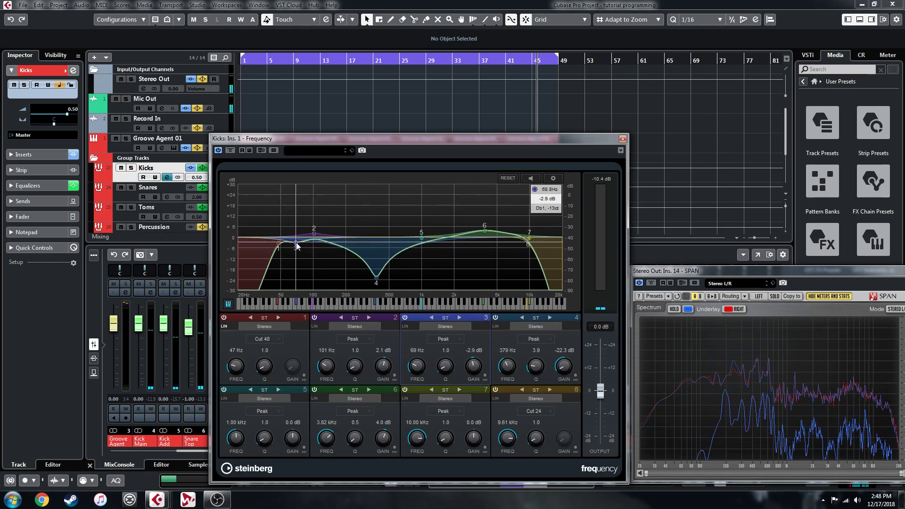
pyautogui.click(443, 339)
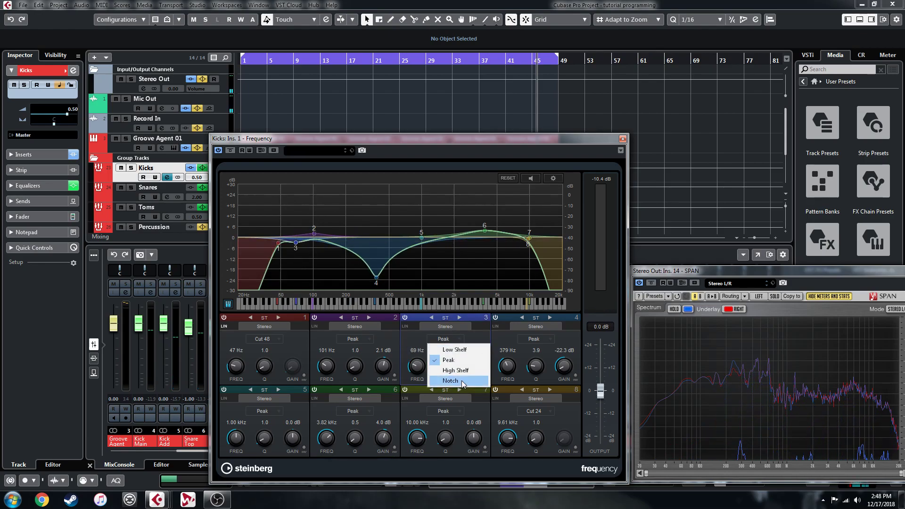
pyautogui.click(301, 242)
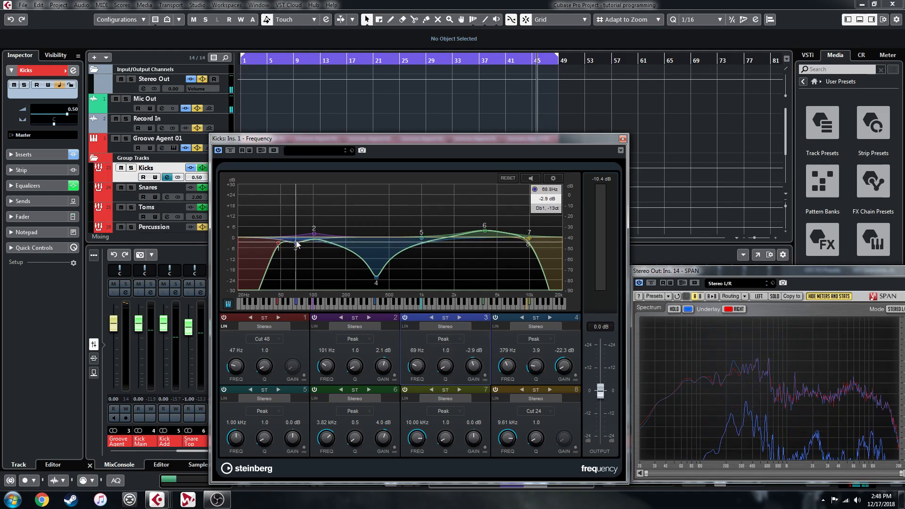
pyautogui.moveTo(314, 233); pyautogui.dragTo(315, 238)
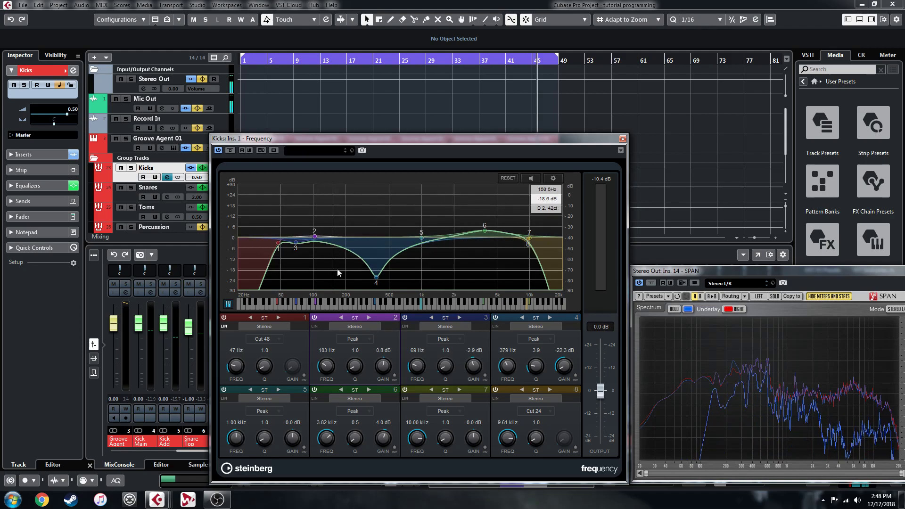
# - Switch band 1 to mid/side, with the side as Cut 96 at about 316 Hz and the mid as Cut 48 at 55 Hz
pyautogui.moveTo(279, 245); pyautogui.dragTo(282, 242)
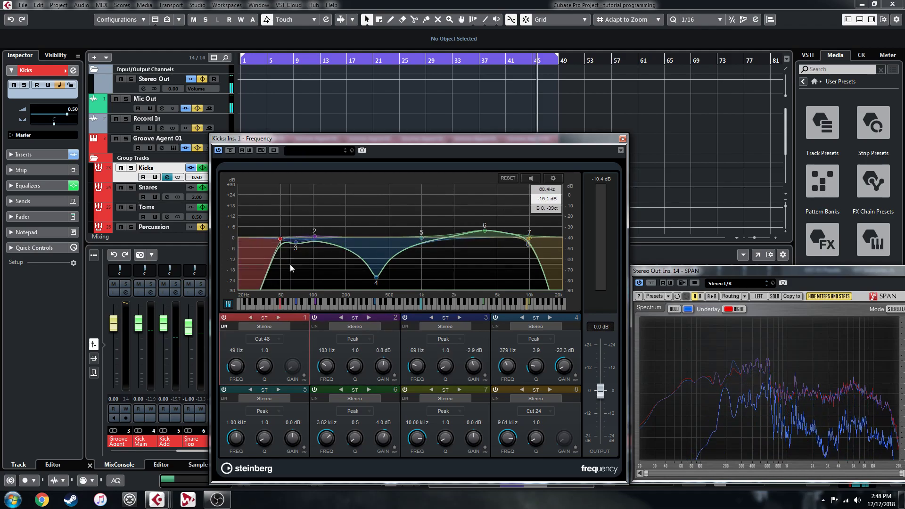
pyautogui.click(278, 317)
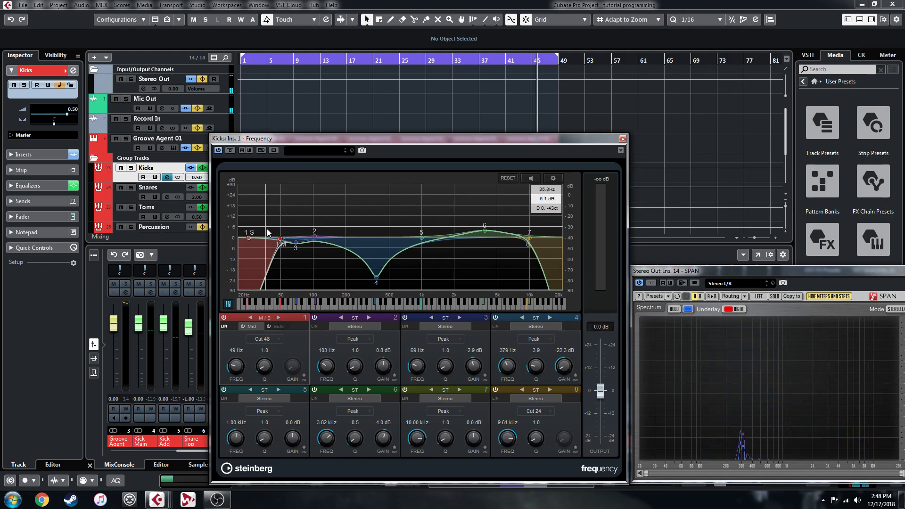
pyautogui.moveTo(277, 239); pyautogui.dragTo(299, 237)
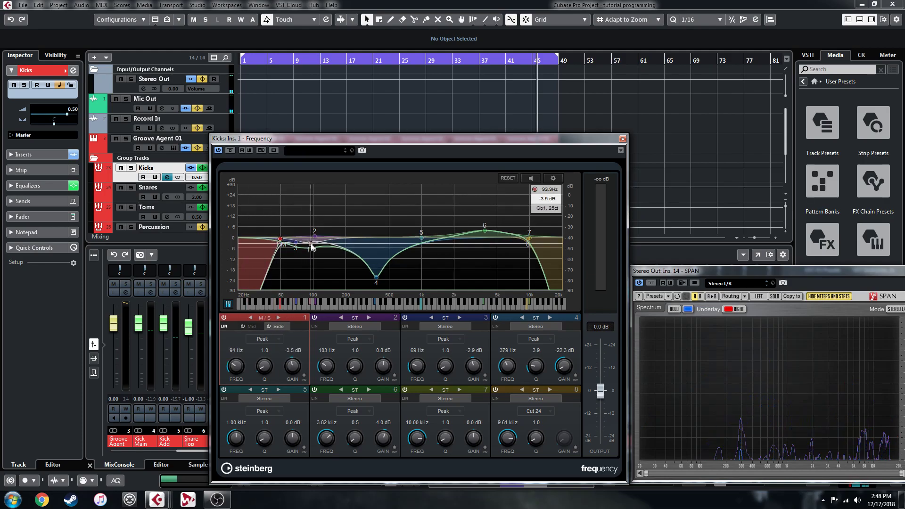
pyautogui.click(271, 339)
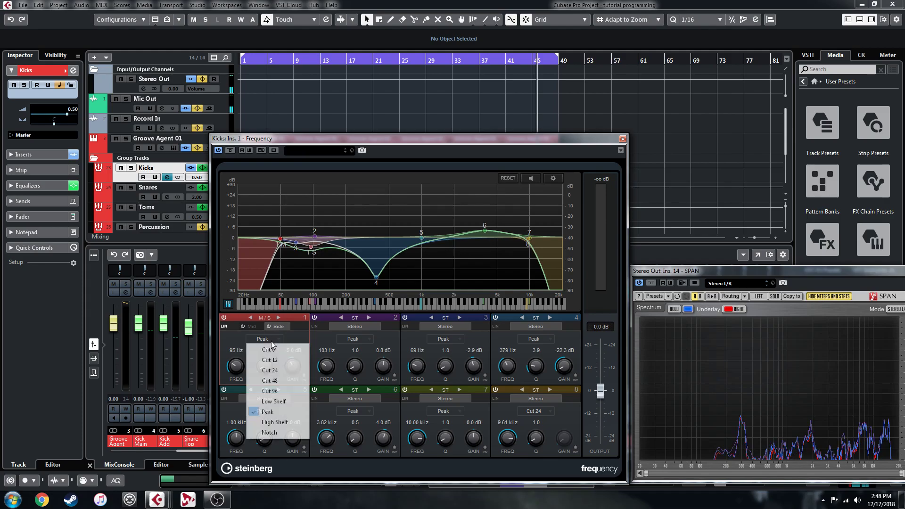
pyautogui.click(270, 392)
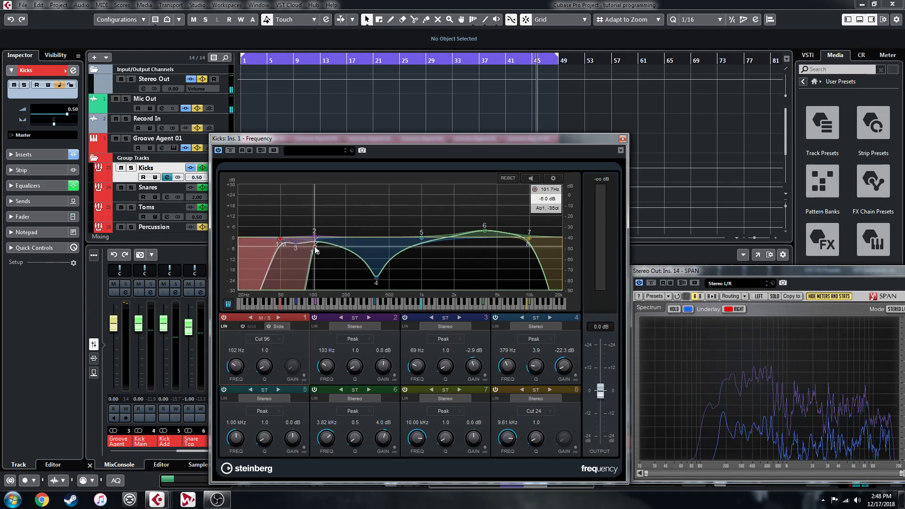
pyautogui.moveTo(341, 249); pyautogui.dragTo(349, 246)
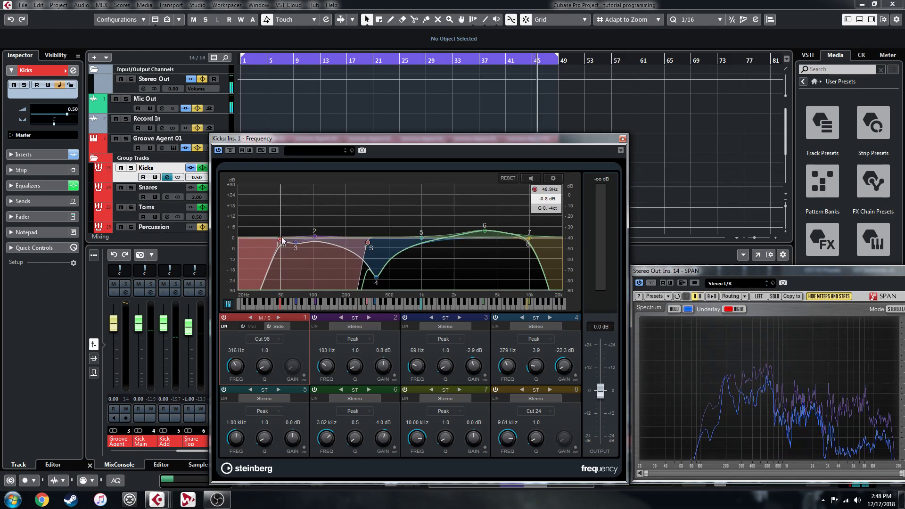
pyautogui.moveTo(279, 241); pyautogui.dragTo(285, 243)
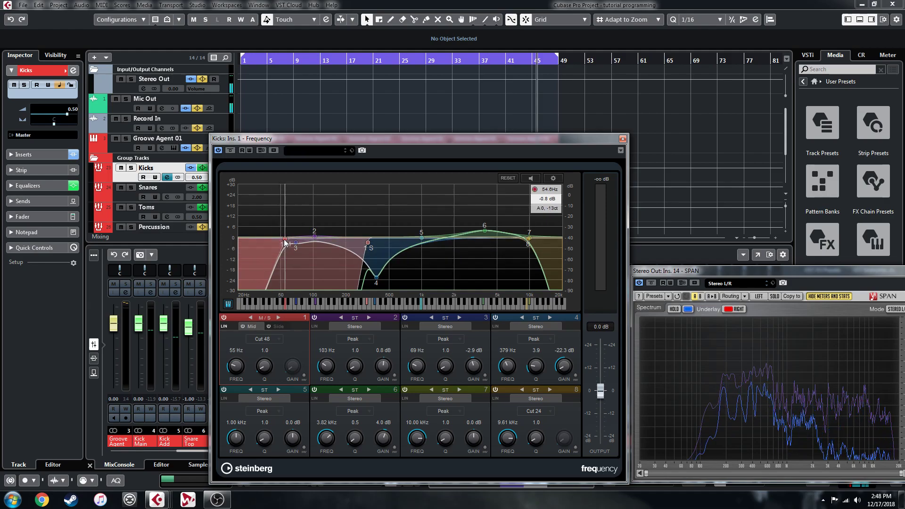
# - Boost band 2 by about 7.4 dB at 108 Hz with a Q of 2.0 during playback, and close the Frequency EQ
pyautogui.press('space')
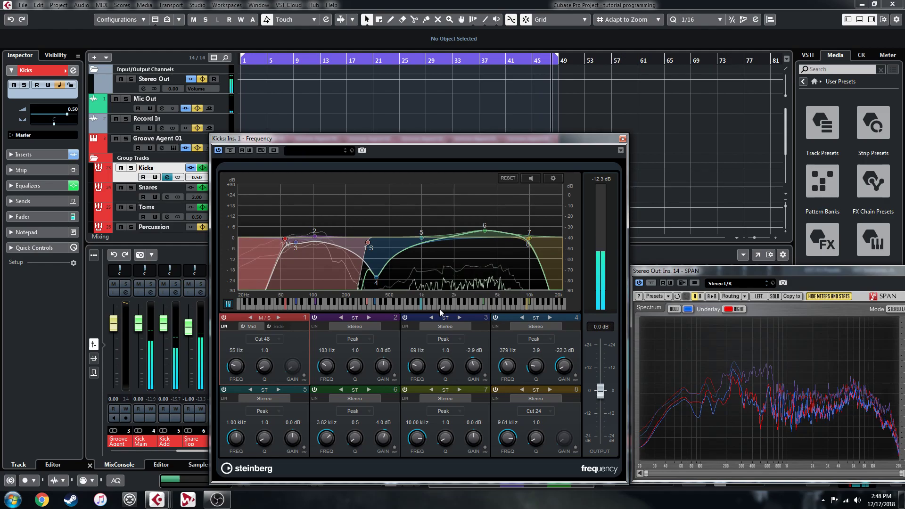
pyautogui.moveTo(317, 240); pyautogui.dragTo(315, 225)
pyautogui.scroll(5, 315, 225)
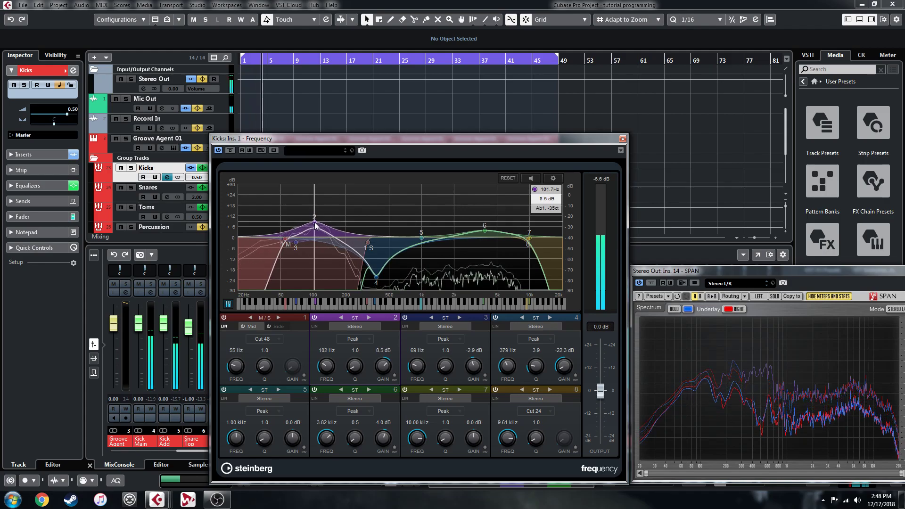
pyautogui.moveTo(315, 225); pyautogui.dragTo(319, 229)
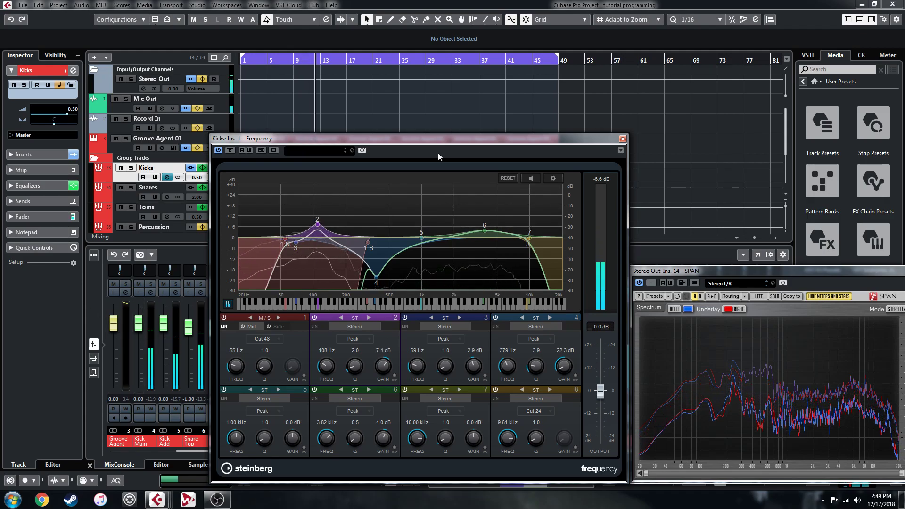
pyautogui.click(623, 139)
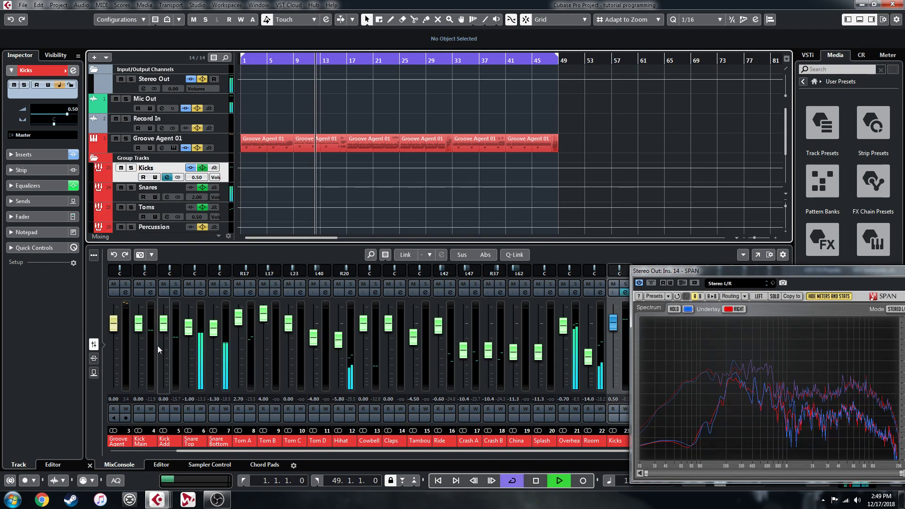
# - Solo the Kick Add channel and deepen the band 3 cut in its channel equalizer to about -19 dB
pyautogui.click(178, 285)
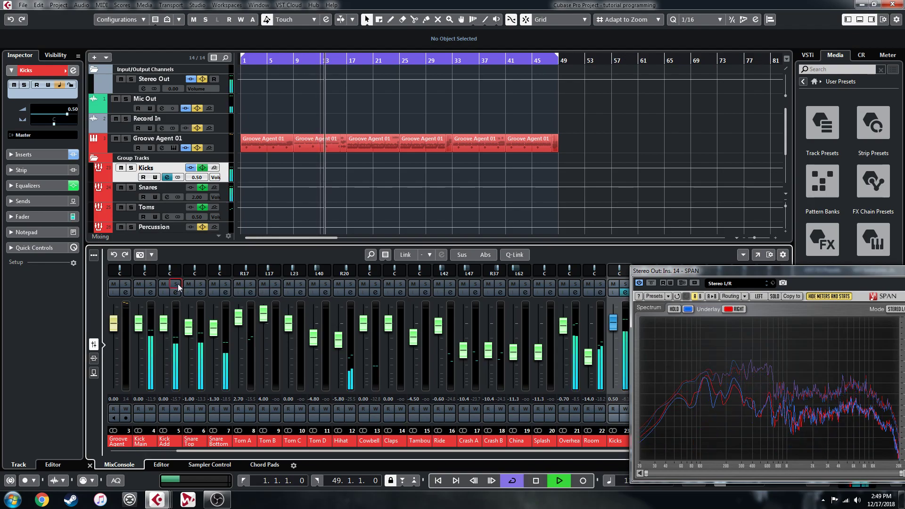
pyautogui.click(177, 284)
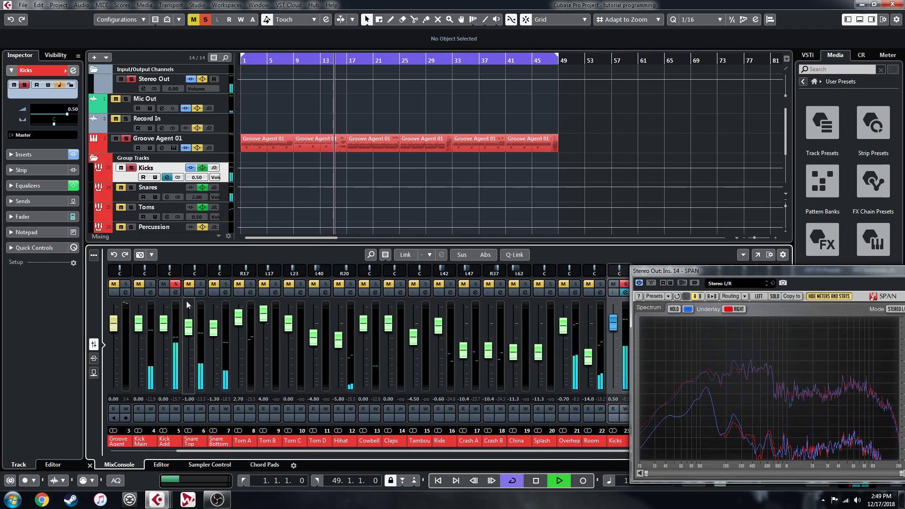
pyautogui.click(177, 292)
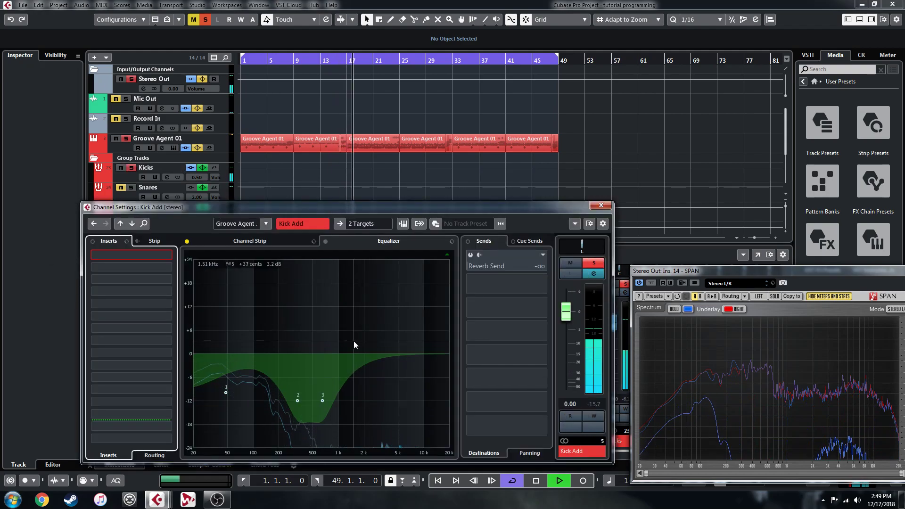
pyautogui.click(128, 104)
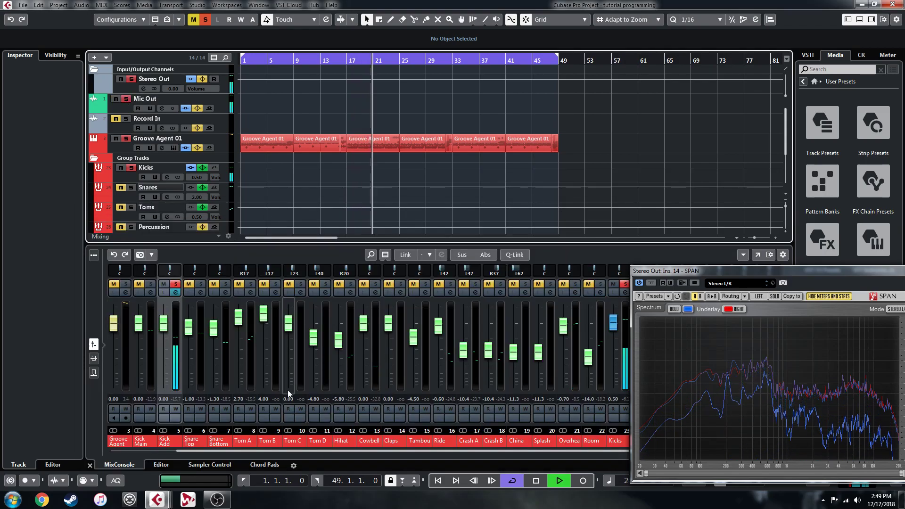
pyautogui.click(177, 292)
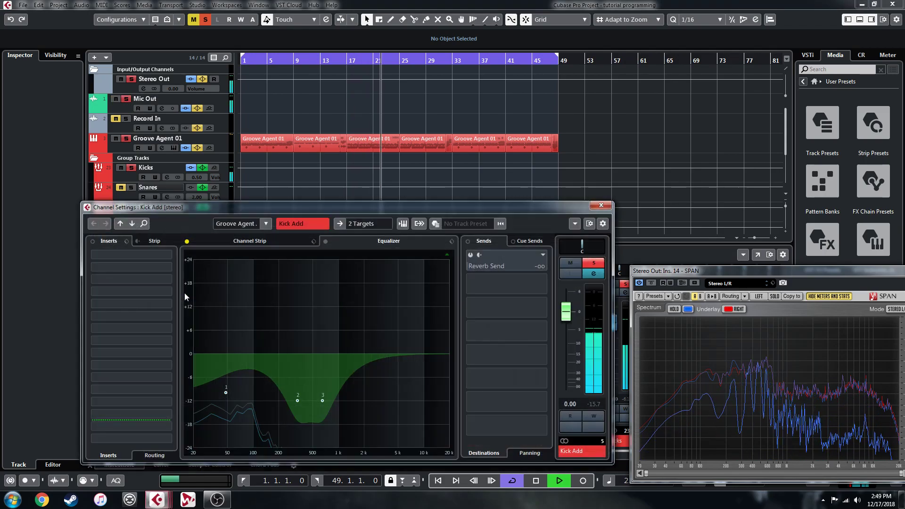
pyautogui.click(322, 400)
pyautogui.moveTo(323, 401); pyautogui.dragTo(321, 427)
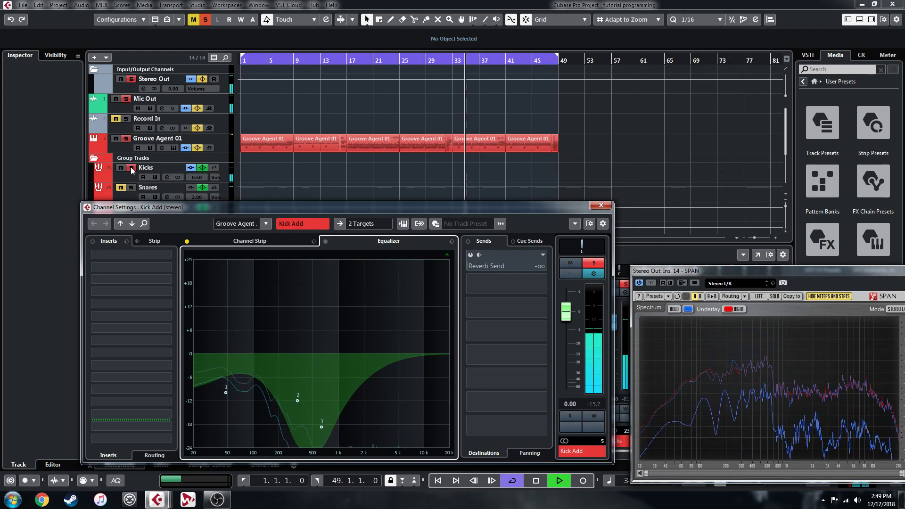
pyautogui.scroll(-3, 134, 137)
pyautogui.scroll(3, 139, 149)
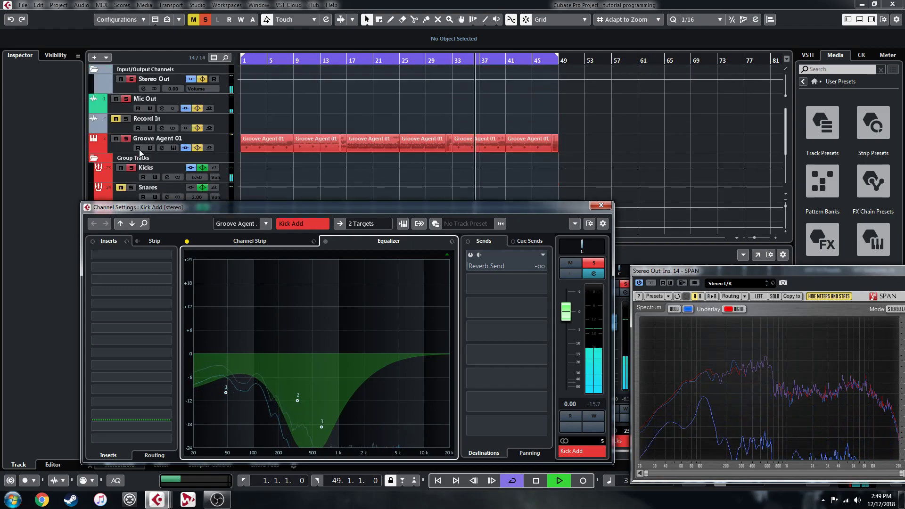
pyautogui.click(603, 208)
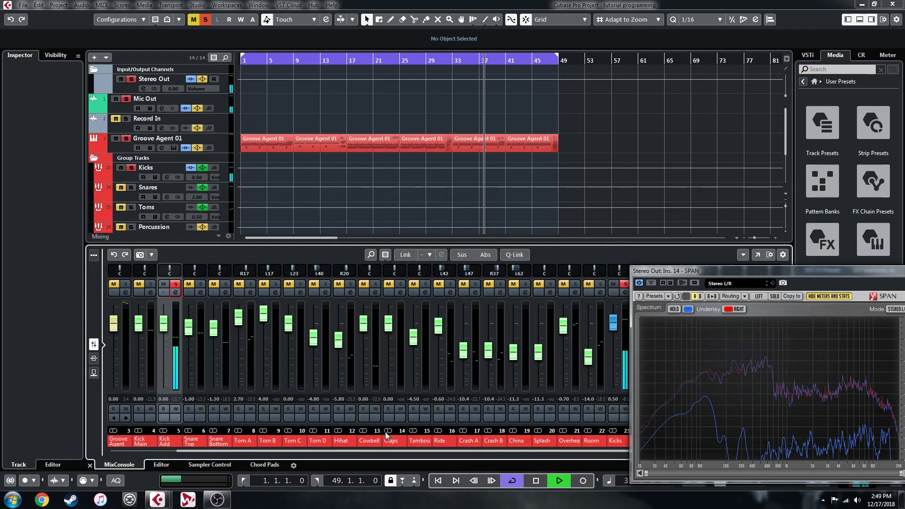
# - Solo the Kick Main channel and add a band 3 boost of about 3.7 dB at 105 Hz in its channel equalizer
pyautogui.click(151, 283)
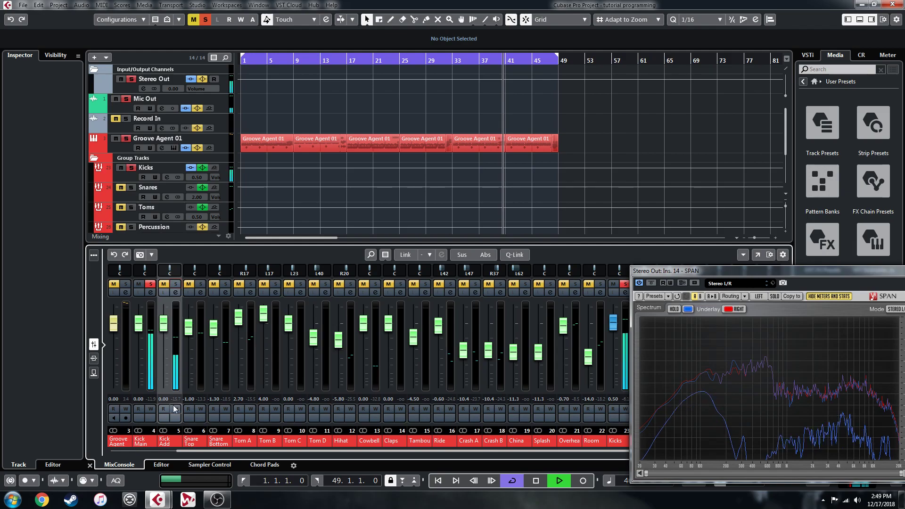
pyautogui.click(151, 293)
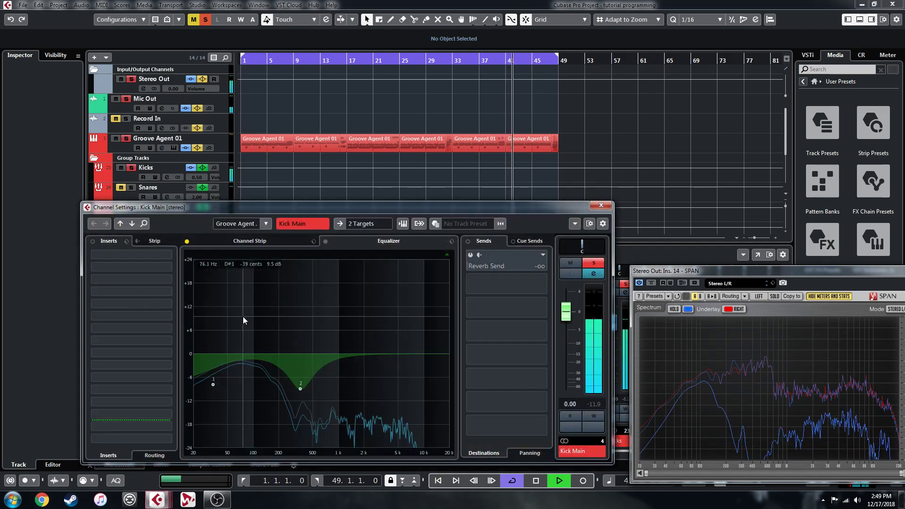
pyautogui.moveTo(254, 360); pyautogui.dragTo(255, 339)
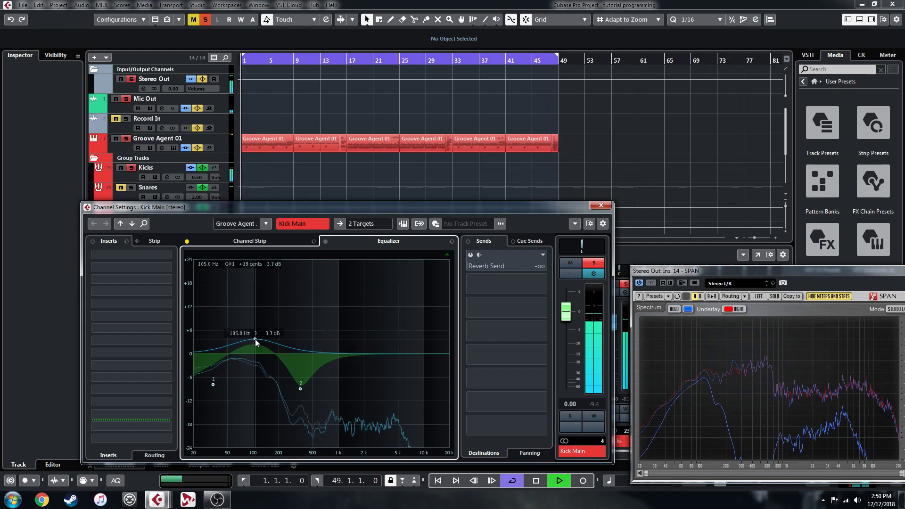
# - Cut Kick Main's band 1 by 12.1 dB at 39.3 Hz and band 2 by about 9.6 dB at 429 Hz, and add band 4 at 2.05 kHz
pyautogui.moveTo(216, 383); pyautogui.dragTo(219, 401)
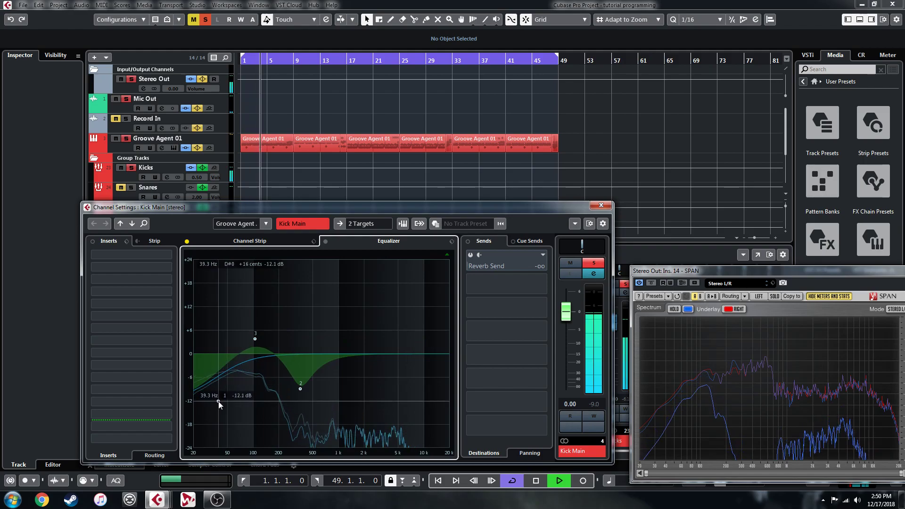
pyautogui.moveTo(303, 389)
pyautogui.mouseDown()
pyautogui.moveTo(306, 399)
pyautogui.moveTo(308, 391)
pyautogui.mouseUp()
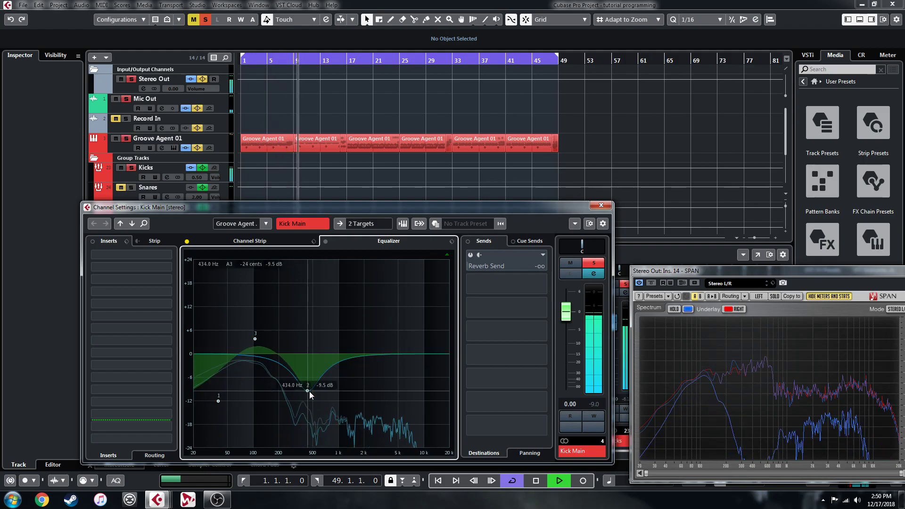
pyautogui.click(366, 355)
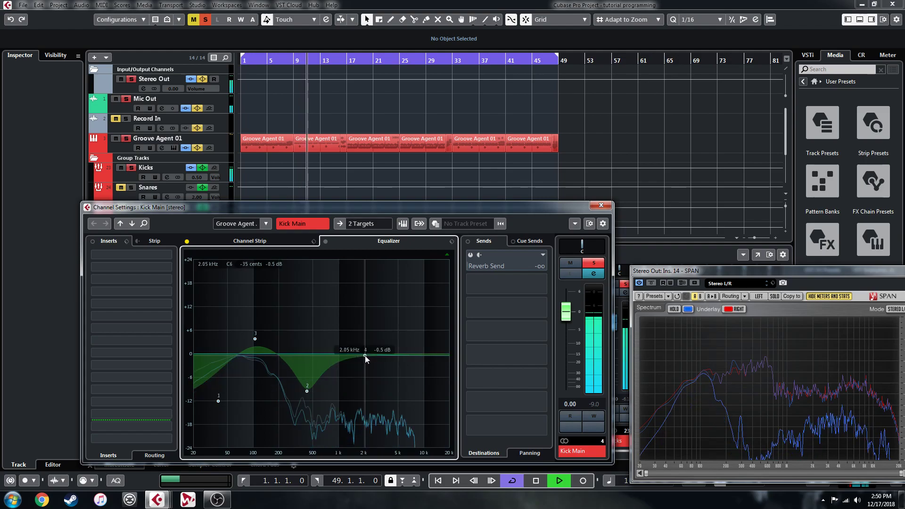
pyautogui.click(247, 241)
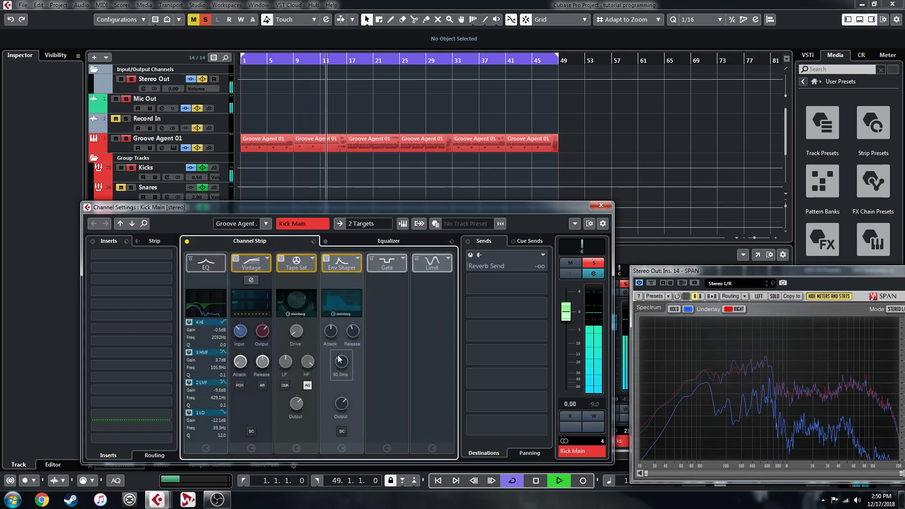
pyautogui.click(602, 205)
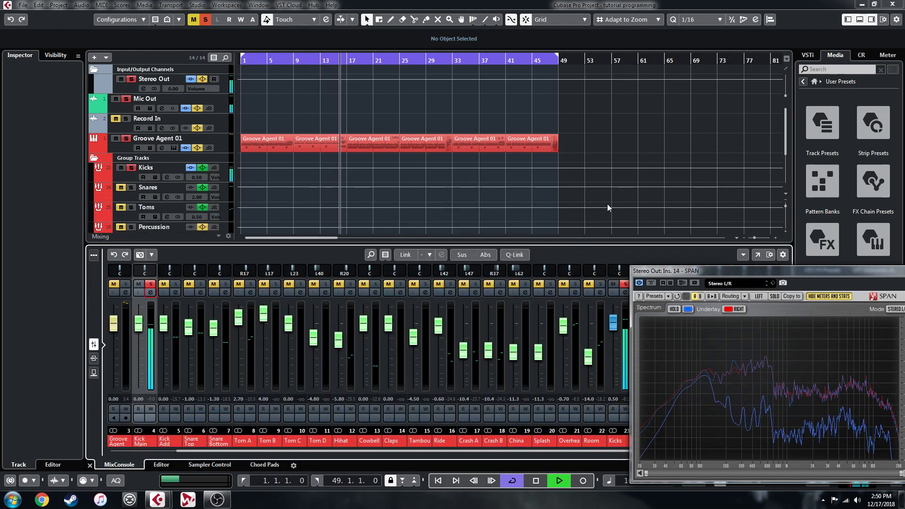
# - Activate the Kicks group's Reverb Send at about -26.6 dB and clear all solo states
pyautogui.click(131, 175)
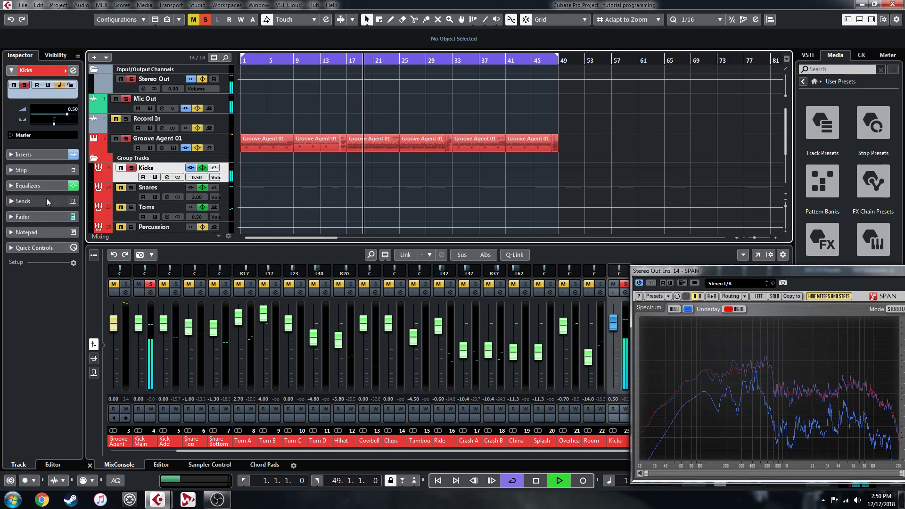
pyautogui.click(27, 203)
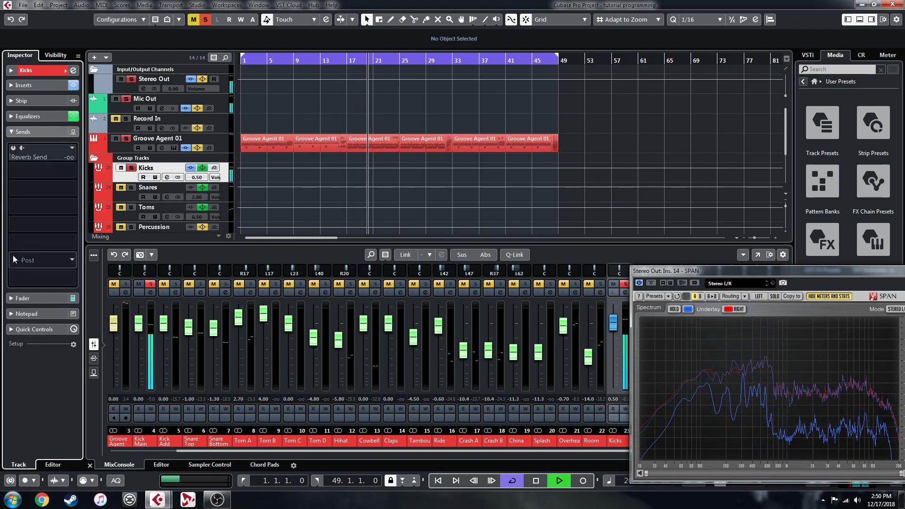
pyautogui.click(12, 149)
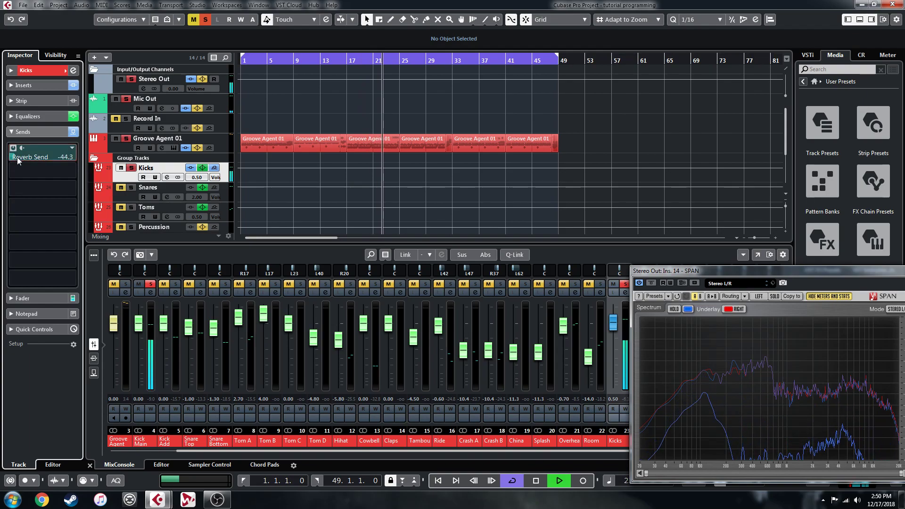
pyautogui.moveTo(21, 157); pyautogui.dragTo(33, 154)
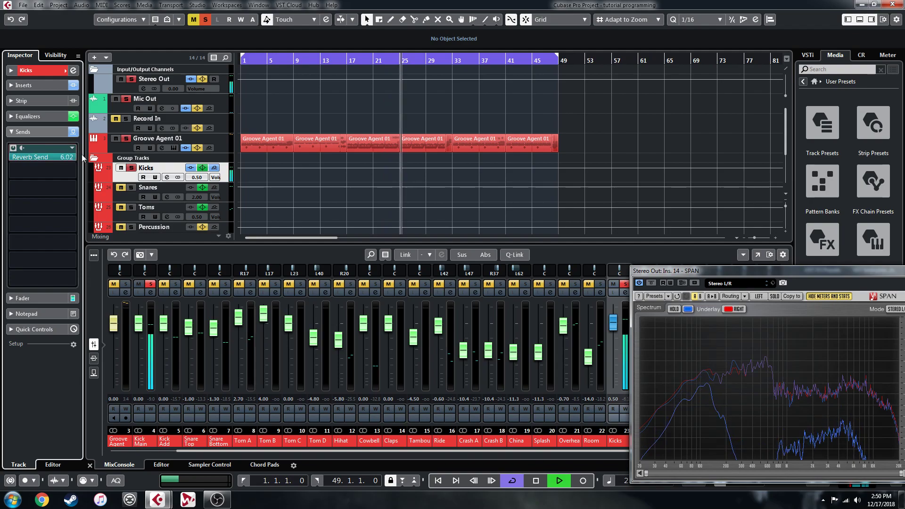
pyautogui.moveTo(36, 155); pyautogui.dragTo(25, 157)
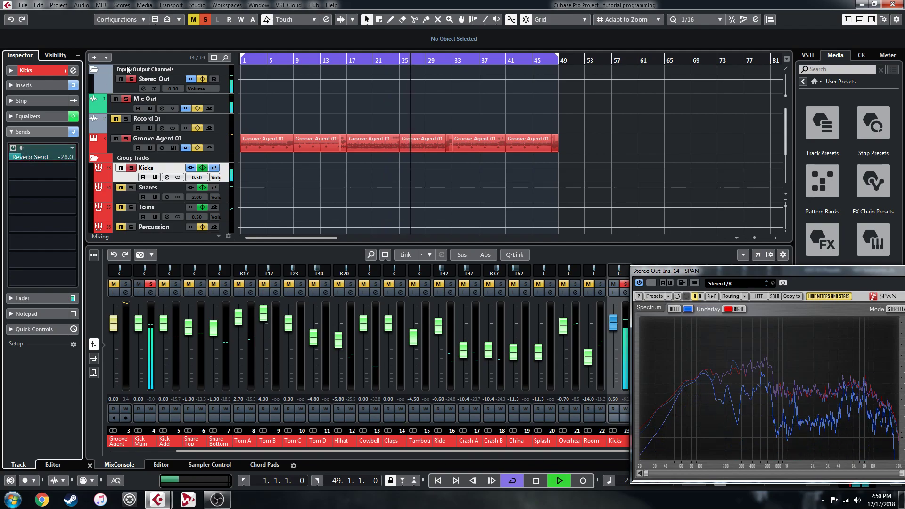
pyautogui.click(206, 19)
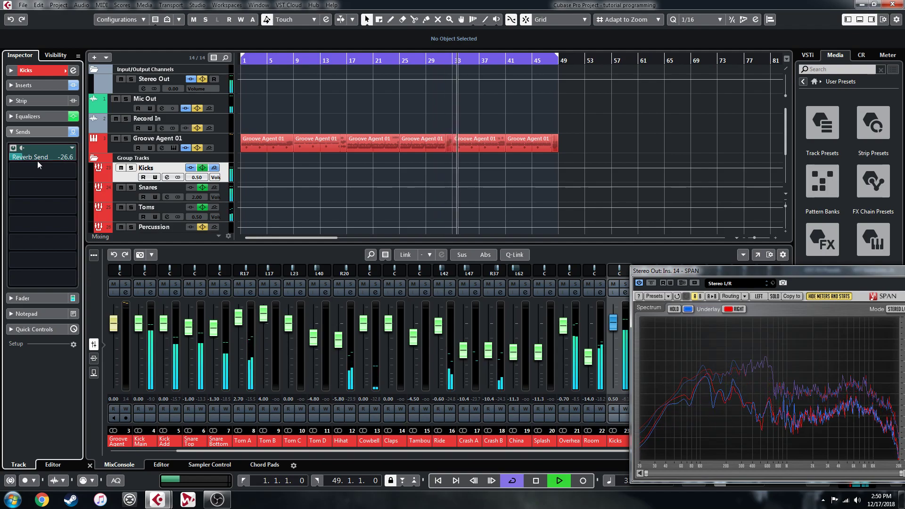
# - Solo the Snares group and take Snare Bottom out of the solo to isolate Snare Top
pyautogui.click(132, 188)
pyautogui.click(121, 200)
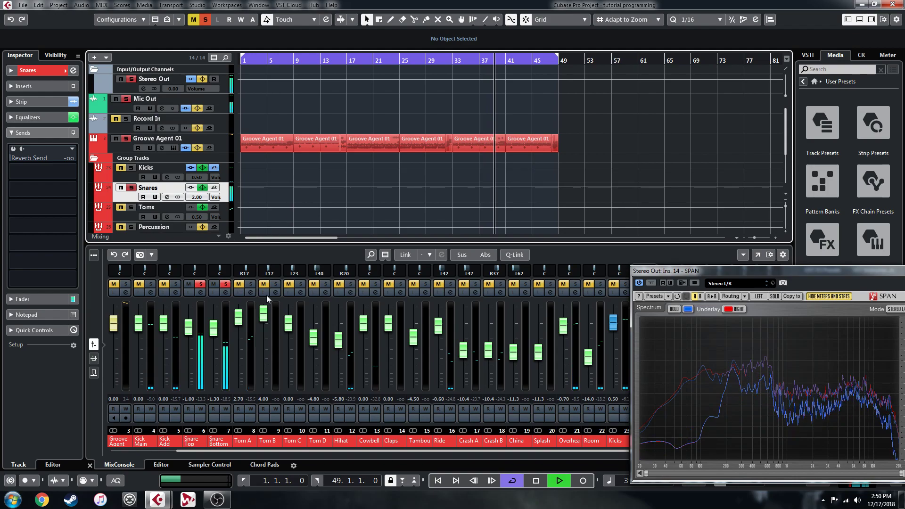
pyautogui.click(228, 284)
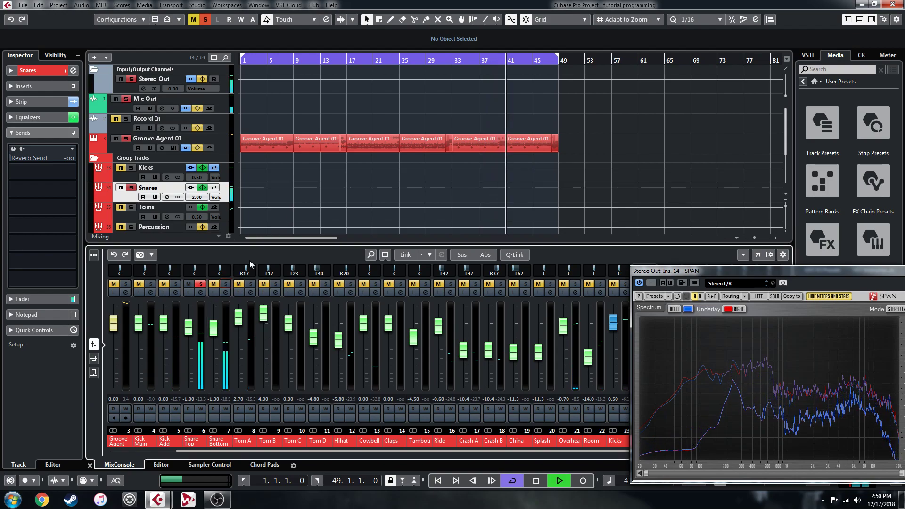
pyautogui.click(201, 293)
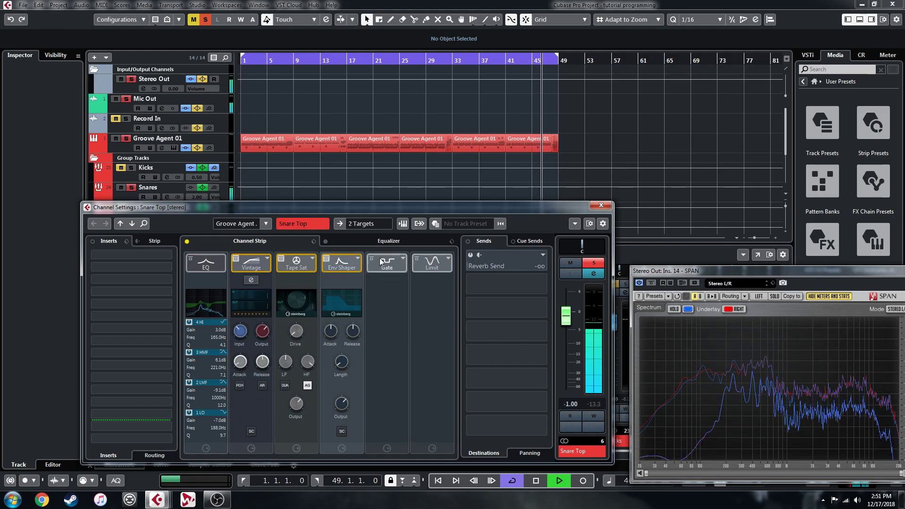
pyautogui.click(359, 261)
pyautogui.click(368, 264)
pyautogui.click(312, 261)
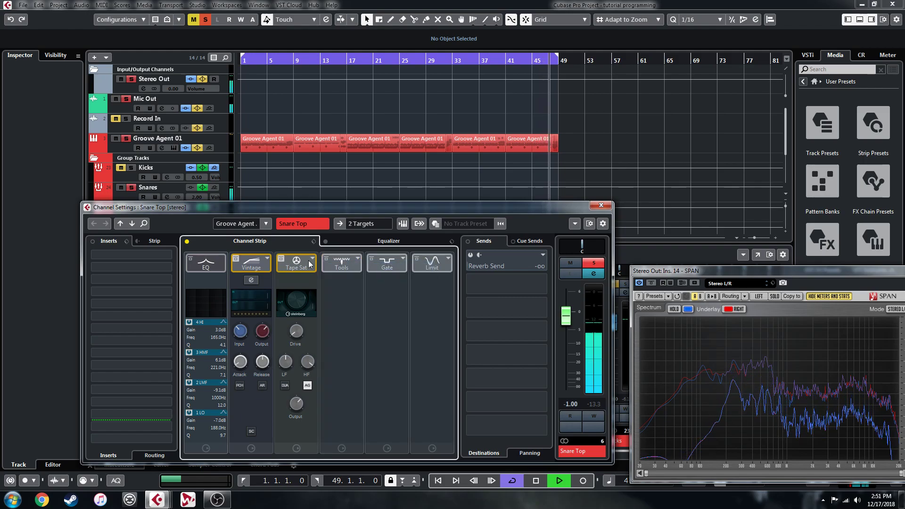
pyautogui.click(311, 261)
pyautogui.click(267, 260)
pyautogui.click(276, 263)
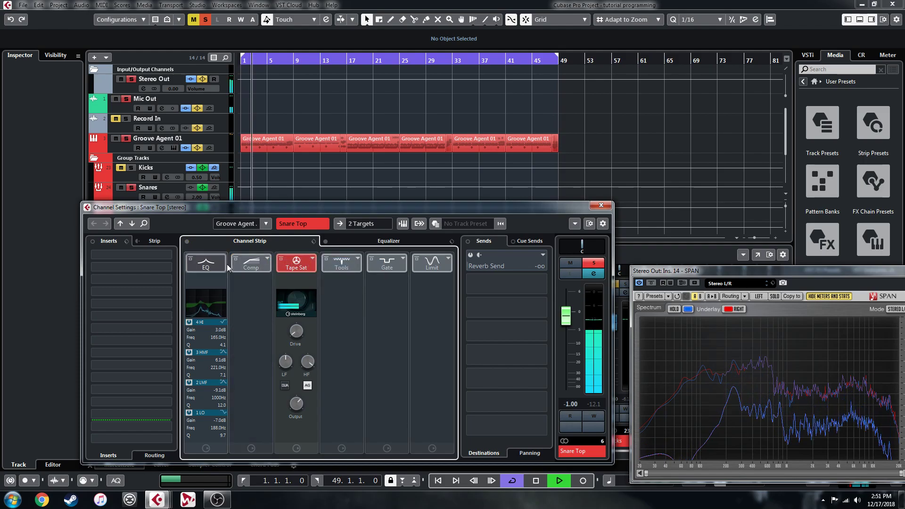
pyautogui.click(366, 242)
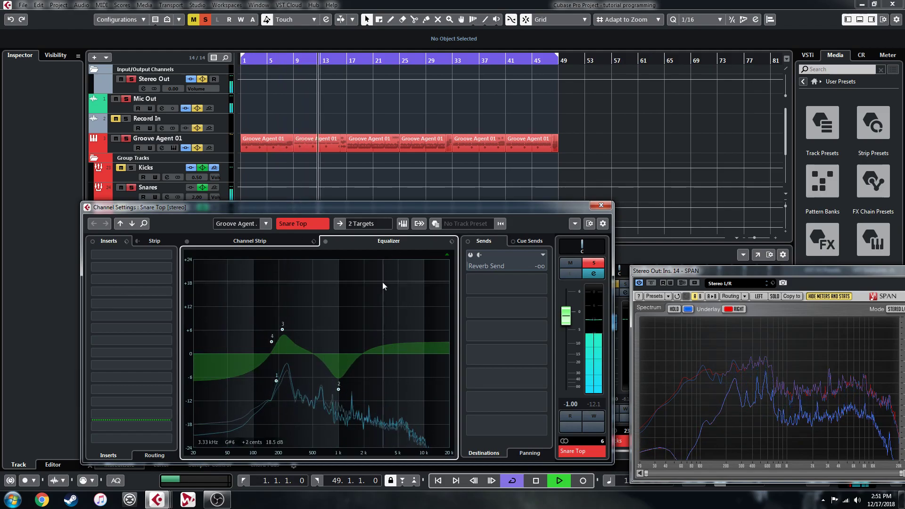
pyautogui.click(451, 242)
pyautogui.click(406, 242)
pyautogui.click(325, 242)
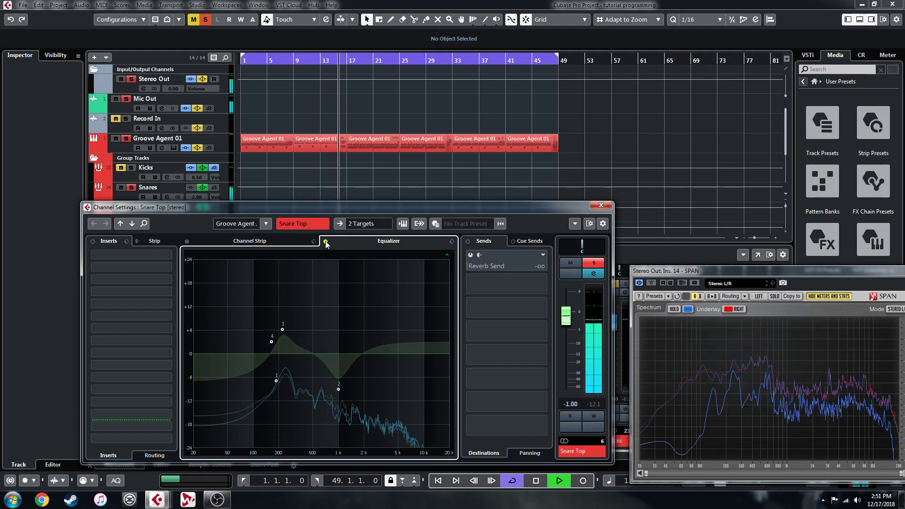
# - Load Steinberg's Frequency EQ into Snare Top's first insert slot
pyautogui.click(169, 255)
pyautogui.click(104, 289)
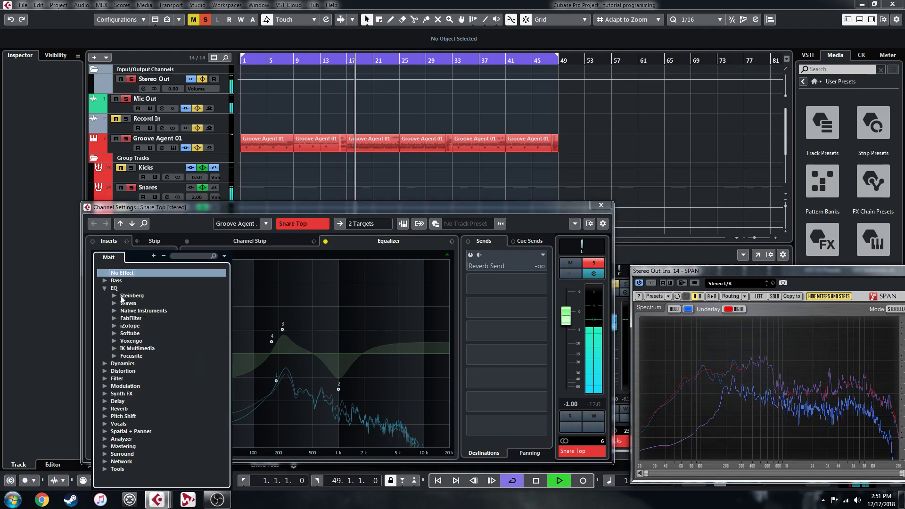
pyautogui.click(115, 296)
pyautogui.click(131, 304)
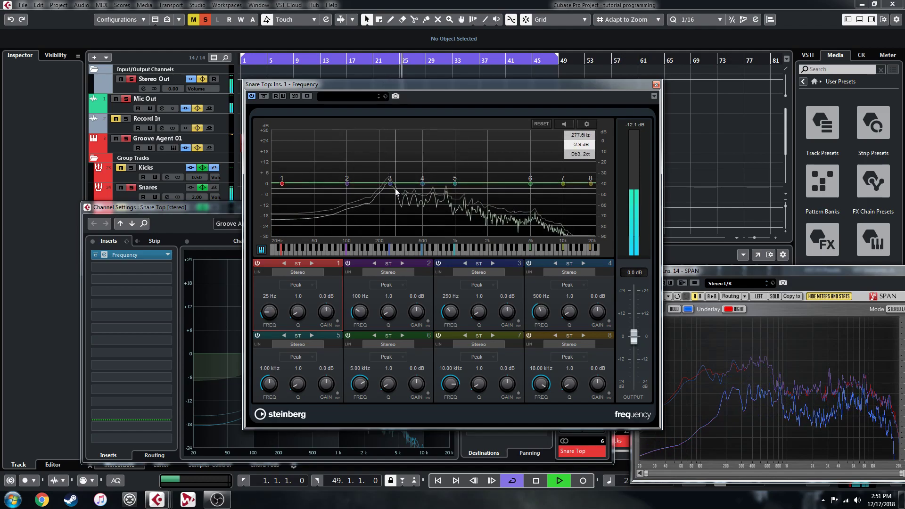
# - In Frequency, make band 1 a Cut 24 filter at 175 Hz and boost band 3 by about 4.2 dB at 241 Hz
pyautogui.moveTo(282, 185); pyautogui.dragTo(292, 187)
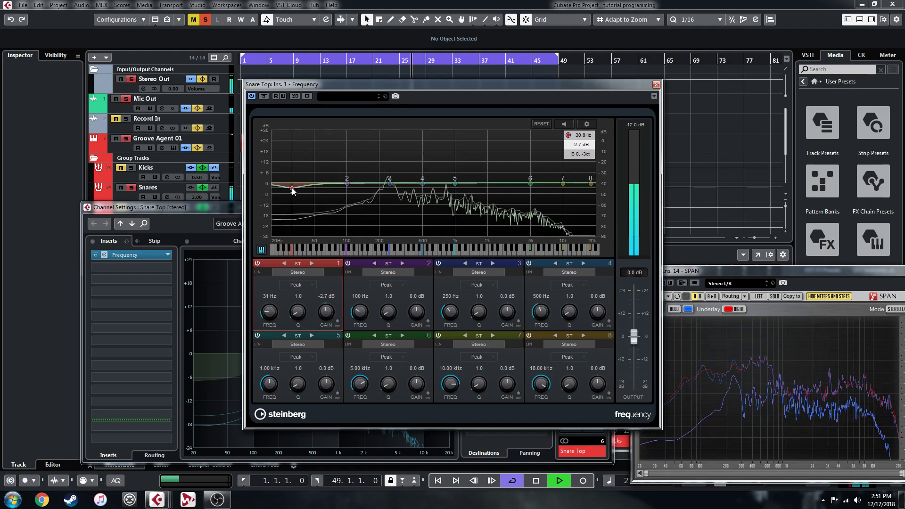
pyautogui.click(298, 285)
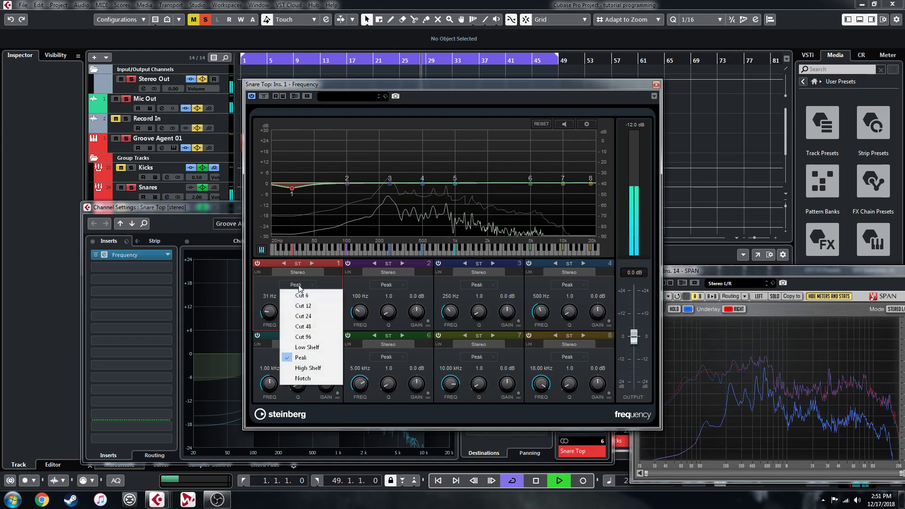
pyautogui.click(307, 317)
pyautogui.moveTo(292, 188); pyautogui.dragTo(363, 192)
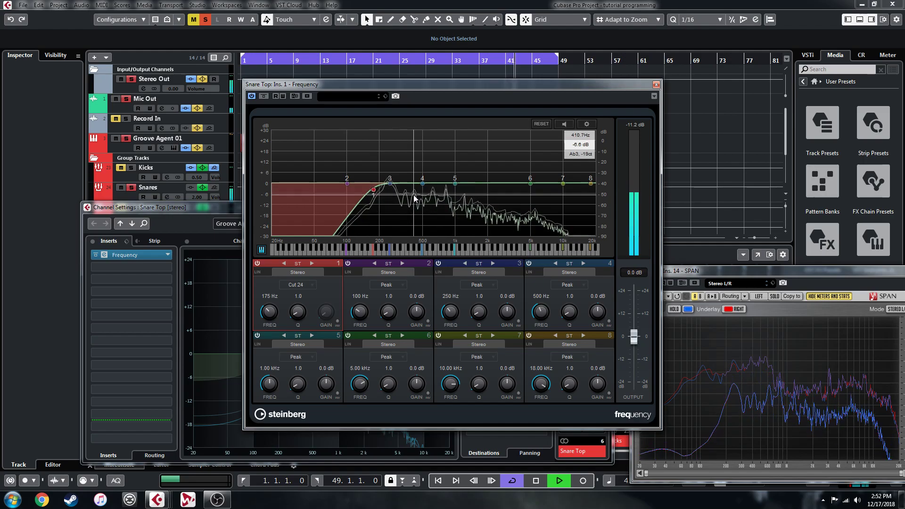
pyautogui.moveTo(392, 185); pyautogui.dragTo(393, 184)
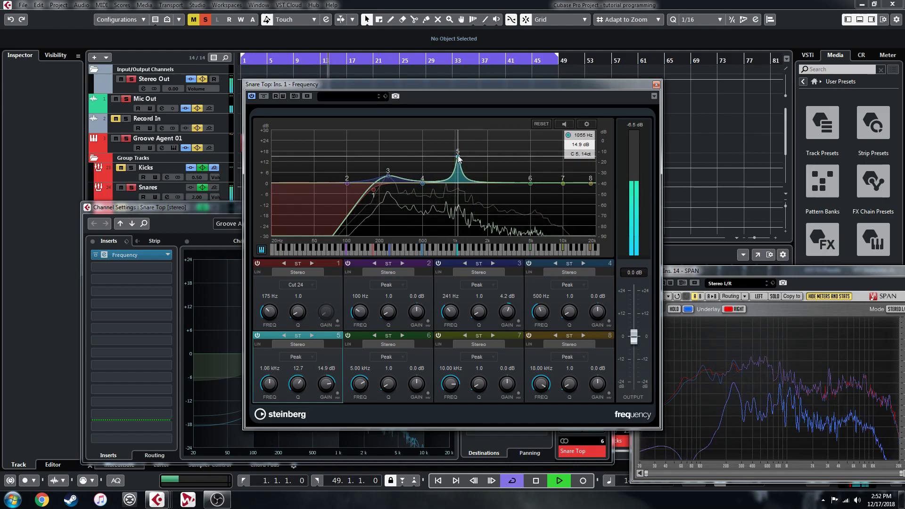
# - Find the ringing with band 5 at 1.00 kHz and Q 12.7, invert its gain to -17.8 dB, and enable linear phase
pyautogui.moveTo(459, 157); pyautogui.dragTo(456, 155)
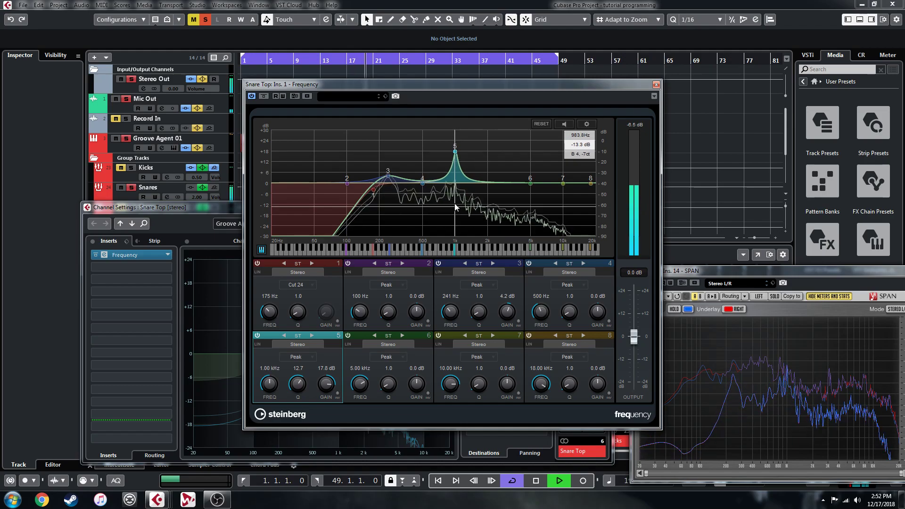
pyautogui.click(337, 394)
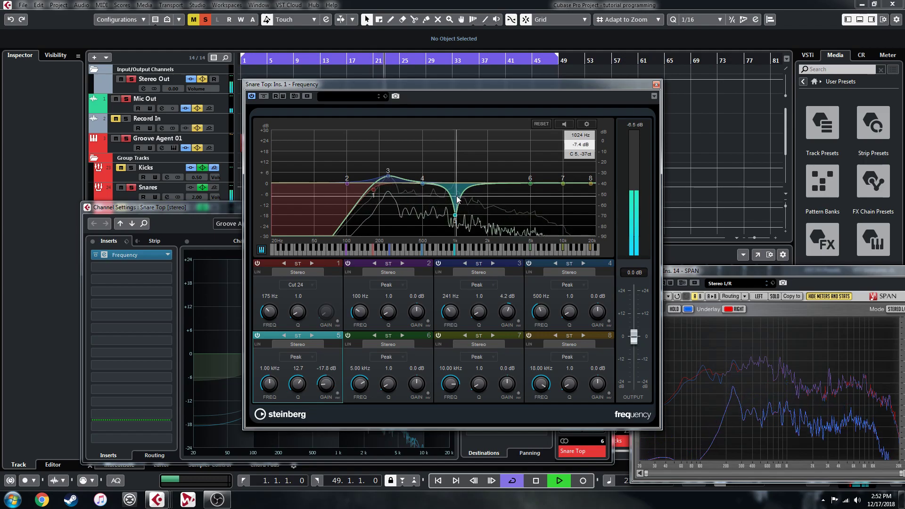
pyautogui.click(259, 343)
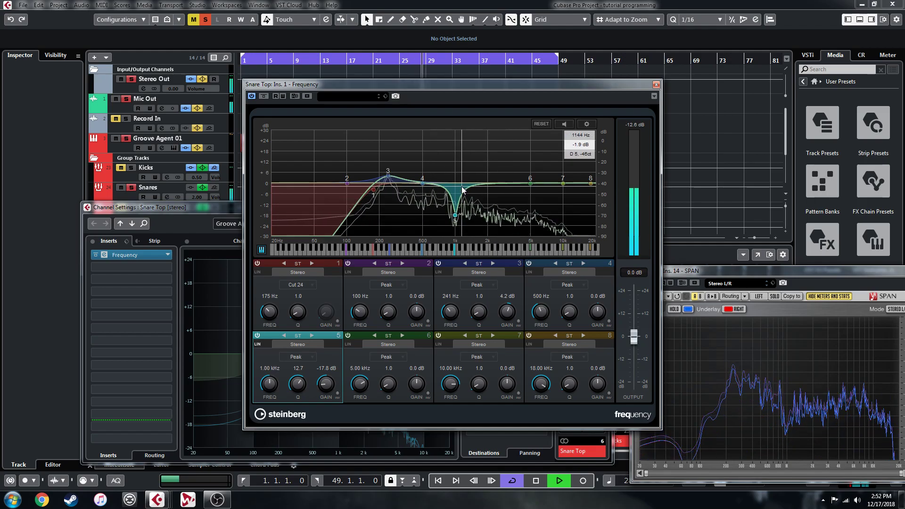
pyautogui.scroll(2, 455, 218)
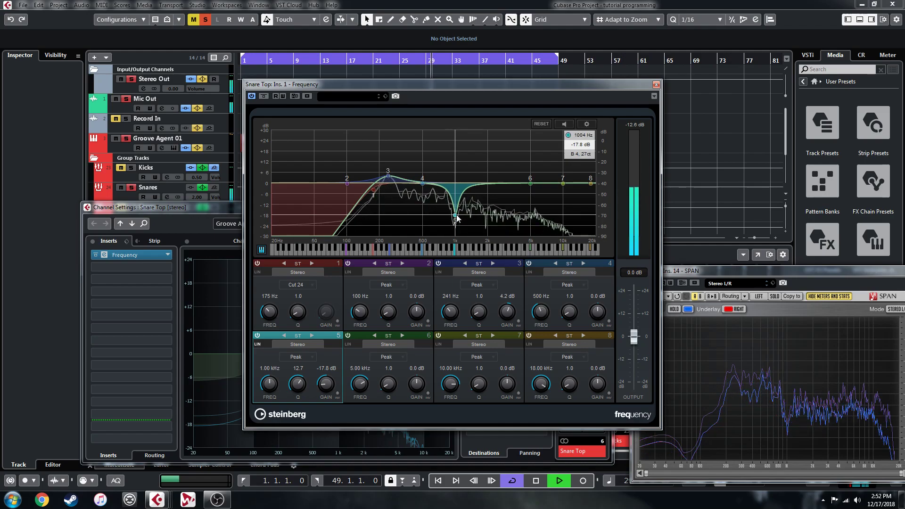
pyautogui.scroll(-2, 456, 218)
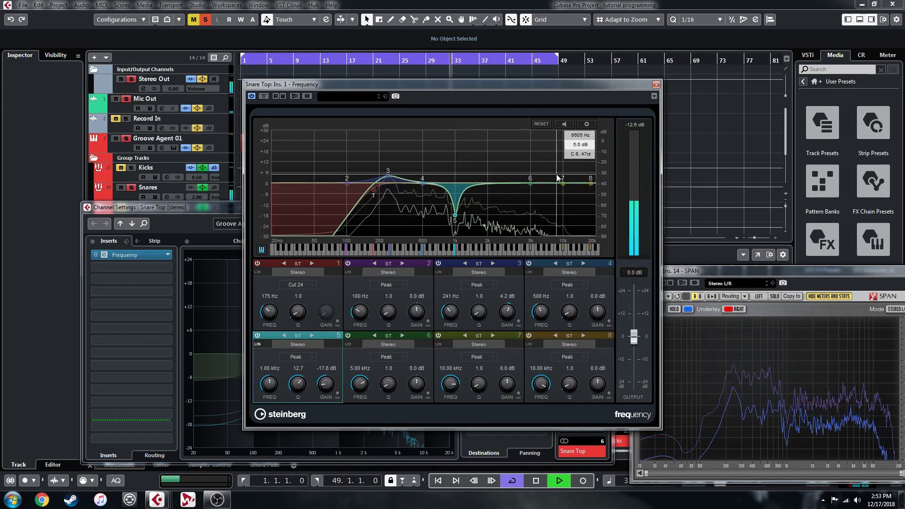
# - Narrow band 6 to a Q of 11.7 and set it as a cut of about 11.9 dB at 1.55 kHz
pyautogui.moveTo(534, 187); pyautogui.dragTo(490, 170)
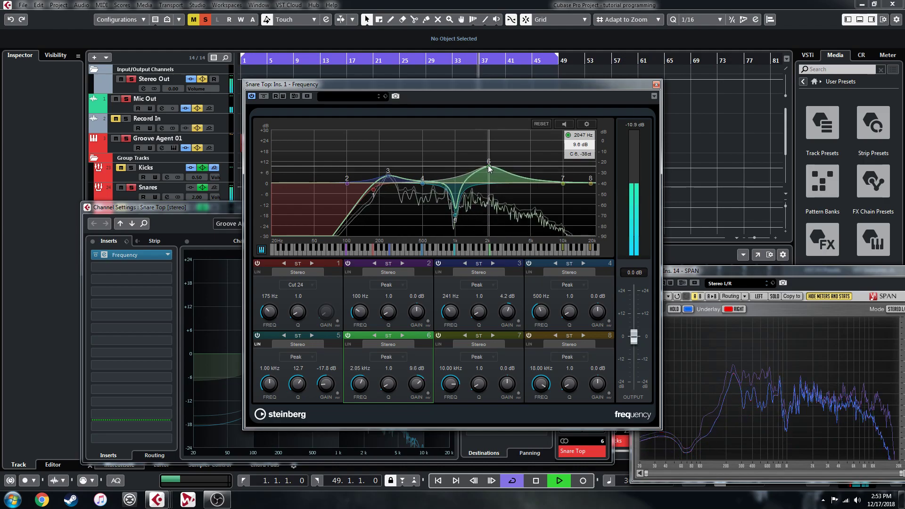
pyautogui.scroll(5, 489, 168)
pyautogui.scroll(2, 489, 168)
pyautogui.moveTo(489, 168); pyautogui.dragTo(476, 208)
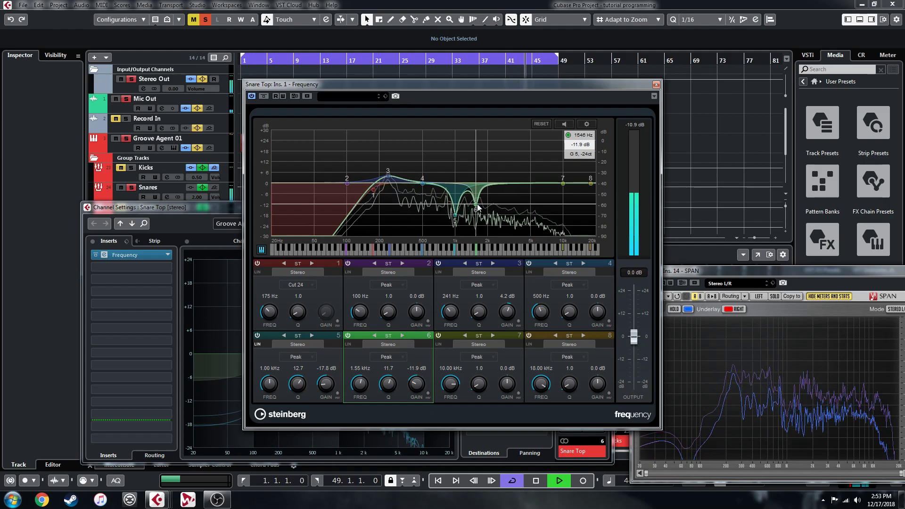
# - Move band 7 to about 1.43 kHz at -0.3 dB and refine band 6 into a linear-phase cut of 10.6 dB at 1.69 kHz
pyautogui.moveTo(563, 184); pyautogui.dragTo(473, 179)
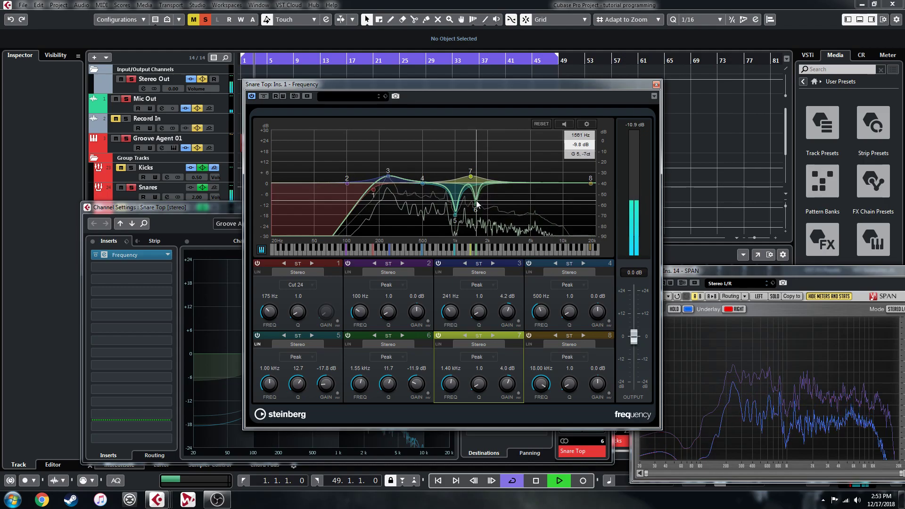
pyautogui.moveTo(476, 205)
pyautogui.mouseDown()
pyautogui.moveTo(479, 162)
pyautogui.moveTo(496, 157)
pyautogui.moveTo(451, 162)
pyautogui.moveTo(483, 163)
pyautogui.moveTo(479, 199)
pyautogui.mouseUp()
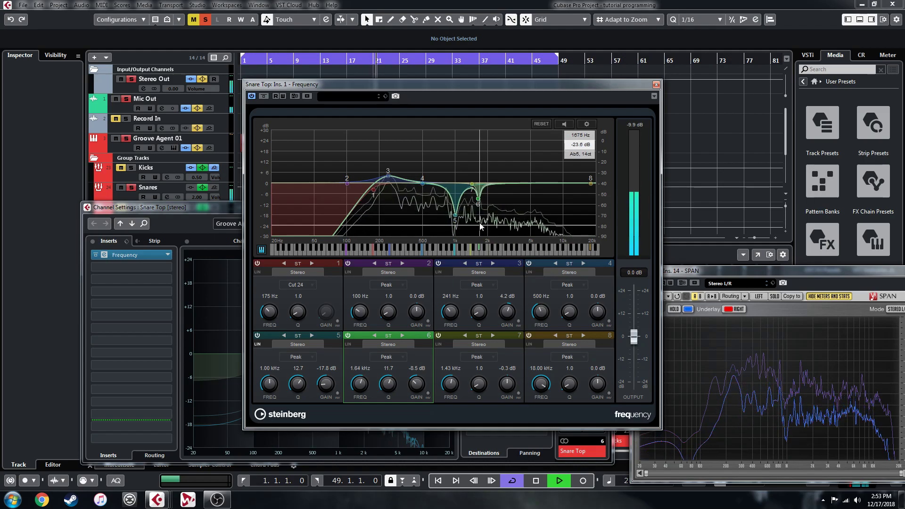
pyautogui.click(348, 344)
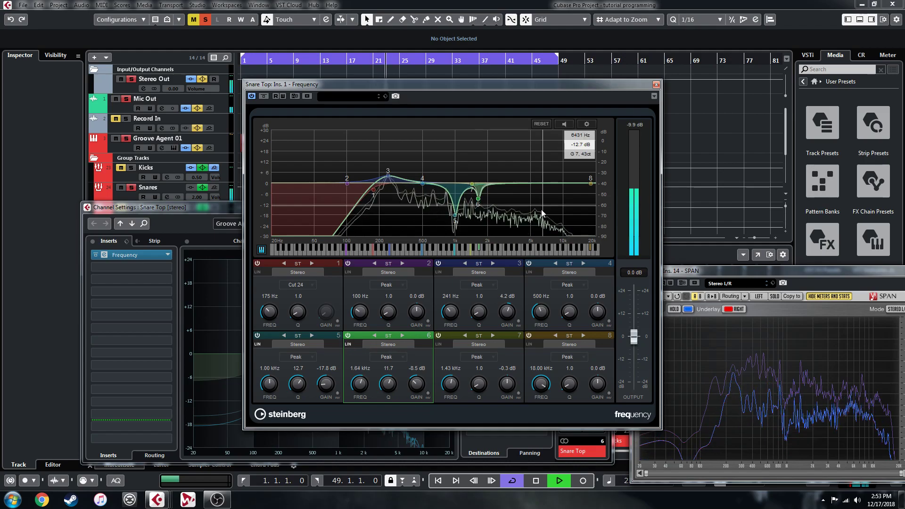
pyautogui.moveTo(480, 200); pyautogui.dragTo(480, 204)
# - Make band 8 a High Shelf boosting about 2.9 dB from 3.25 kHz
pyautogui.moveTo(591, 183); pyautogui.dragTo(586, 178)
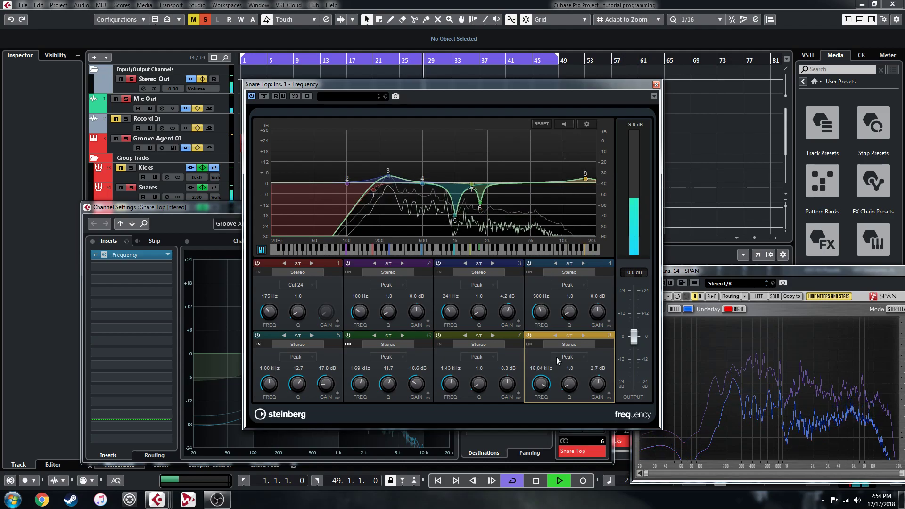
pyautogui.click(574, 357)
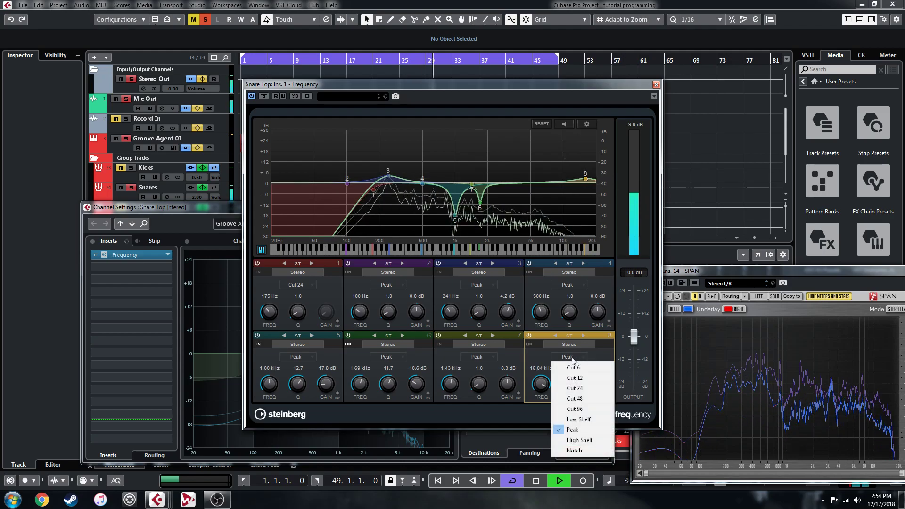
pyautogui.click(590, 444)
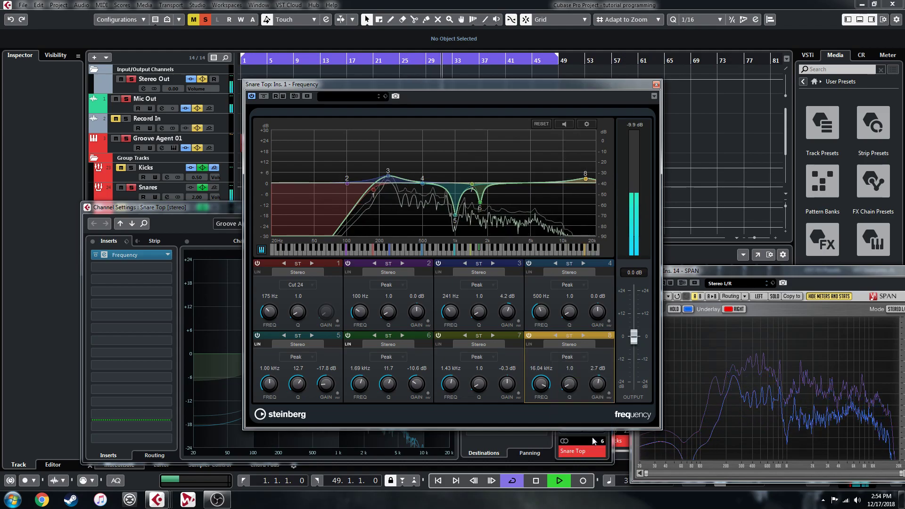
pyautogui.click(570, 357)
pyautogui.click(587, 441)
pyautogui.moveTo(586, 179); pyautogui.dragTo(511, 180)
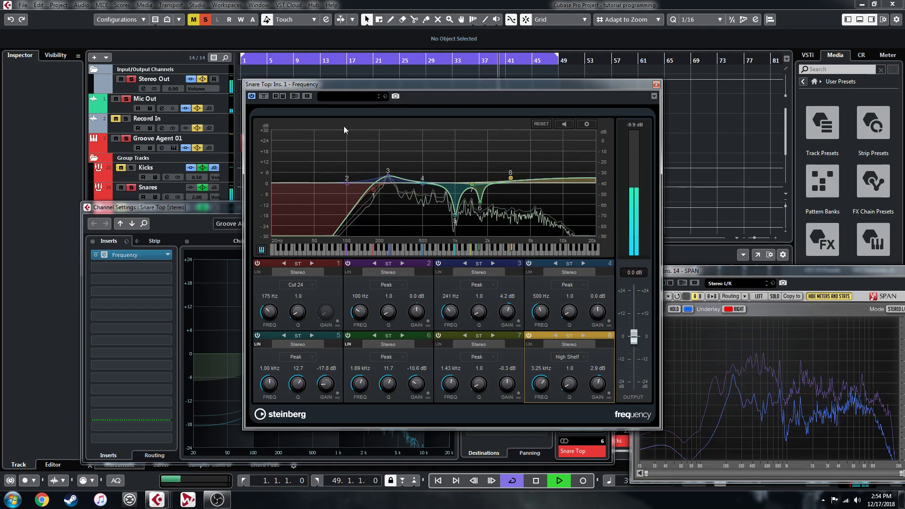
# - Compare Snare Top with Frequency bypassed and active, leave it active, and close the plug-in and channel settings windows
pyautogui.click(251, 96)
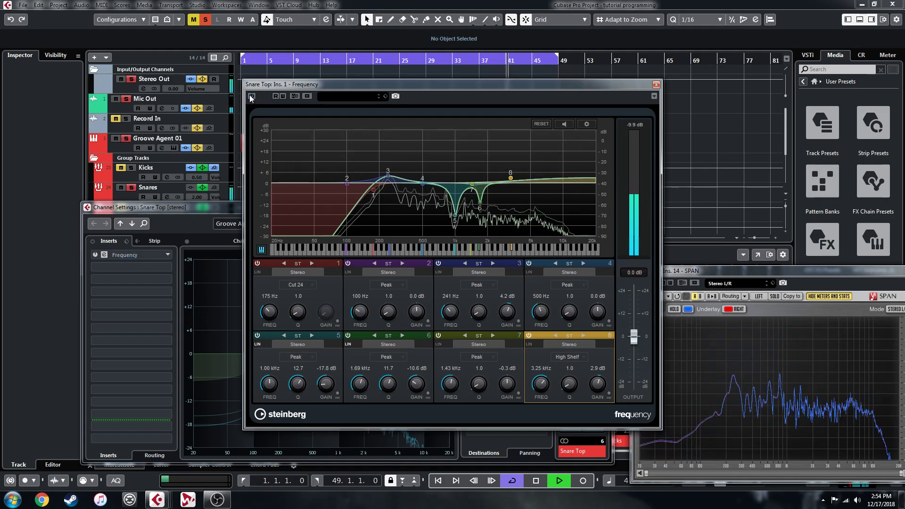
pyautogui.click(252, 97)
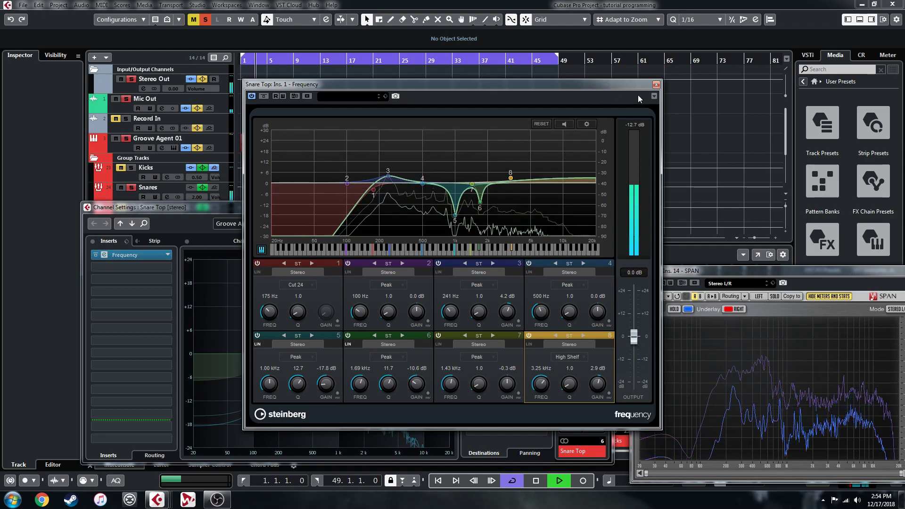
pyautogui.click(656, 84)
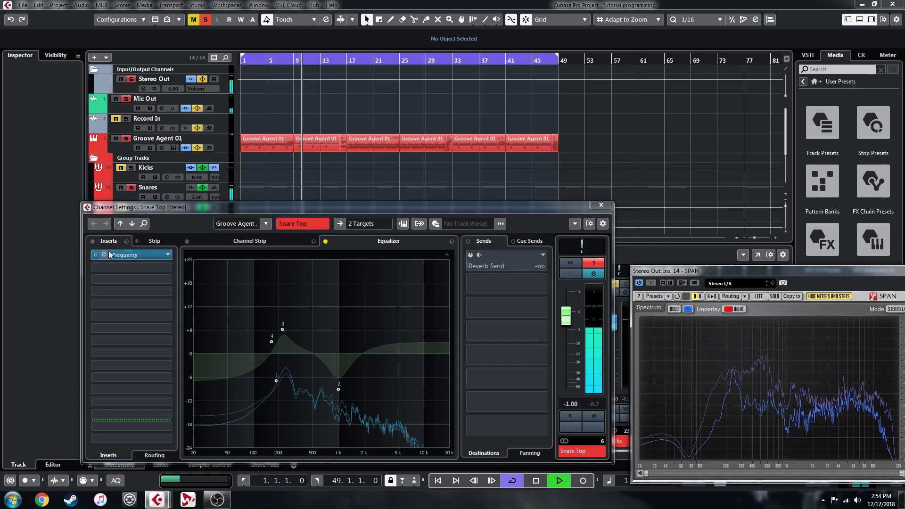
pyautogui.click(603, 206)
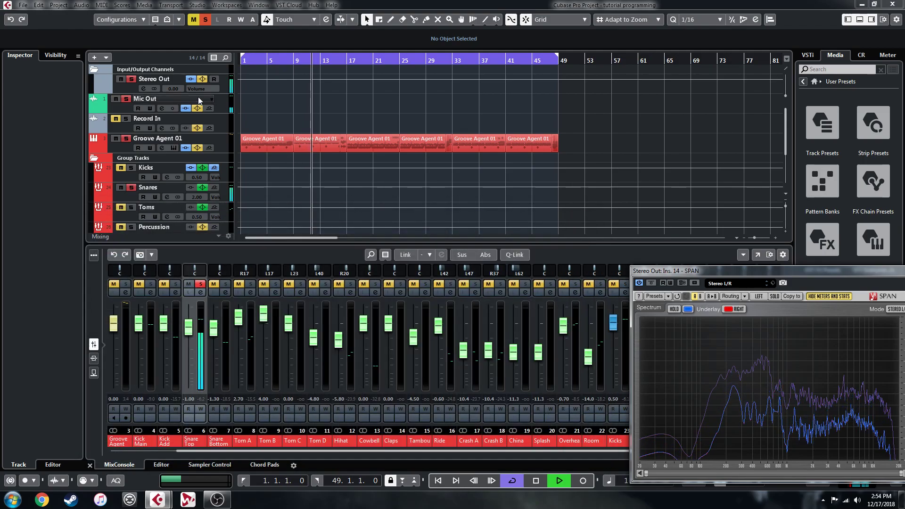
# - Clear all solo states and listen to the full drum mix, restarting playback
pyautogui.click(205, 21)
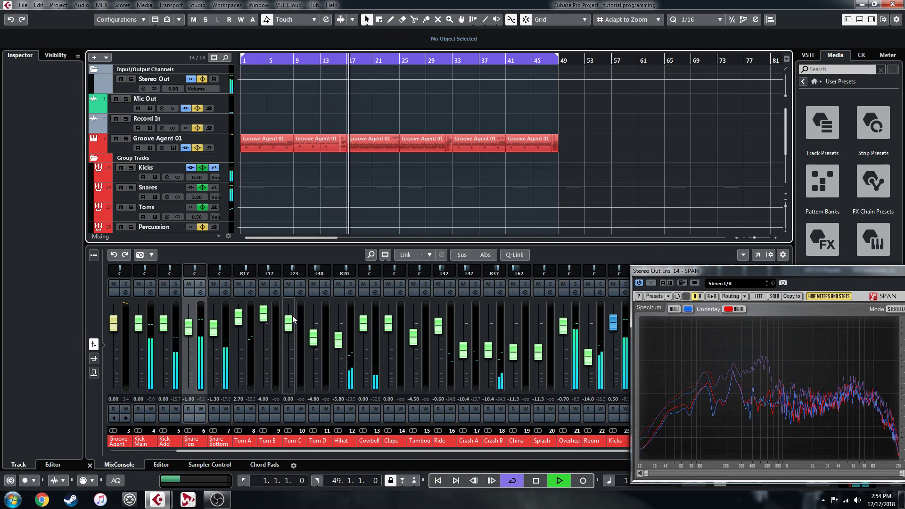
pyautogui.press('space')
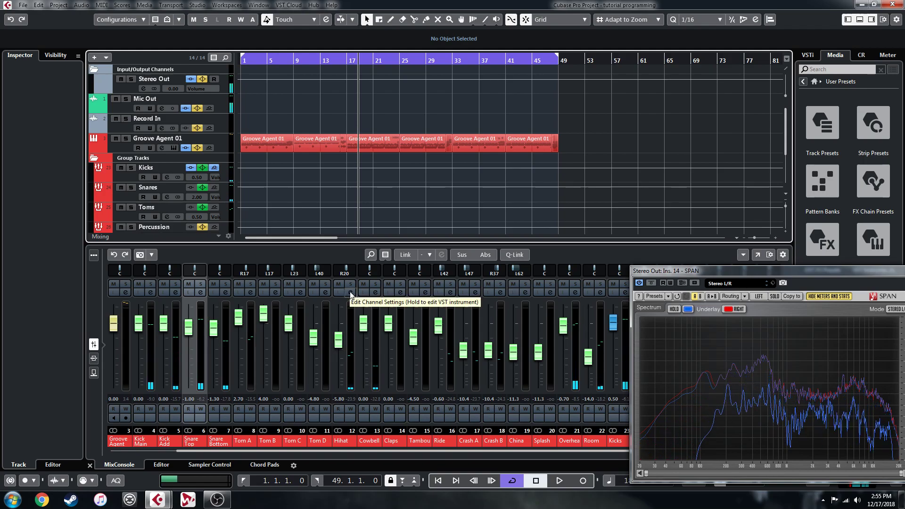
pyautogui.press('space')
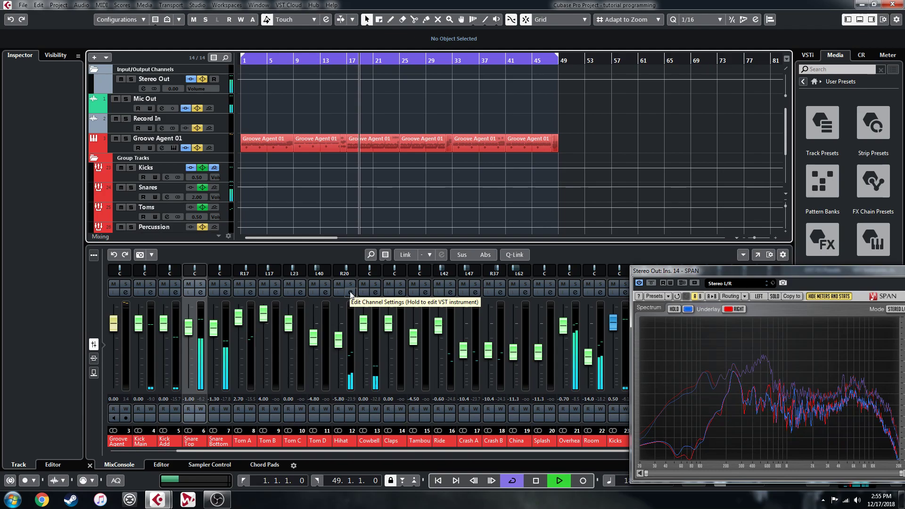
# - Open the Hihat channel settings, solo Hihat, and add Mic Out to the solo
pyautogui.click(351, 293)
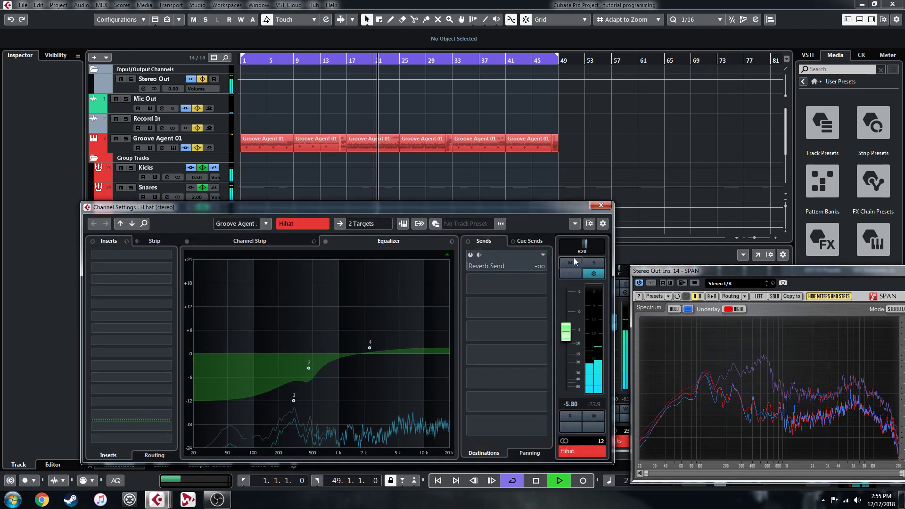
pyautogui.click(593, 263)
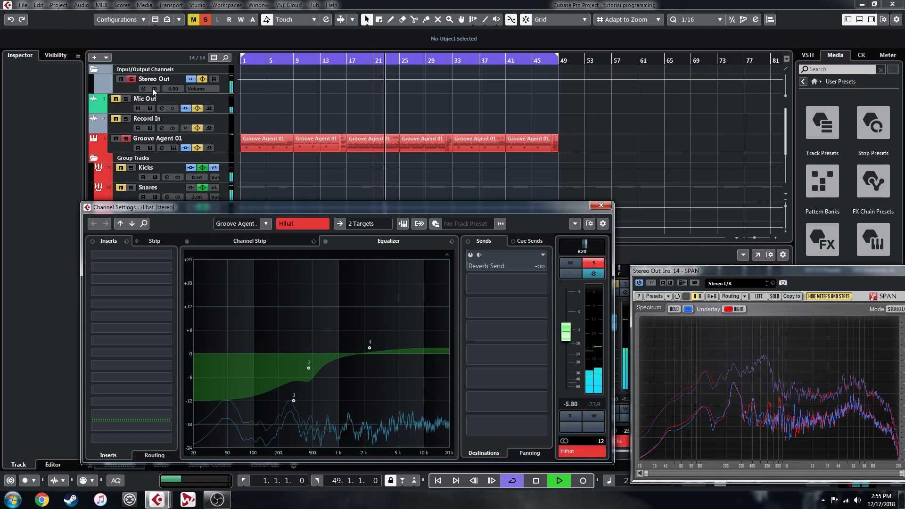
pyautogui.click(126, 99)
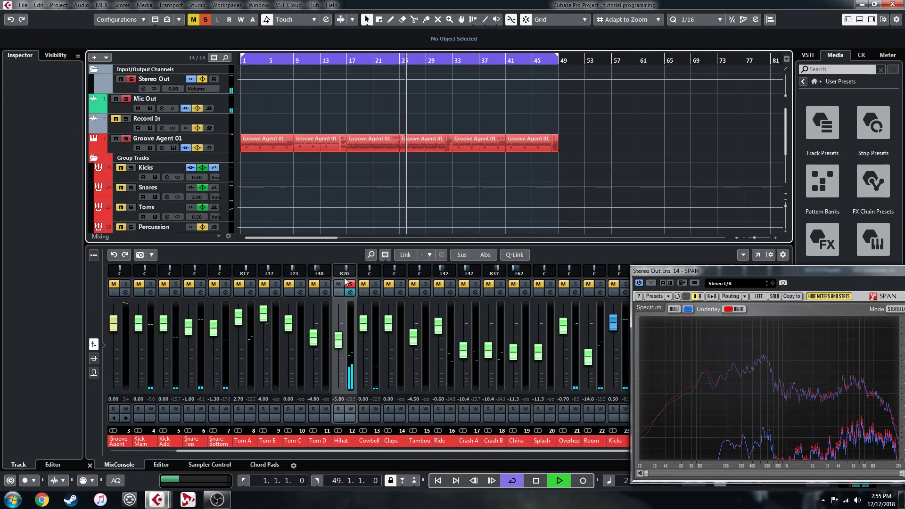
# - Open the Hihat channel settings, unload Tape Saturation from its channel strip, and bypass its equalizer
pyautogui.click(351, 292)
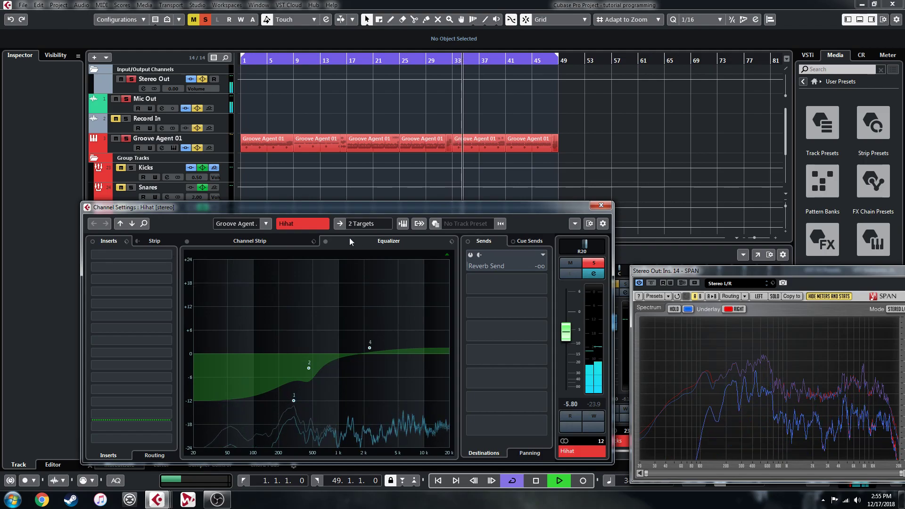
pyautogui.click(282, 240)
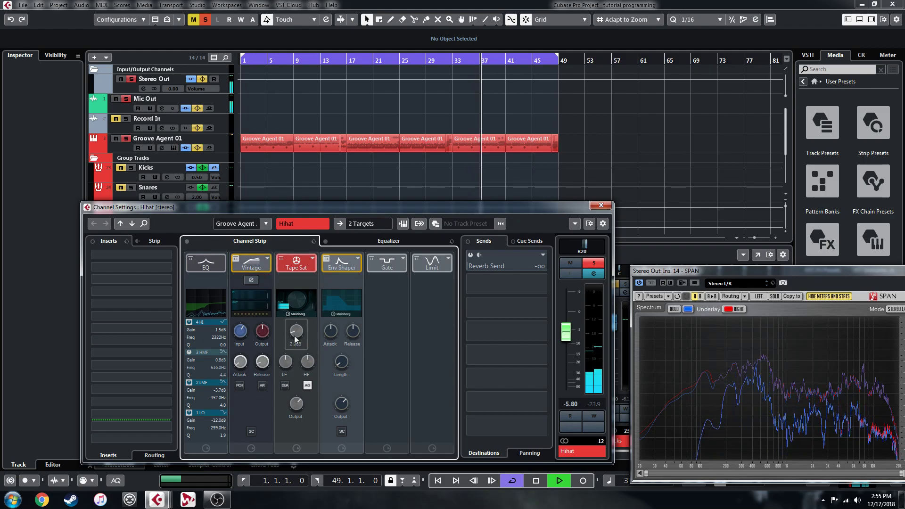
pyautogui.click(313, 262)
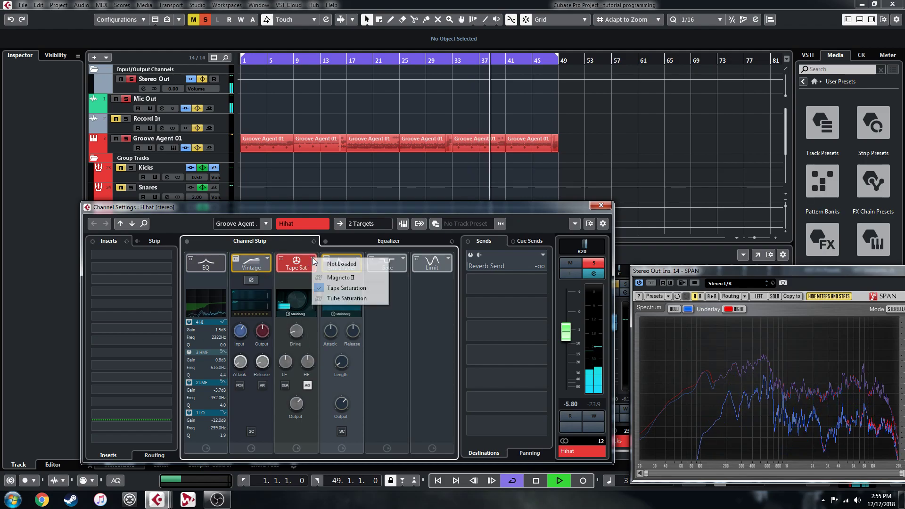
pyautogui.click(328, 265)
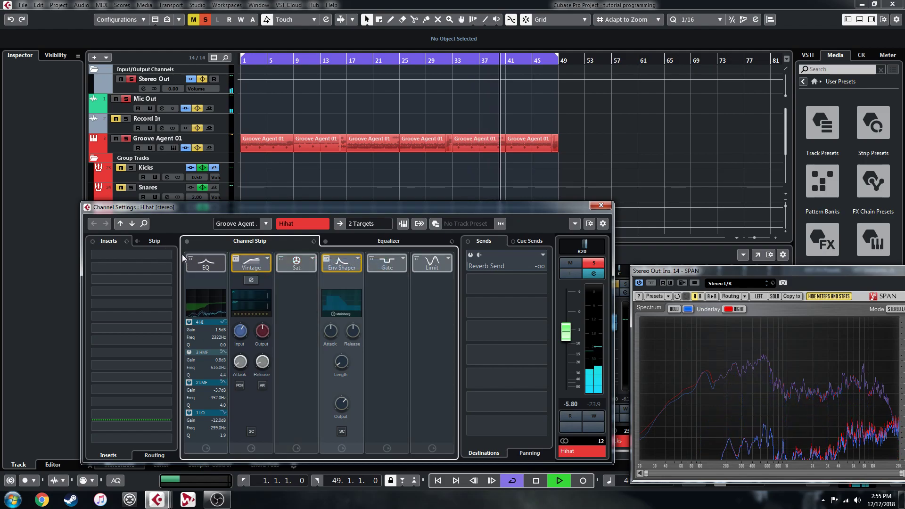
pyautogui.click(387, 242)
pyautogui.click(325, 242)
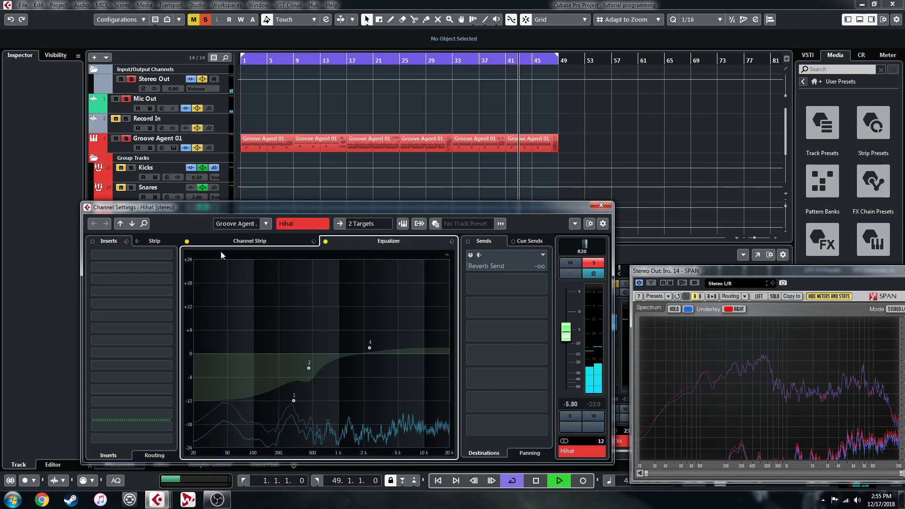
# - Load the Frequency EQ in Hihat's first insert slot and open its plug-in window
pyautogui.click(137, 266)
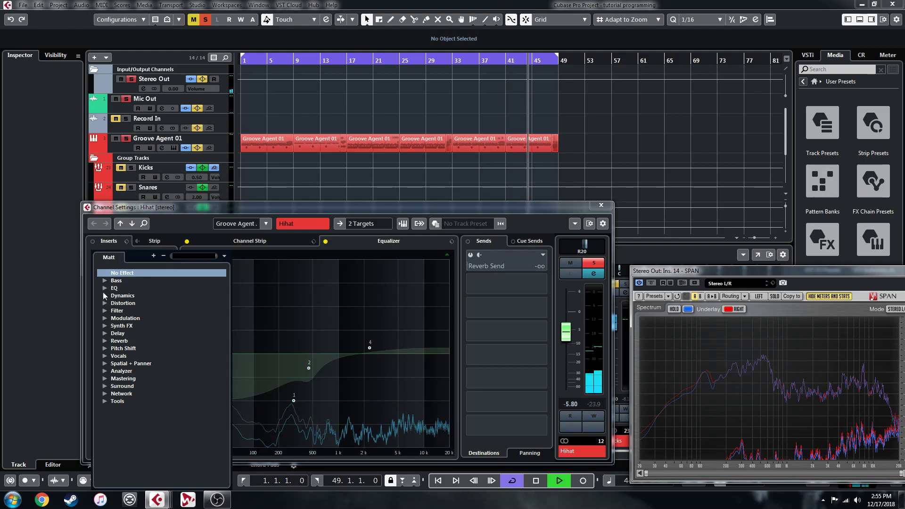
pyautogui.click(104, 288)
pyautogui.click(113, 295)
pyautogui.click(124, 303)
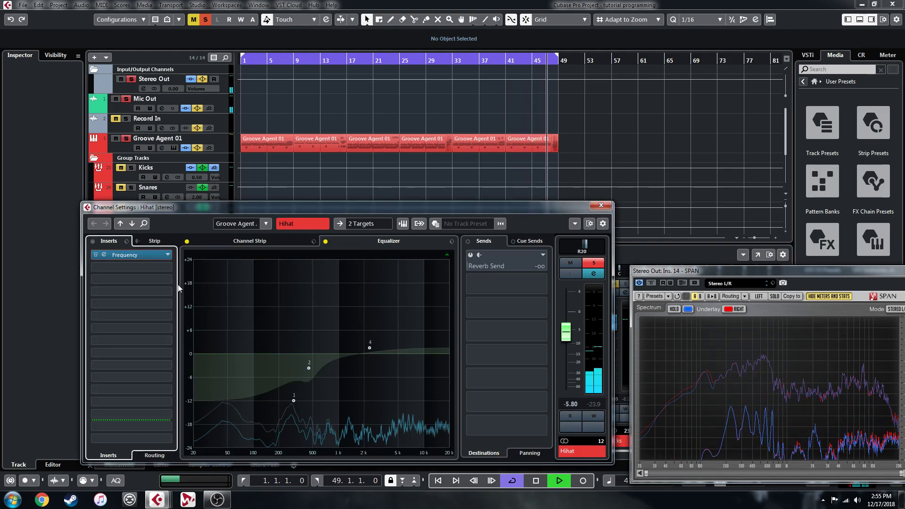
pyautogui.click(125, 255)
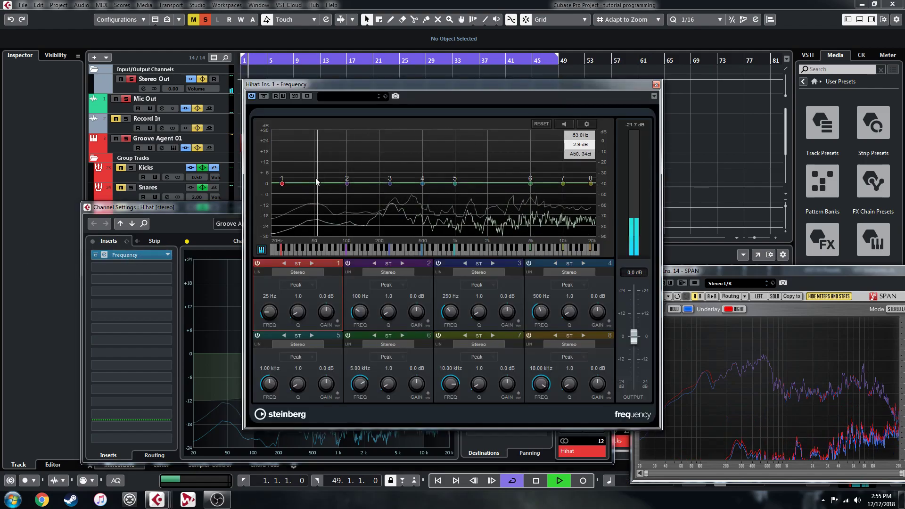
# - Make Frequency band 1 a Cut 24 low-cut filter at about 781 Hz on Hihat
pyautogui.moveTo(282, 184); pyautogui.dragTo(301, 191)
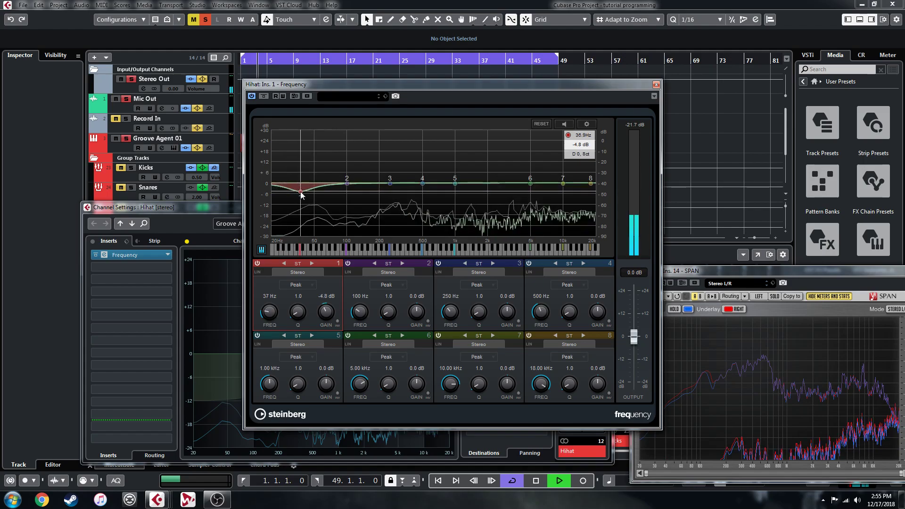
pyautogui.click(296, 285)
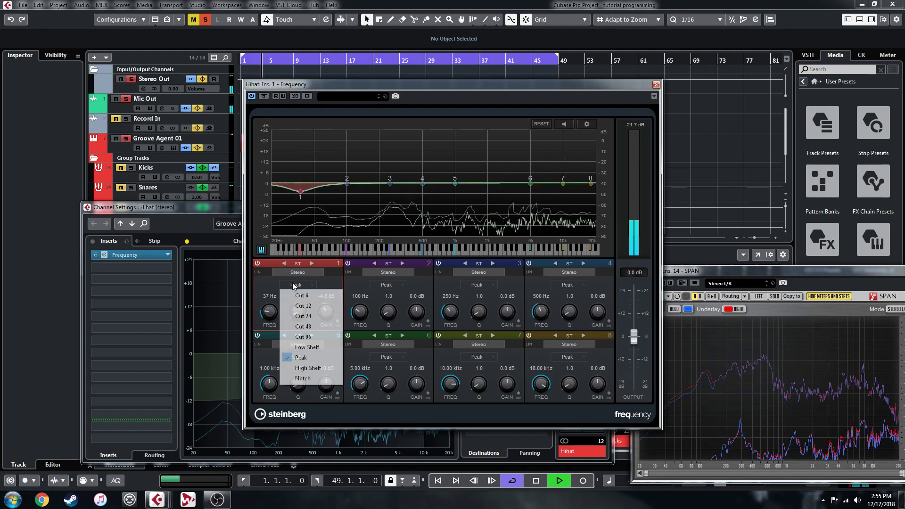
pyautogui.click(307, 316)
pyautogui.moveTo(300, 191); pyautogui.dragTo(444, 200)
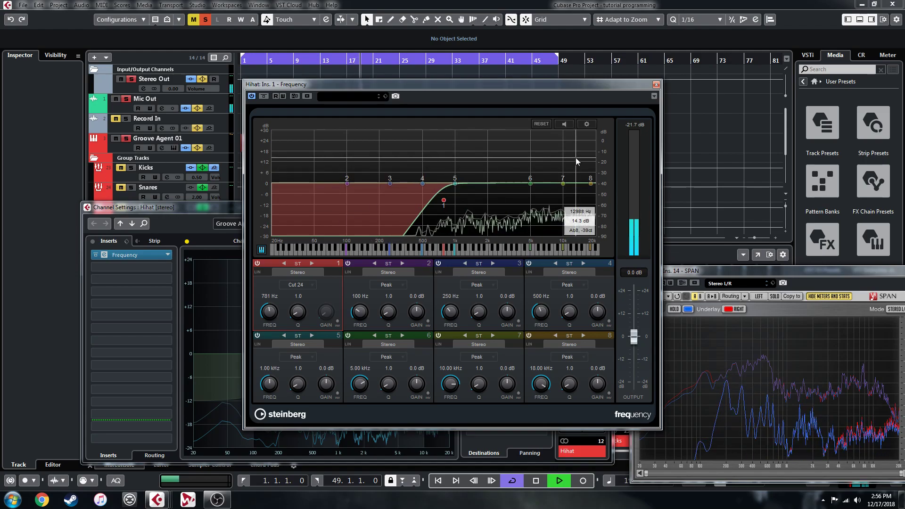
# - Load Steinberg's Magneto II from the Distortion category in Hihat's second insert slot
pyautogui.click(168, 267)
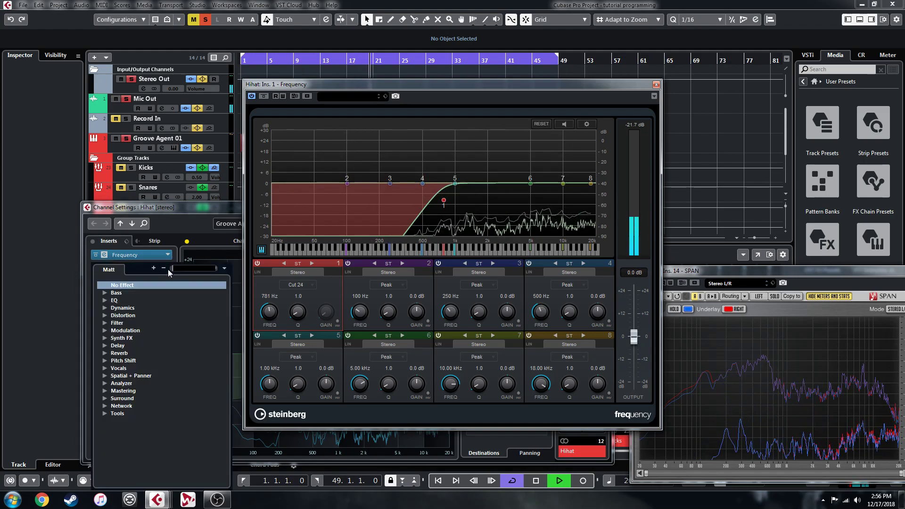
pyautogui.click(105, 316)
pyautogui.click(113, 323)
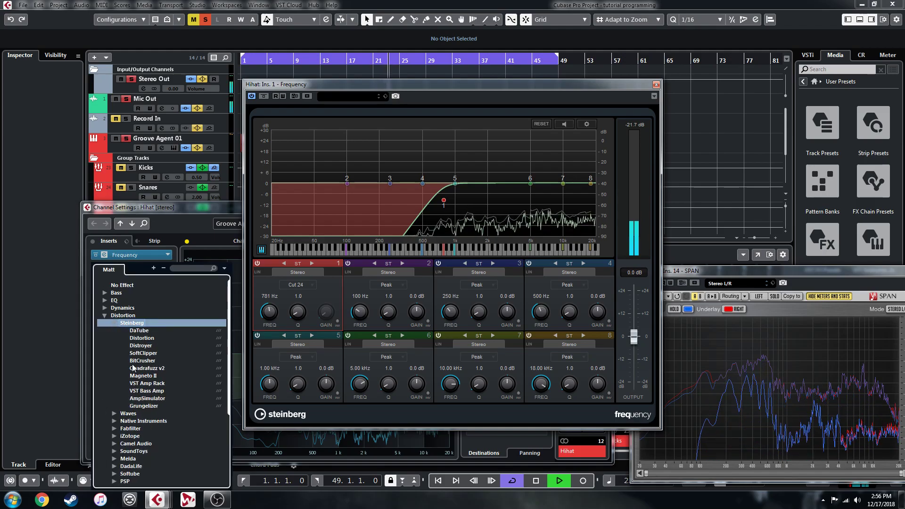
pyautogui.click(145, 375)
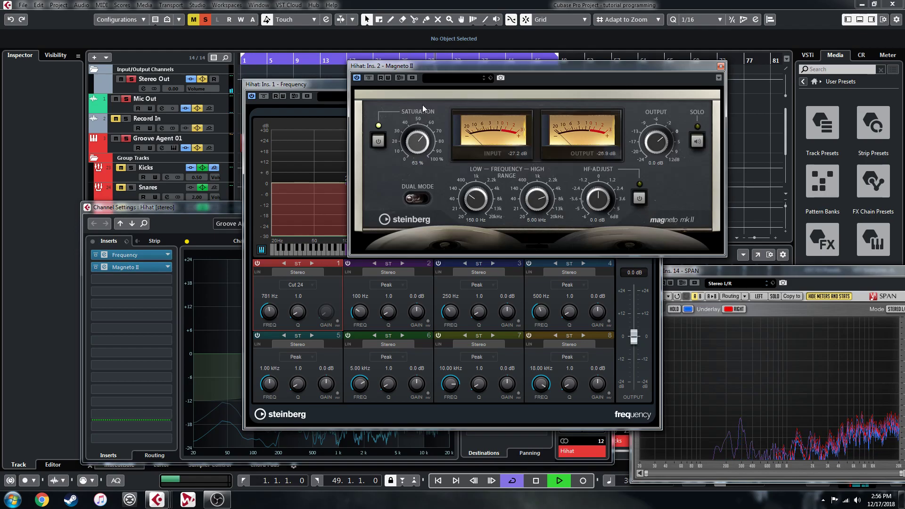
# - In Magneto II, enable Dual Mode and set saturation to 78%, frequency range to about 6.96–10.47 kHz, and output to 0.7 dB
pyautogui.click(417, 199)
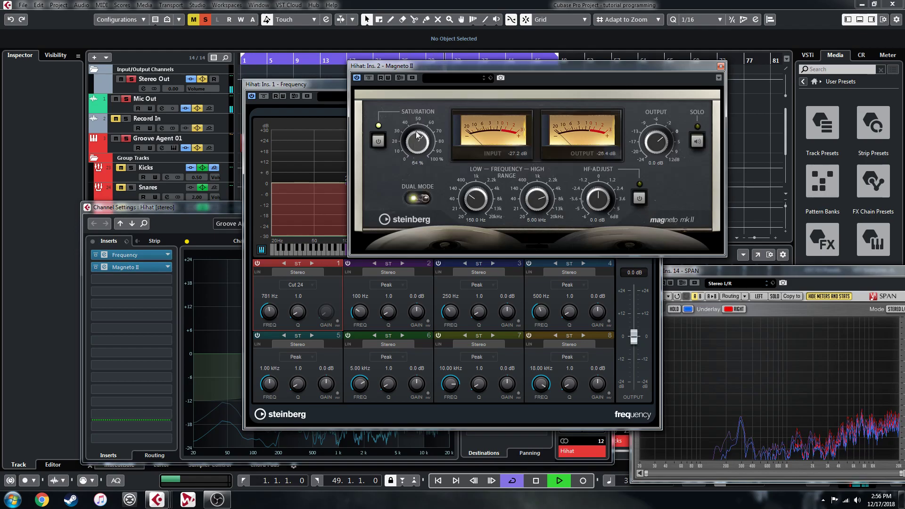
pyautogui.moveTo(417, 135); pyautogui.dragTo(419, 144)
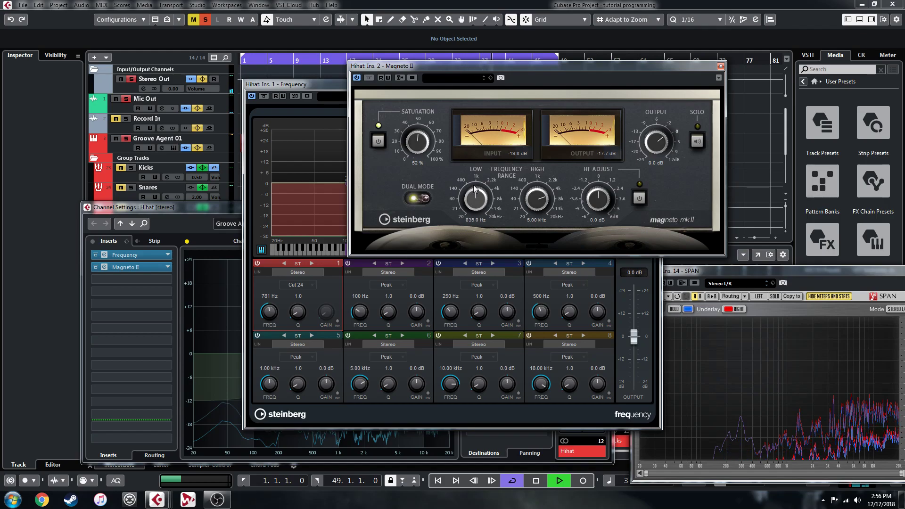
pyautogui.moveTo(476, 171)
pyautogui.mouseDown()
pyautogui.moveTo(478, 155)
pyautogui.moveTo(479, 162)
pyautogui.mouseUp()
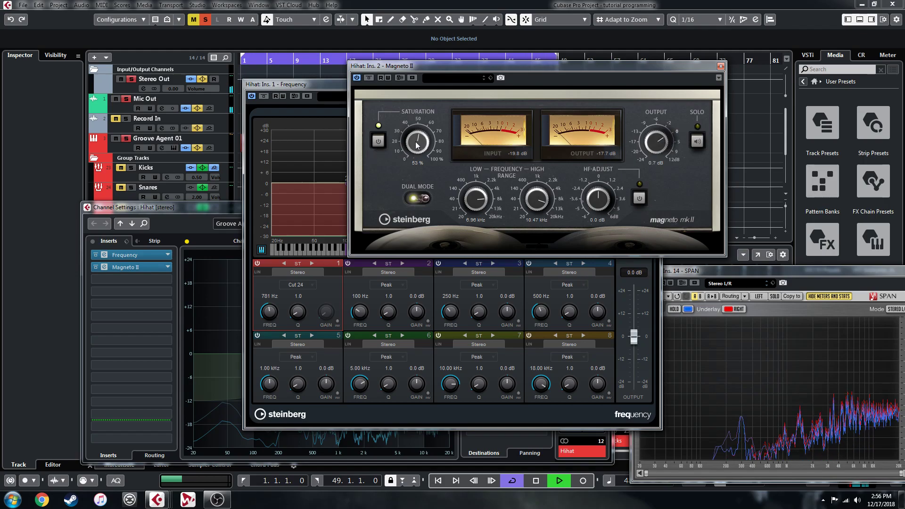
pyautogui.moveTo(415, 142); pyautogui.dragTo(414, 112)
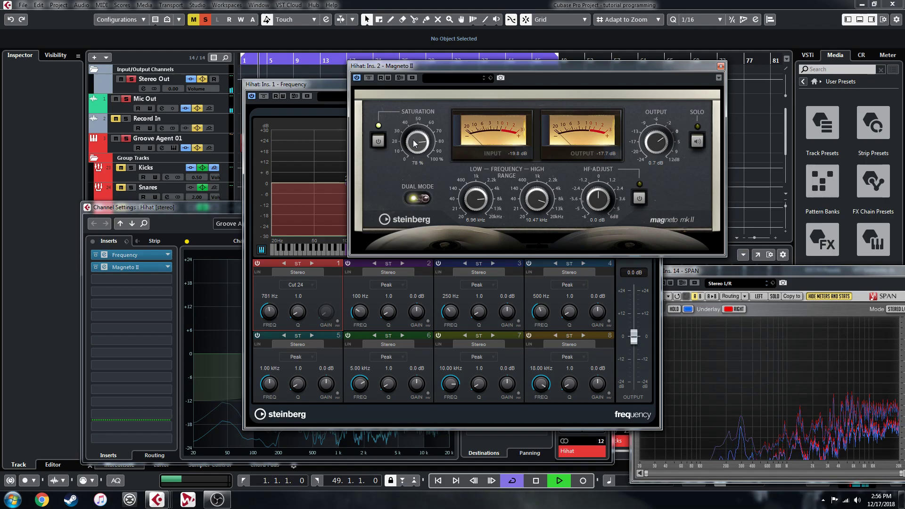
pyautogui.click(378, 141)
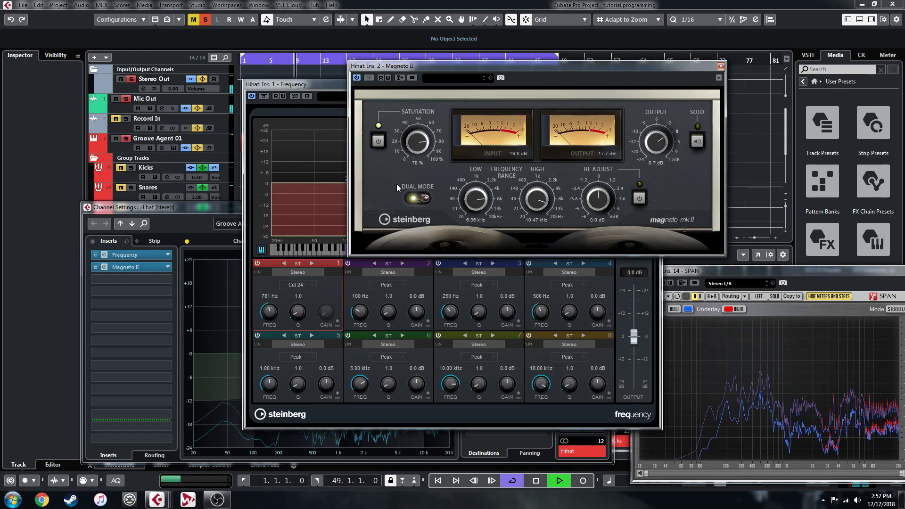
# - Clear all solos, set Magneto II saturation to 73% with a range of about 5.88–14.36 kHz in the full mix, and stop playback
pyautogui.click(206, 20)
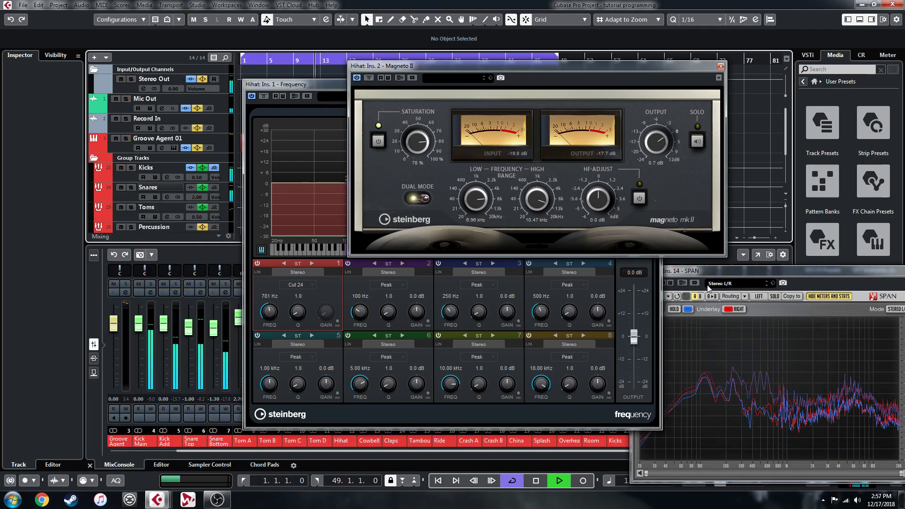
pyautogui.moveTo(423, 146); pyautogui.dragTo(422, 151)
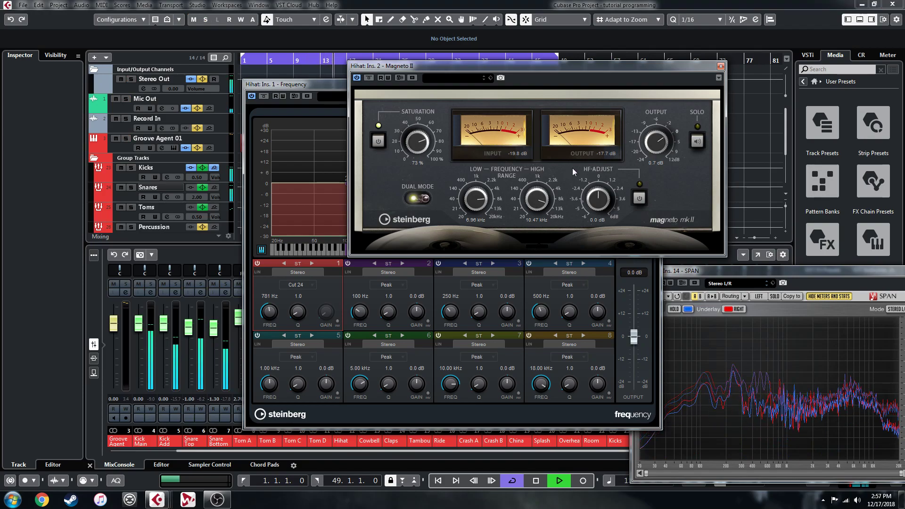
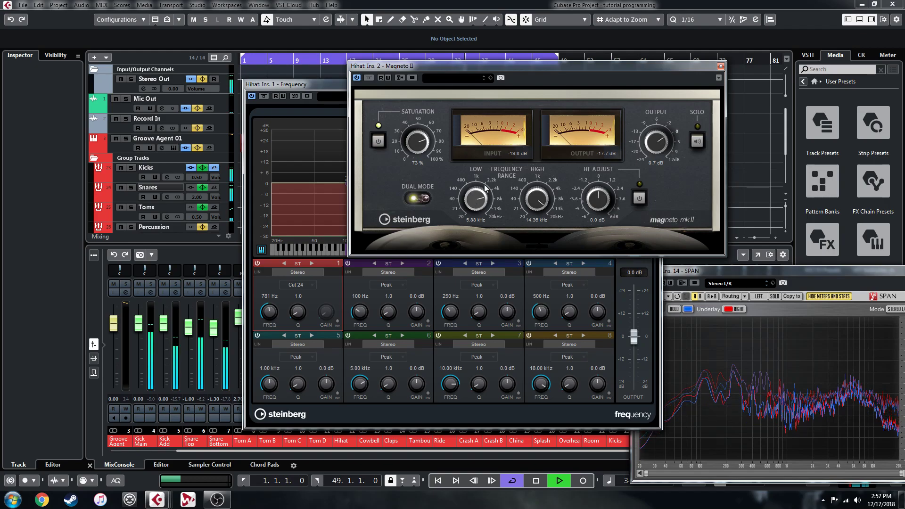
pyautogui.press('space')
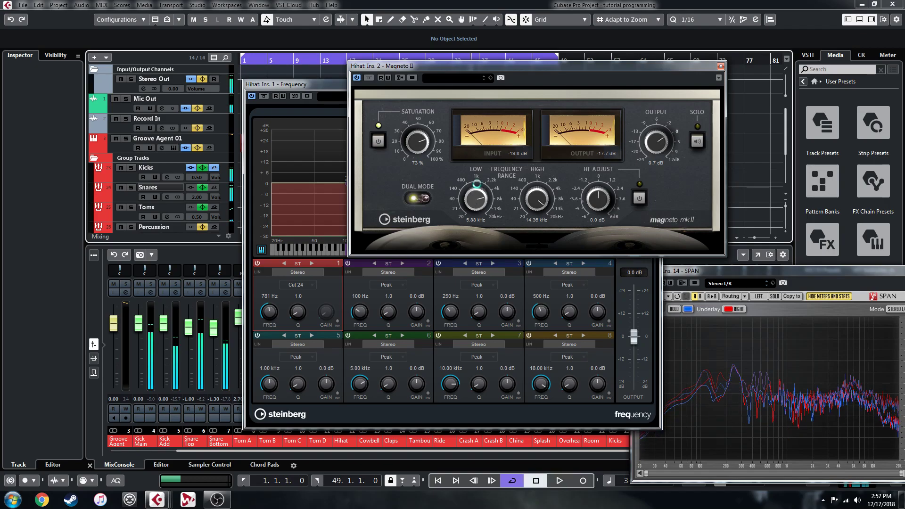
# - Close the Magneto II and Frequency windows along with the Hihat channel settings, and briefly run playback
pyautogui.click(721, 66)
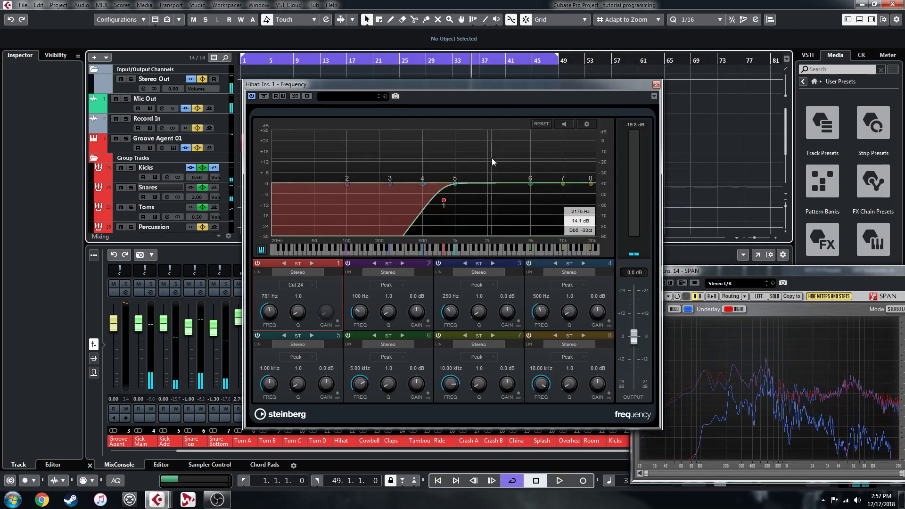
pyautogui.click(656, 84)
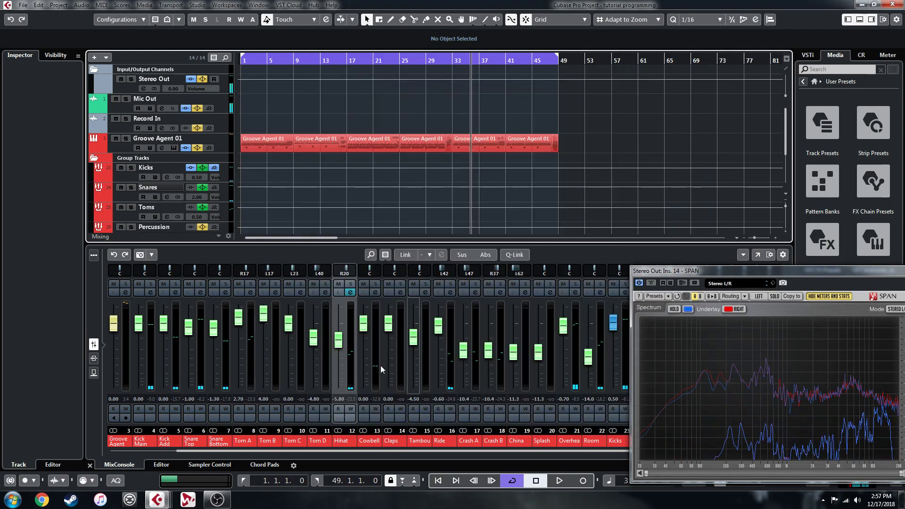
pyautogui.press('space')
pyautogui.press('space')
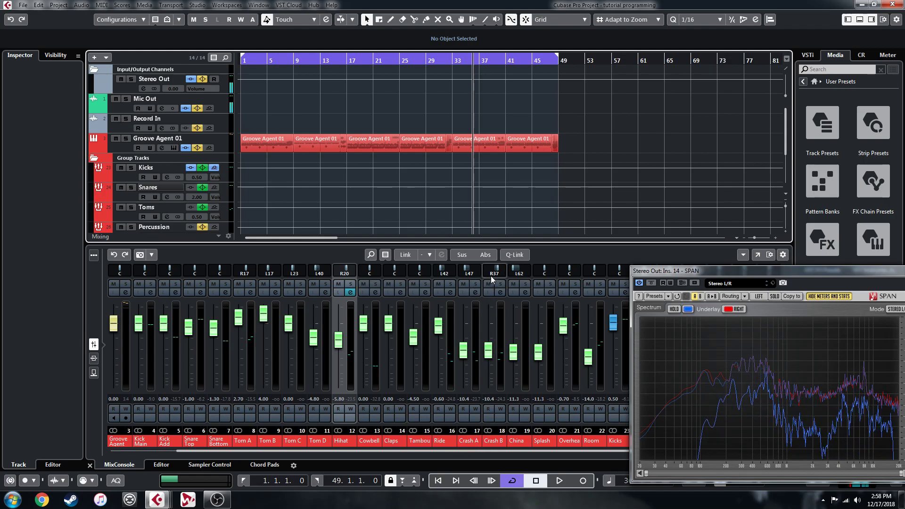
# - Narrow the stereo panning by setting Crash A to L26, Crash B to R26, and Hihat to R9
pyautogui.click(465, 268)
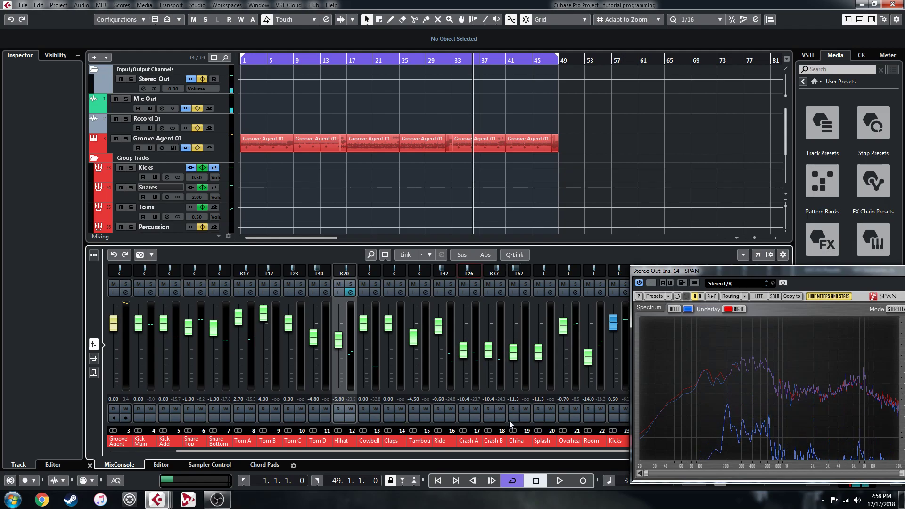
pyautogui.click(499, 272)
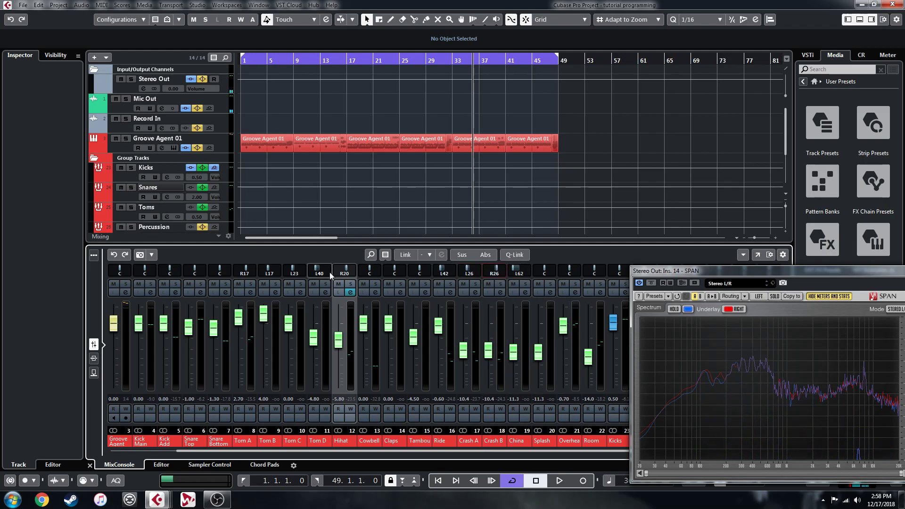
pyautogui.click(347, 271)
pyautogui.scroll(-11, 345, 271)
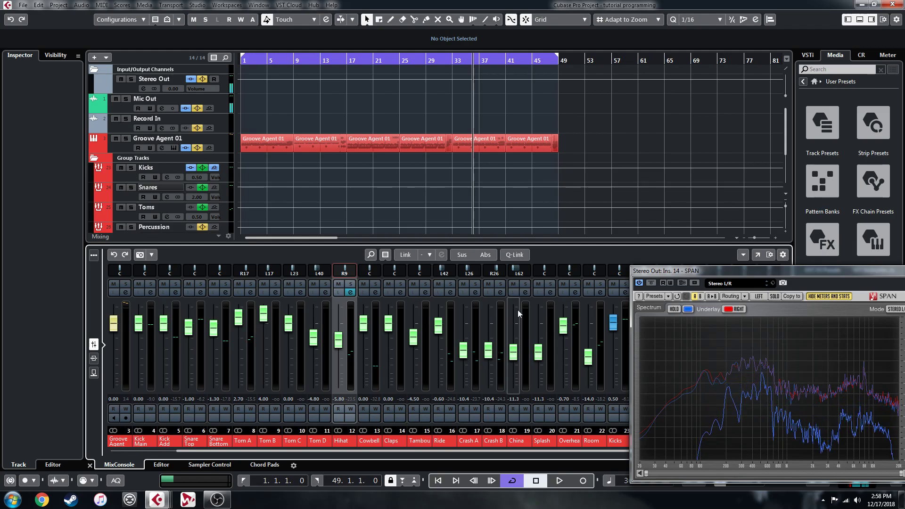
# - Narrow the mixer channels, move the SPAN window clear of the faders, and center the Snares group's pan
pyautogui.press('g')
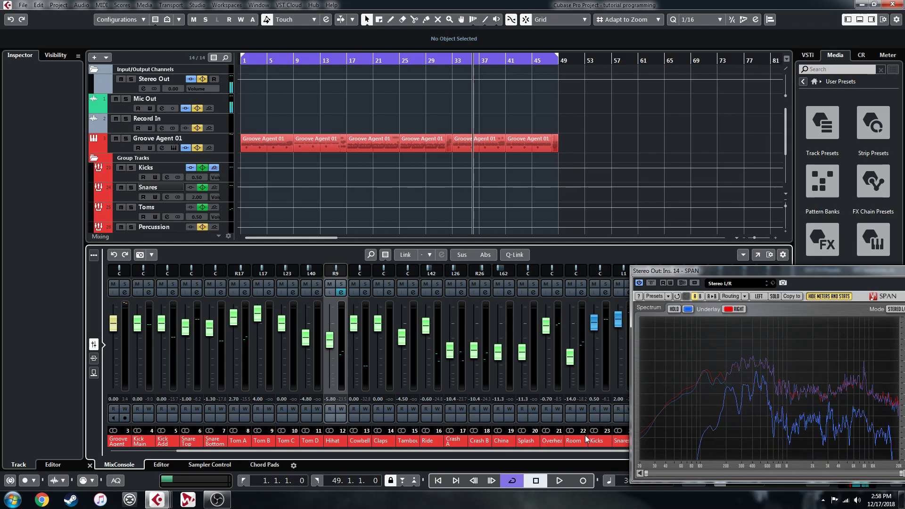
pyautogui.moveTo(762, 274); pyautogui.dragTo(750, 336)
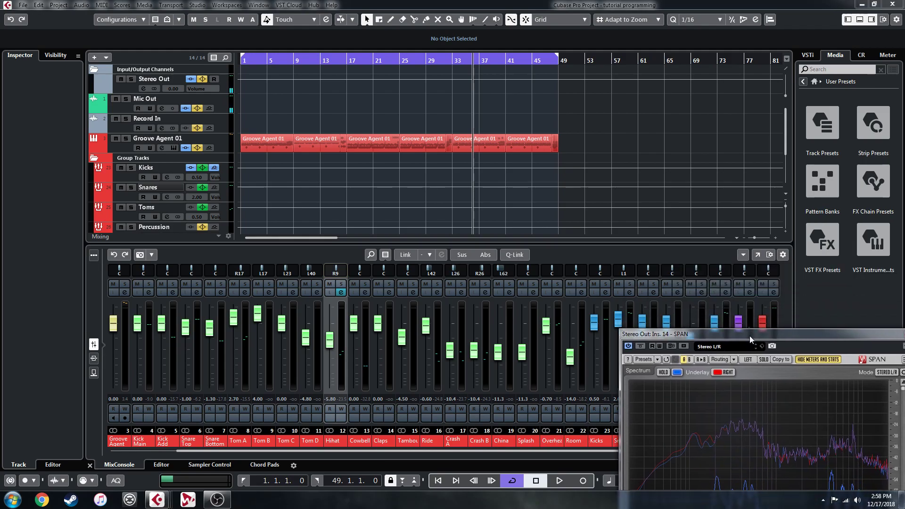
pyautogui.moveTo(686, 335); pyautogui.dragTo(691, 446)
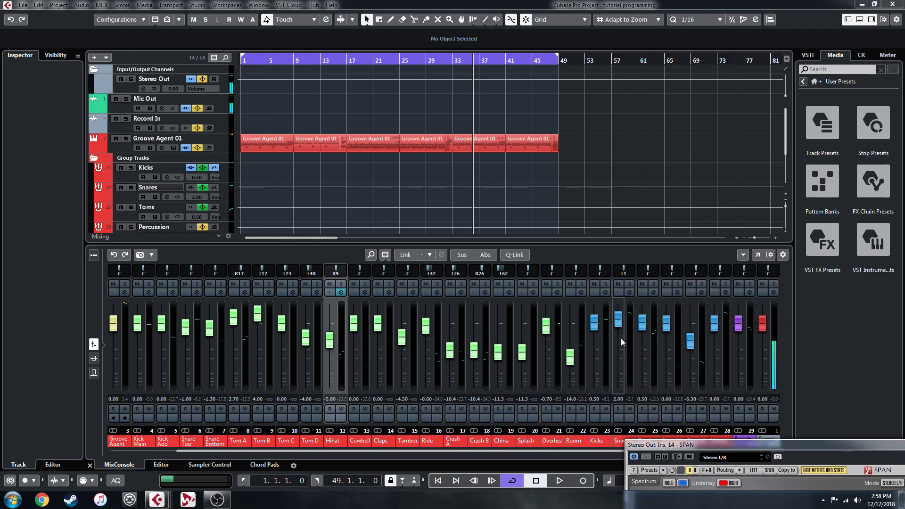
pyautogui.click(625, 273)
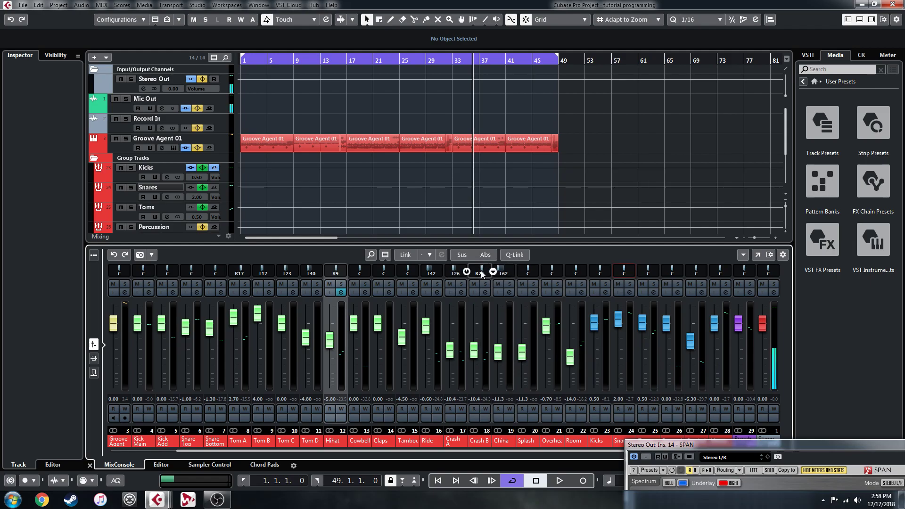
# - Pan Crash A to L18 and Crash B to R18, restart playback, and bring the SPAN analyzer back into full view
pyautogui.moveTo(482, 272); pyautogui.dragTo(479, 272)
pyautogui.click(455, 271)
pyautogui.press('space')
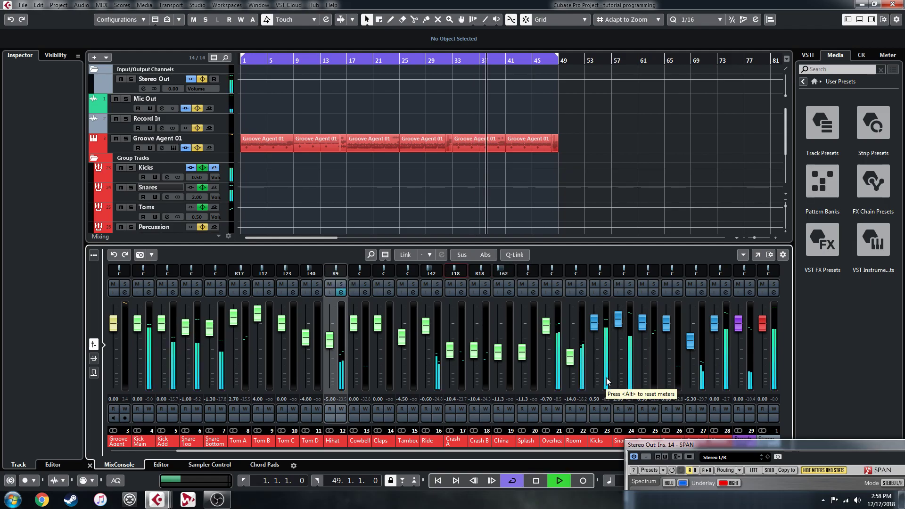
pyautogui.moveTo(796, 448); pyautogui.dragTo(773, 262)
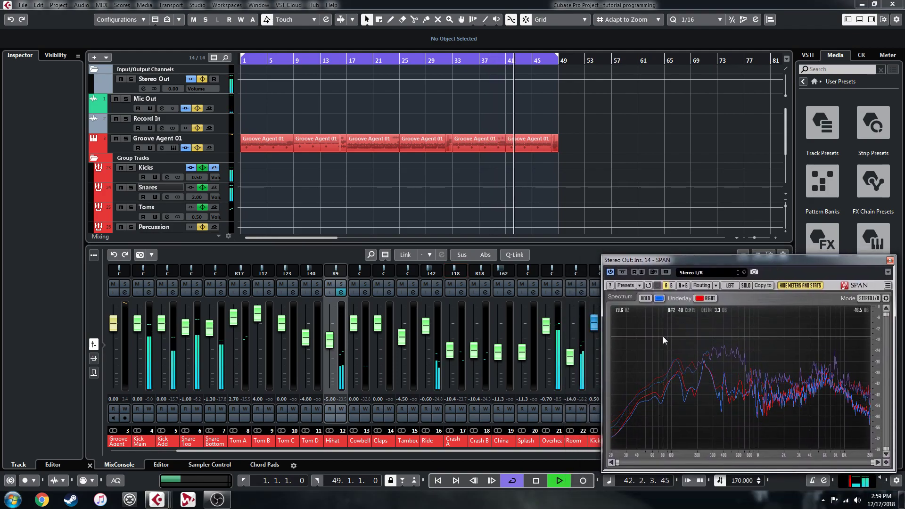
# - Widen the mixer channel strips and audition the drums with short stretches of playback
pyautogui.press('h')
pyautogui.press('h')
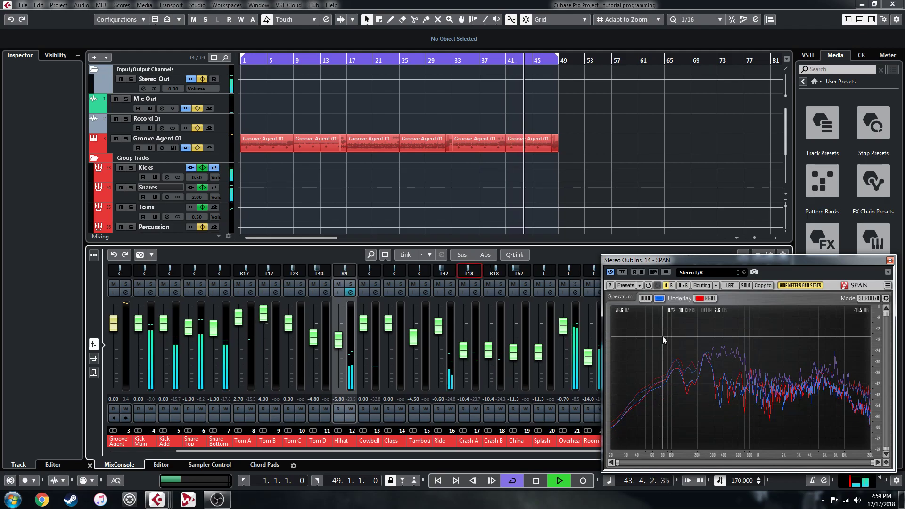
pyautogui.press('h')
pyautogui.press('h')
pyautogui.press('h')
pyautogui.press('h')
pyautogui.press('h')
pyautogui.press('h')
pyautogui.press('h')
pyautogui.press('h')
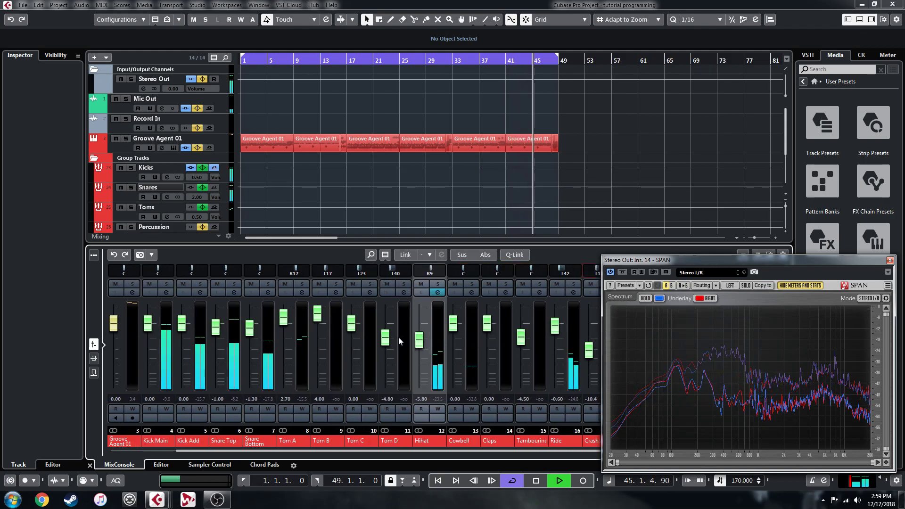
pyautogui.press('h')
pyautogui.press('h')
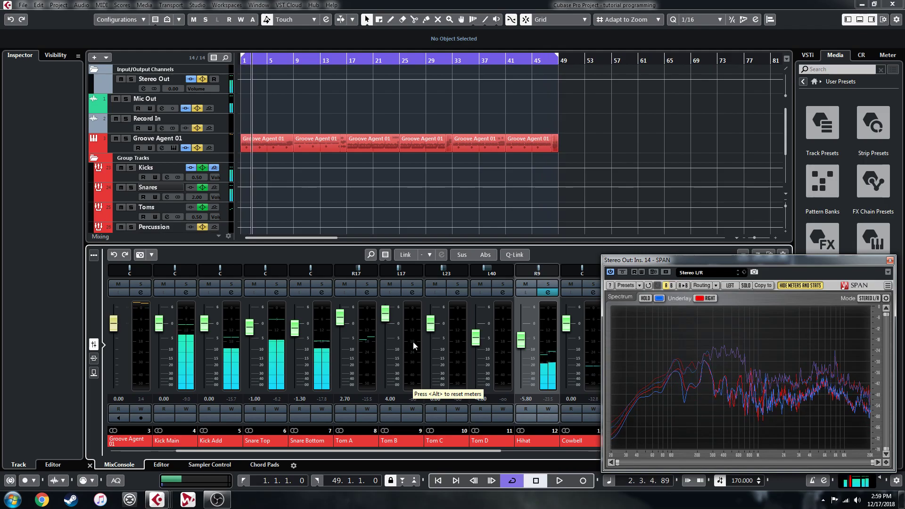
pyautogui.press('space')
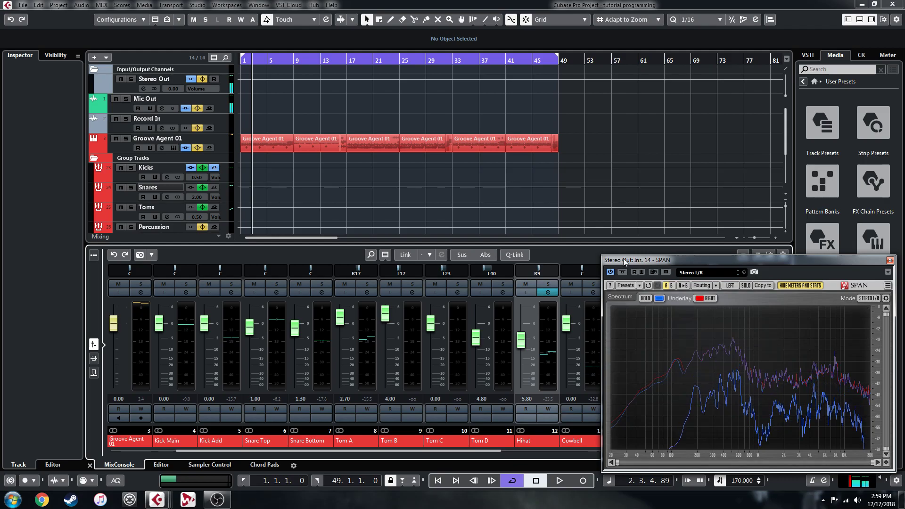
pyautogui.press('space')
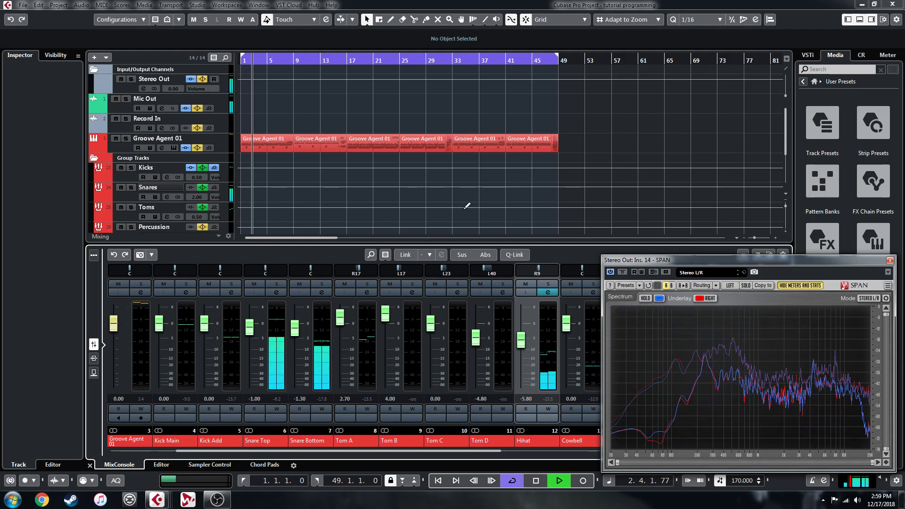
pyautogui.press('space')
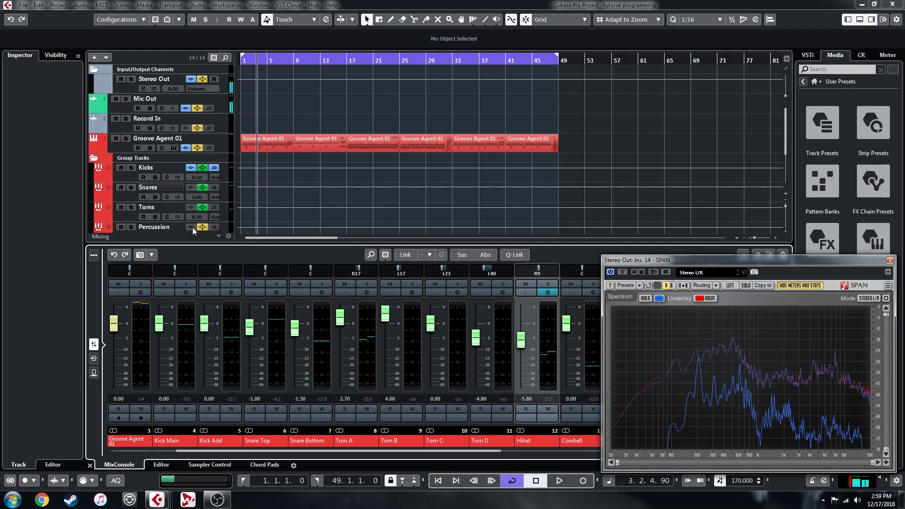
# - Resume playback, open the Master group's channel settings, and load the Soundtoys Radiator distortion in its first insert slot
pyautogui.scroll(-4, 664, 159)
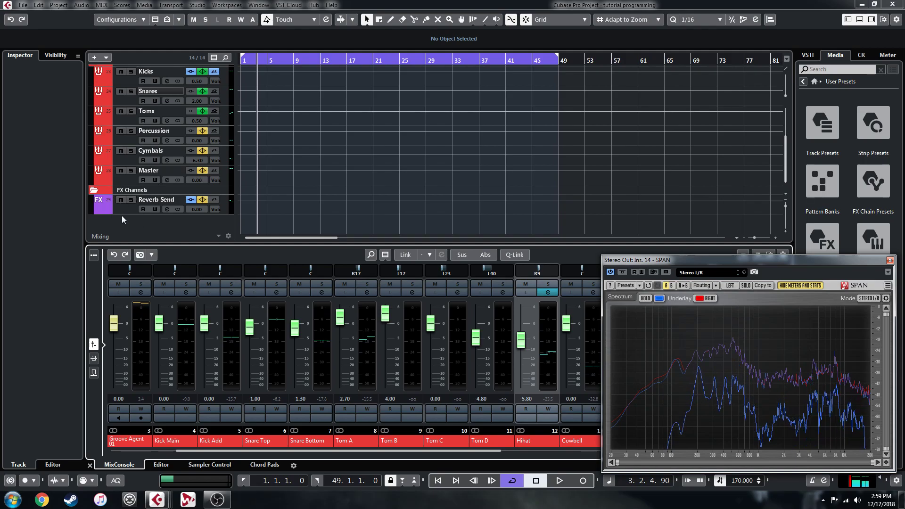
pyautogui.press('space')
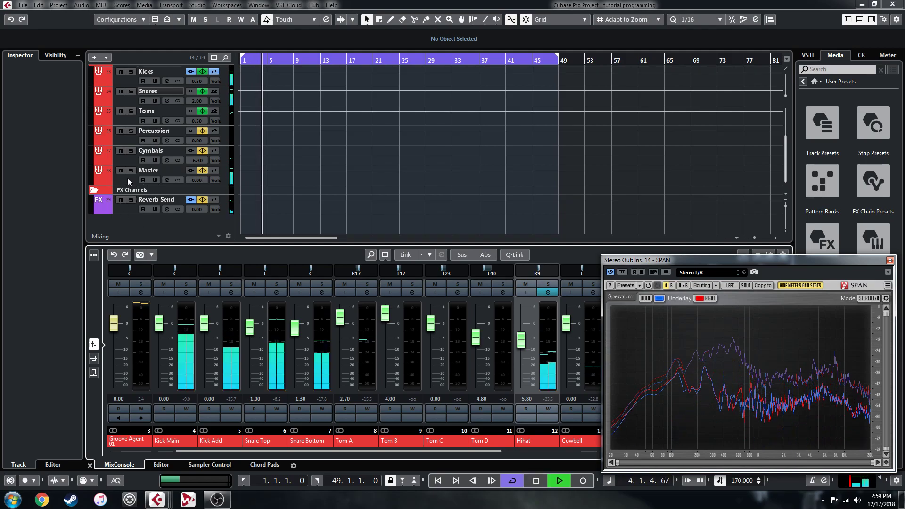
pyautogui.click(149, 174)
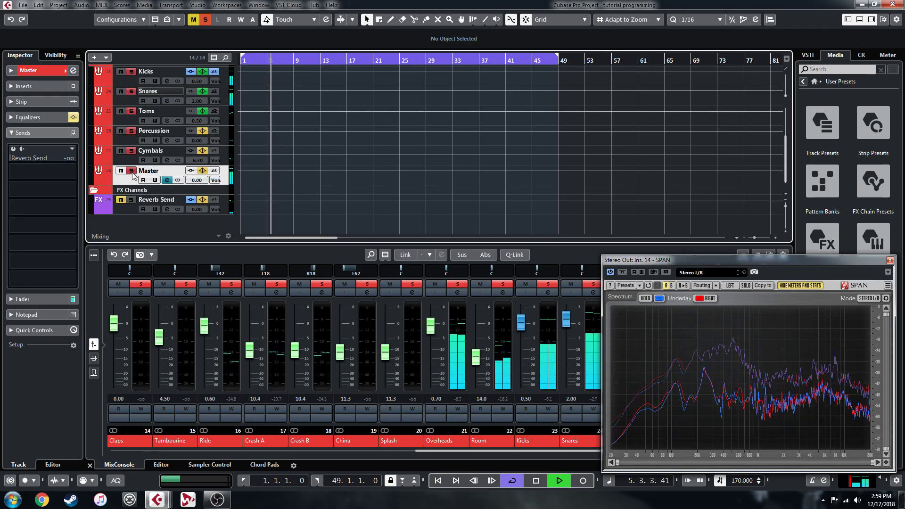
pyautogui.click(167, 180)
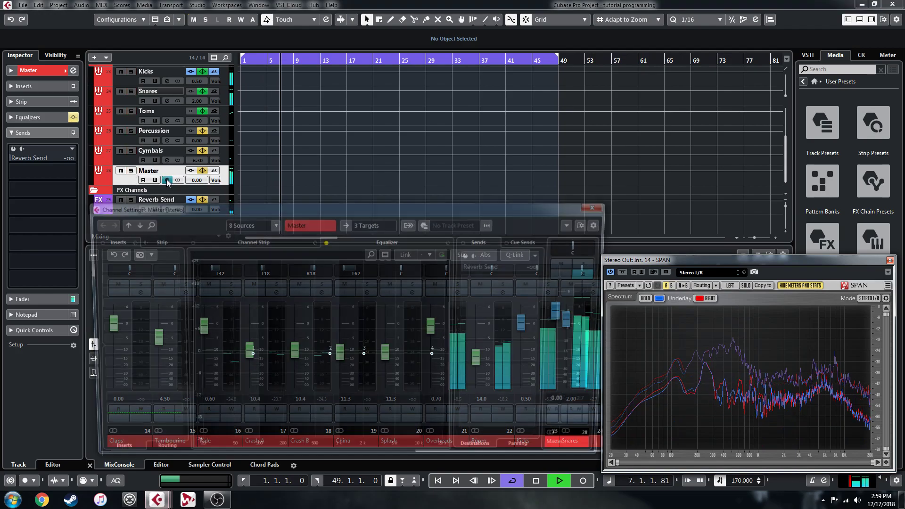
pyautogui.click(160, 255)
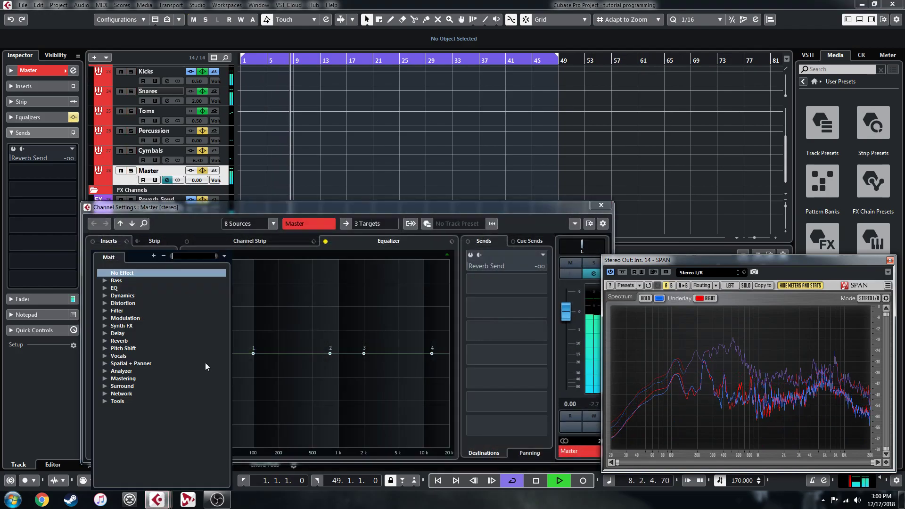
pyautogui.click(105, 305)
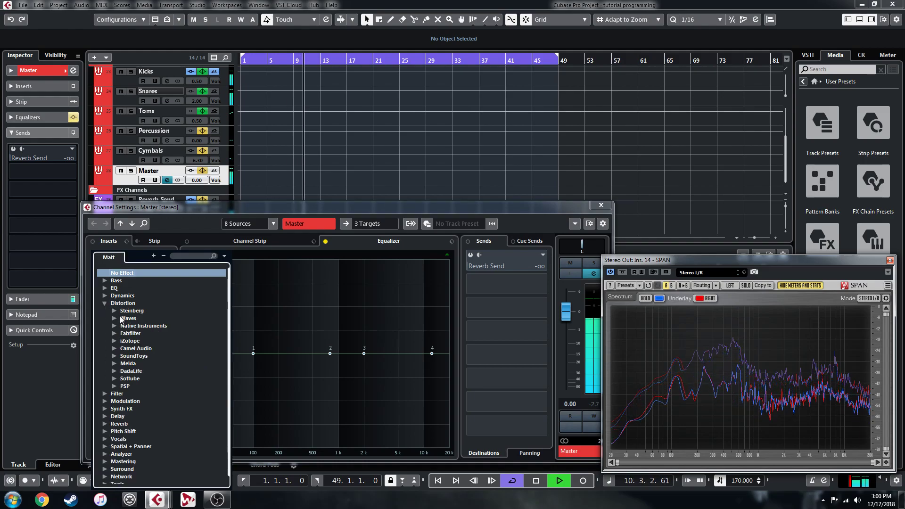
pyautogui.click(115, 358)
pyautogui.doubleClick(140, 372)
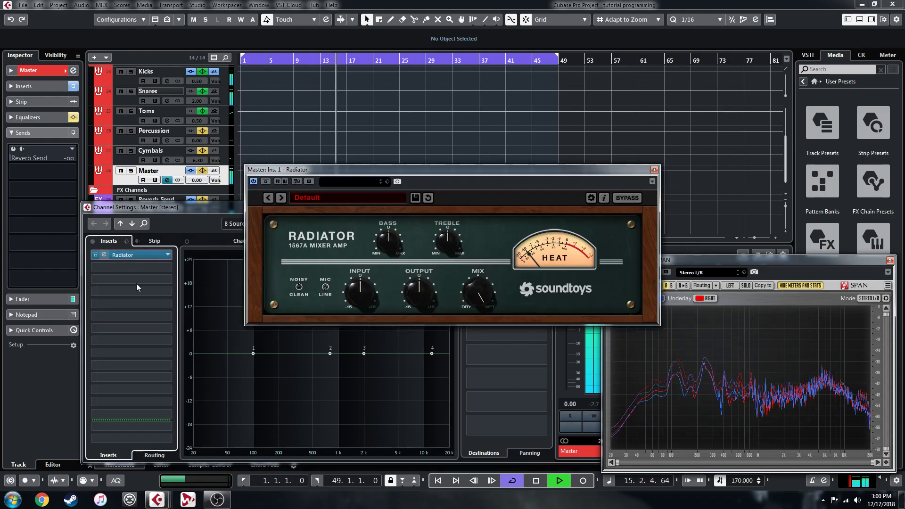
# - Raise Radiator's input, slightly lower its output and mix, and compare the Master sound with the effect bypassed and active
pyautogui.moveTo(360, 291); pyautogui.dragTo(358, 281)
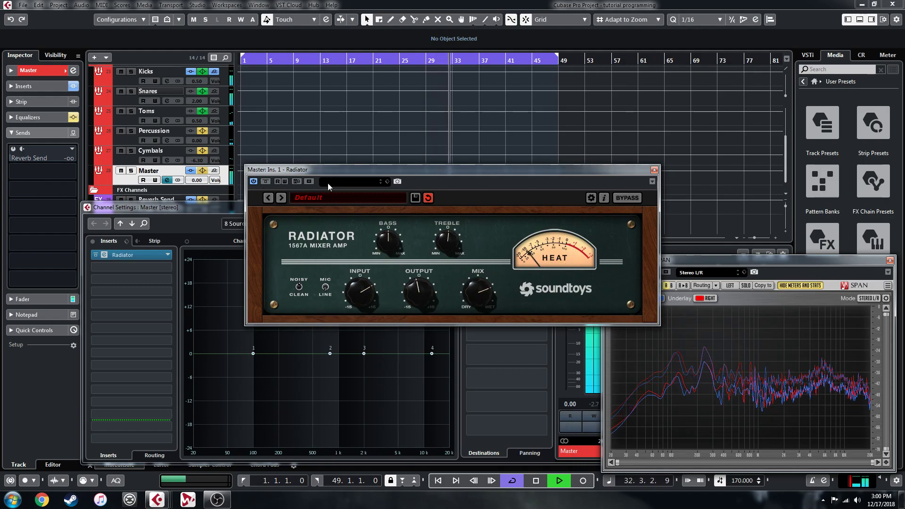
pyautogui.click(633, 197)
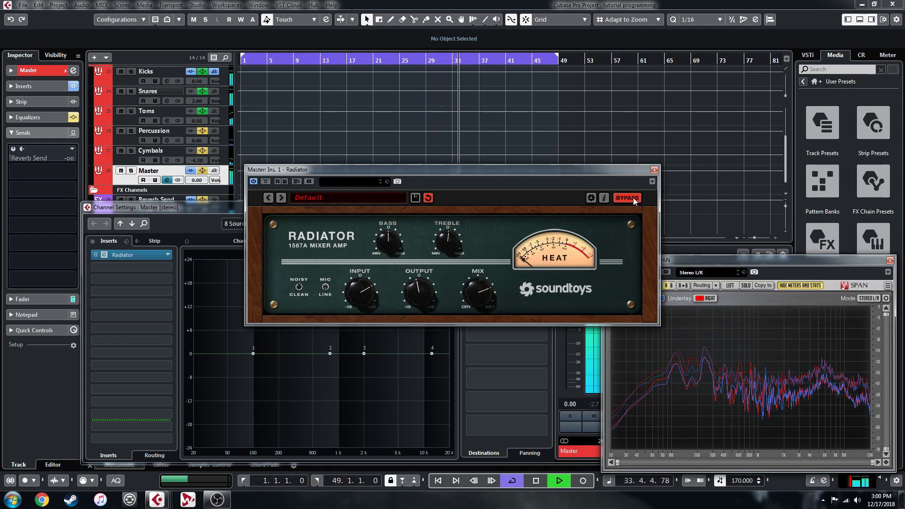
pyautogui.click(633, 197)
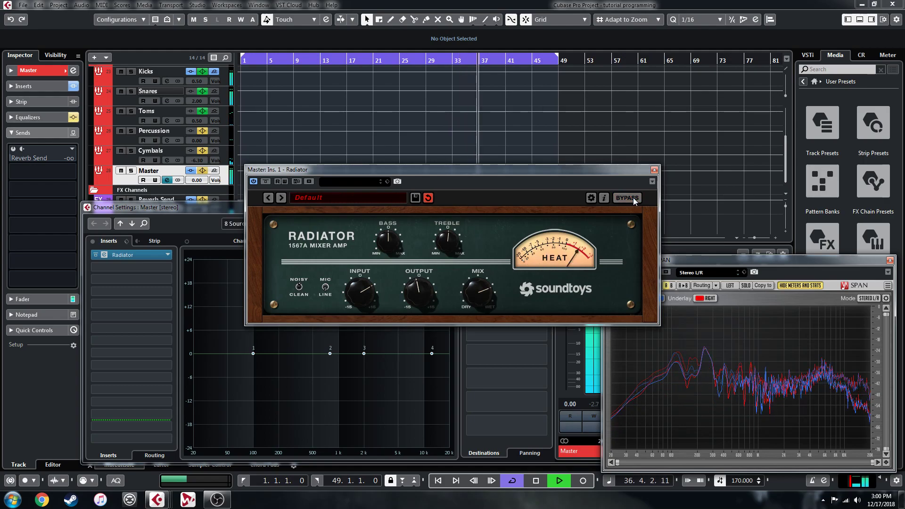
# - Pause and resume playback, move the Master channel settings clear of Radiator, and close them
pyautogui.press('space')
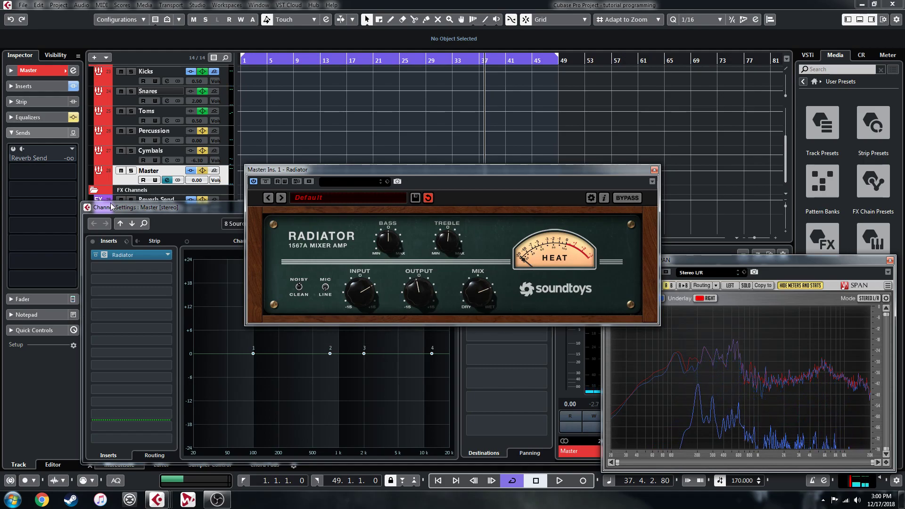
pyautogui.press('space')
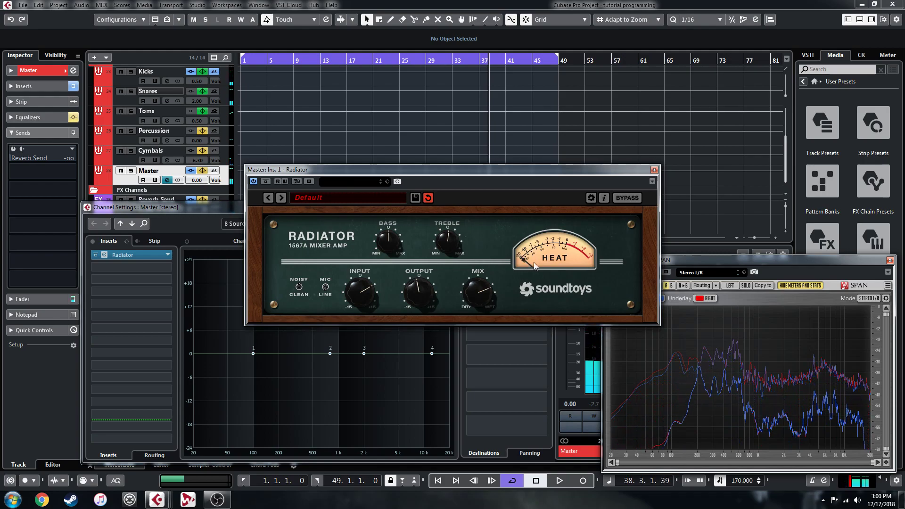
pyautogui.press('space')
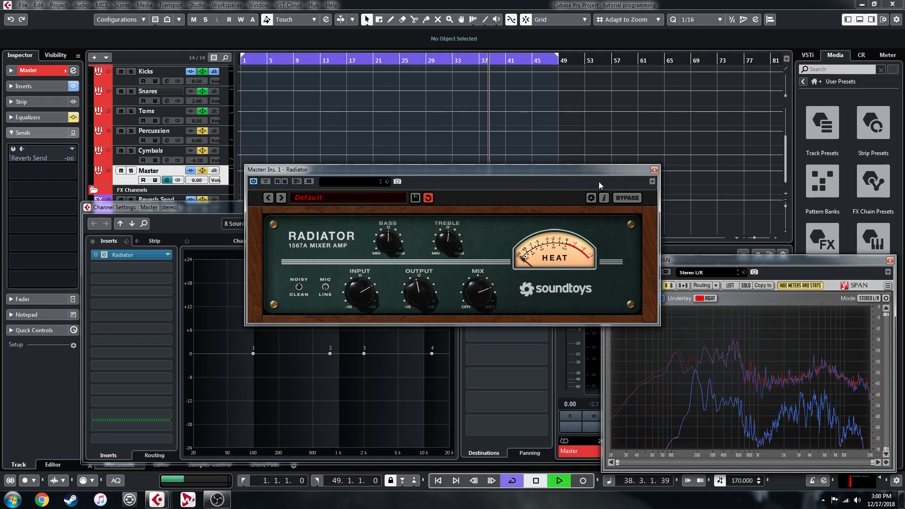
pyautogui.moveTo(216, 211); pyautogui.dragTo(234, 358)
pyautogui.moveTo(538, 358); pyautogui.dragTo(506, 343)
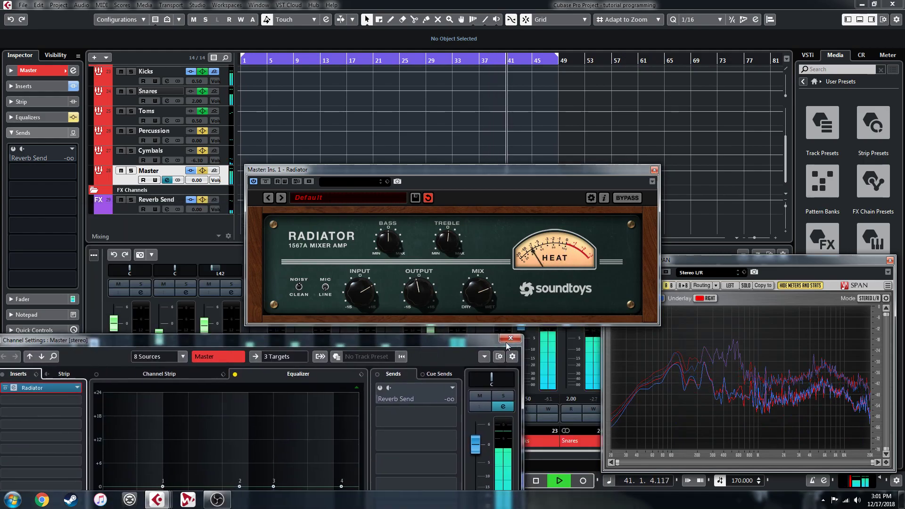
pyautogui.click(508, 340)
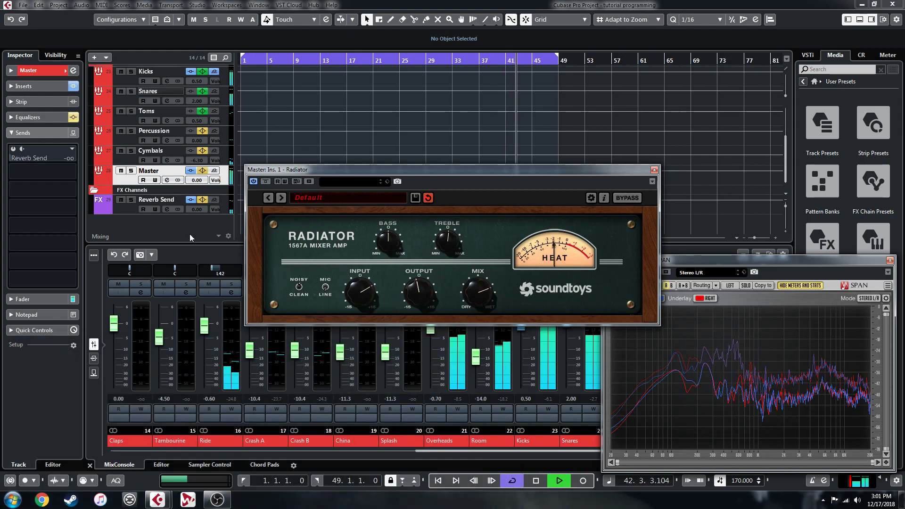
# - Enable the Reverb Send on the Snares group and set its level to -10.8 dB
pyautogui.scroll(2, 157, 191)
pyautogui.scroll(-1, 137, 222)
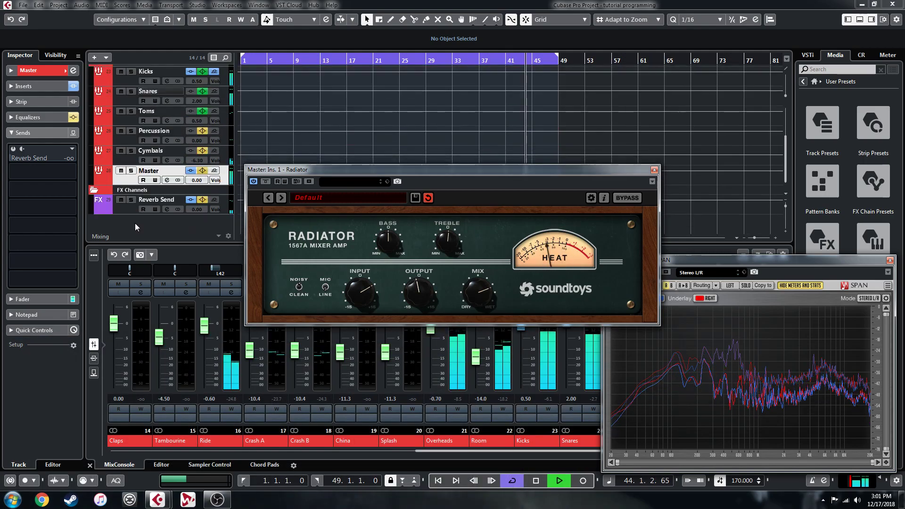
pyautogui.scroll(3, 150, 187)
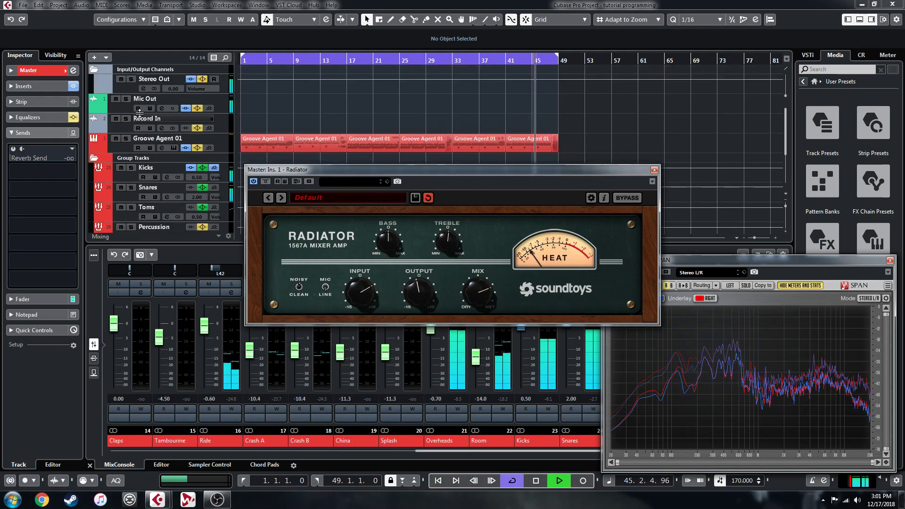
pyautogui.scroll(-2, 146, 179)
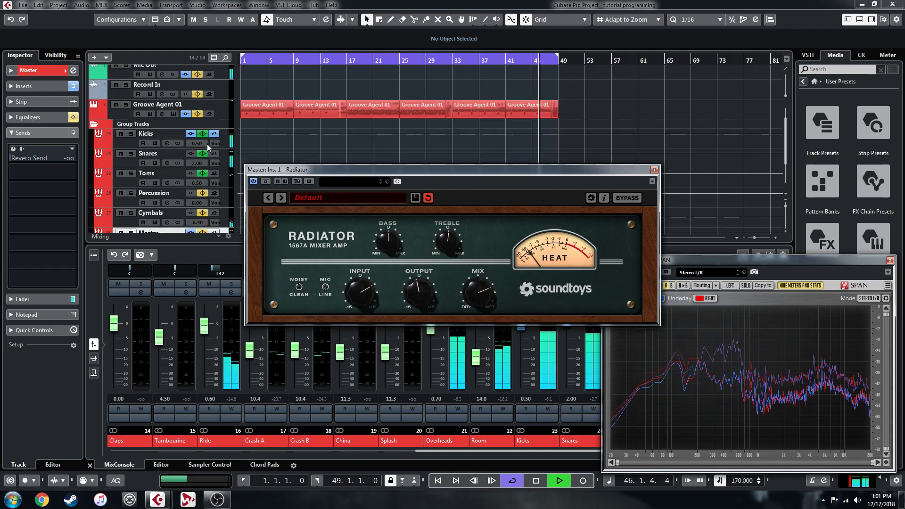
pyautogui.click(126, 162)
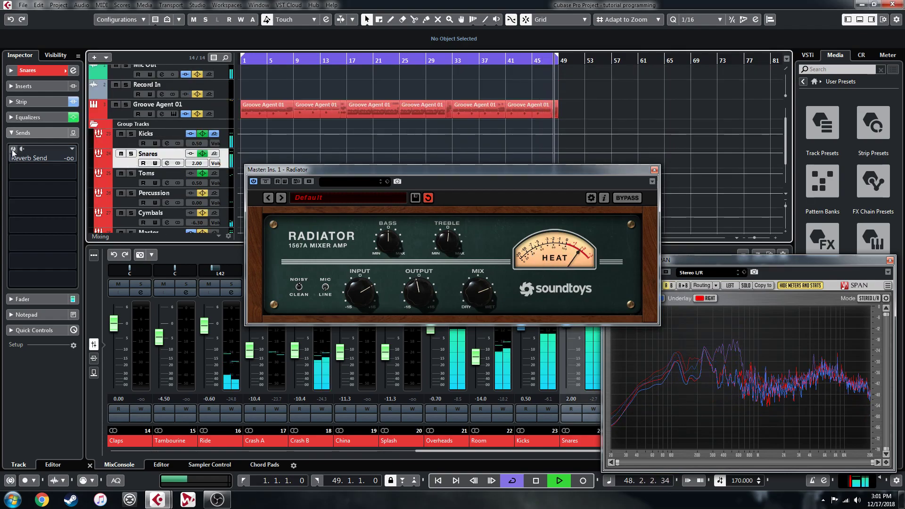
pyautogui.moveTo(14, 158); pyautogui.dragTo(43, 156)
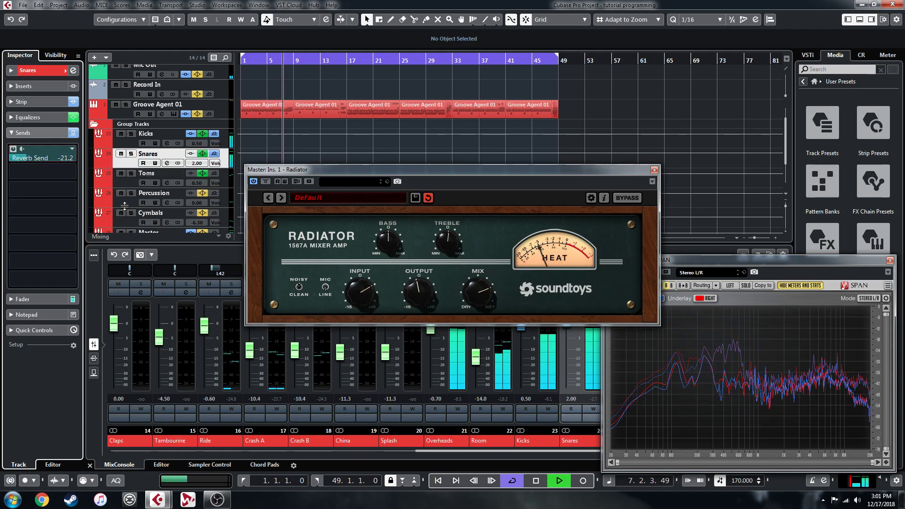
pyautogui.moveTo(27, 157); pyautogui.dragTo(21, 158)
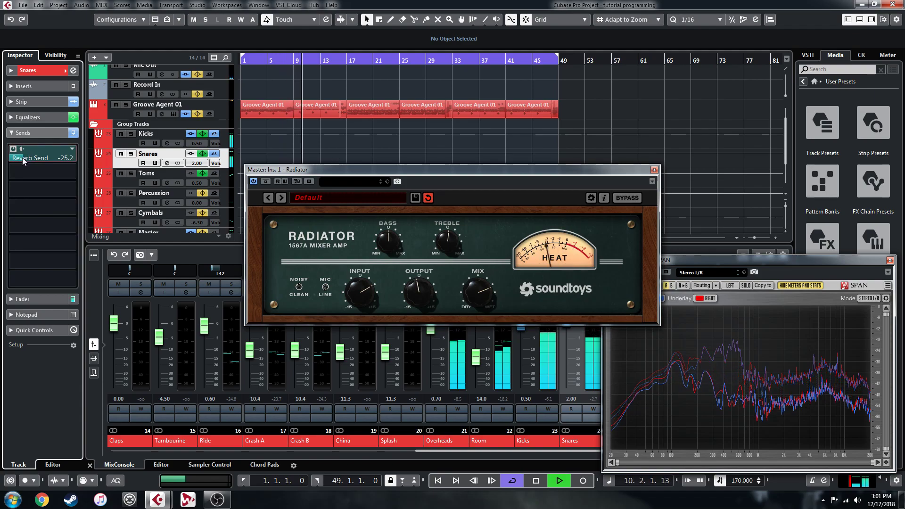
pyautogui.scroll(-2, 22, 157)
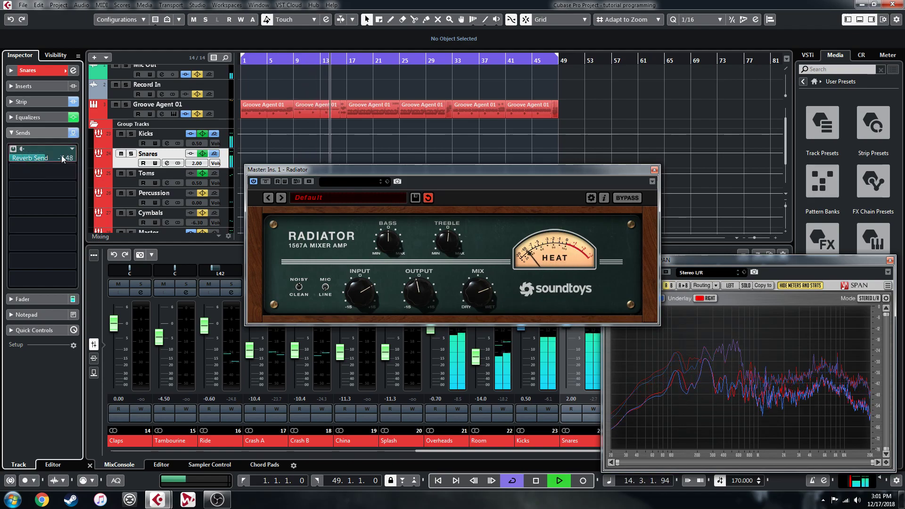
pyautogui.moveTo(55, 160); pyautogui.dragTo(58, 160)
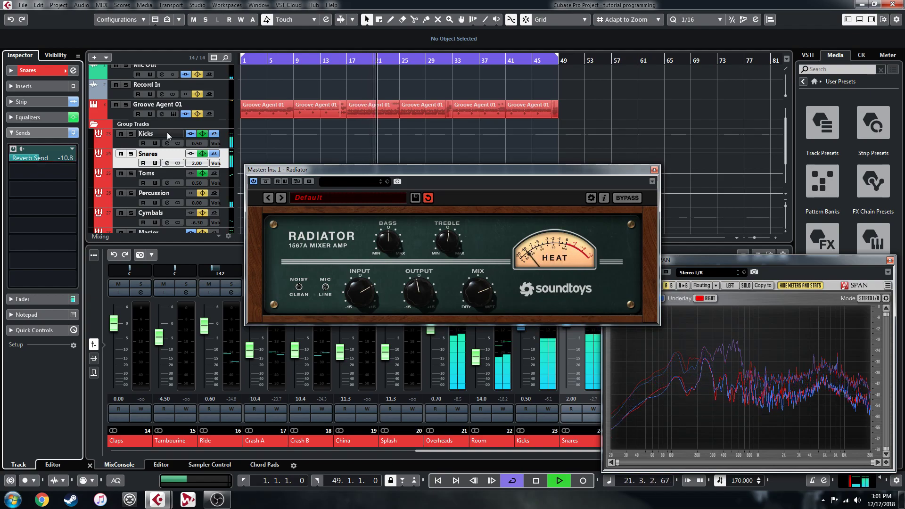
# - Enable the Reverb Send on the Percussion group and set its level to about -6.5 dB
pyautogui.scroll(-3, 134, 165)
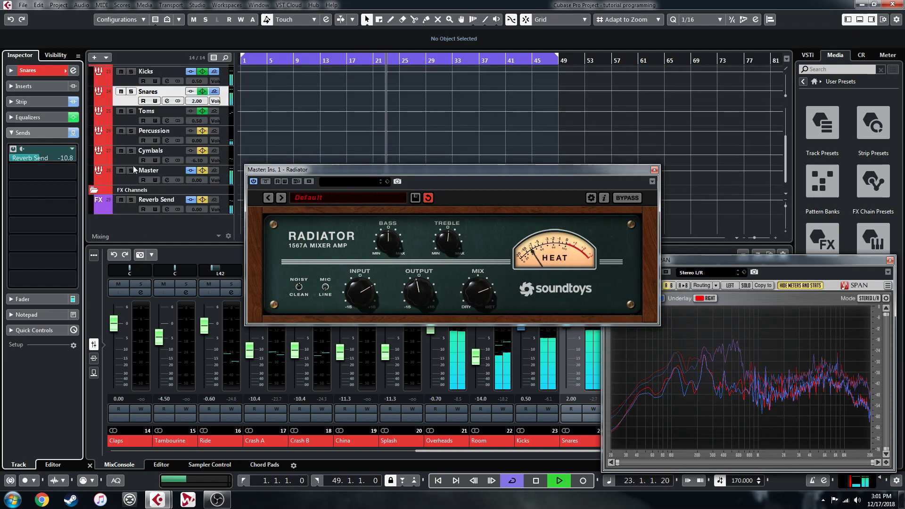
pyautogui.click(132, 141)
pyautogui.click(12, 149)
pyautogui.moveTo(19, 159); pyautogui.dragTo(79, 158)
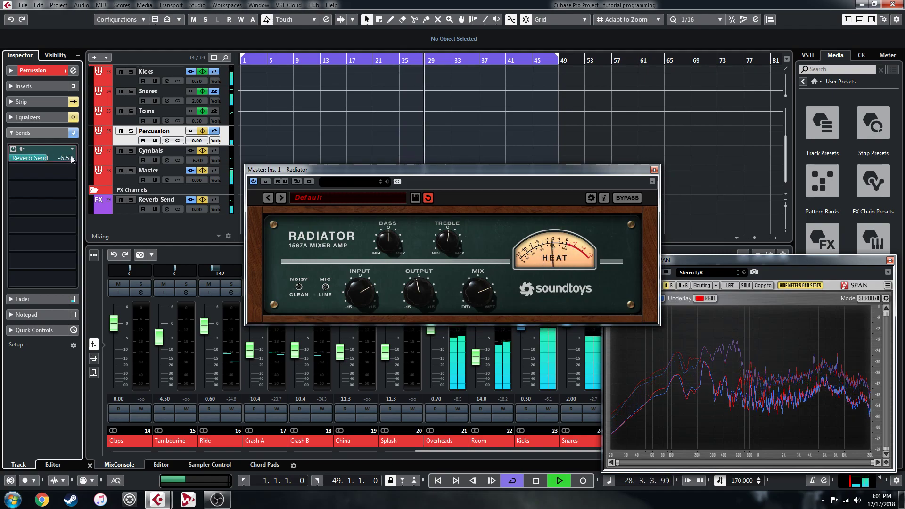
# - Enable the Reverb Send on the Cymbals group and set its level to -4.39 dB
pyautogui.click(129, 159)
pyautogui.click(13, 150)
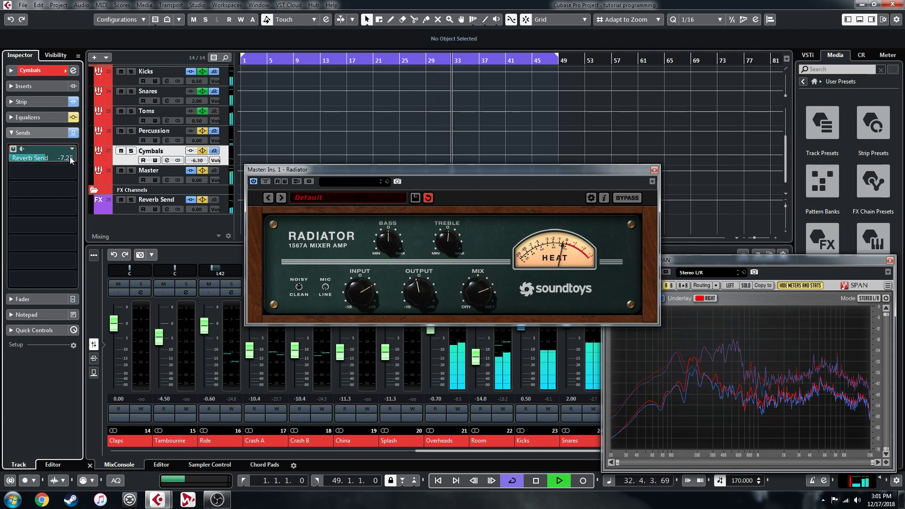
pyautogui.moveTo(69, 157); pyautogui.dragTo(47, 155)
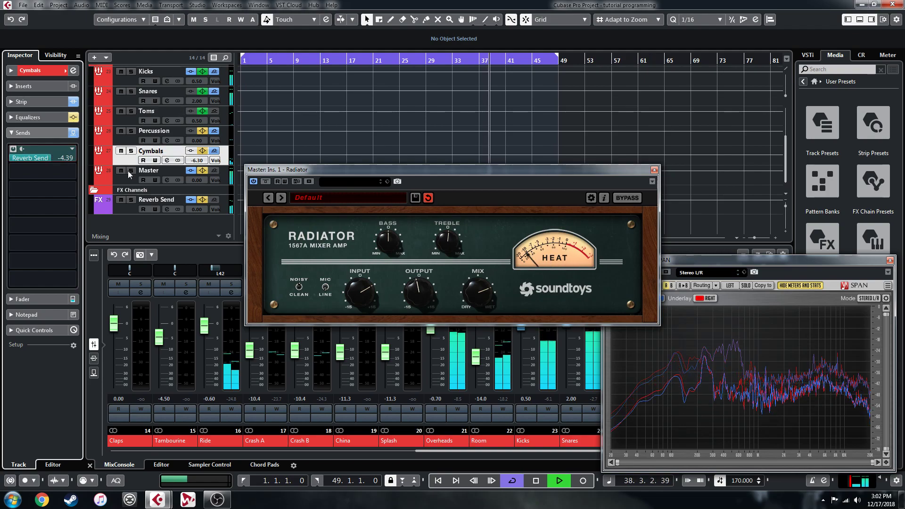
# - Check the Reverb Send levels of the Snares and Kicks groups
pyautogui.scroll(3, 131, 169)
pyautogui.scroll(-3, 176, 187)
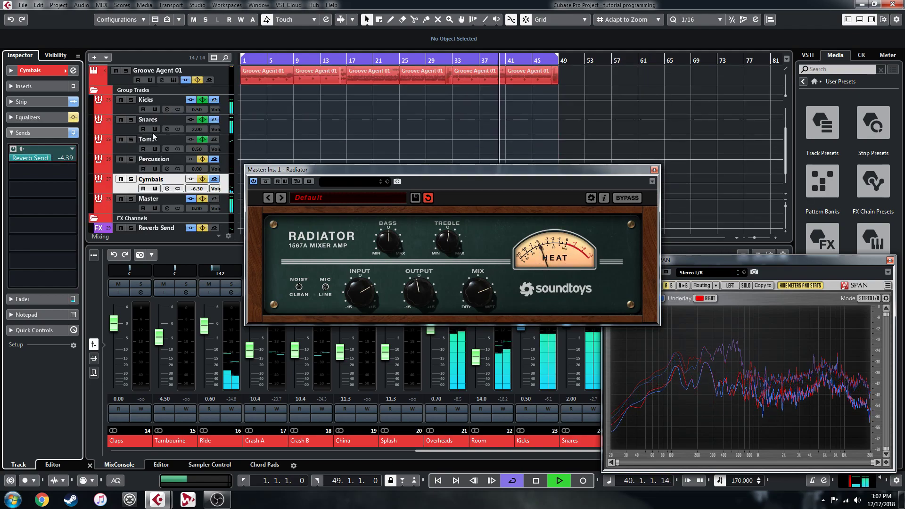
pyautogui.click(128, 127)
pyautogui.click(124, 113)
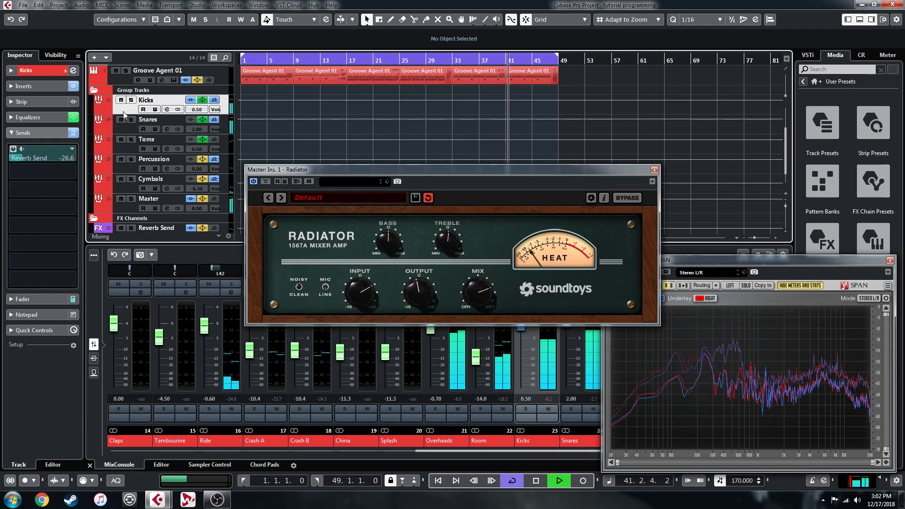
# - Set the Reverb Send level to -16.7 dB on the Kicks group and about -11.4 dB on the Snares group
pyautogui.moveTo(18, 160); pyautogui.dragTo(80, 159)
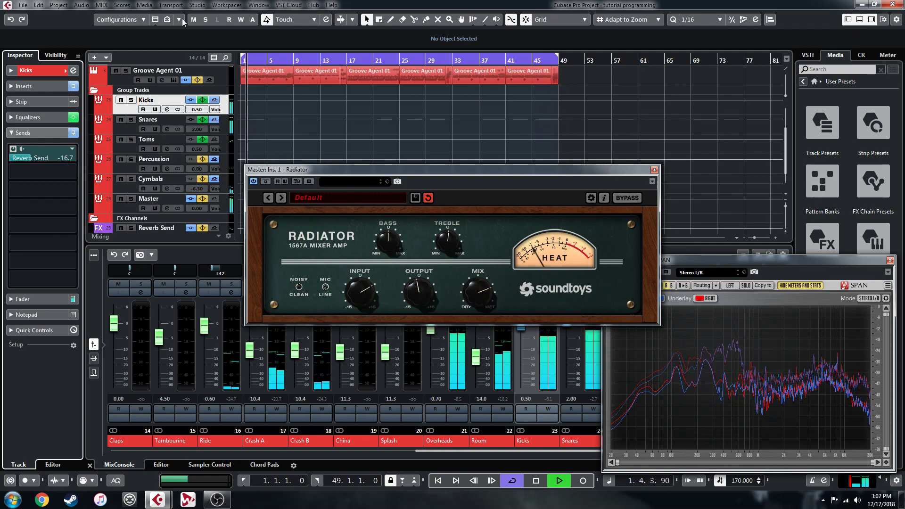
pyautogui.click(130, 127)
pyautogui.moveTo(43, 158); pyautogui.dragTo(44, 157)
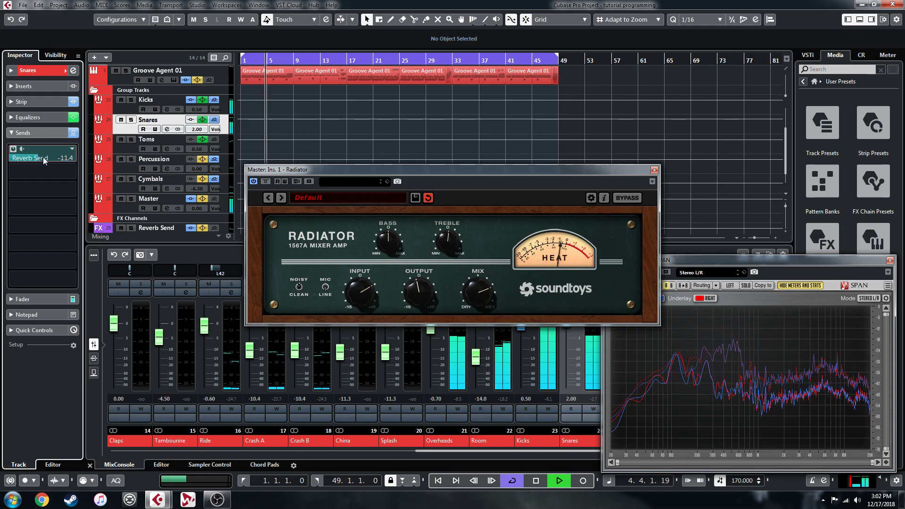
# - Enable the Reverb Send on the Toms group and set its level to -9.44 dB
pyautogui.click(121, 145)
pyautogui.click(13, 150)
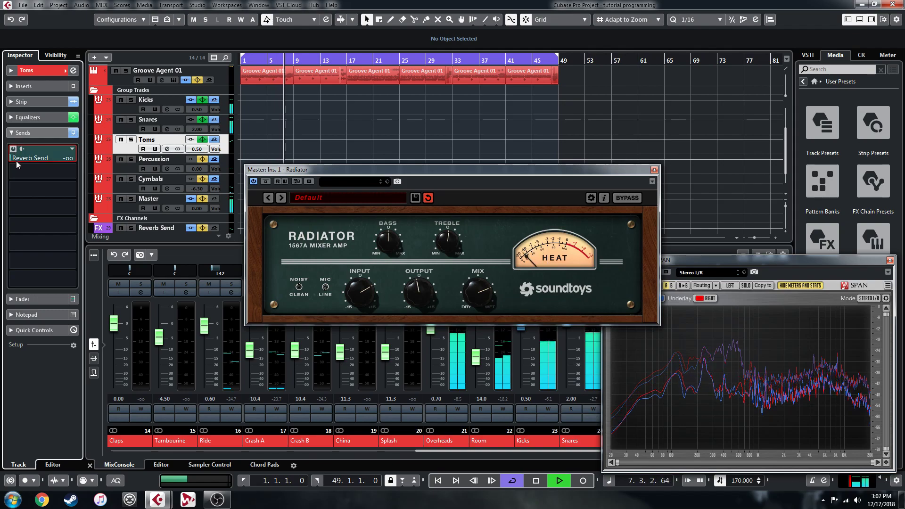
pyautogui.moveTo(69, 161); pyautogui.dragTo(71, 160)
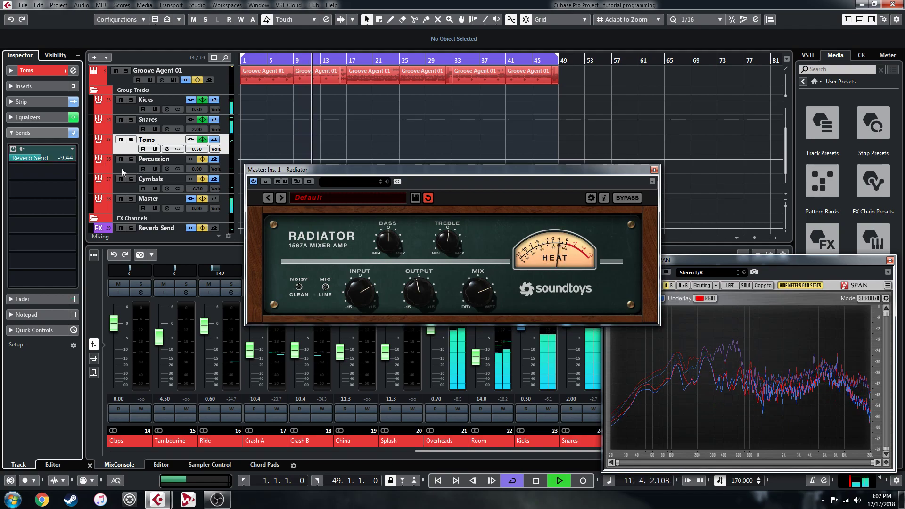
# - Check the Reverb Sends of the Percussion and Cymbals groups and try enabling the send on the Master group
pyautogui.click(159, 171)
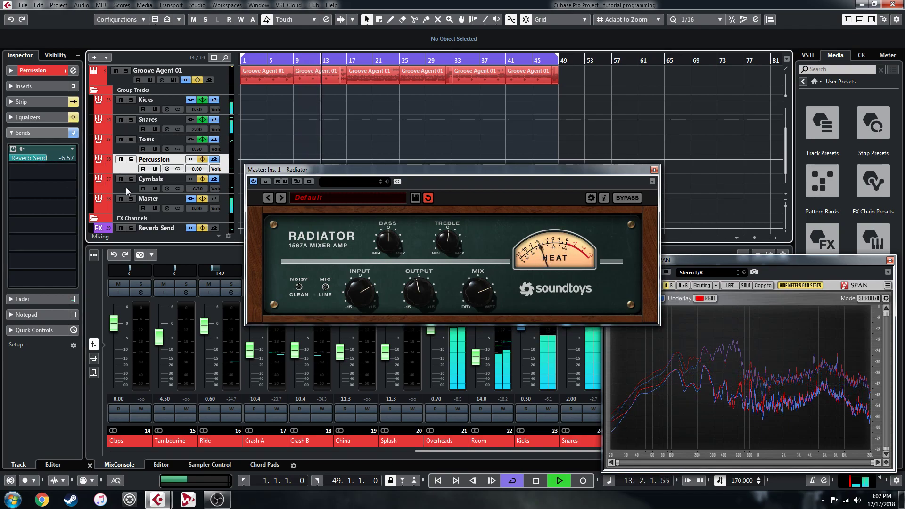
pyautogui.click(125, 188)
pyautogui.click(127, 210)
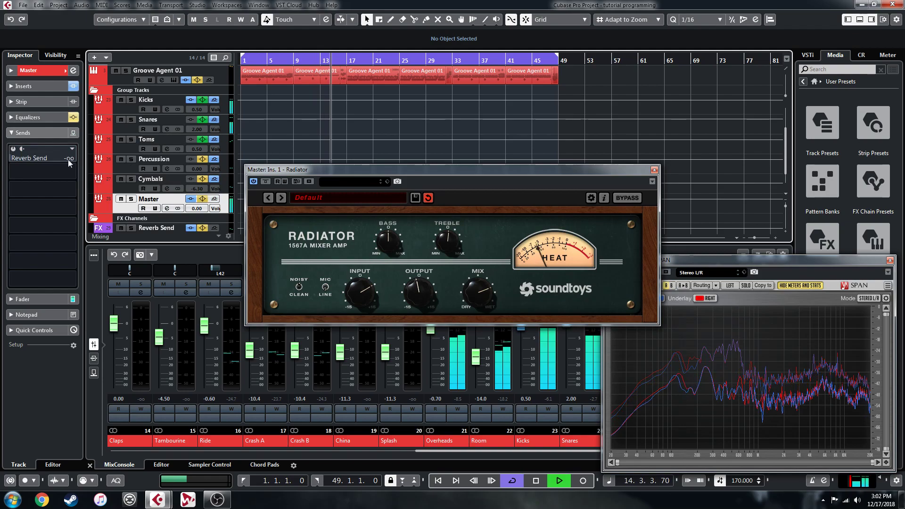
pyautogui.click(13, 149)
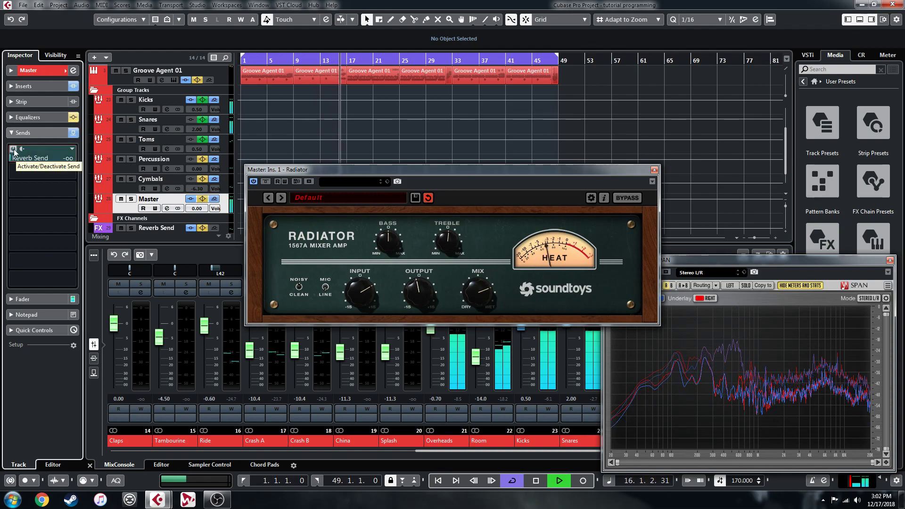
pyautogui.click(14, 149)
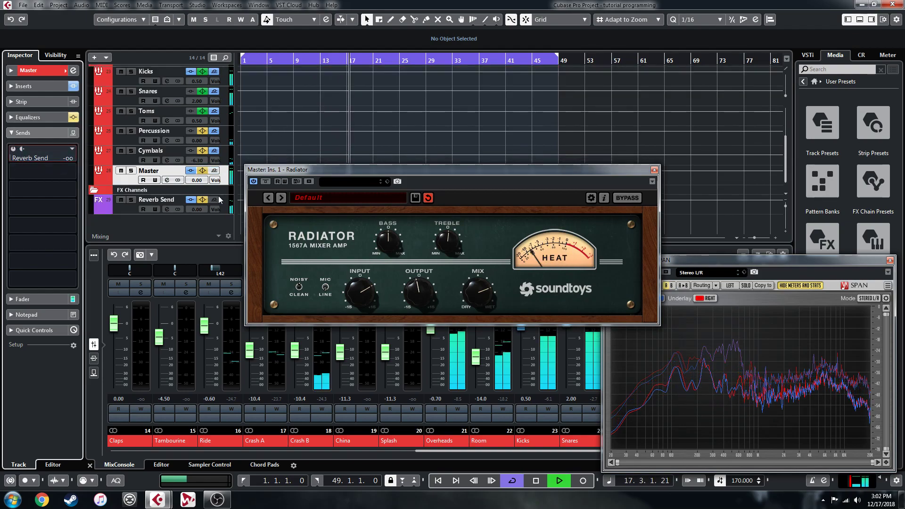
# - Raise Bass and Treble above centre in the Master group's Radiator and turn its Mix up to nearly fully wet
pyautogui.scroll(3, 169, 143)
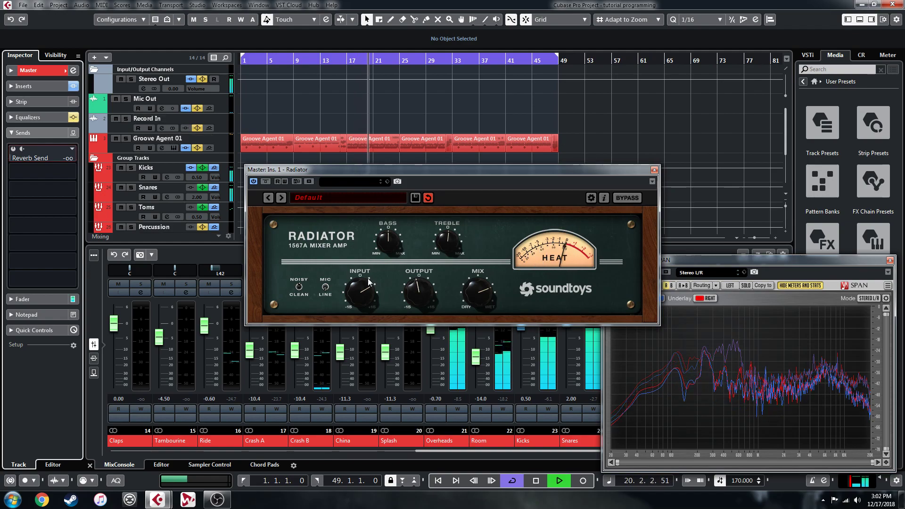
pyautogui.moveTo(358, 294)
pyautogui.mouseDown()
pyautogui.moveTo(358, 275)
pyautogui.moveTo(355, 298)
pyautogui.mouseUp()
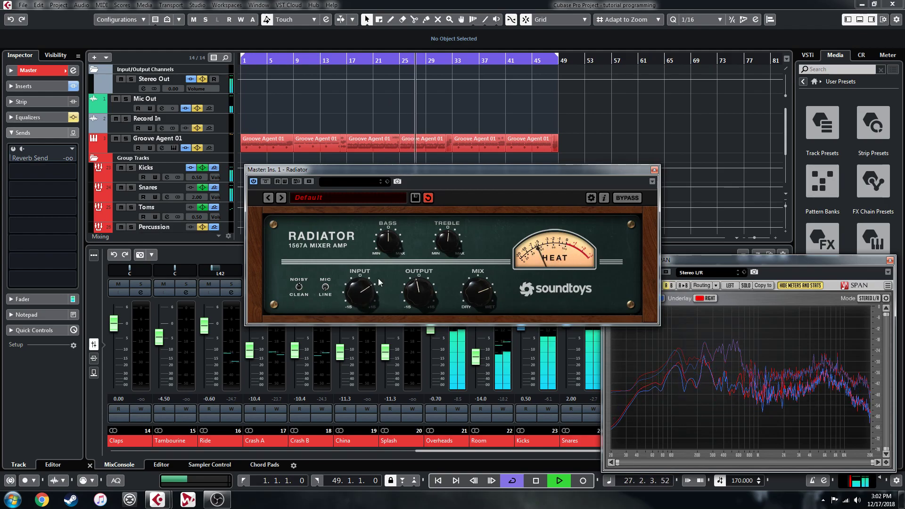
pyautogui.moveTo(448, 239)
pyautogui.mouseDown()
pyautogui.moveTo(450, 212)
pyautogui.moveTo(451, 228)
pyautogui.mouseUp()
pyautogui.moveTo(473, 287); pyautogui.dragTo(473, 258)
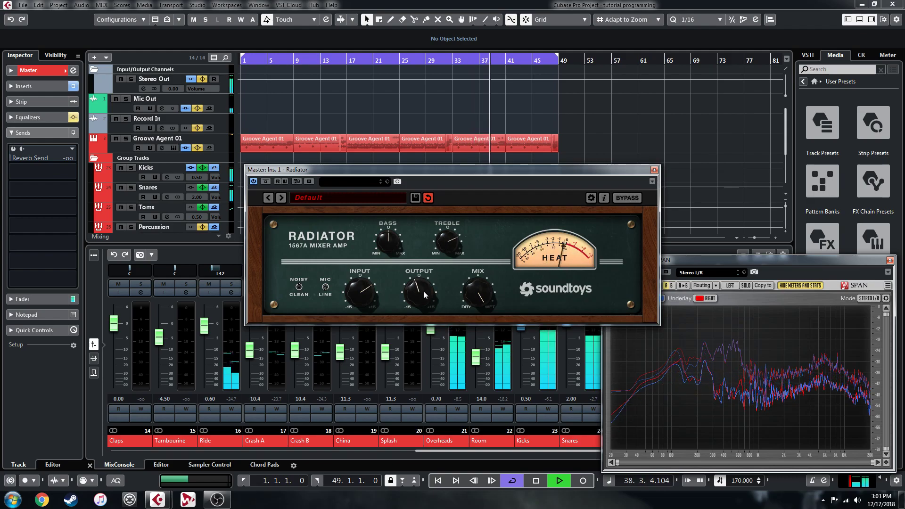
pyautogui.moveTo(393, 237); pyautogui.dragTo(395, 230)
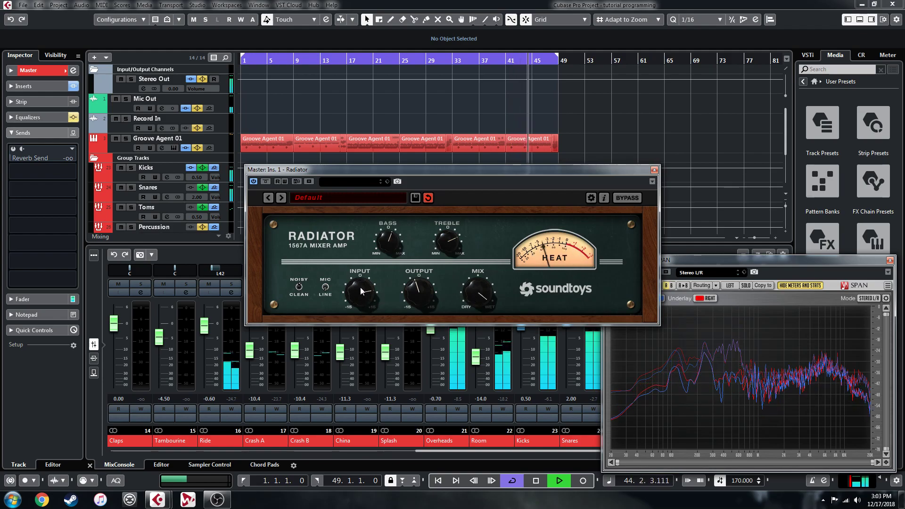
# - Increase Radiator's Input, lower its Output and bring its Mix back to slightly below halfway
pyautogui.moveTo(465, 297); pyautogui.dragTo(465, 301)
pyautogui.moveTo(352, 298); pyautogui.dragTo(351, 295)
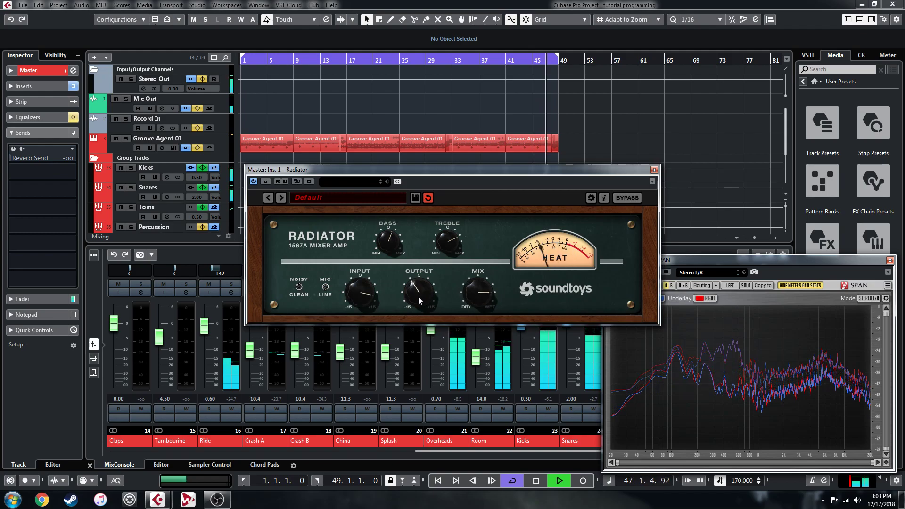
pyautogui.moveTo(477, 300); pyautogui.dragTo(483, 340)
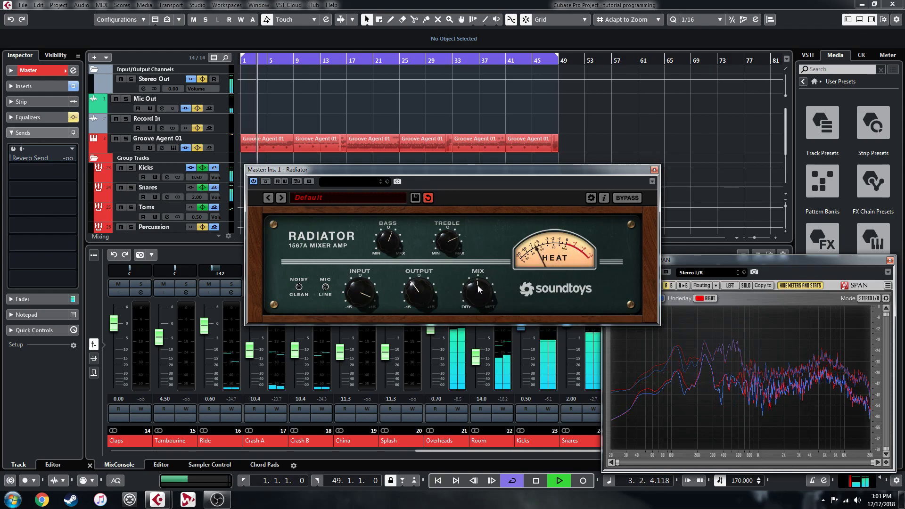
pyautogui.moveTo(478, 284); pyautogui.dragTo(493, 336)
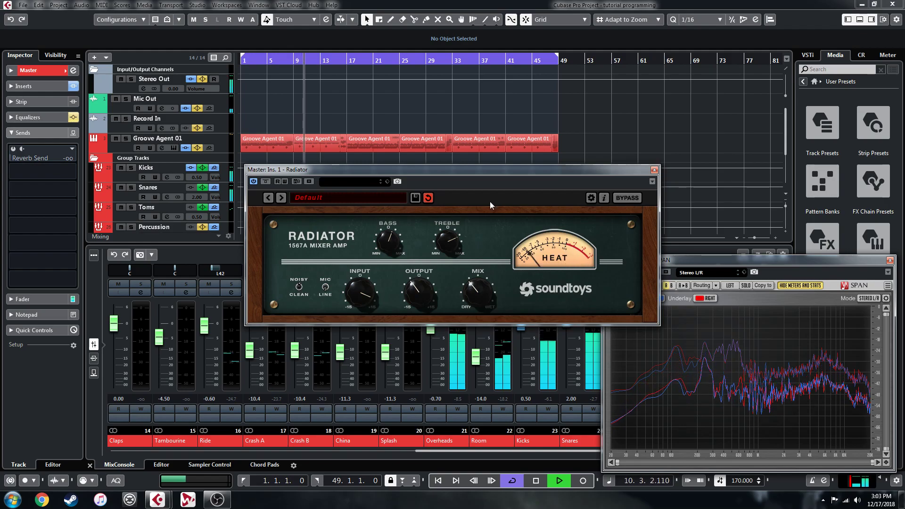
# - Deactivate Radiator on the Master group during playback to hear the mix without it, and close the plug-in window
pyautogui.click(123, 216)
pyautogui.scroll(-5, 163, 230)
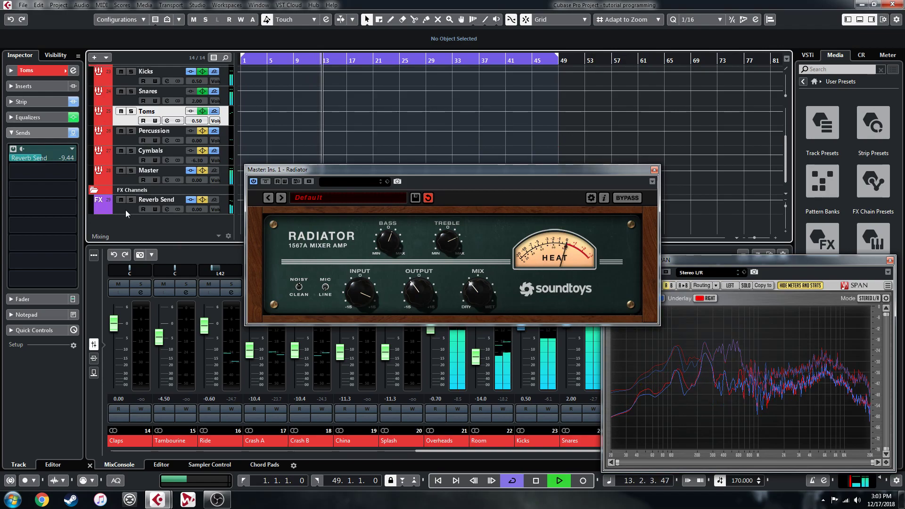
pyautogui.press('space')
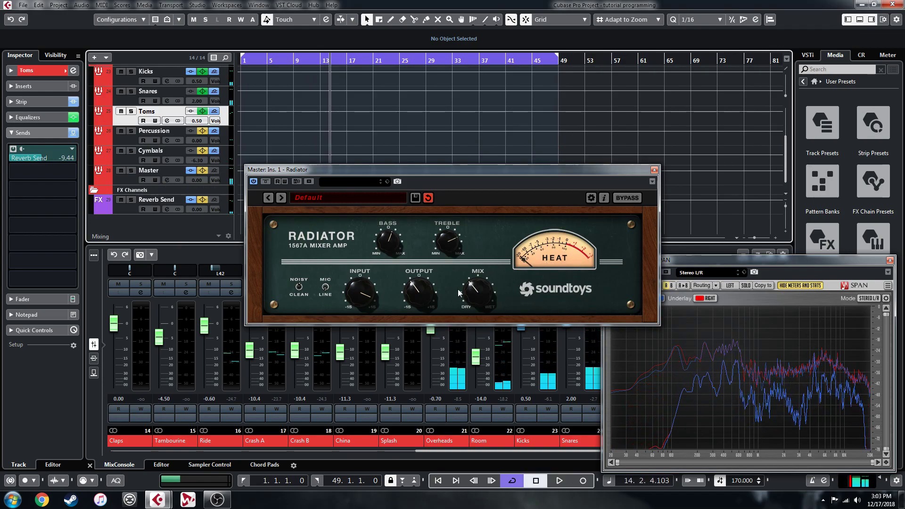
pyautogui.press('space')
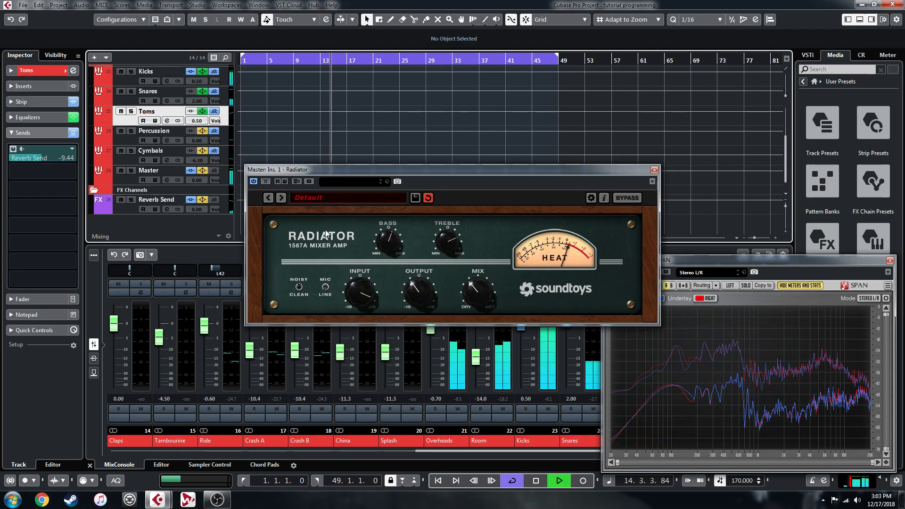
pyautogui.click(255, 182)
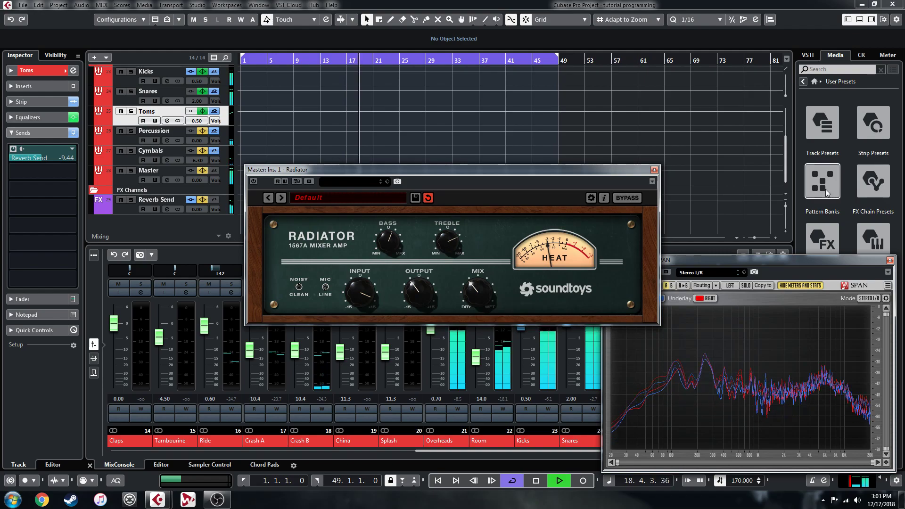
pyautogui.press('space')
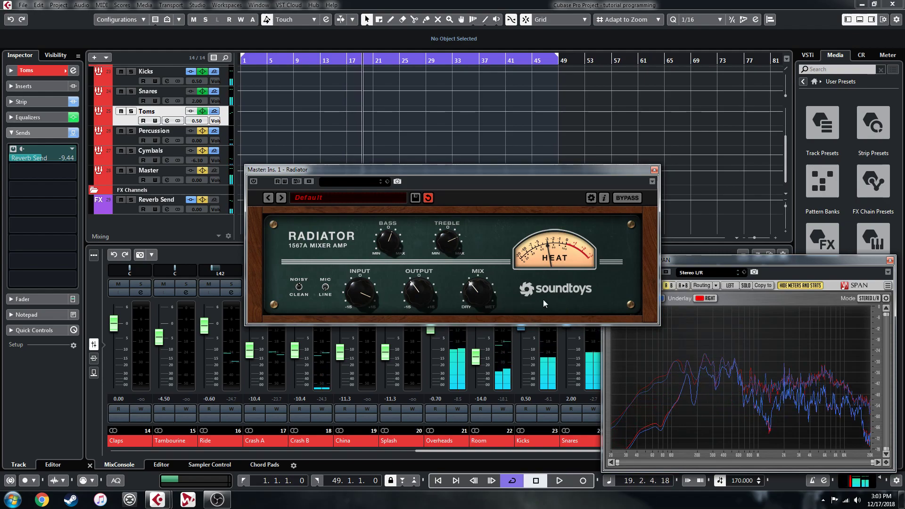
pyautogui.click(654, 170)
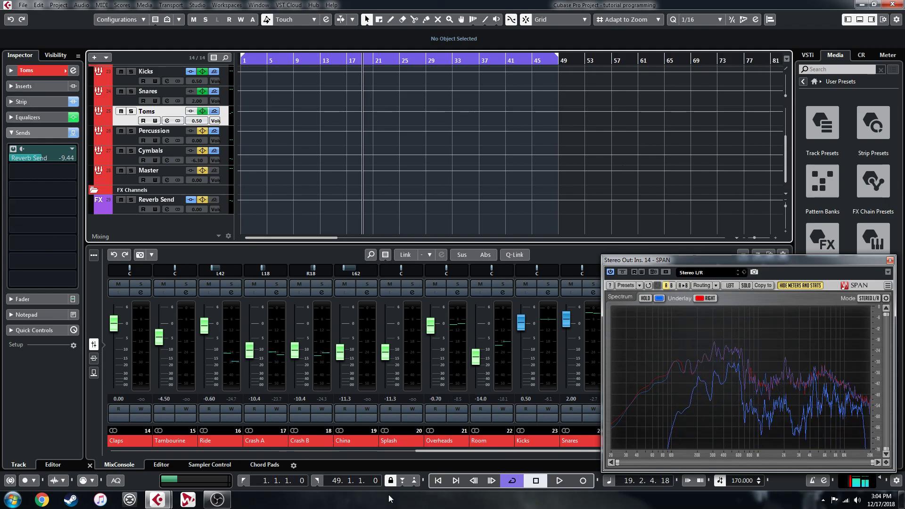
# - Play back the mix and review the individual drum channels and group channels across the mixer
pyautogui.moveTo(448, 452); pyautogui.dragTo(584, 442)
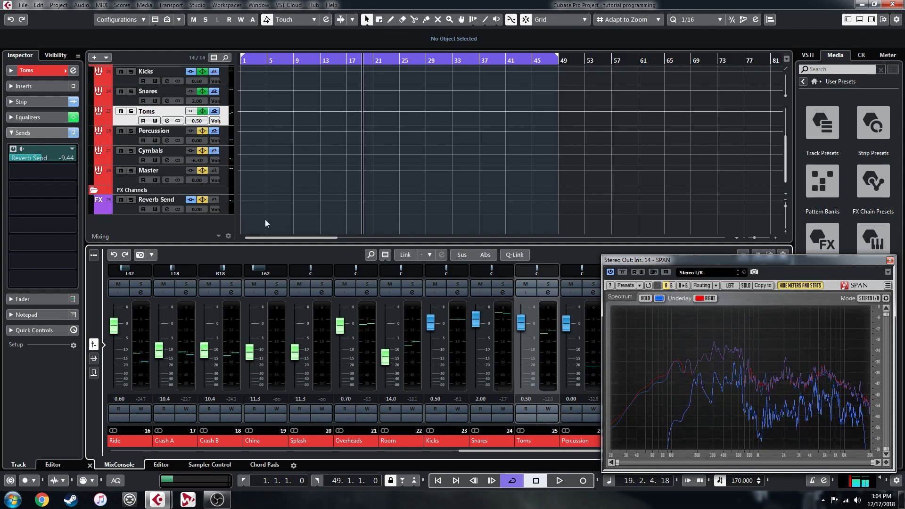
pyautogui.scroll(5, 397, 79)
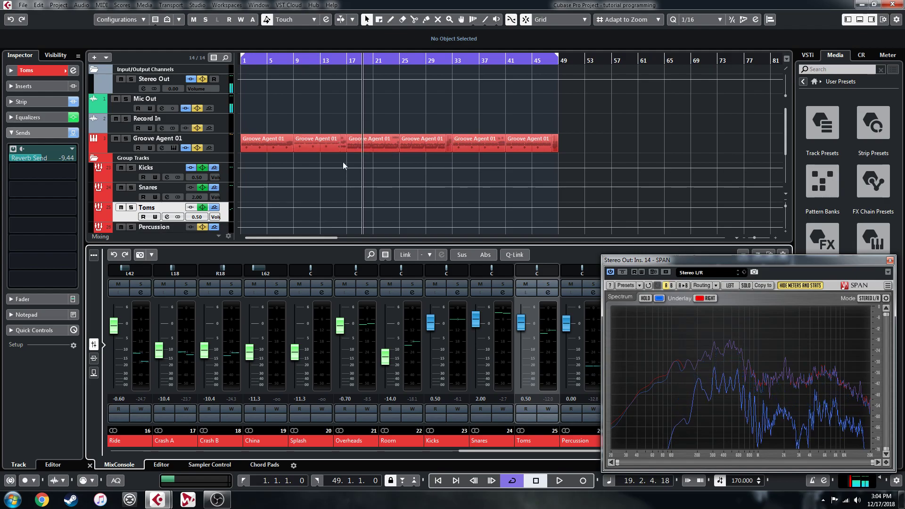
pyautogui.scroll(-2, 383, 192)
pyautogui.scroll(-2, 382, 192)
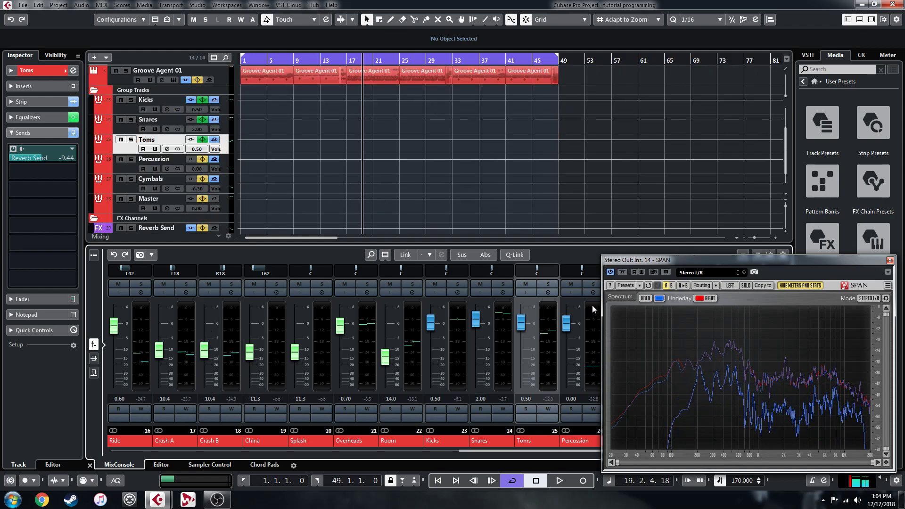
pyautogui.press('space')
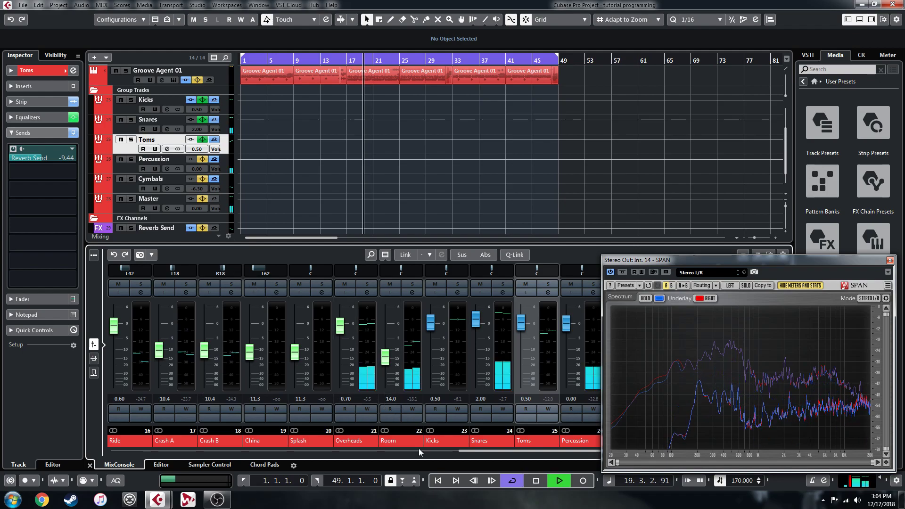
pyautogui.moveTo(500, 451); pyautogui.dragTo(306, 434)
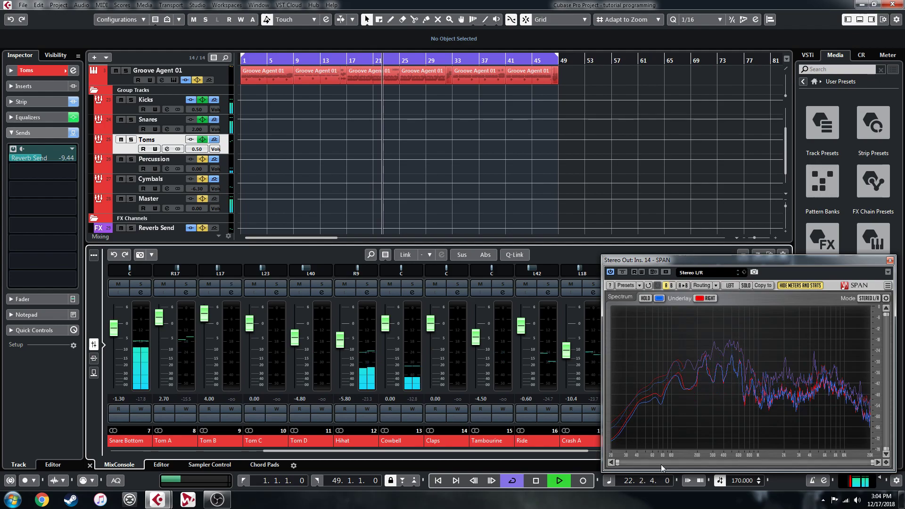
pyautogui.moveTo(439, 451); pyautogui.dragTo(304, 445)
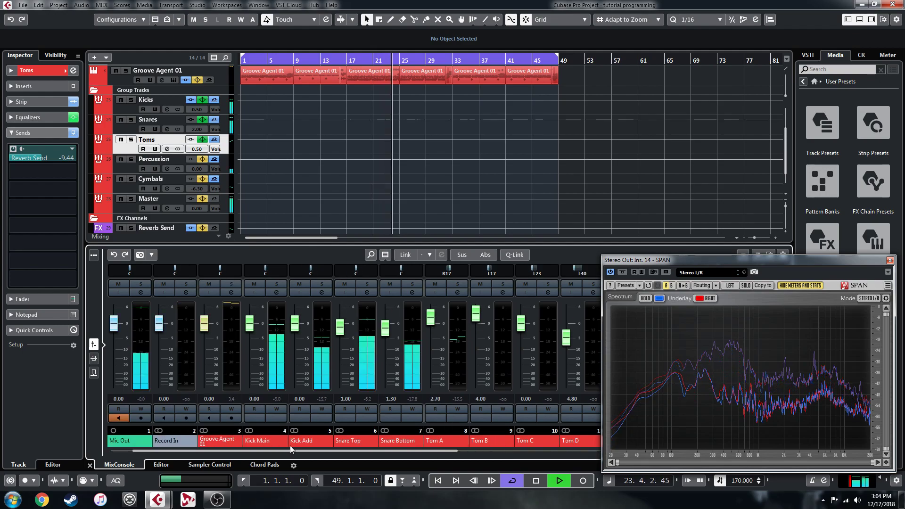
pyautogui.click(306, 445)
pyautogui.press('space')
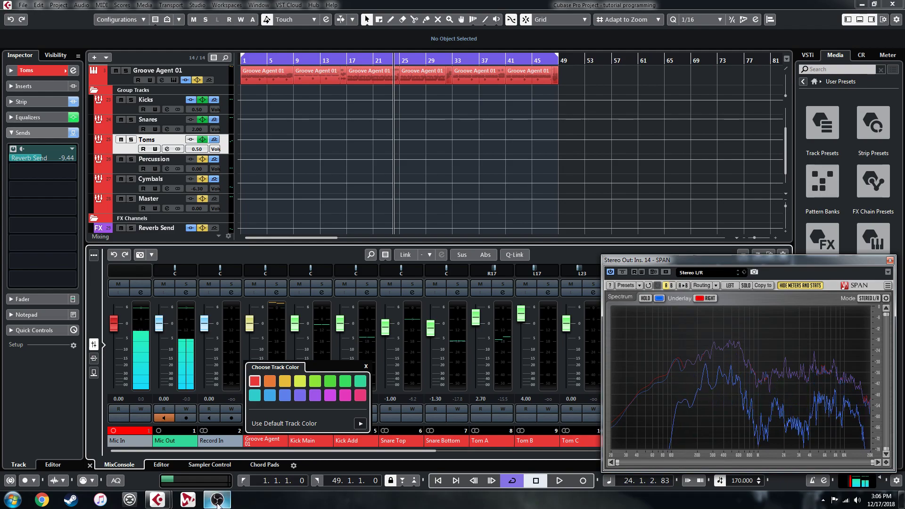
pyautogui.moveTo(217, 501)
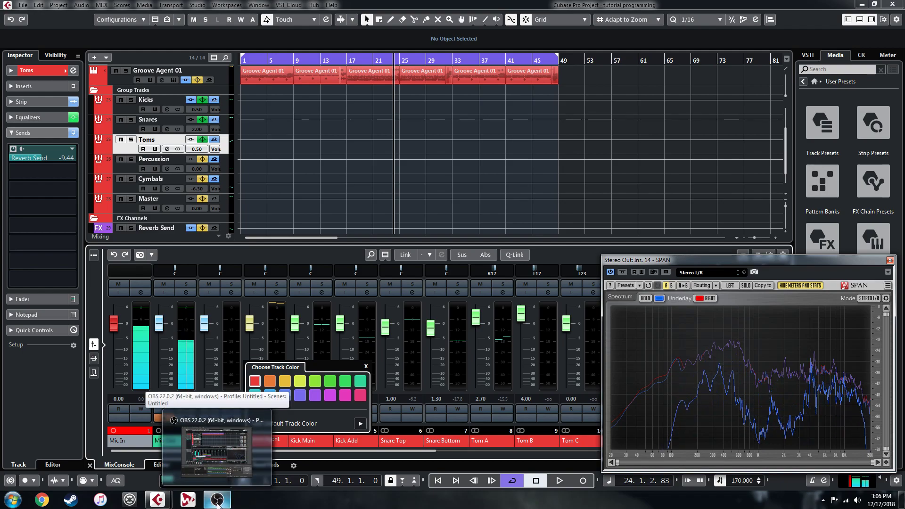